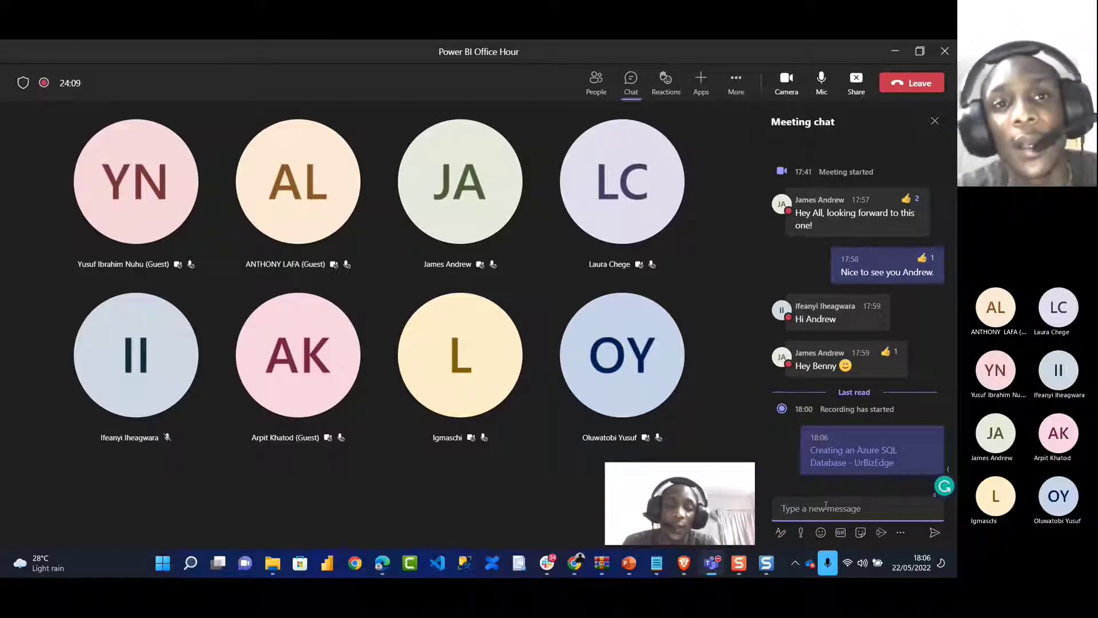
Open portal.azure.com in a new Edge tab and sign in with the first listed account
key("alt+Tab")
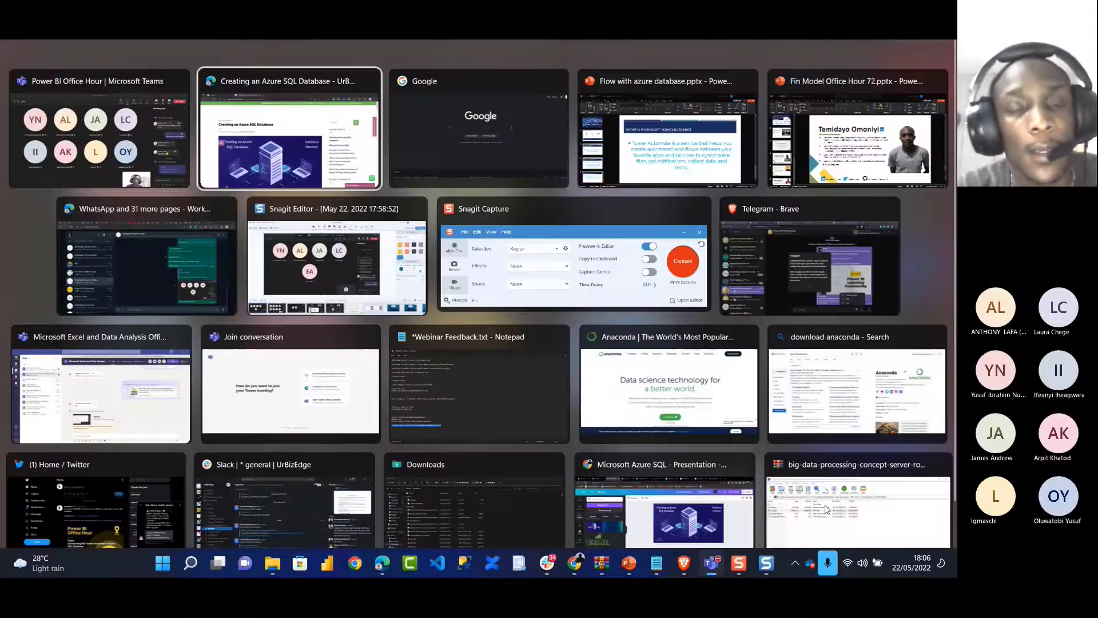
key("ctrl+t")
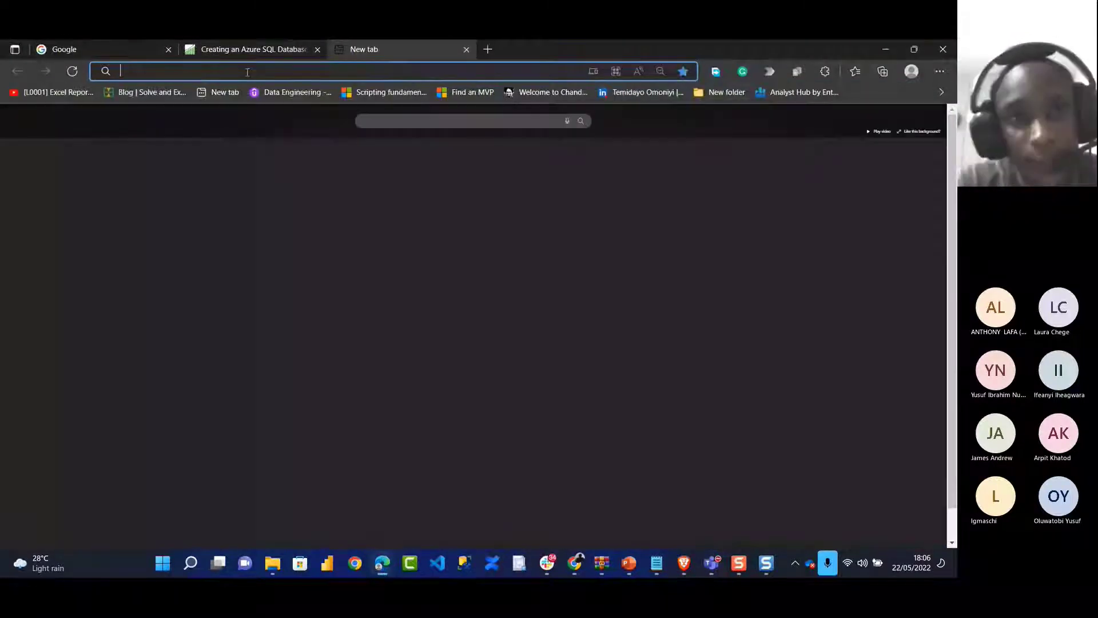
type("portal.azure.com%2fsignin%2find...")
key("Return")
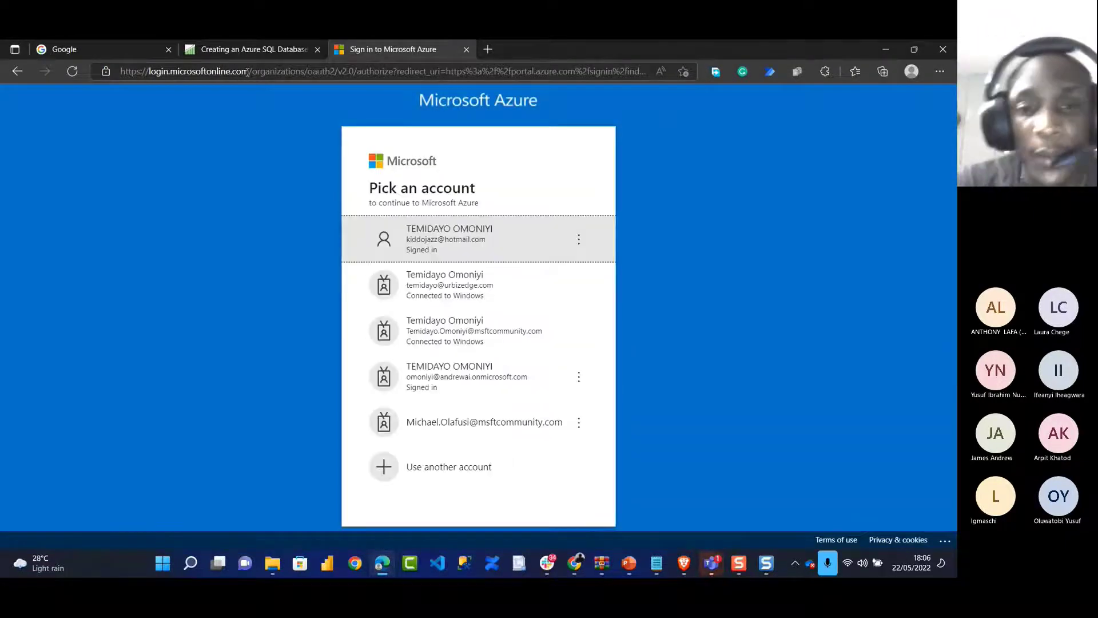
left_click(452, 247)
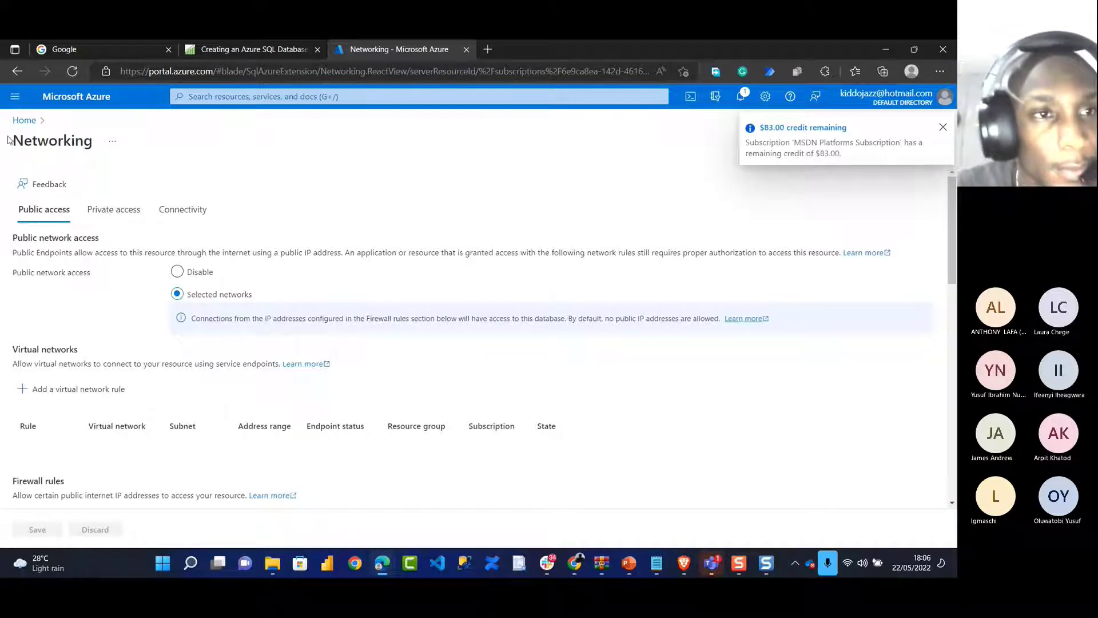
Open the UrBizEdgeDB database's Query editor (preview) from the portal home page
left_click(24, 122)
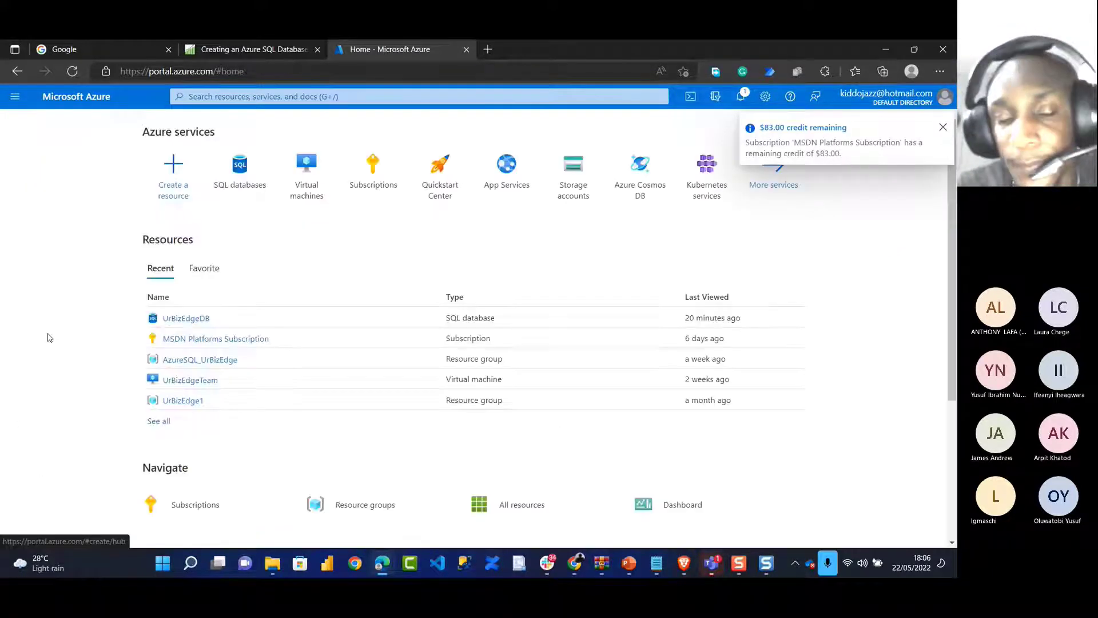
left_click(191, 318)
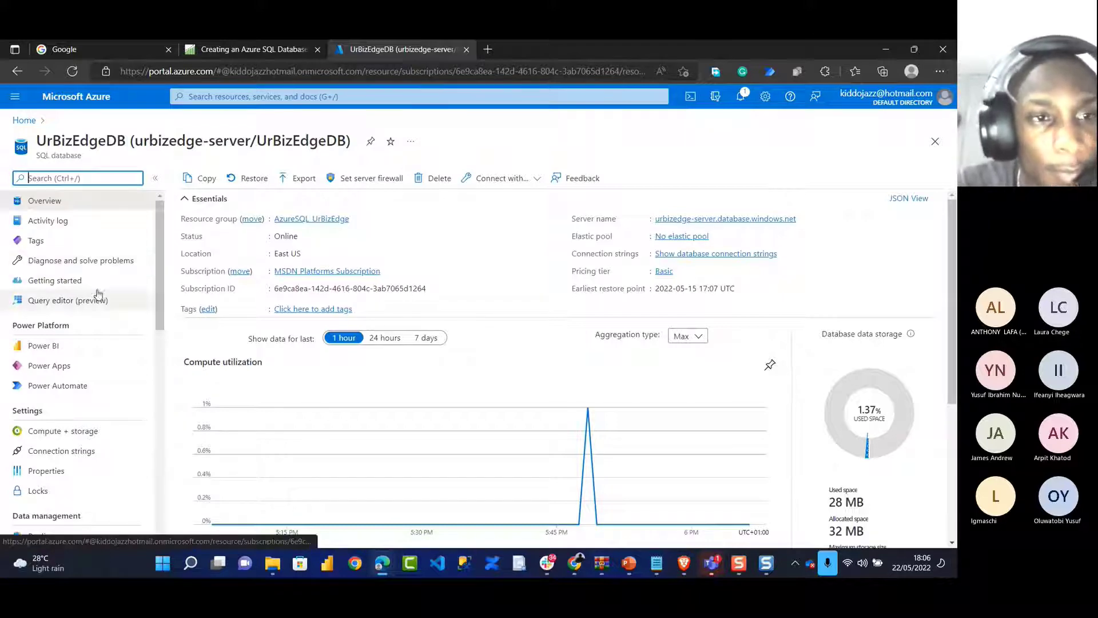
scroll(98, 296, "down", 2)
scroll(78, 263, "up", 2)
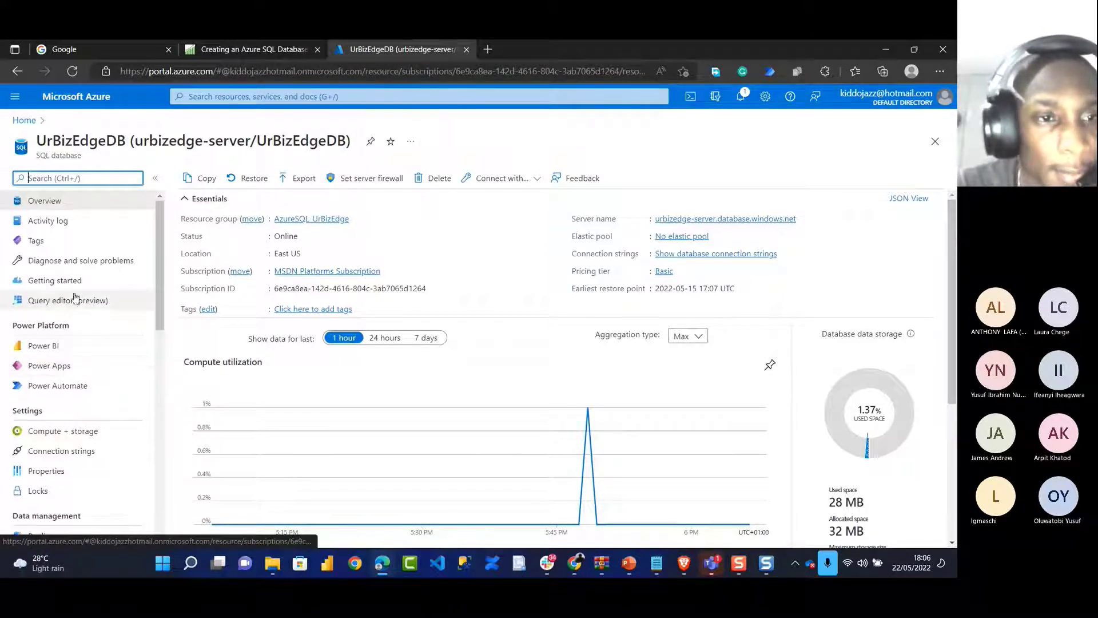
left_click(74, 299)
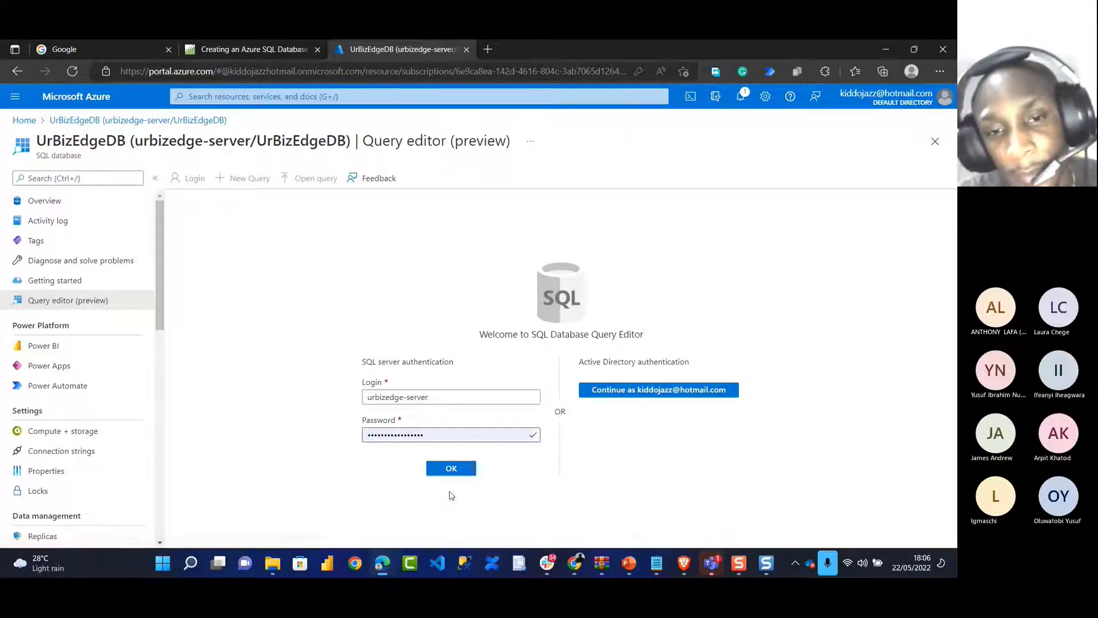
left_click(449, 470)
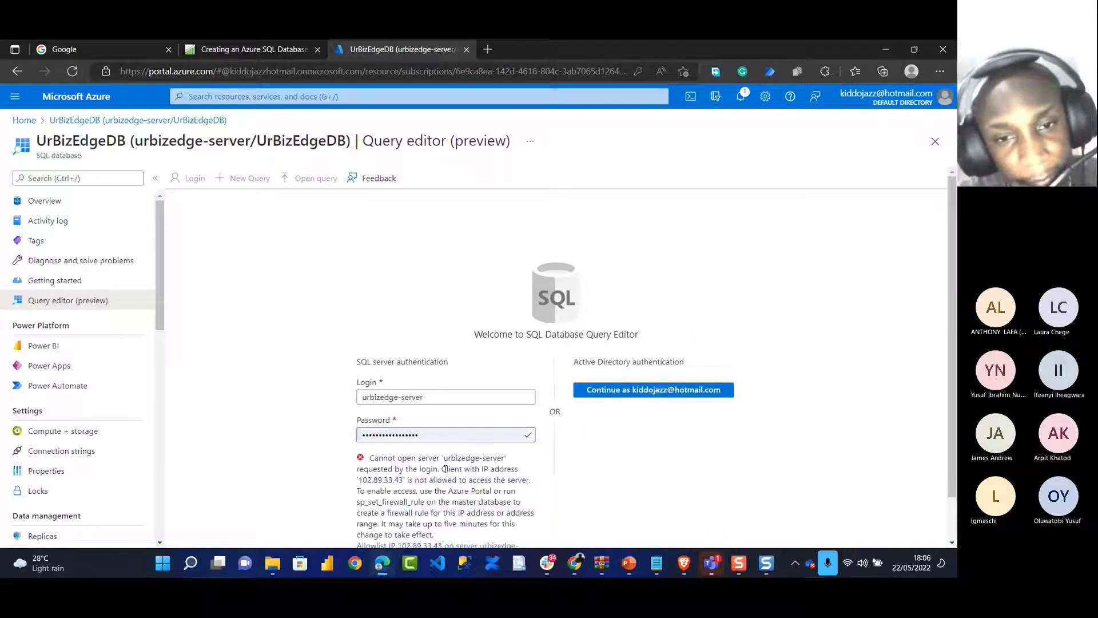
scroll(445, 514, "down", 1)
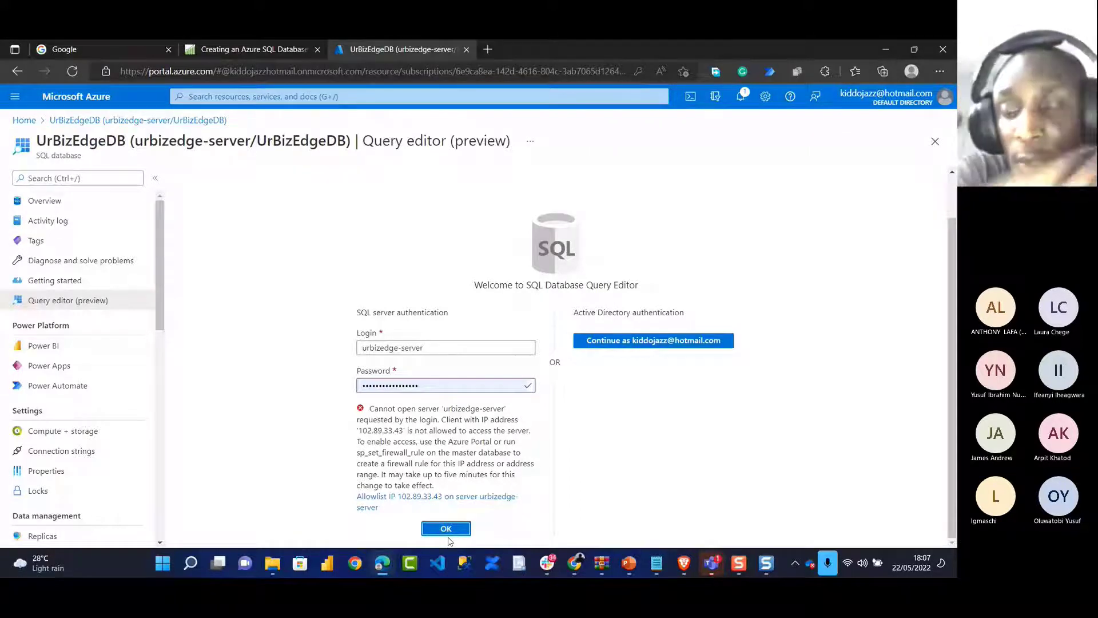
left_click(420, 496)
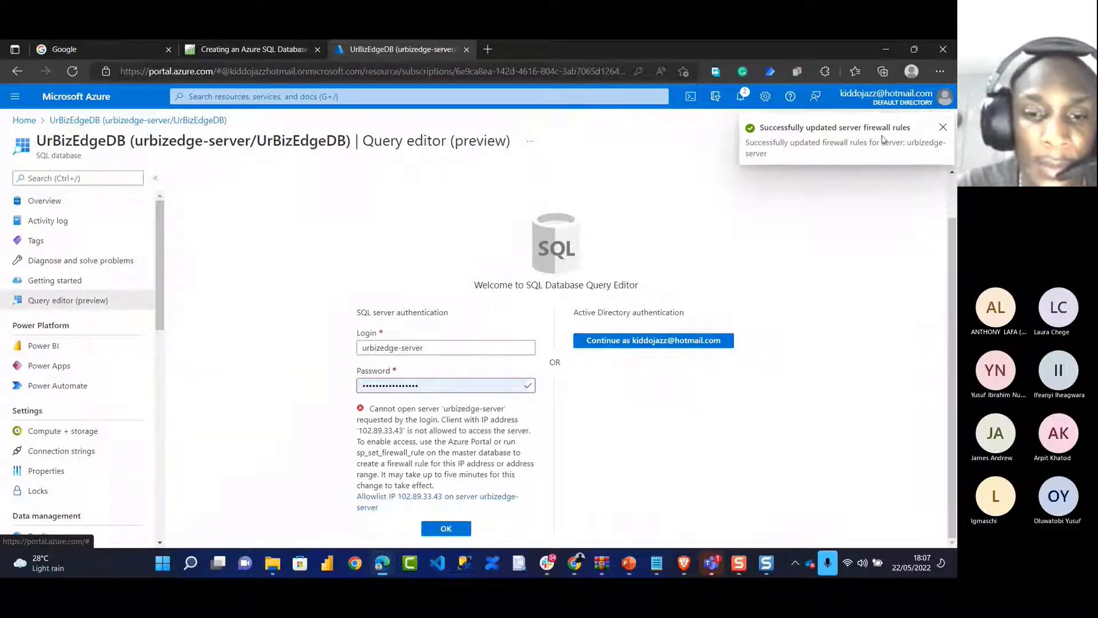
left_click(445, 527)
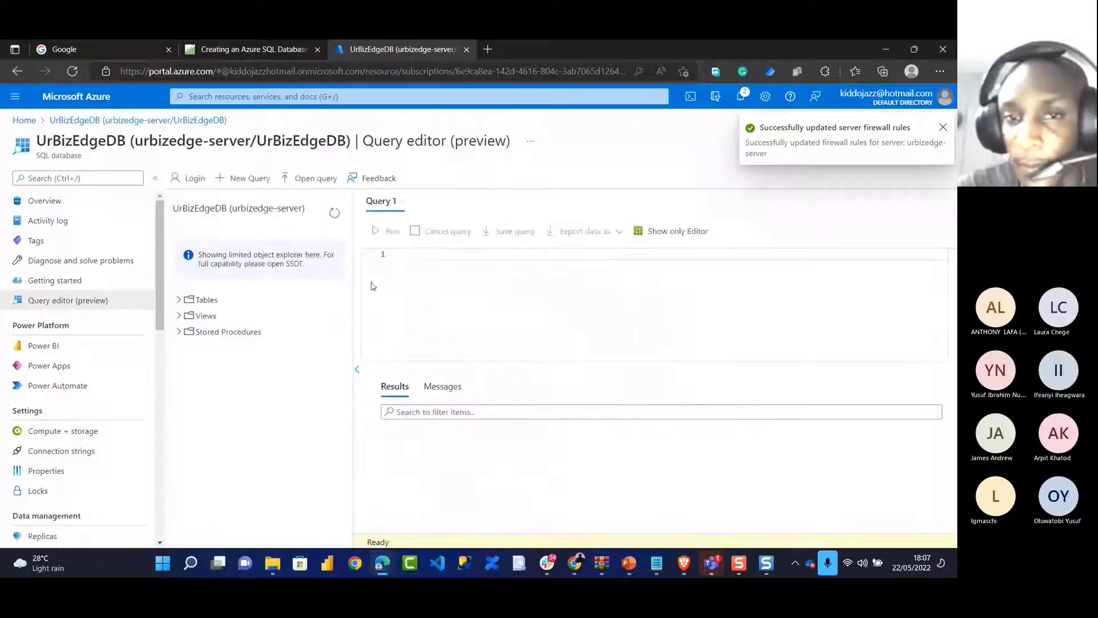
Expand the Tables node to show dbo.Form DB and the SalesLT tables
left_click(407, 265)
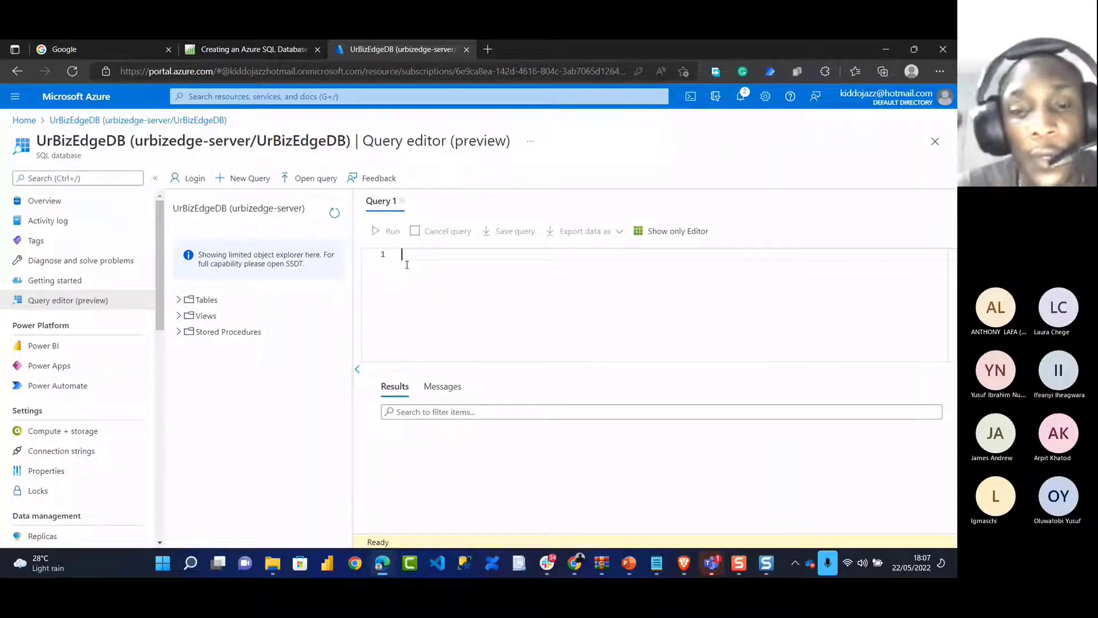
left_click(178, 316)
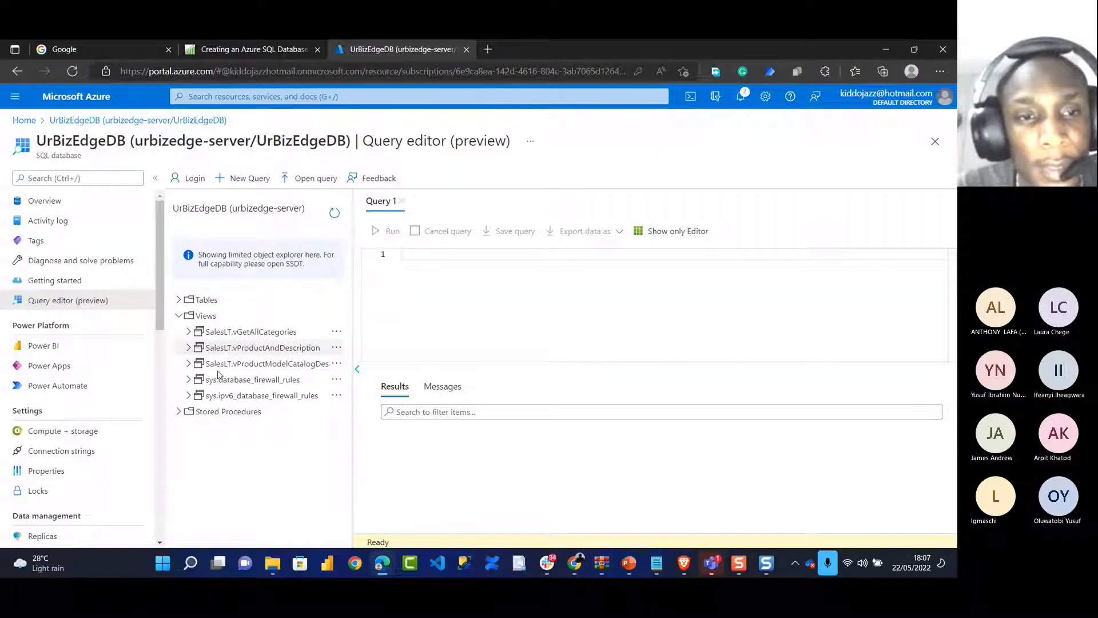
left_click(178, 316)
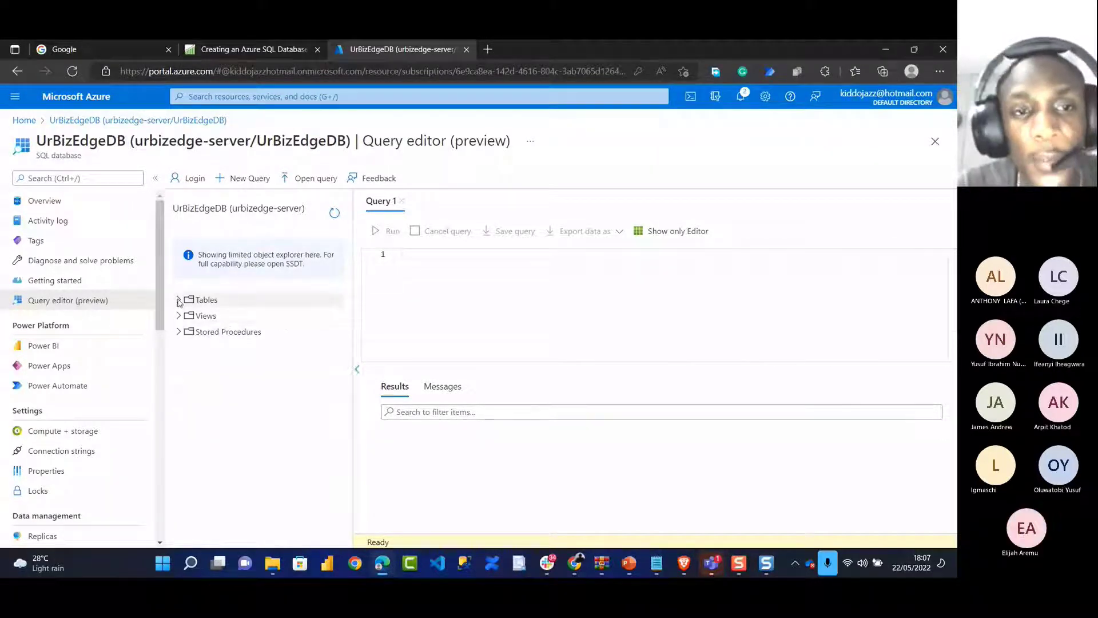
left_click(179, 300)
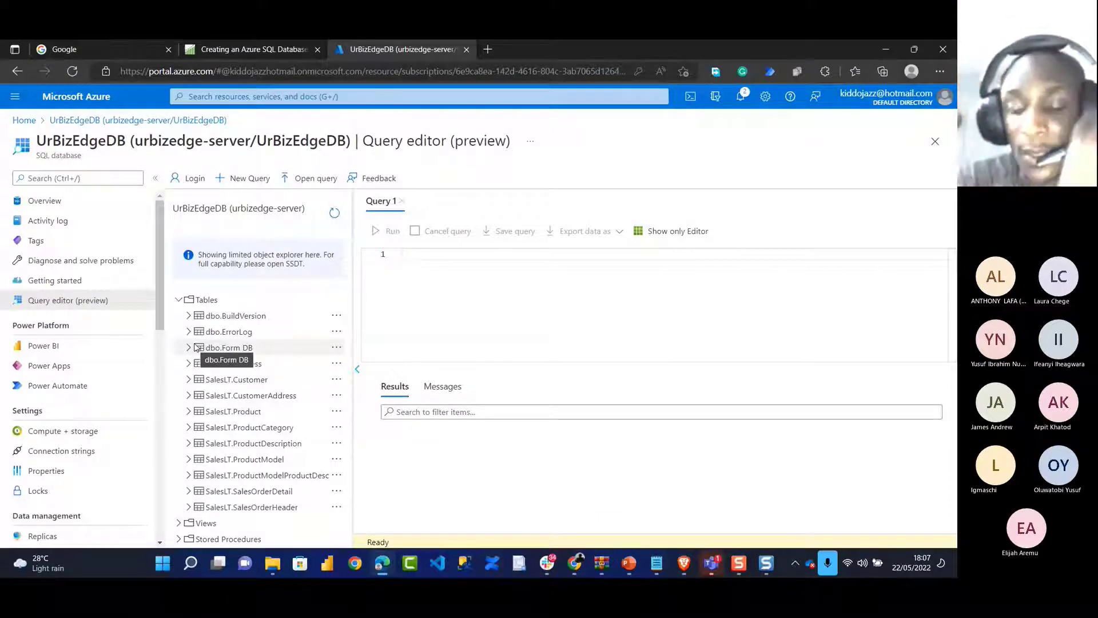
left_click(717, 570)
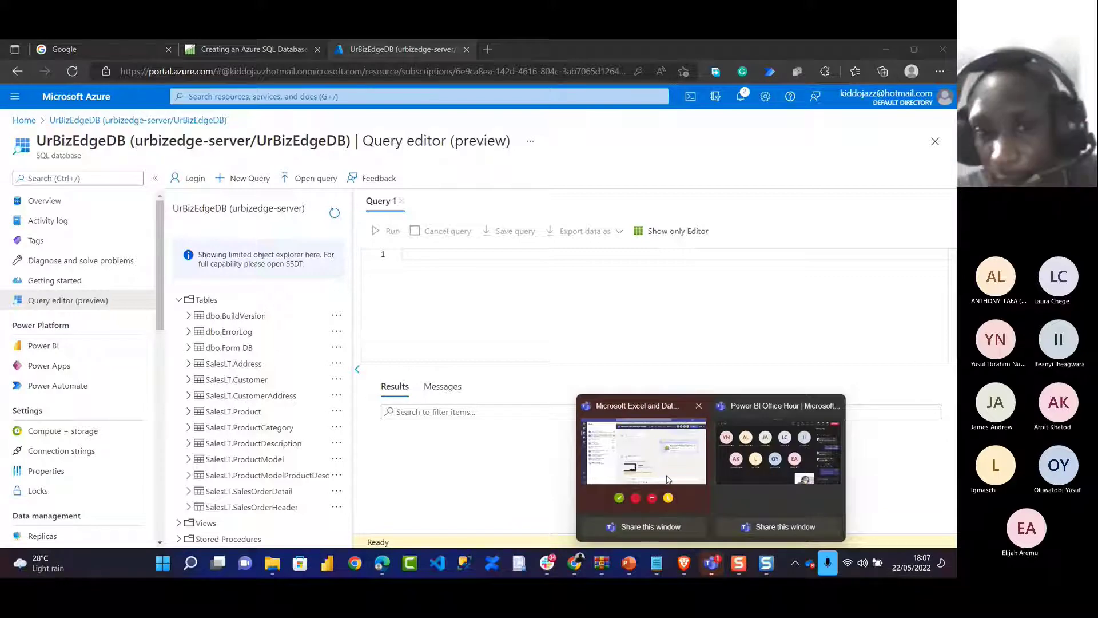
mouse_move(667, 479)
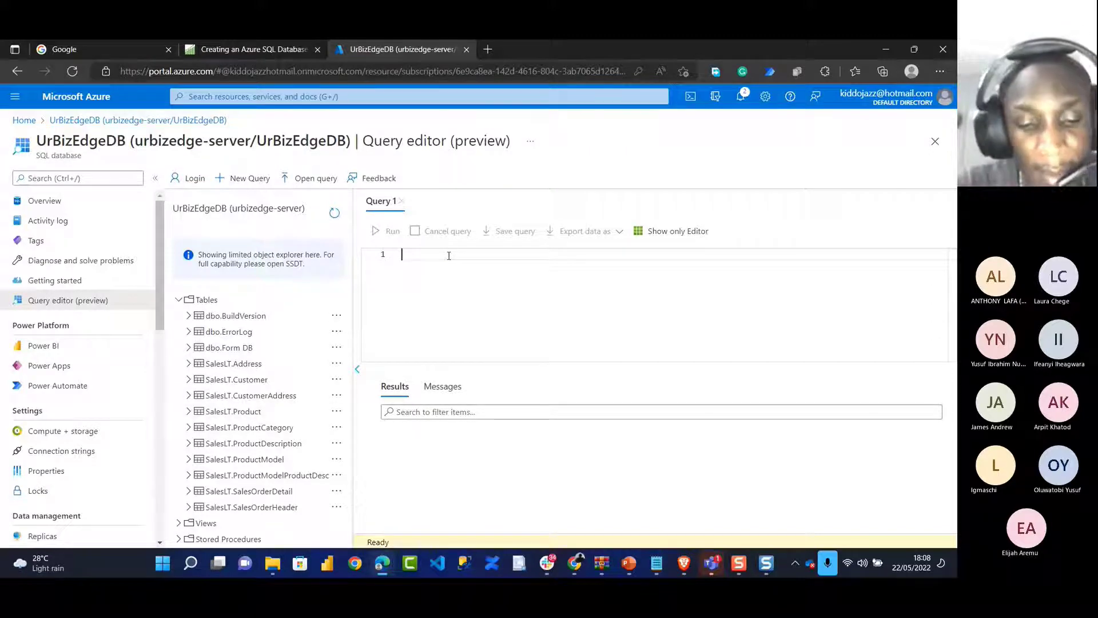
Run select * from [SalesLT].[Address] in Query 1
type("sle")
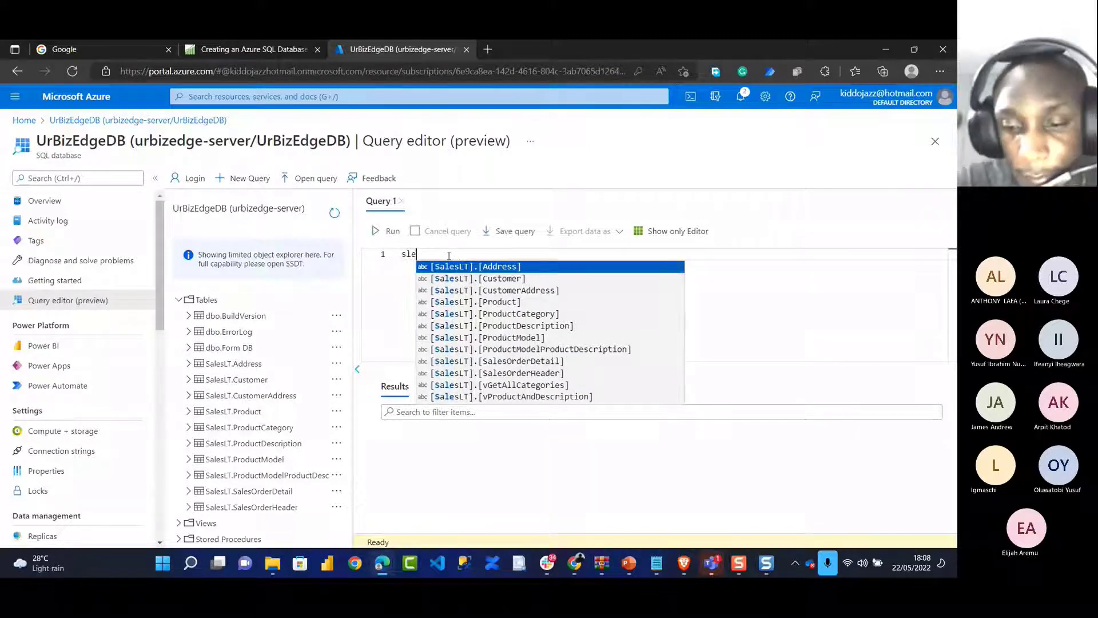
key("BackSpace")
key("BackSpace")
type("ect")
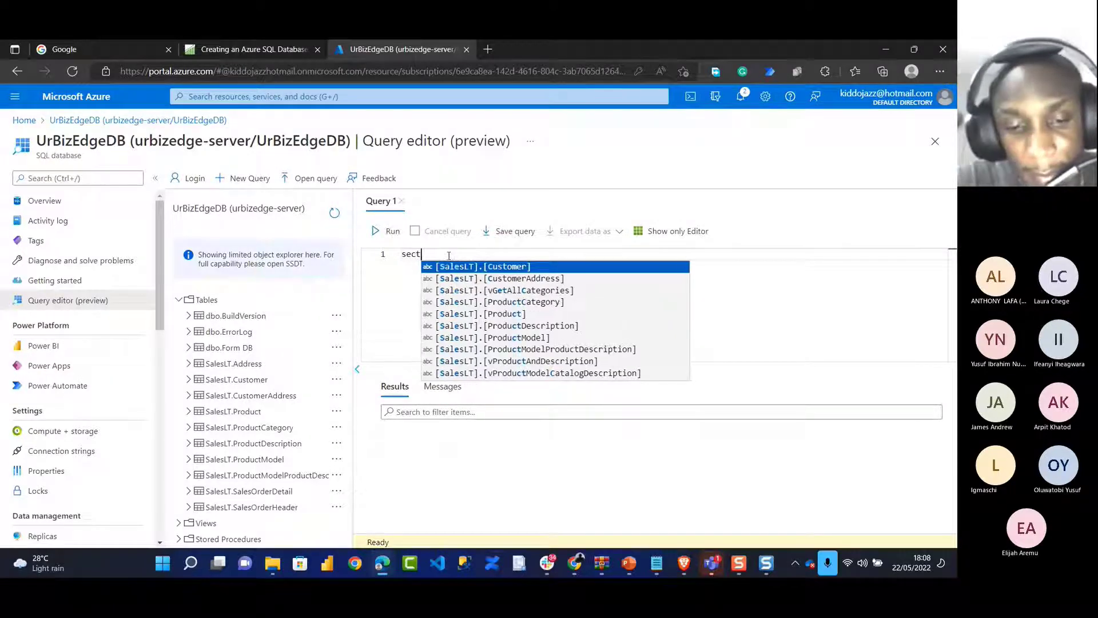
key("BackSpace")
key("BackSpace")
type("lect *")
key("Return")
type("from")
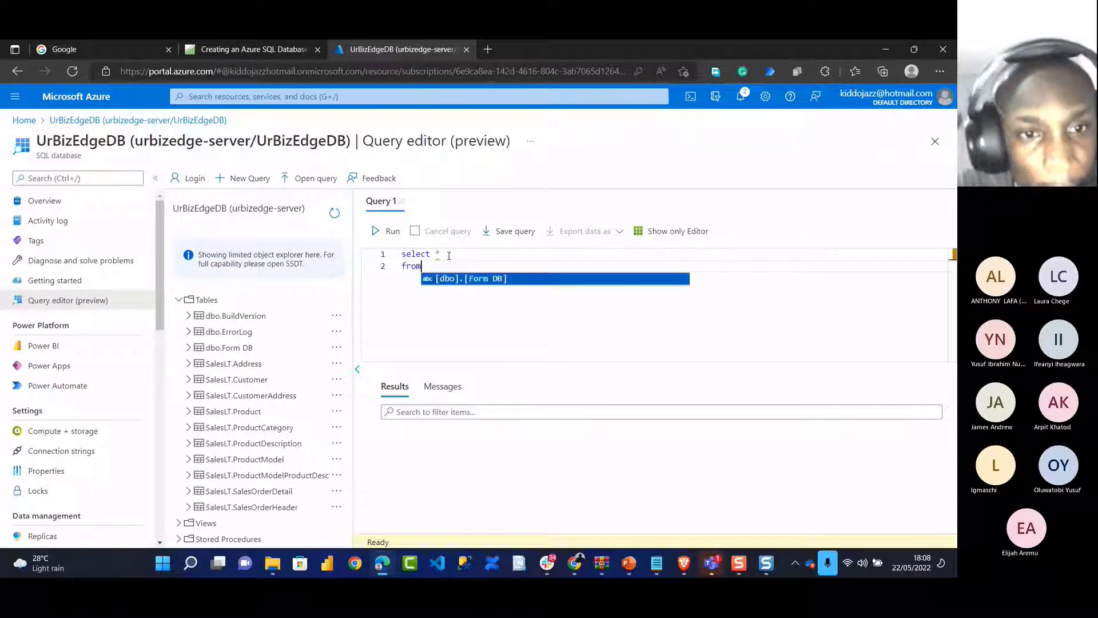
type(" [SalesLT].[Address]")
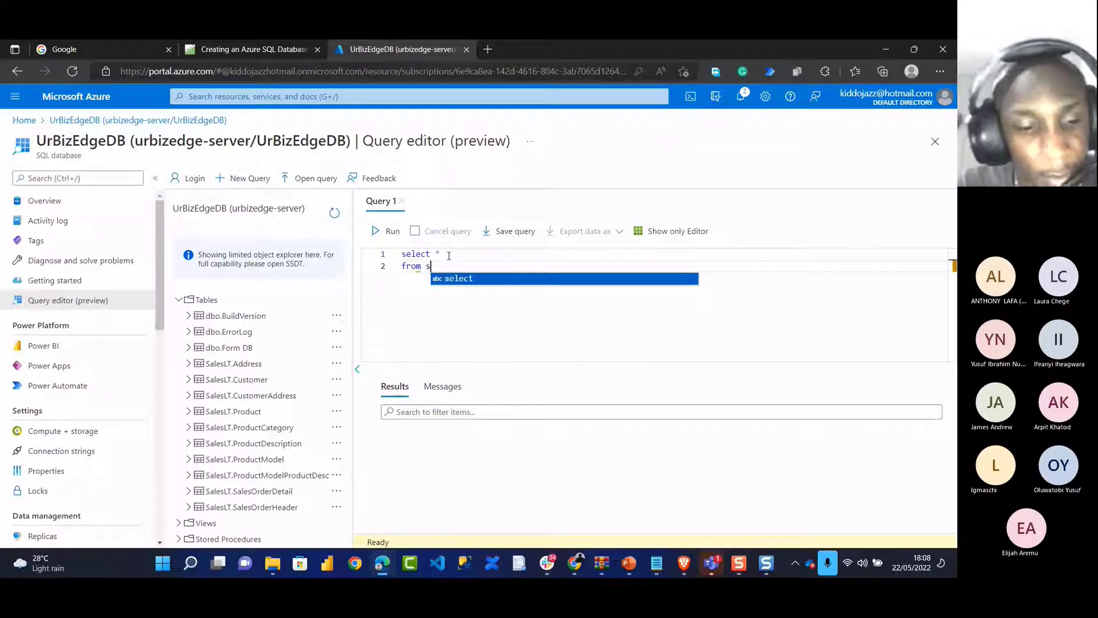
left_click(386, 234)
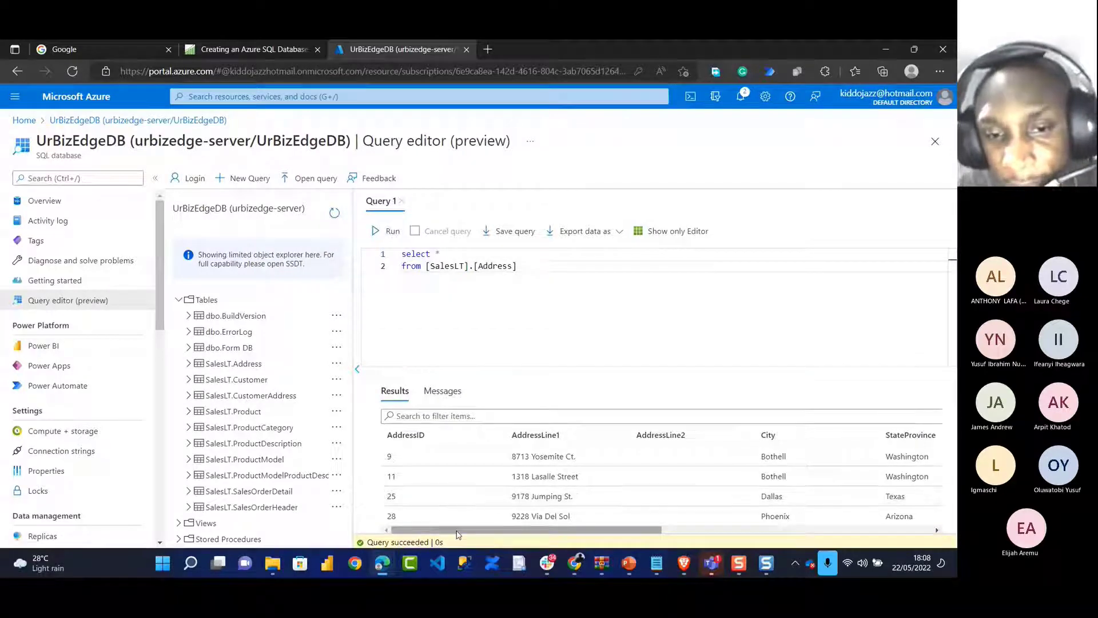
Review the Address results grid and launch SQL Server Management Studio
scroll(457, 526, "right", 5)
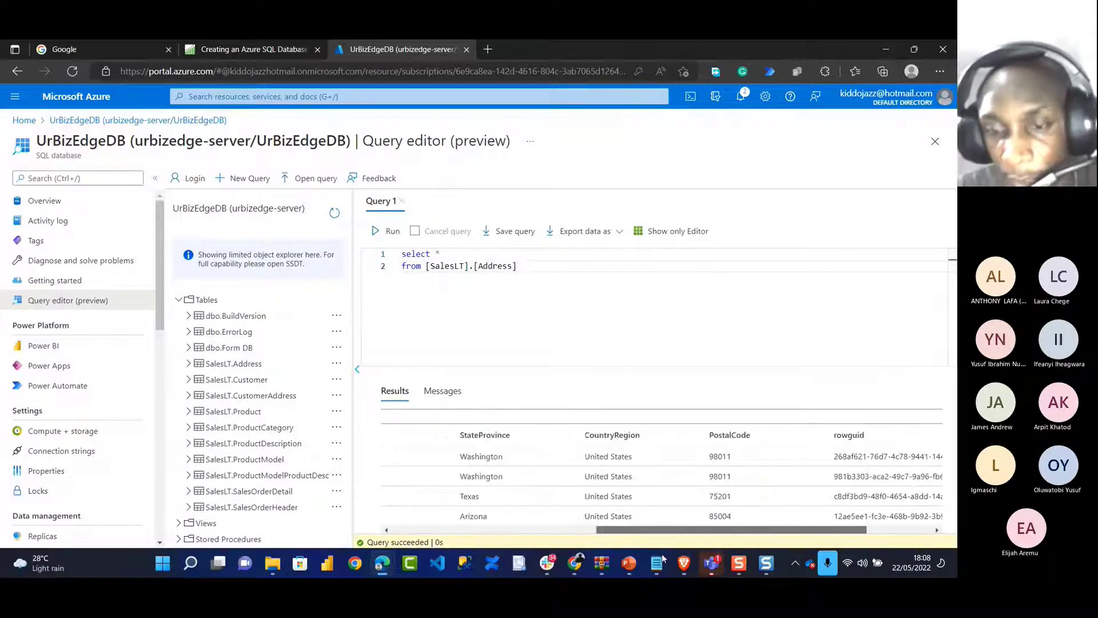
scroll(456, 514, "left", 3)
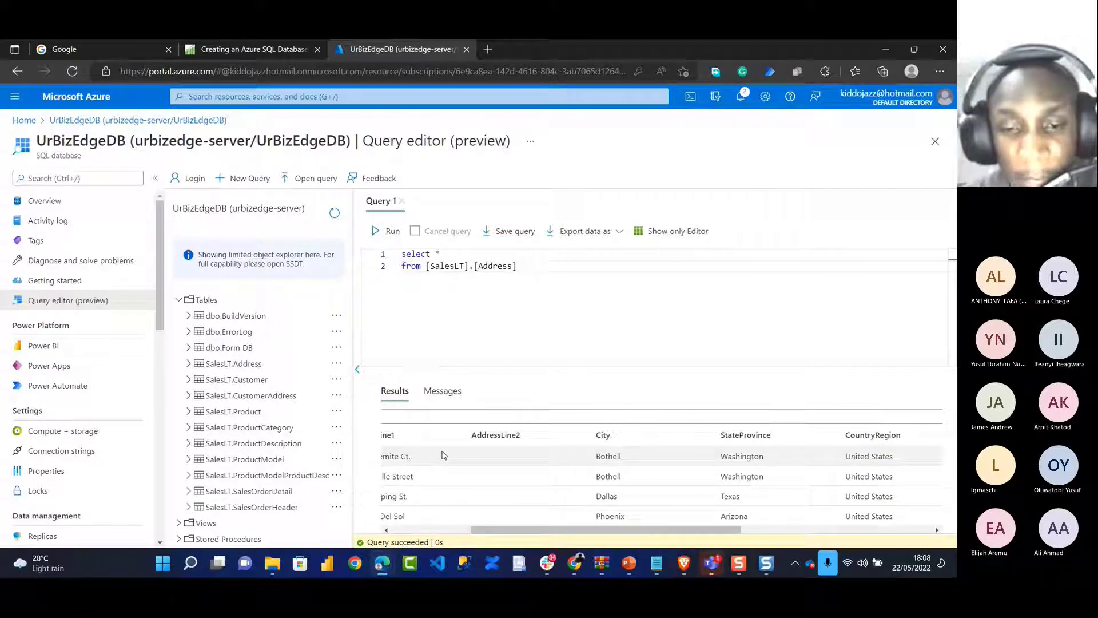
left_click(466, 562)
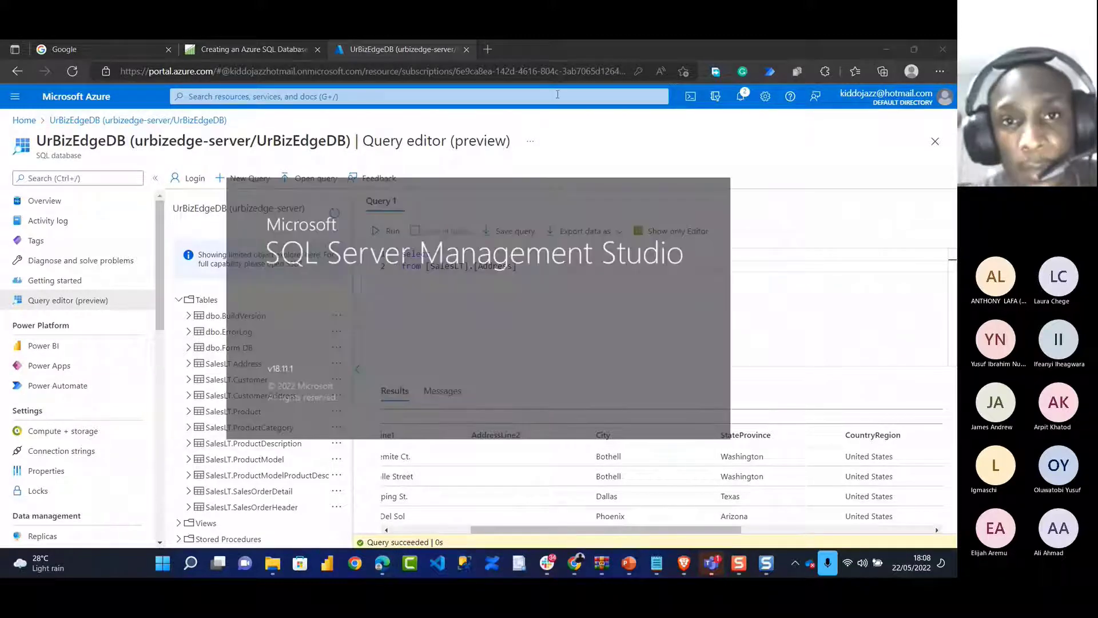
Search Google for 'download sql server management studio' in a new tab
left_click(489, 51)
type("go")
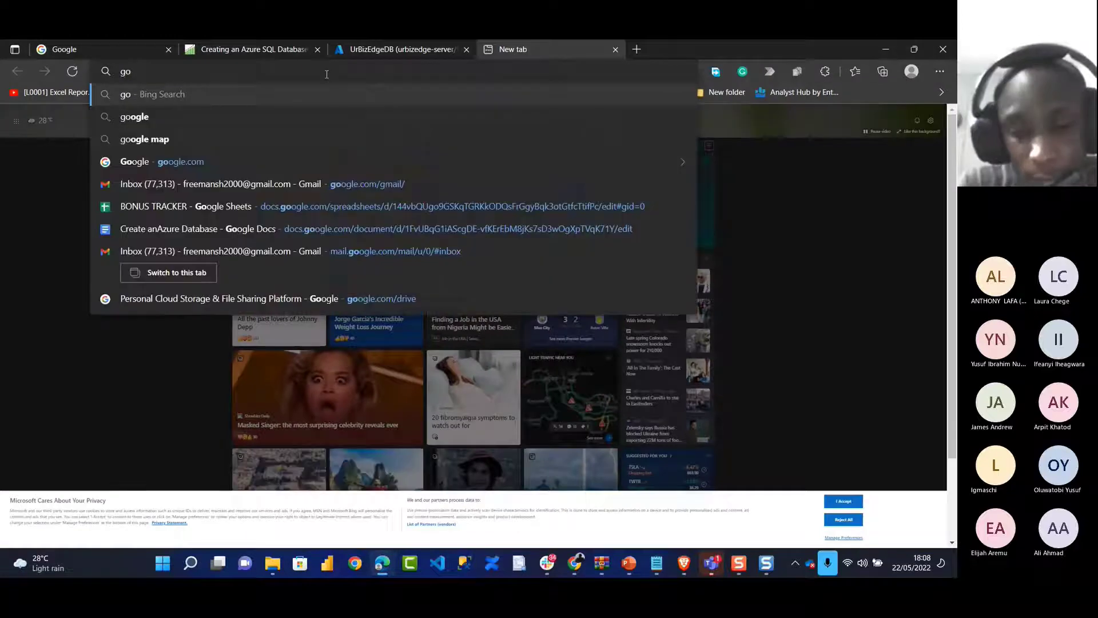
type("og")
key("Return")
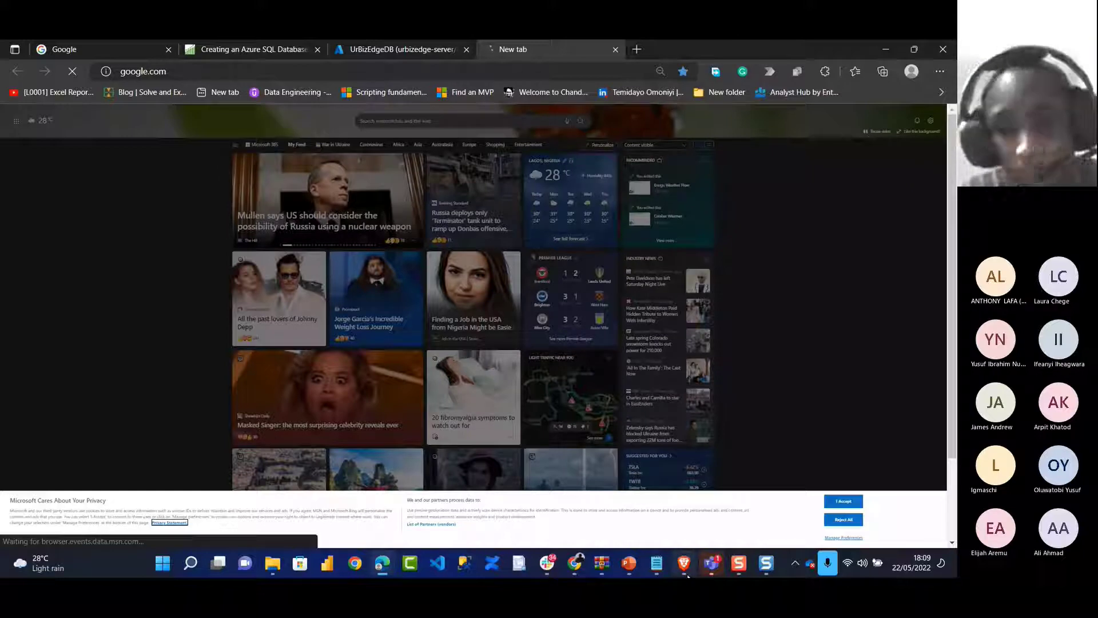
mouse_move(711, 563)
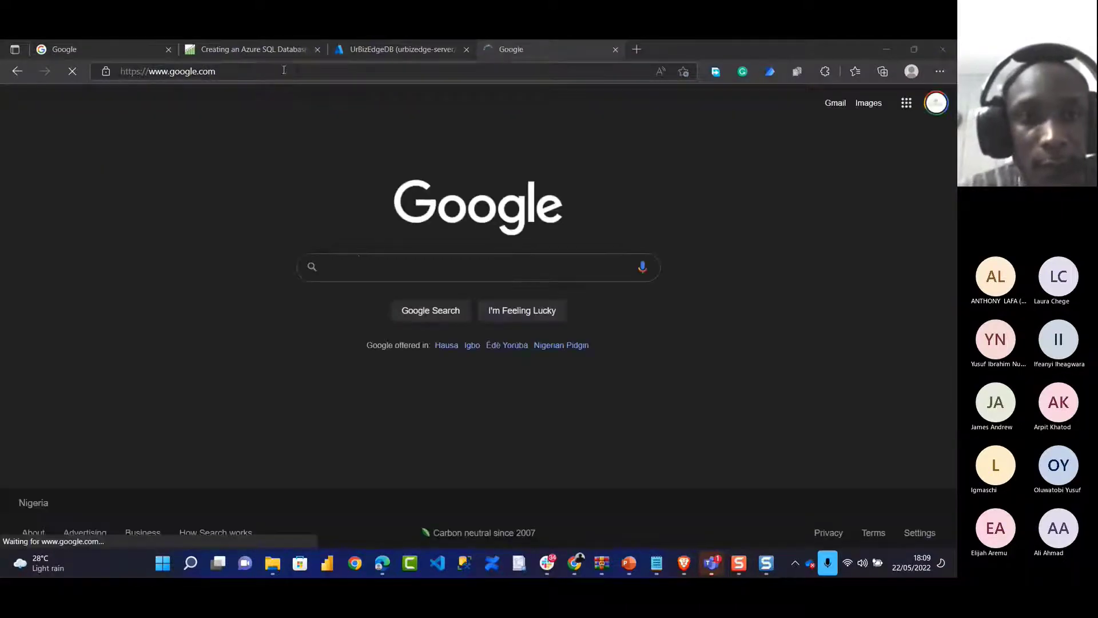
left_click(360, 268)
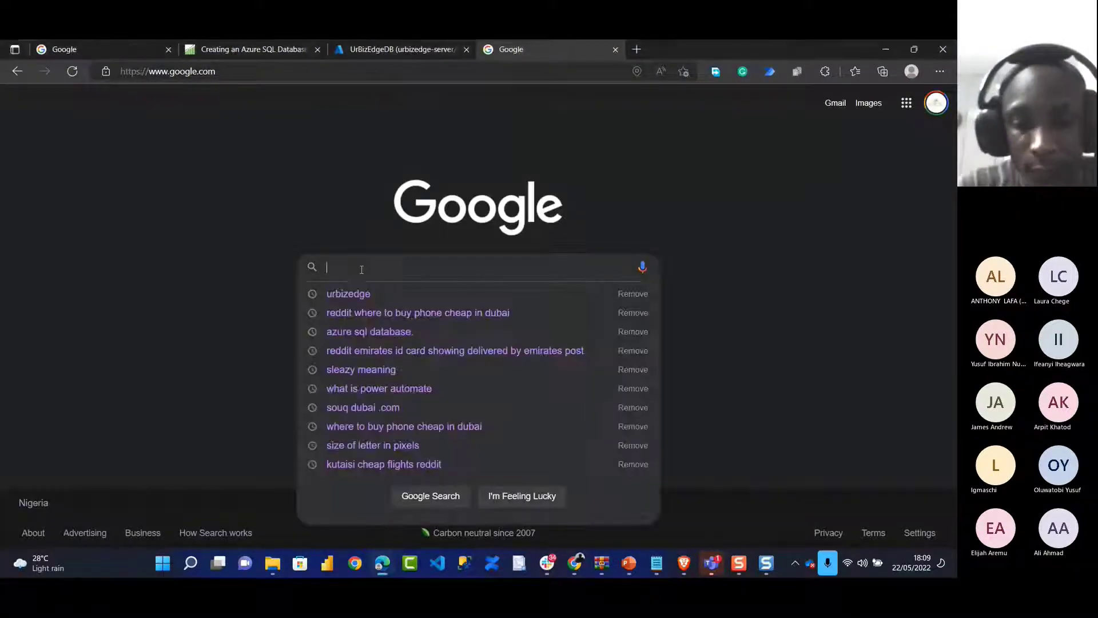
type("downloa")
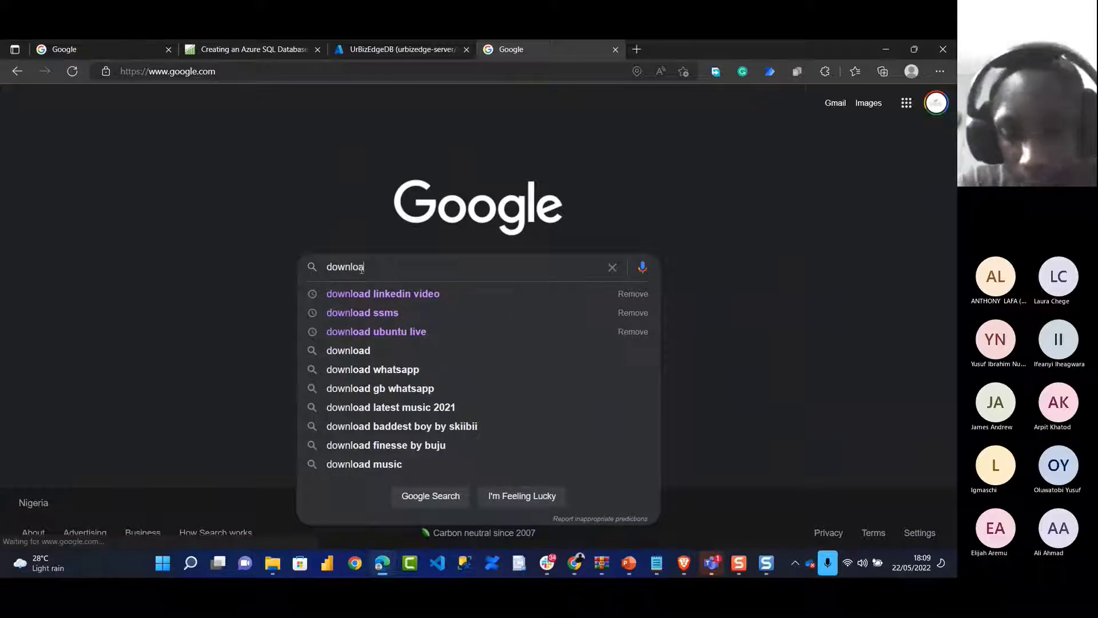
type("d s")
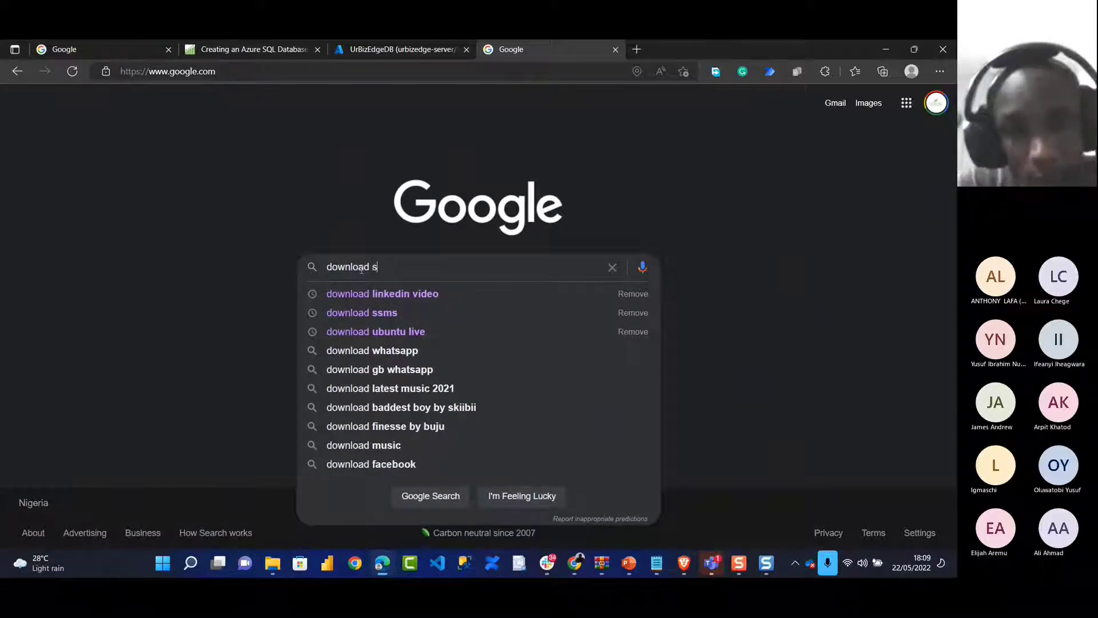
type("ql server")
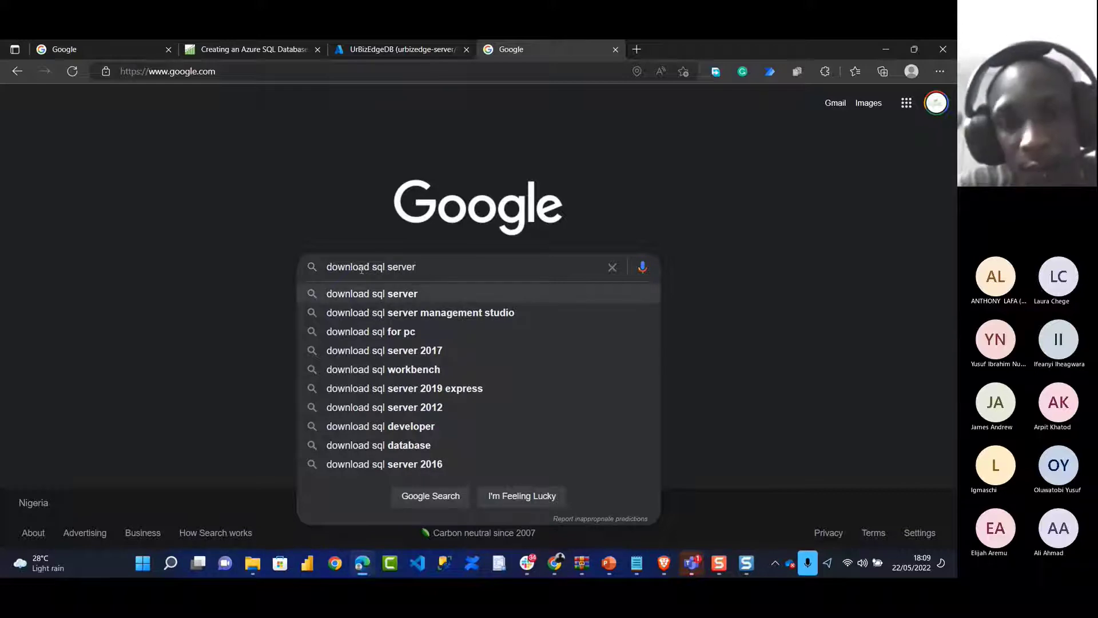
key("Down")
key("Return")
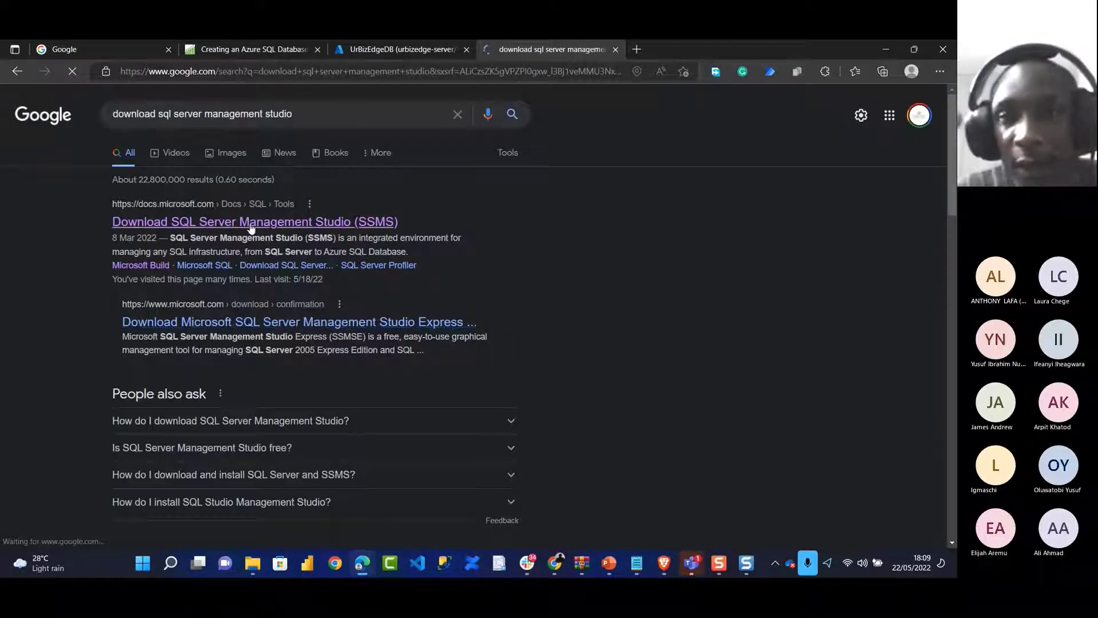
Open the Microsoft Docs SSMS download article and select its URL
left_click(250, 223)
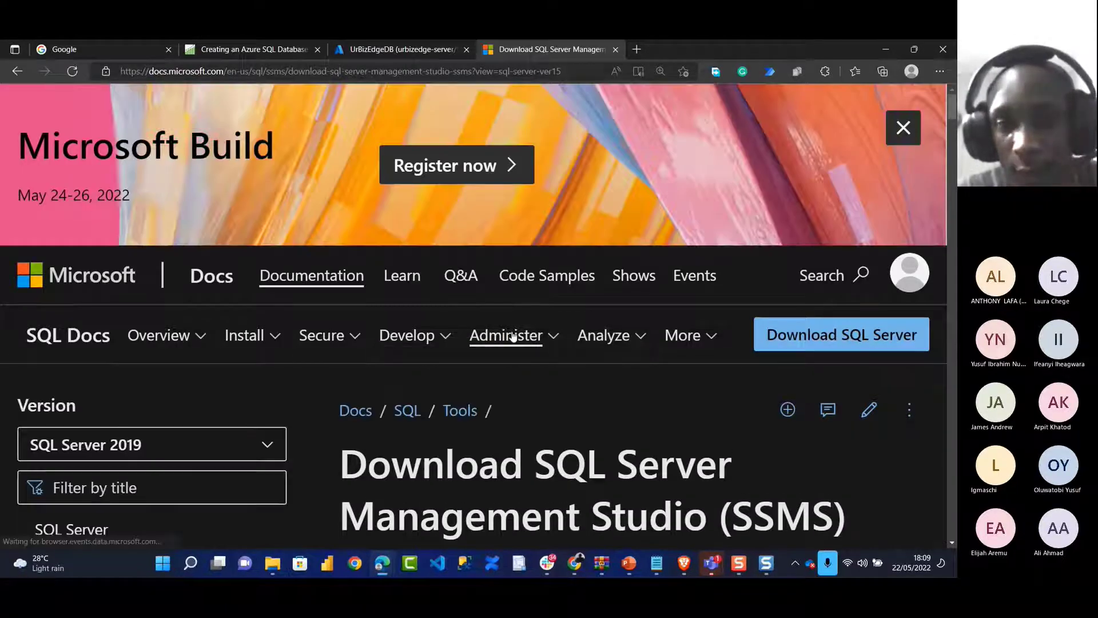
scroll(507, 335, "down", 6)
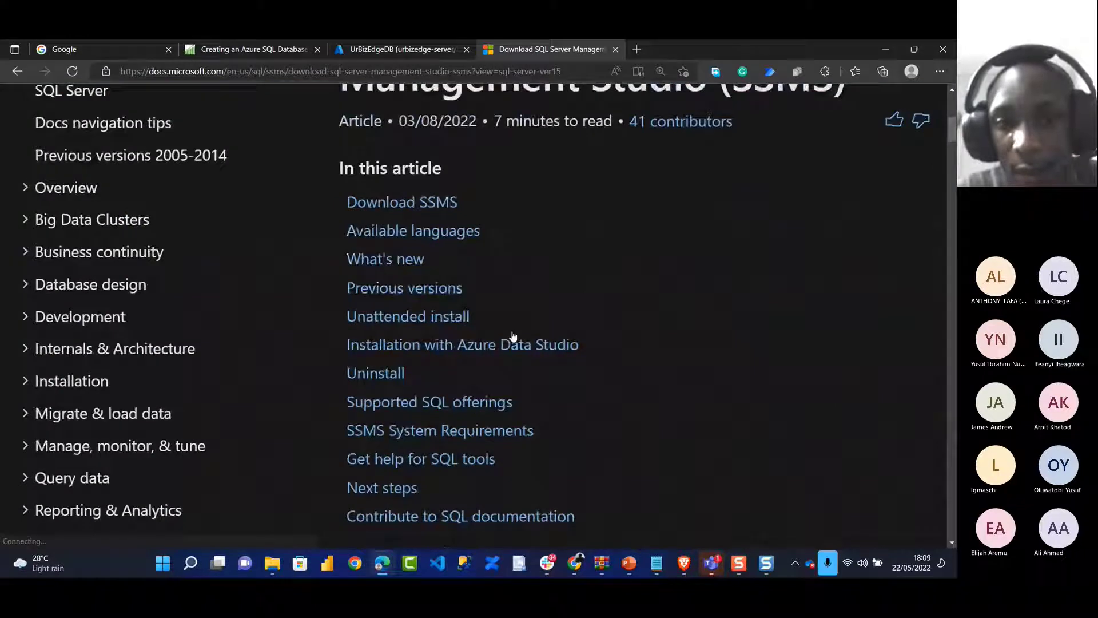
scroll(512, 334, "down", 8)
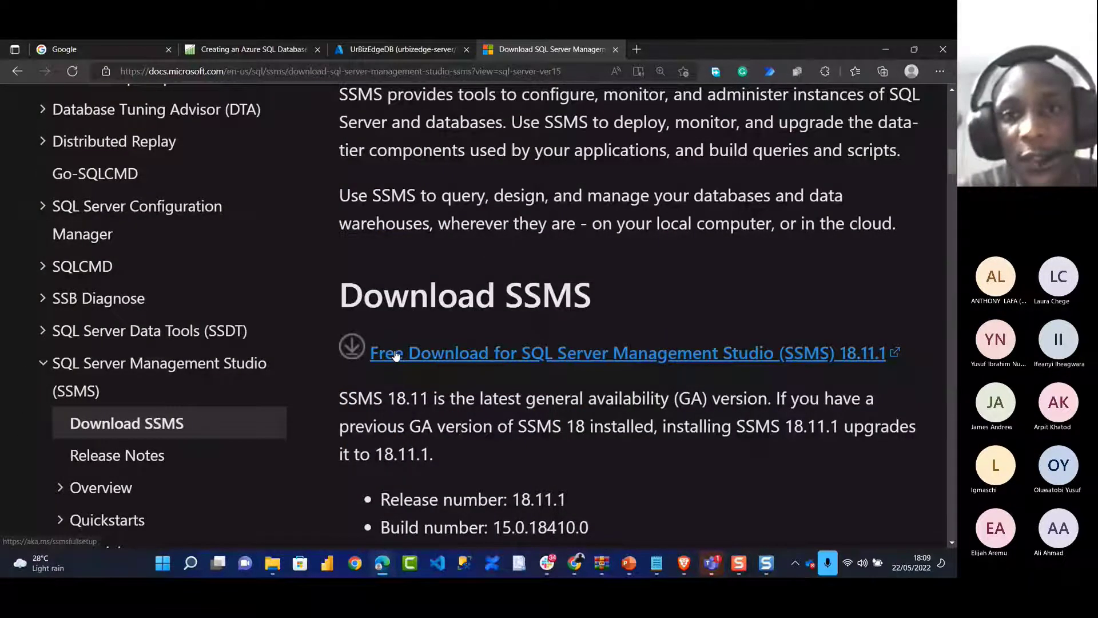
scroll(396, 356, "up", 14)
left_click(569, 70)
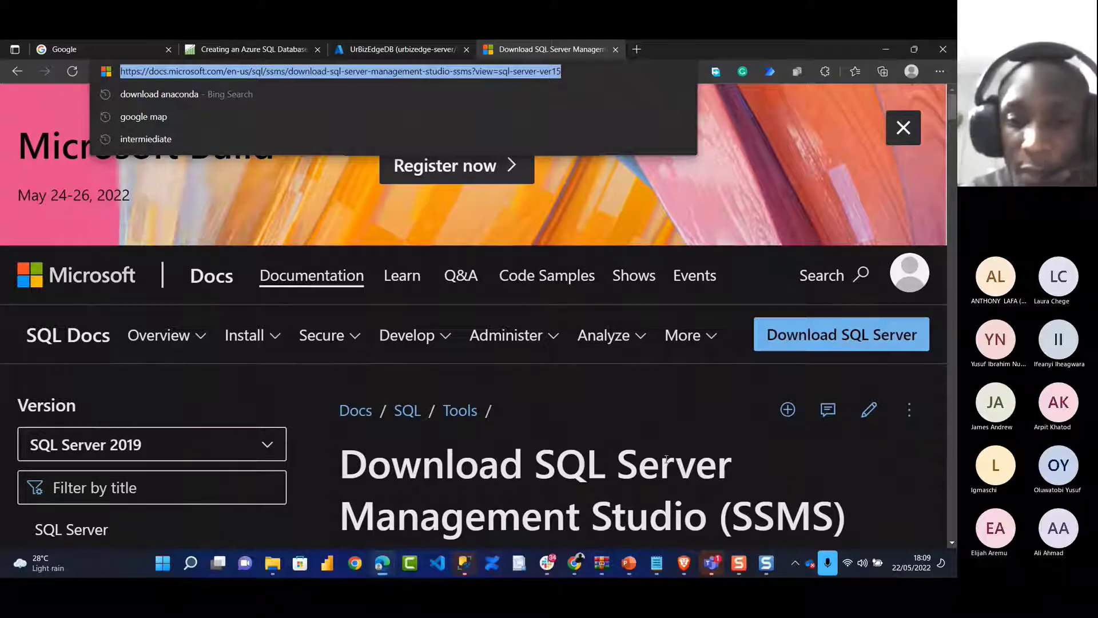
Paste and send the SSMS download link in the Teams meeting chat
scroll(666, 458, "down", 2)
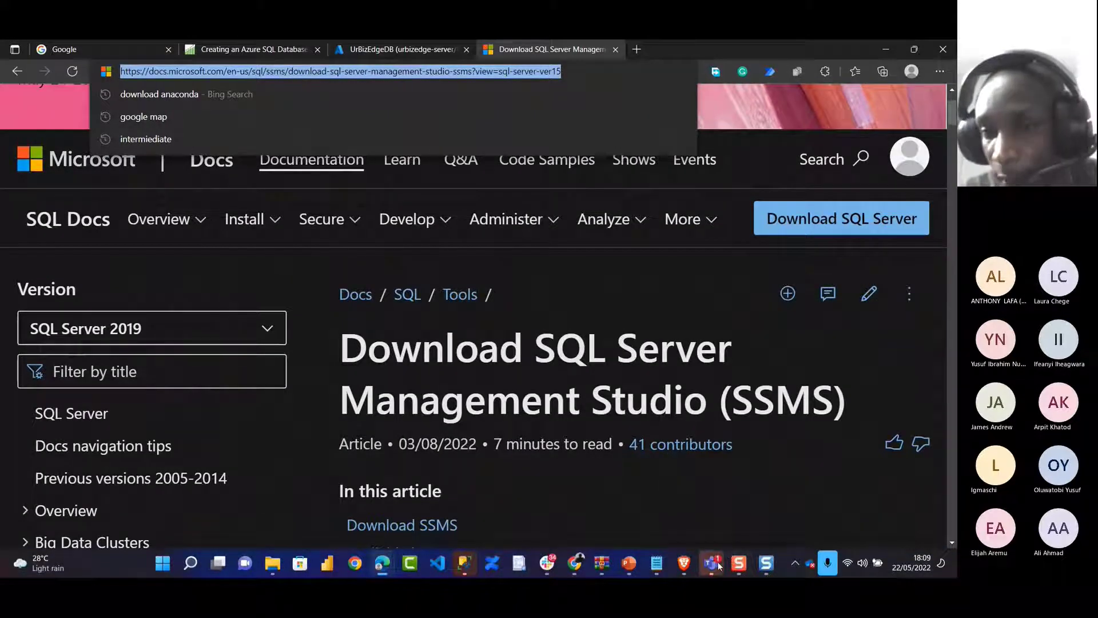
mouse_move(717, 566)
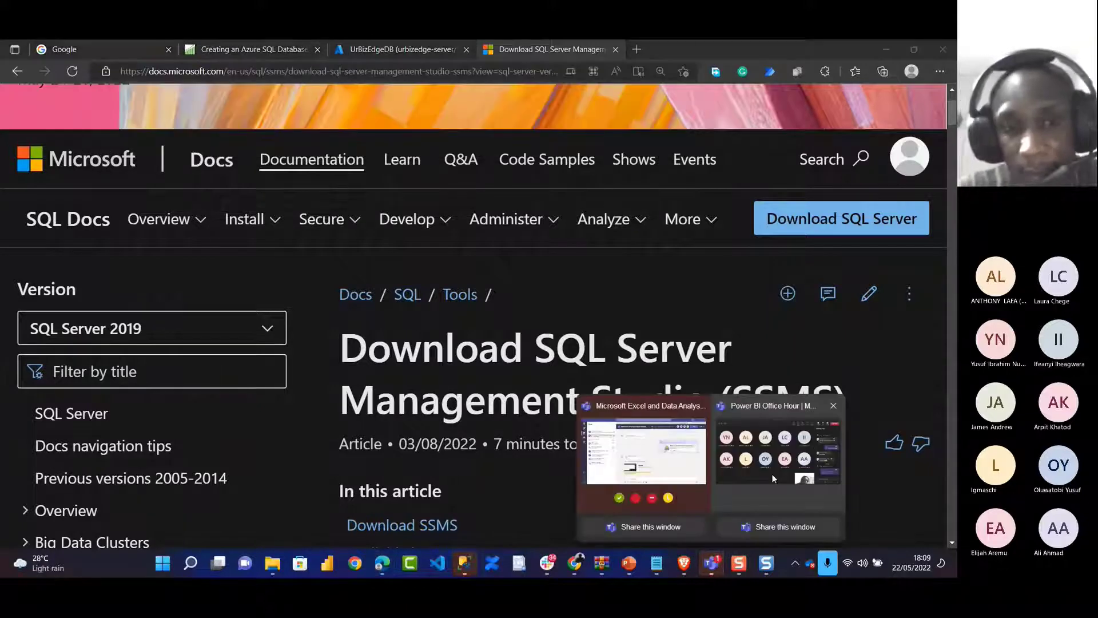
left_click(771, 474)
type("Download SQL Server Management Studio (SSMS) - SQL Server Management Studio (SSMS) | Microsoft Docs")
key("Return")
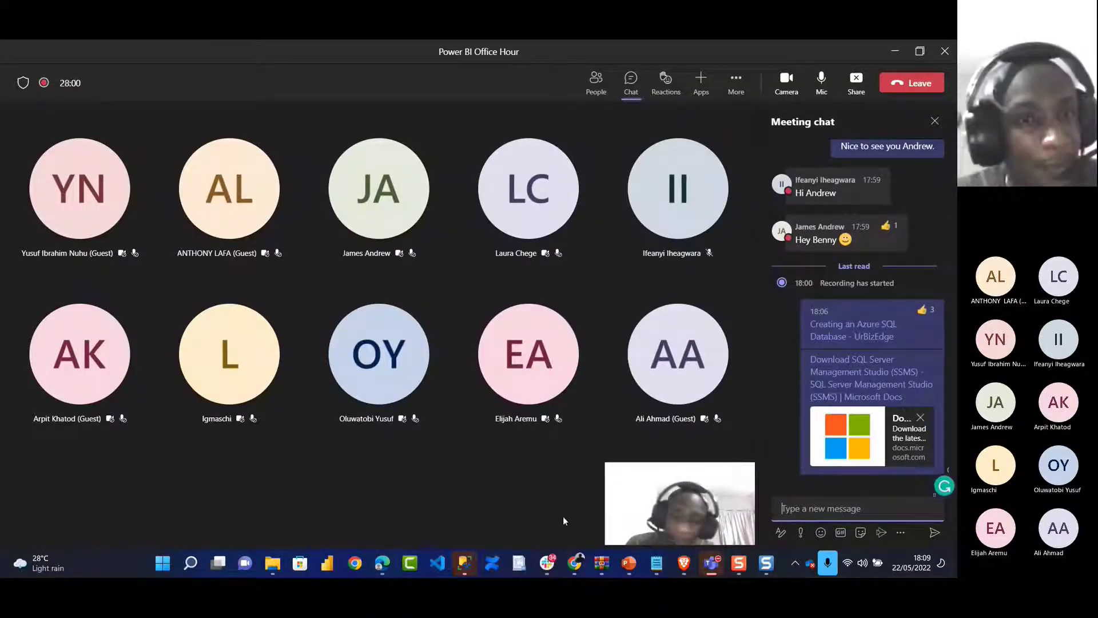
Return to the SSMS Connect to Server dialog
key("alt+Tab")
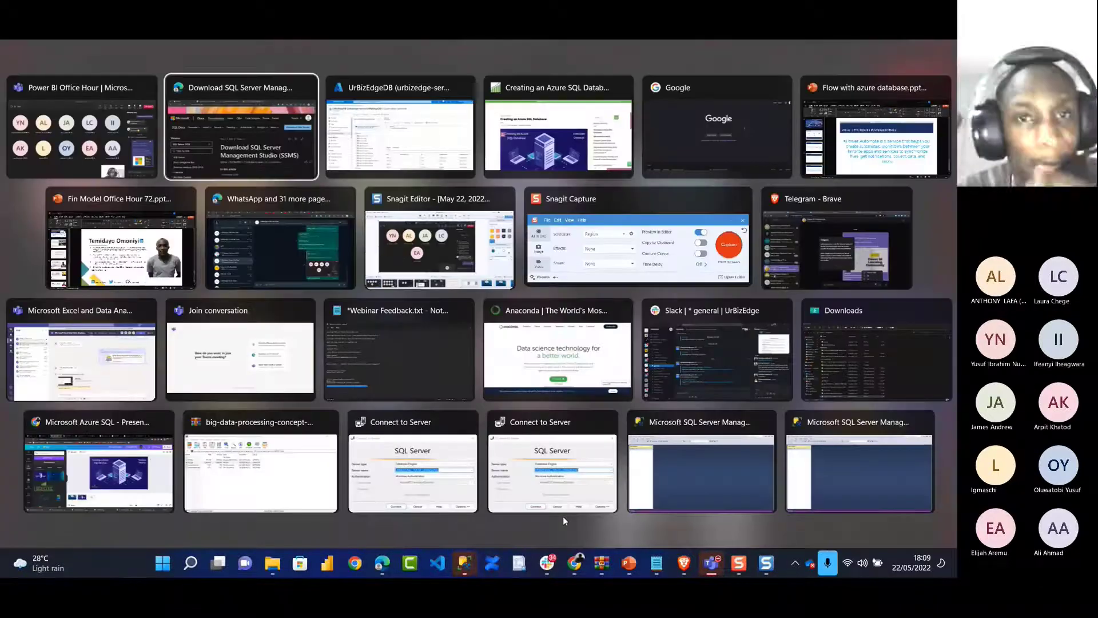
key("alt+Tab")
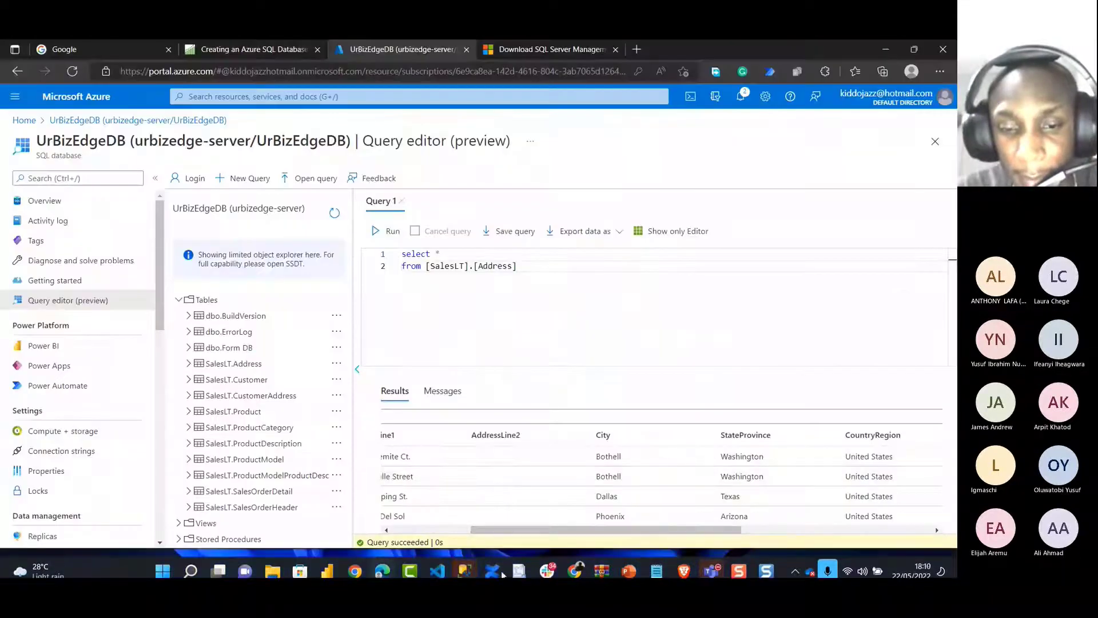
mouse_move(464, 563)
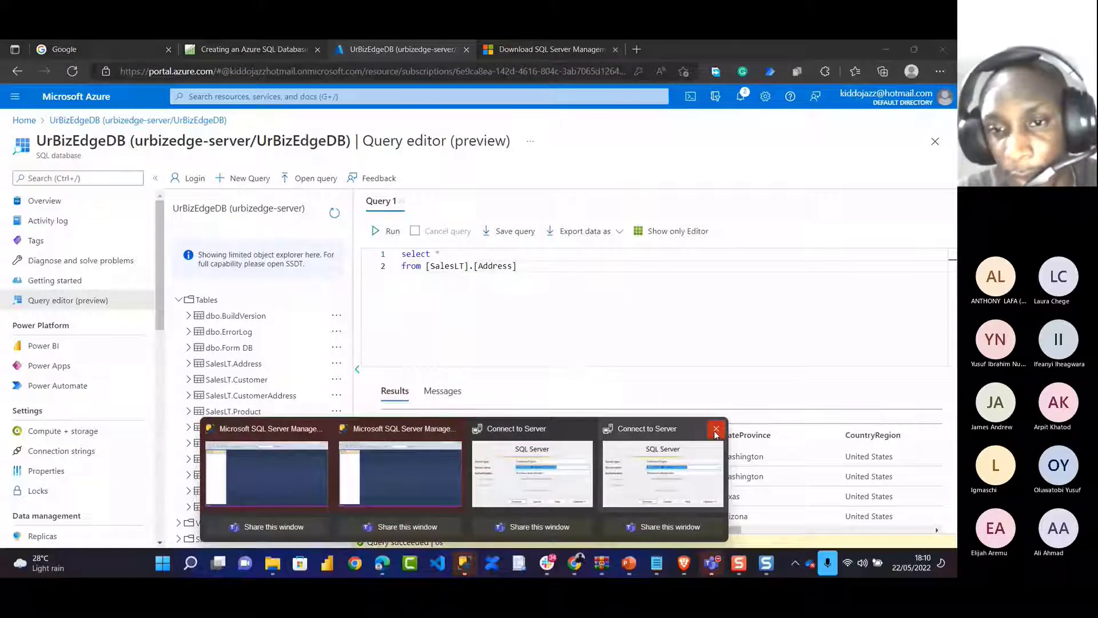
left_click(502, 449)
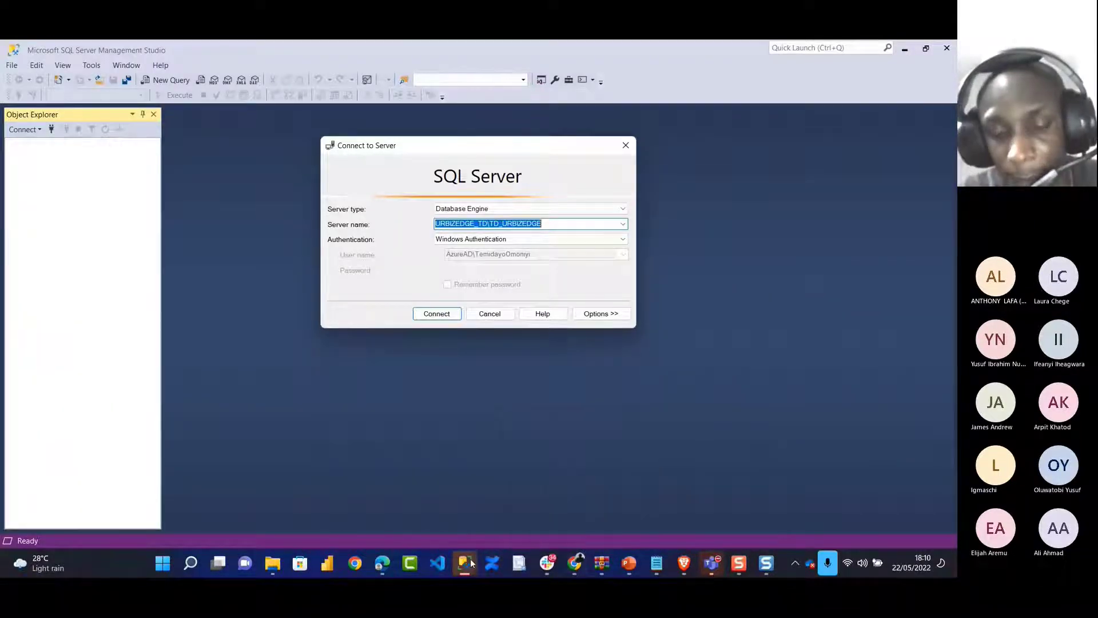
Bring the SSMS Connect to Server dialog to the front
mouse_move(466, 564)
left_click(396, 450)
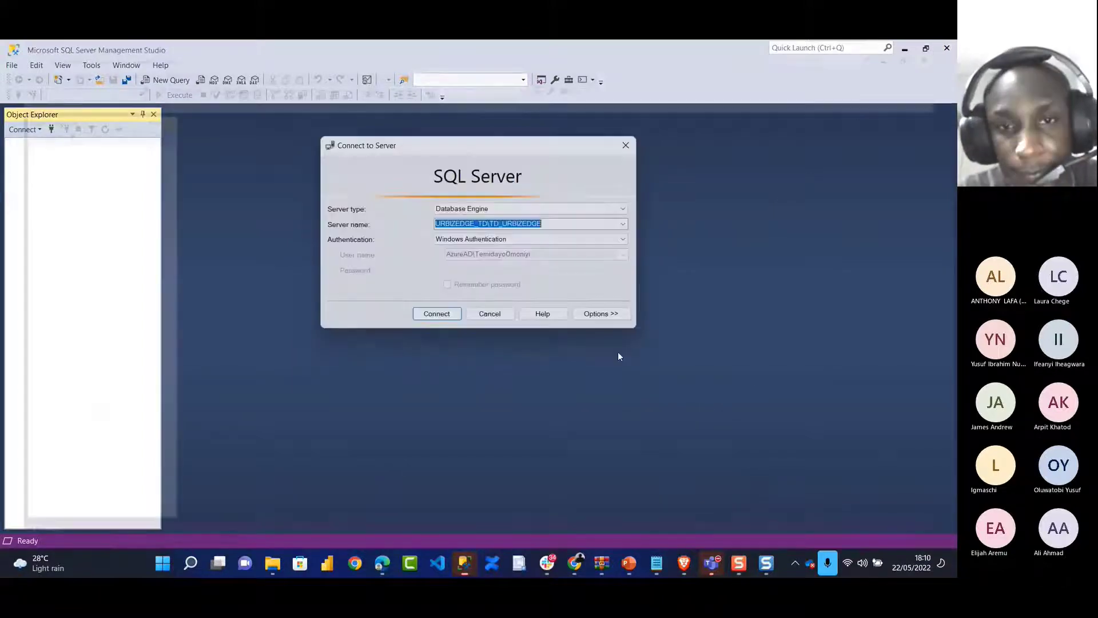
left_click(463, 565)
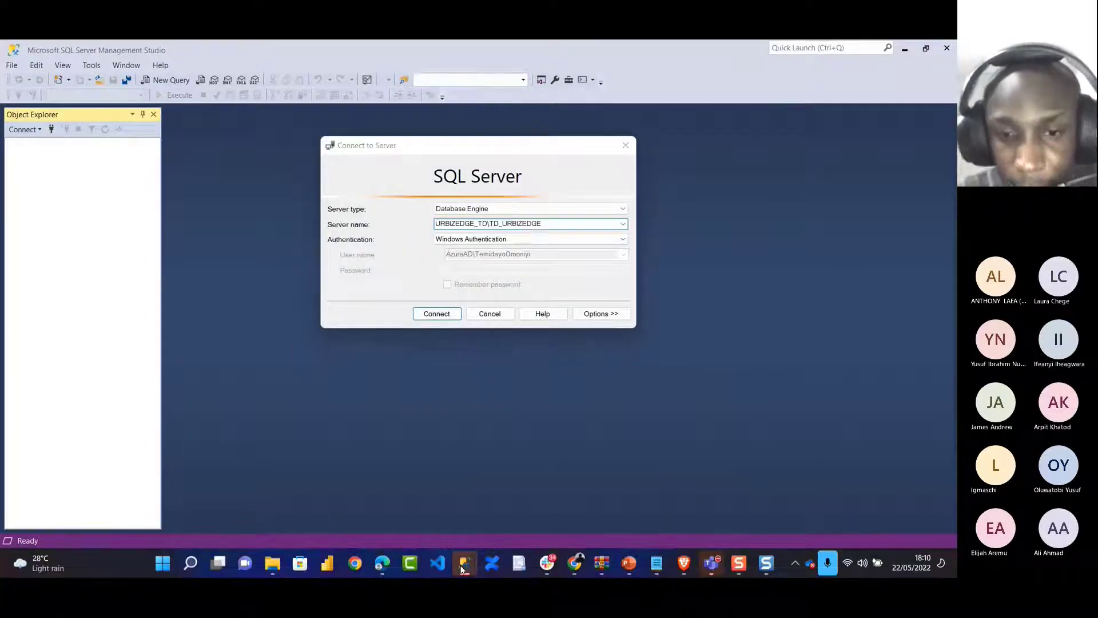
left_click(439, 473)
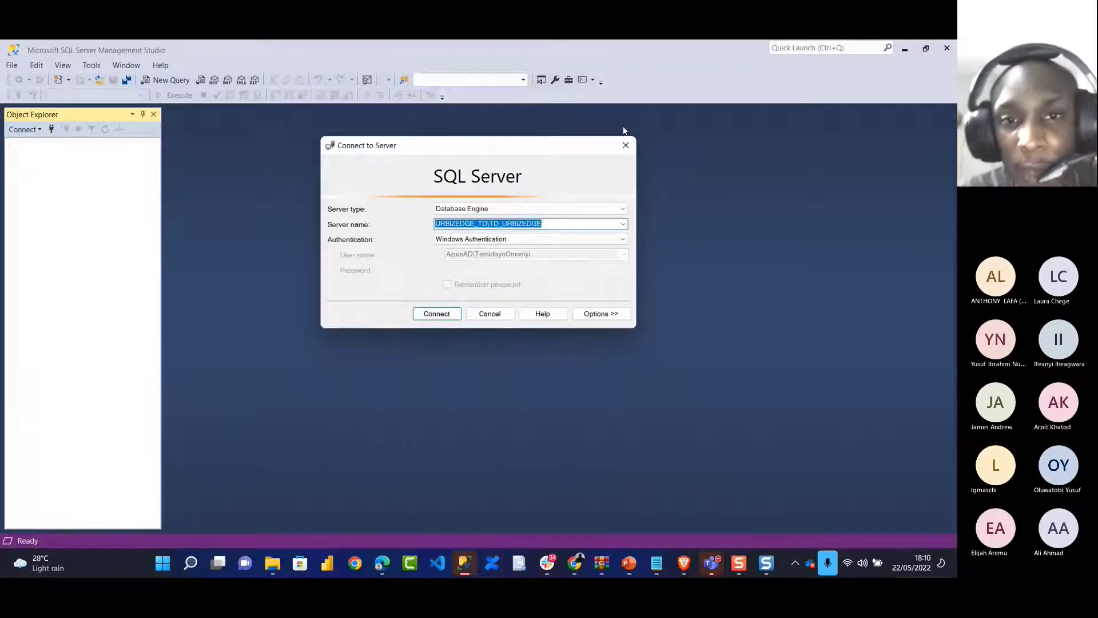
Choose urbizedge-server.database.windows.net as the server name with SQL Server Authentication
left_click(623, 223)
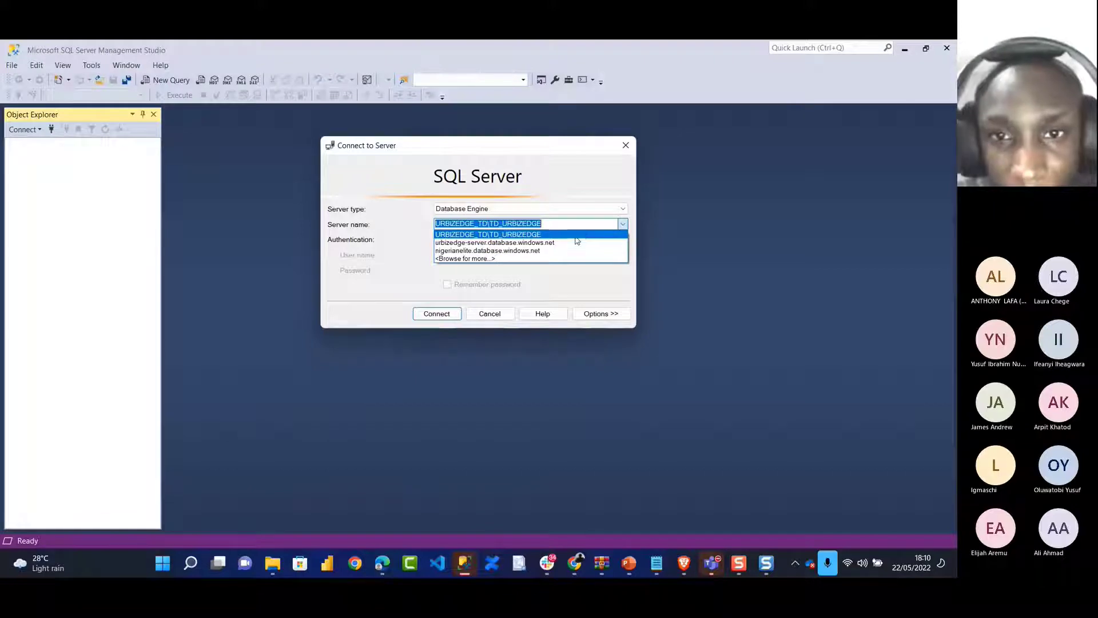
left_click(572, 243)
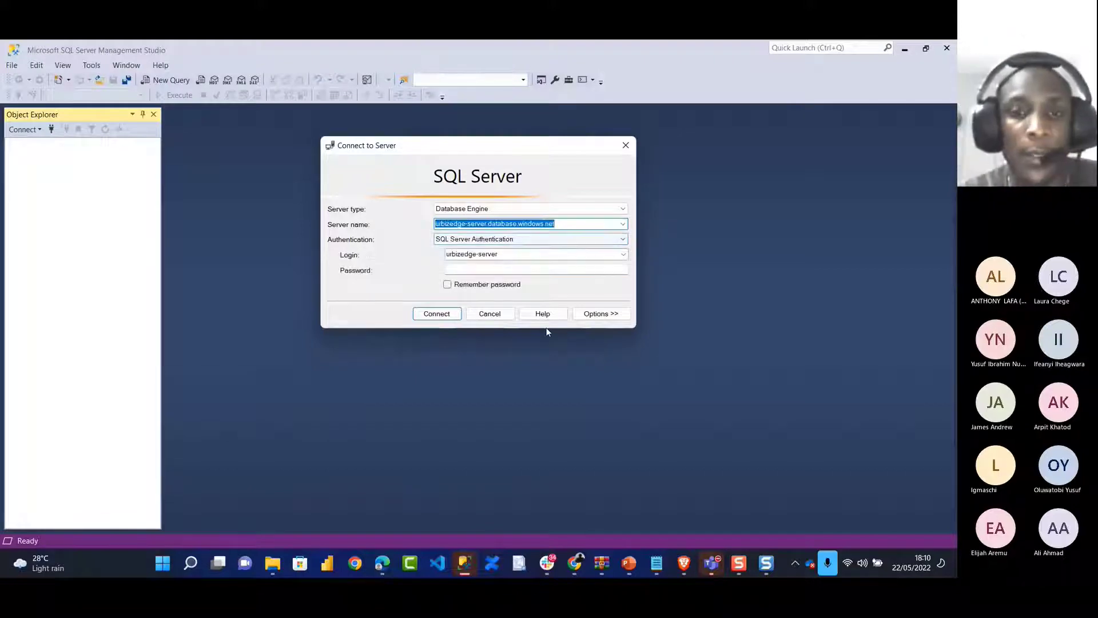
left_click(493, 419)
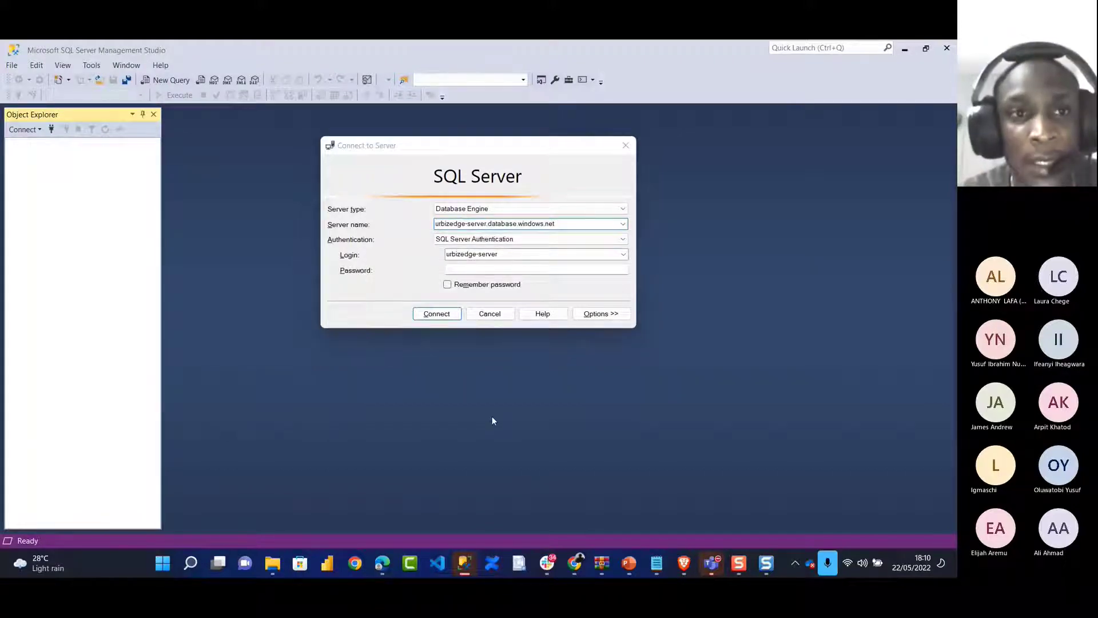
key("alt+Tab")
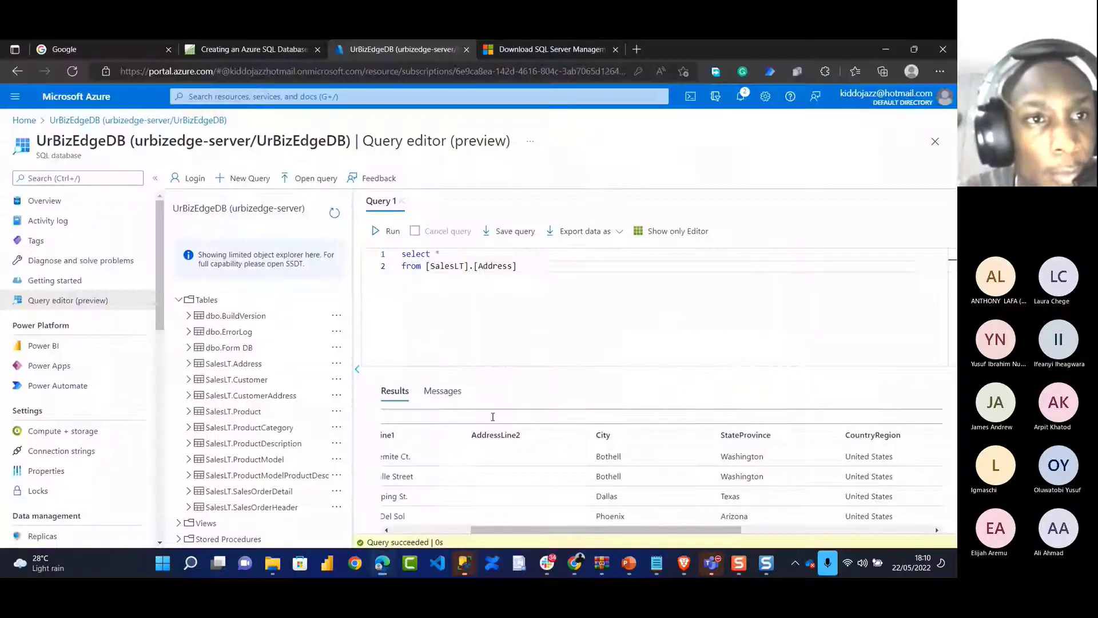
Discard the unsaved query and copy the server name from the UrBizEdgeDB overview
left_click(57, 120)
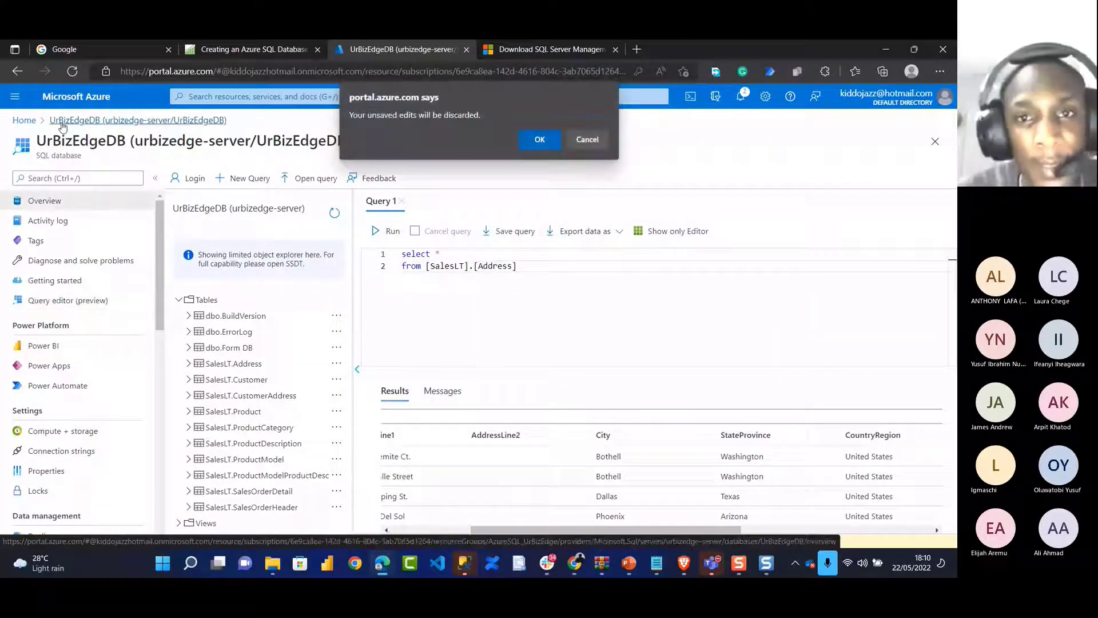
left_click(538, 140)
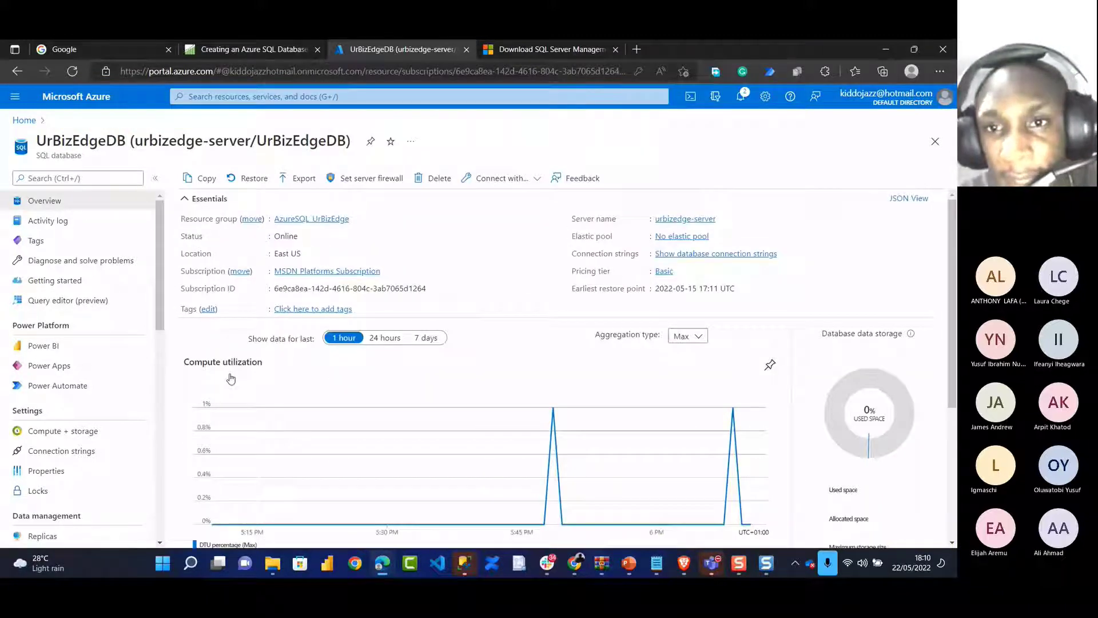
mouse_move(713, 219)
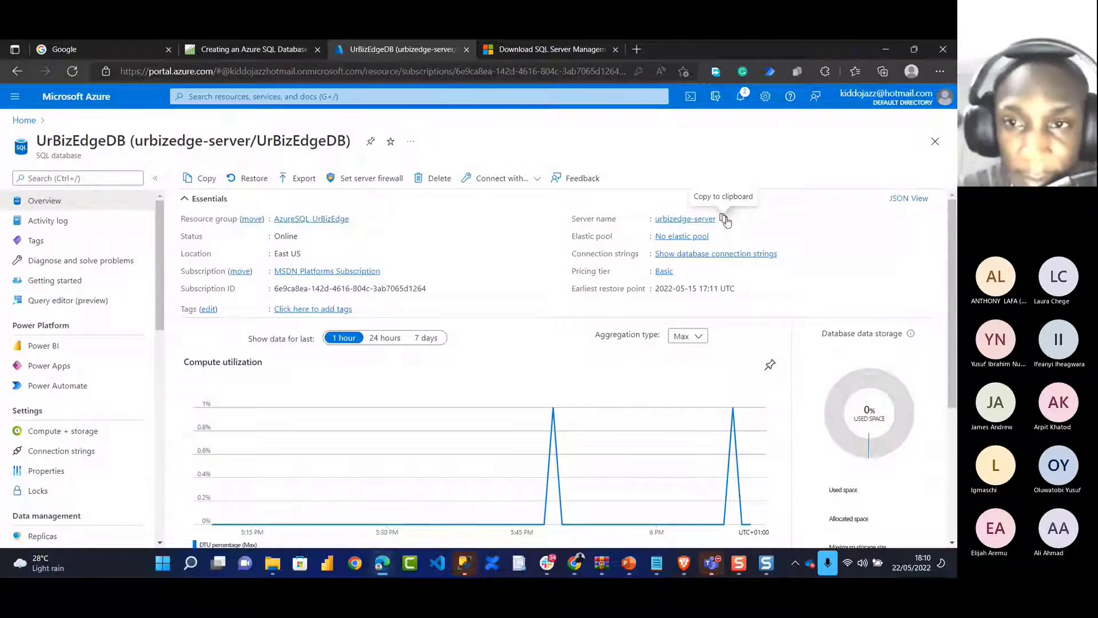
left_click(724, 219)
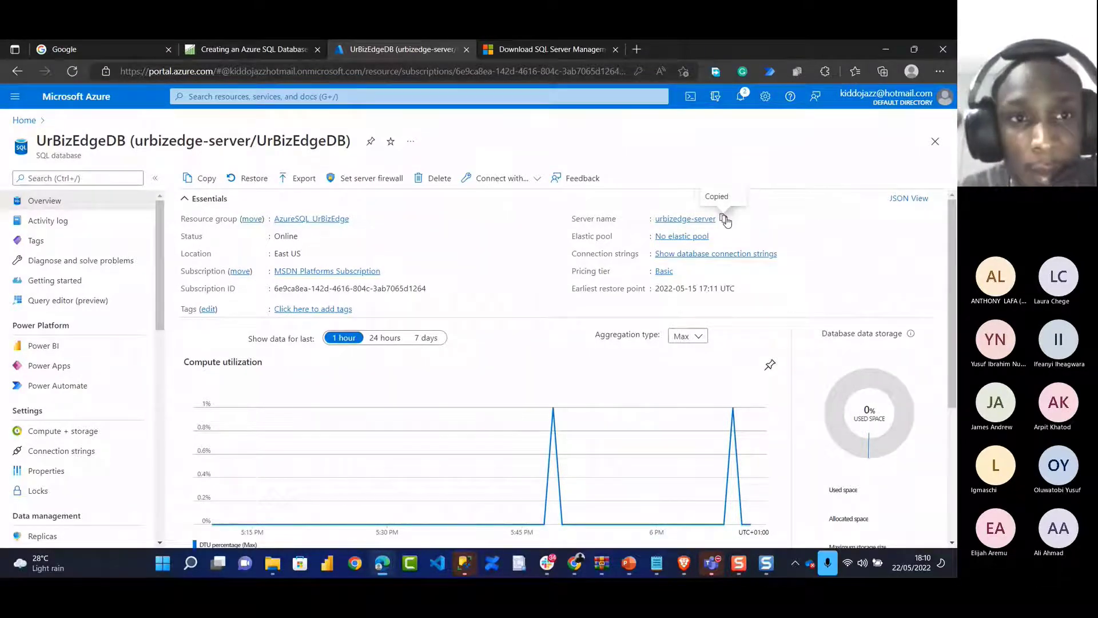
key("alt+Tab")
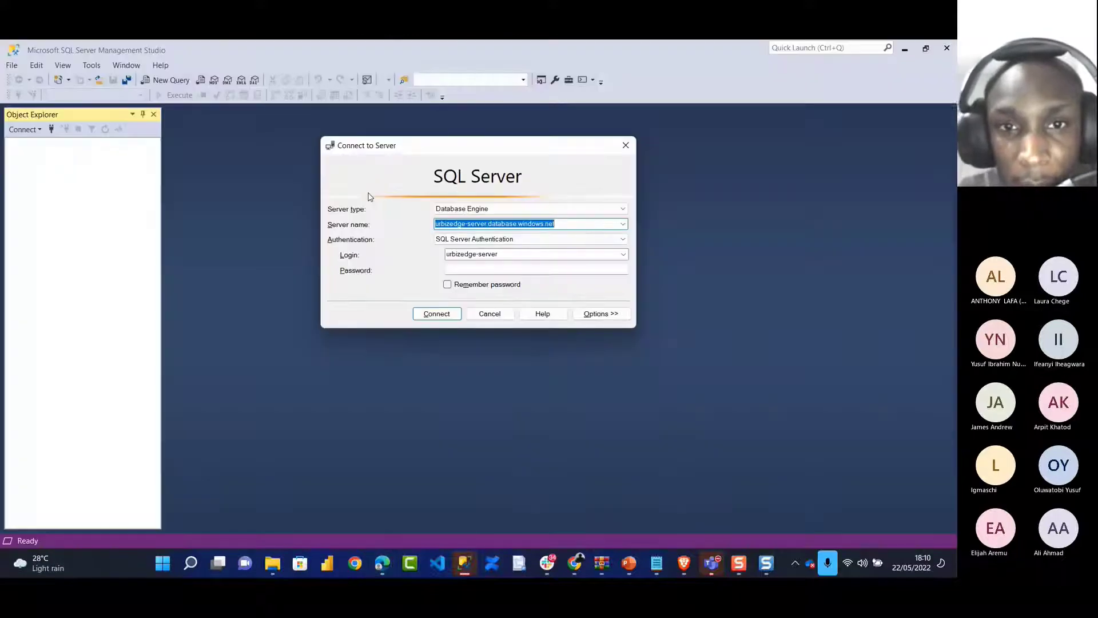
Enter the SQL login password, try connecting, and dismiss firewall error 40615
left_click(479, 270)
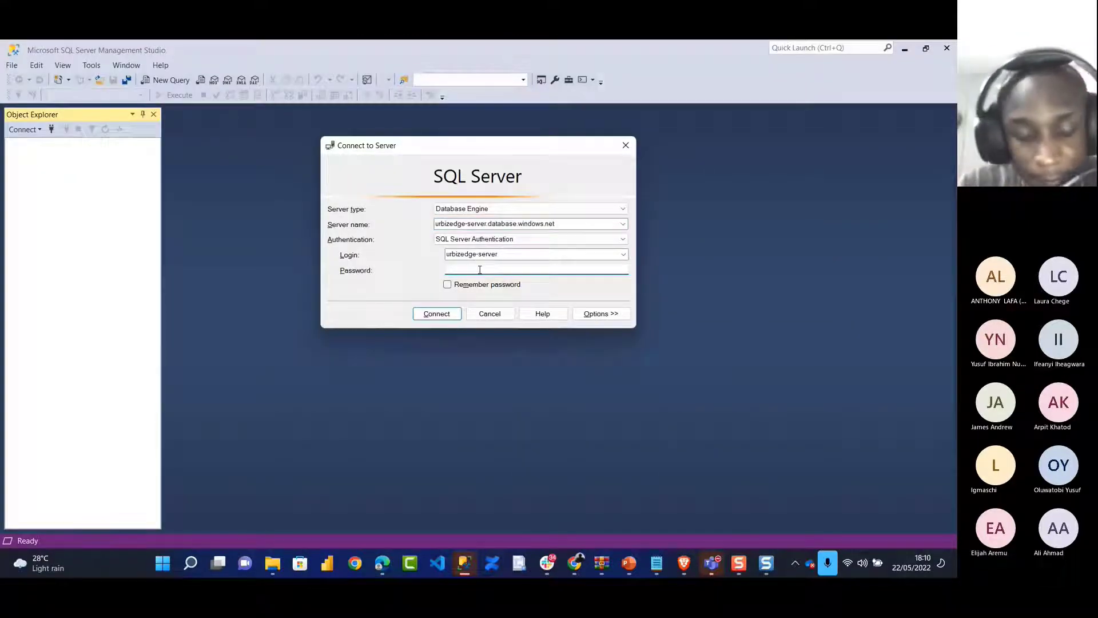
type("**")
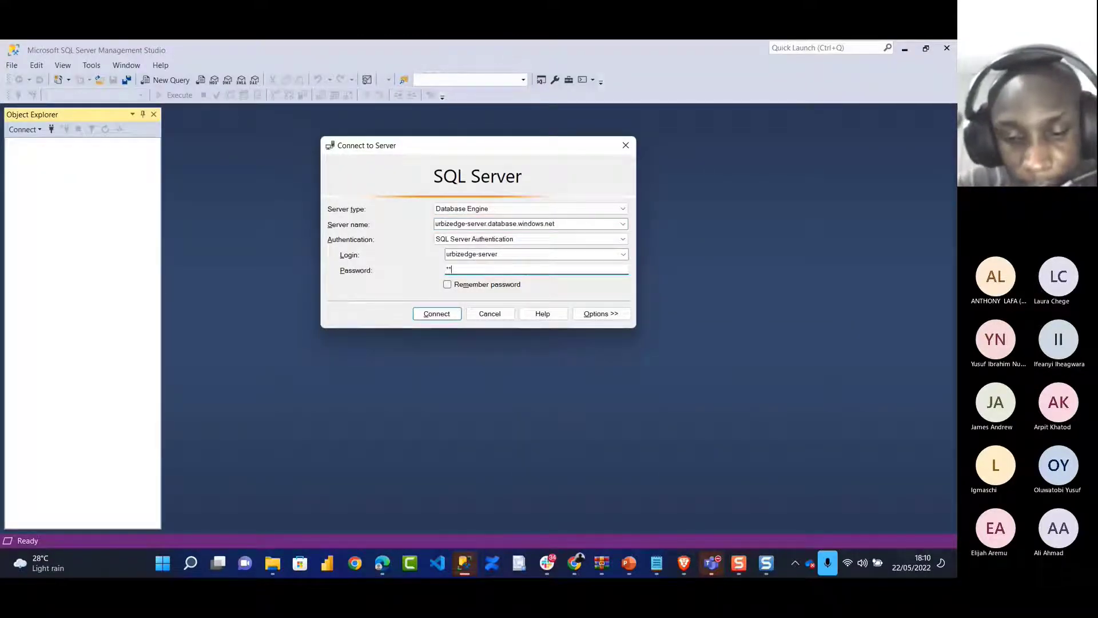
type("*********")
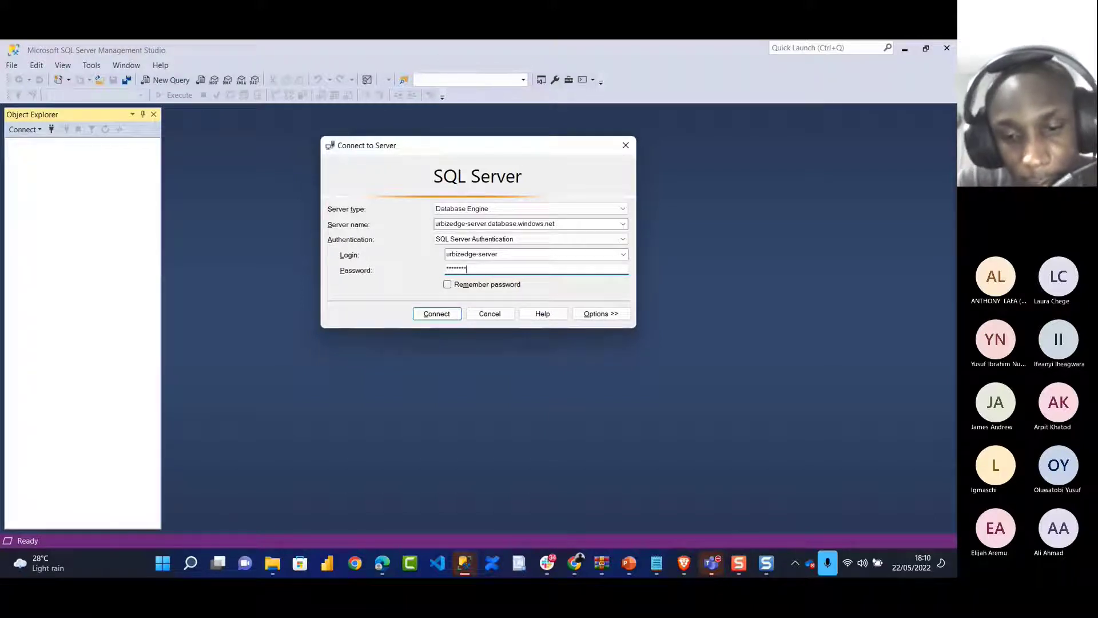
type("******")
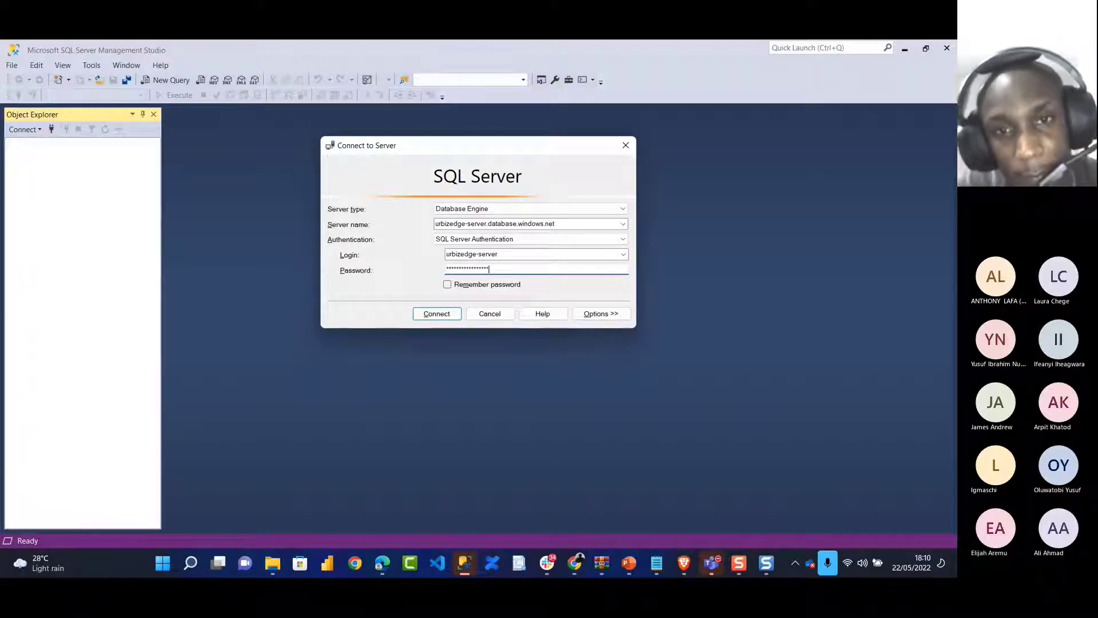
left_click(447, 316)
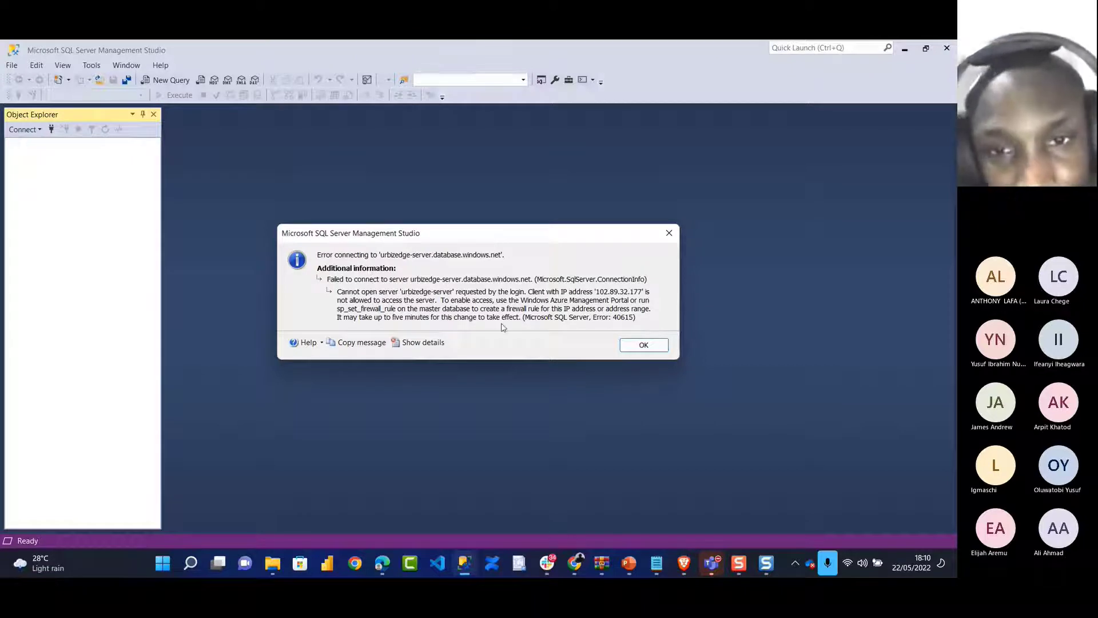
left_click(636, 347)
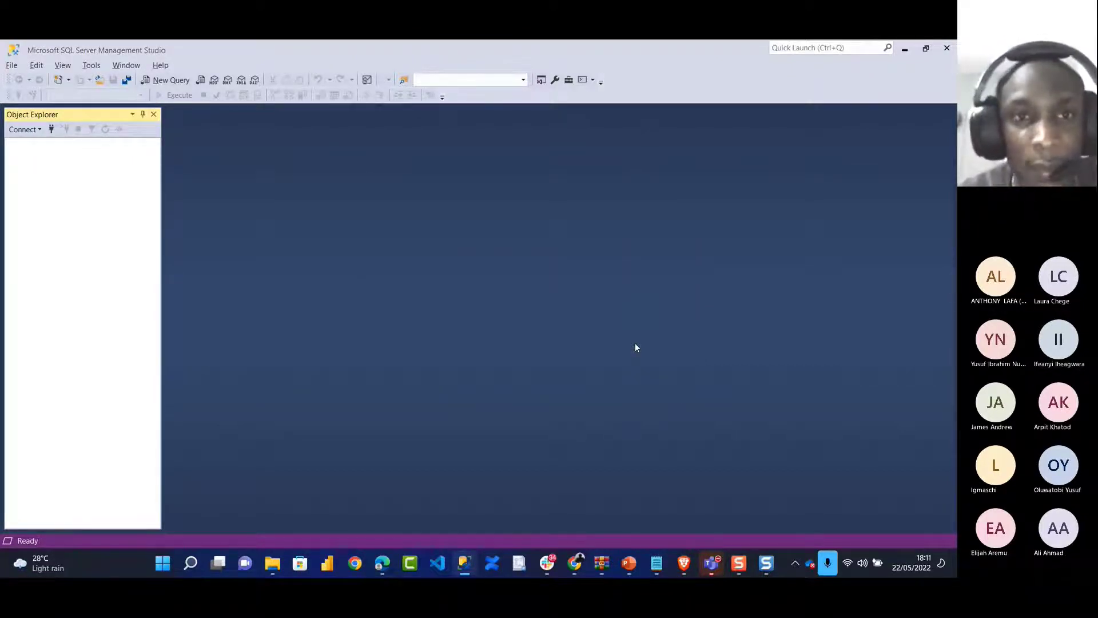
key("alt+Tab")
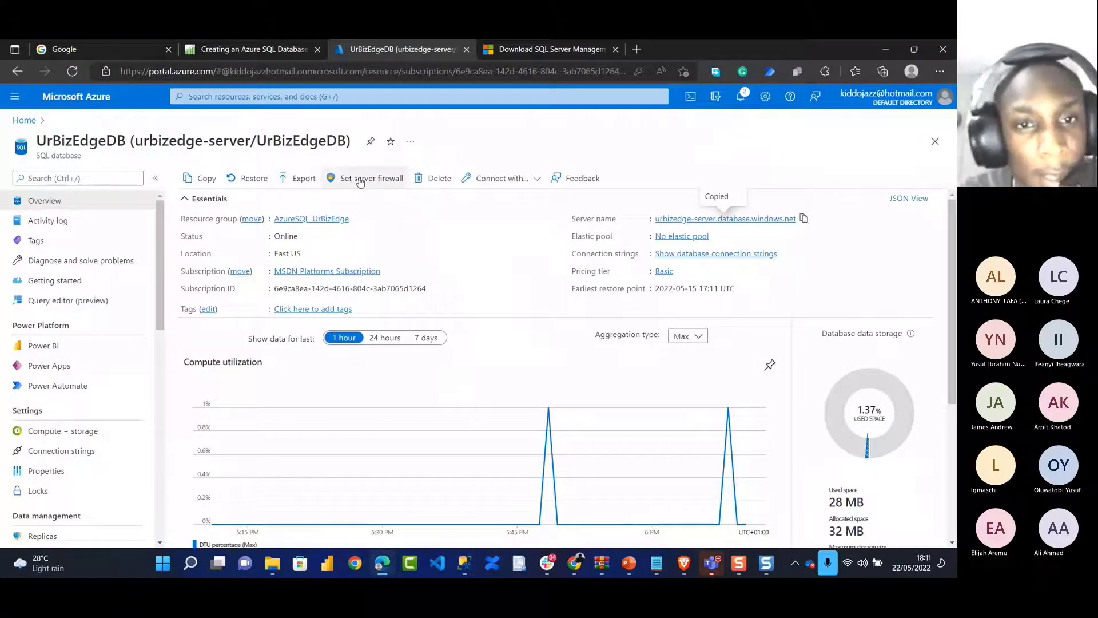
left_click(360, 179)
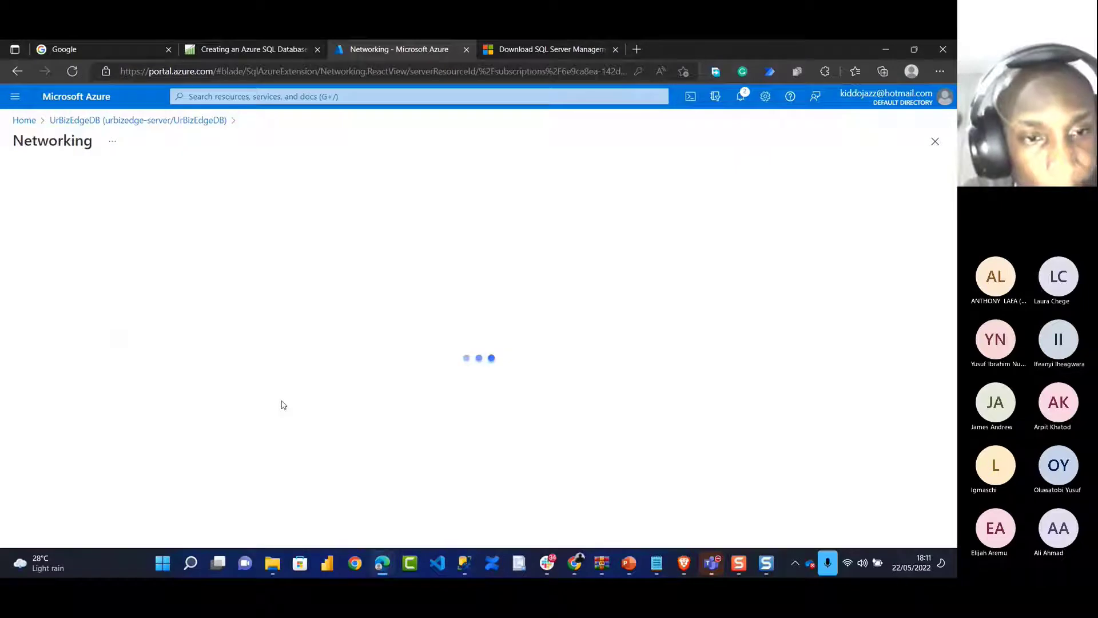
scroll(281, 404, "down", 3)
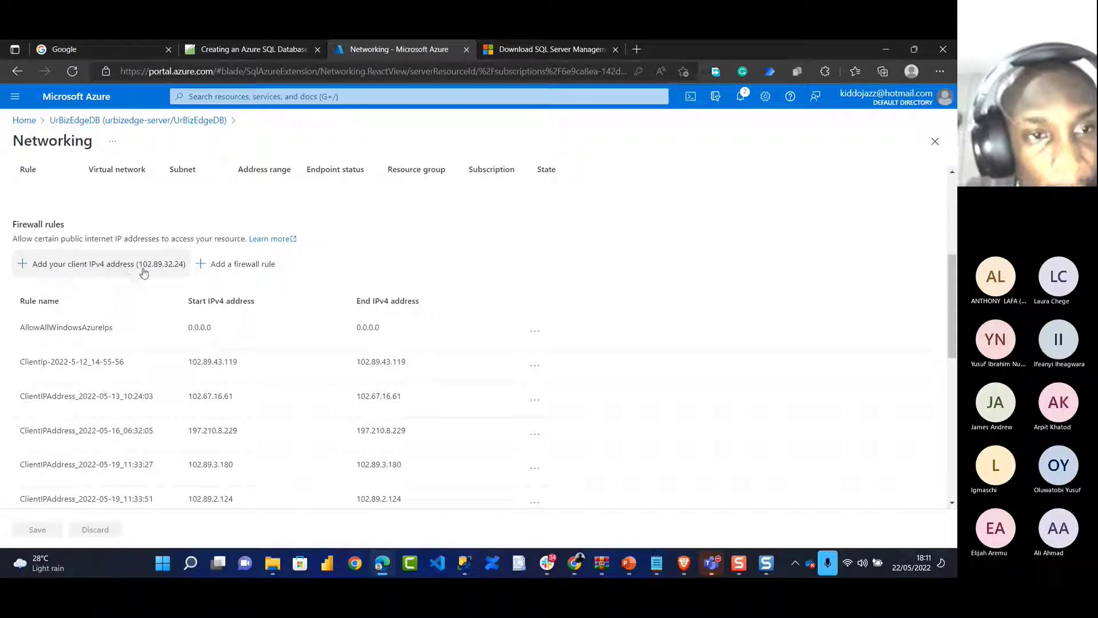
left_click(35, 268)
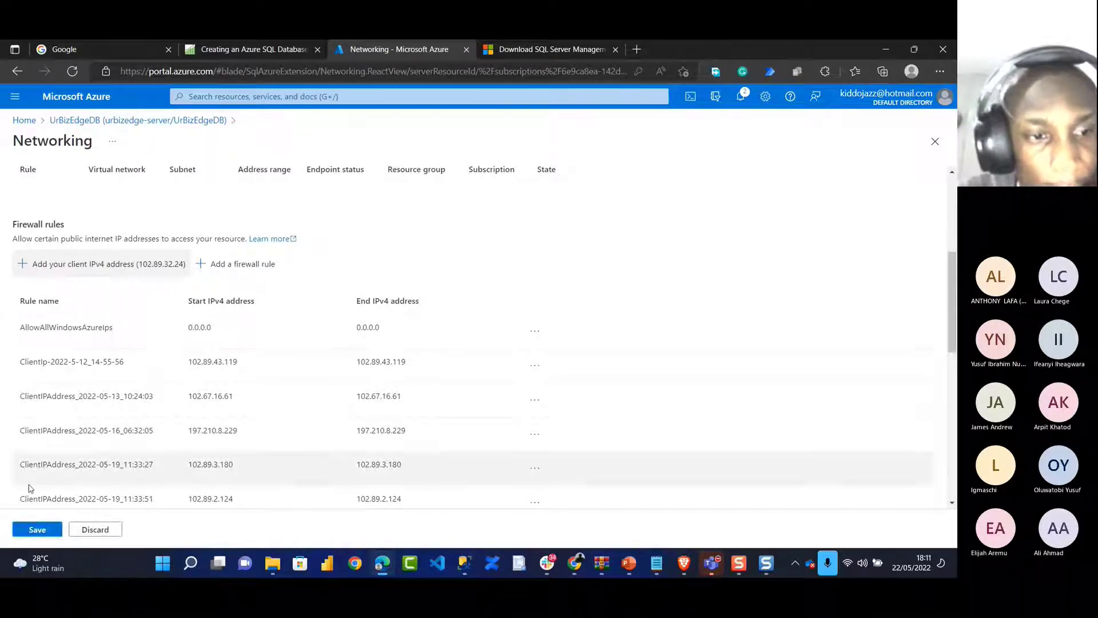
left_click(37, 529)
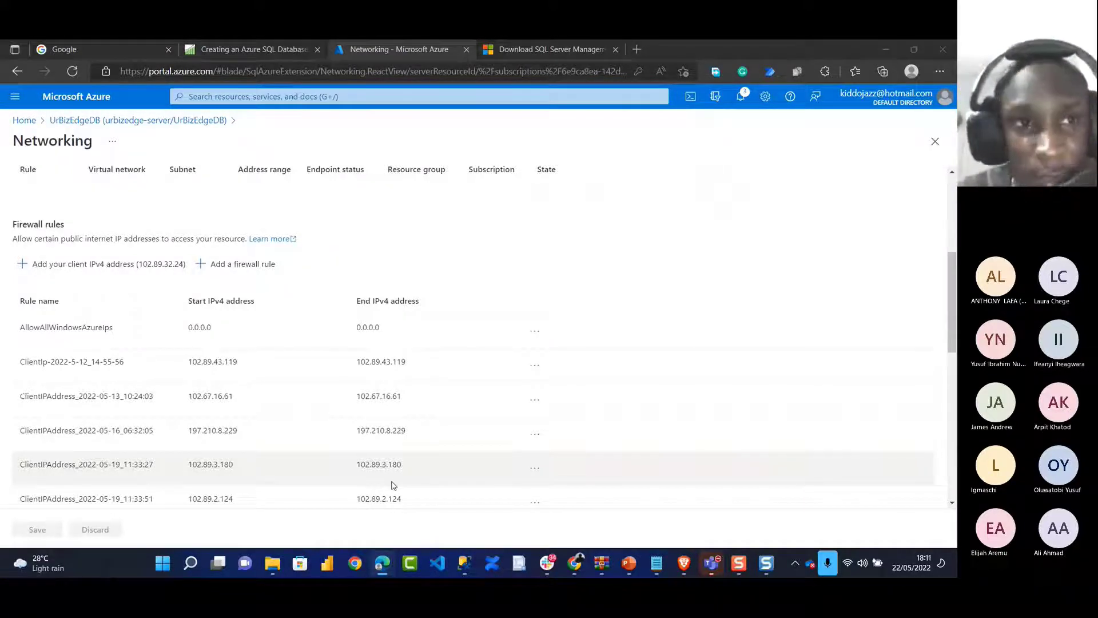
Close all Management Studio windows and relaunch SQL Server Management Studio
key("alt+Tab")
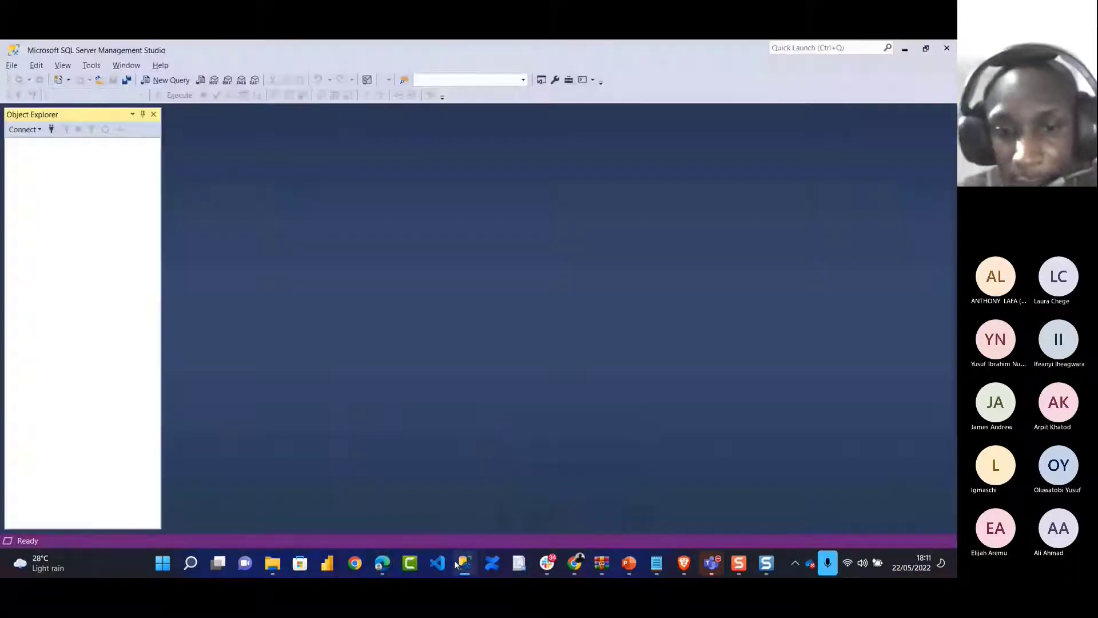
left_click(463, 565)
right_click(463, 565)
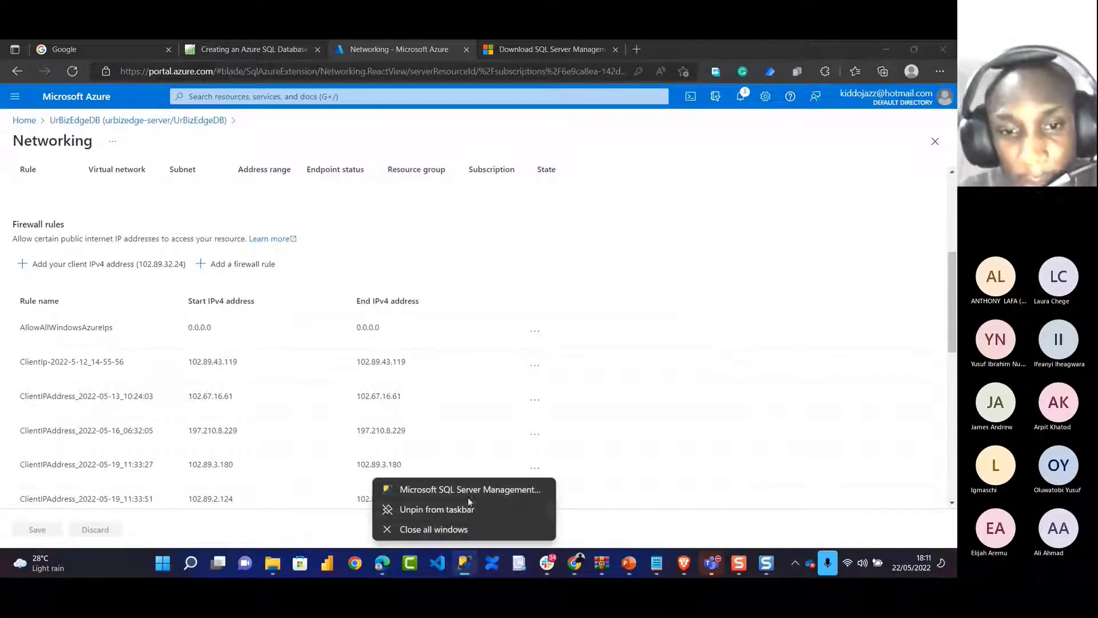
left_click(442, 529)
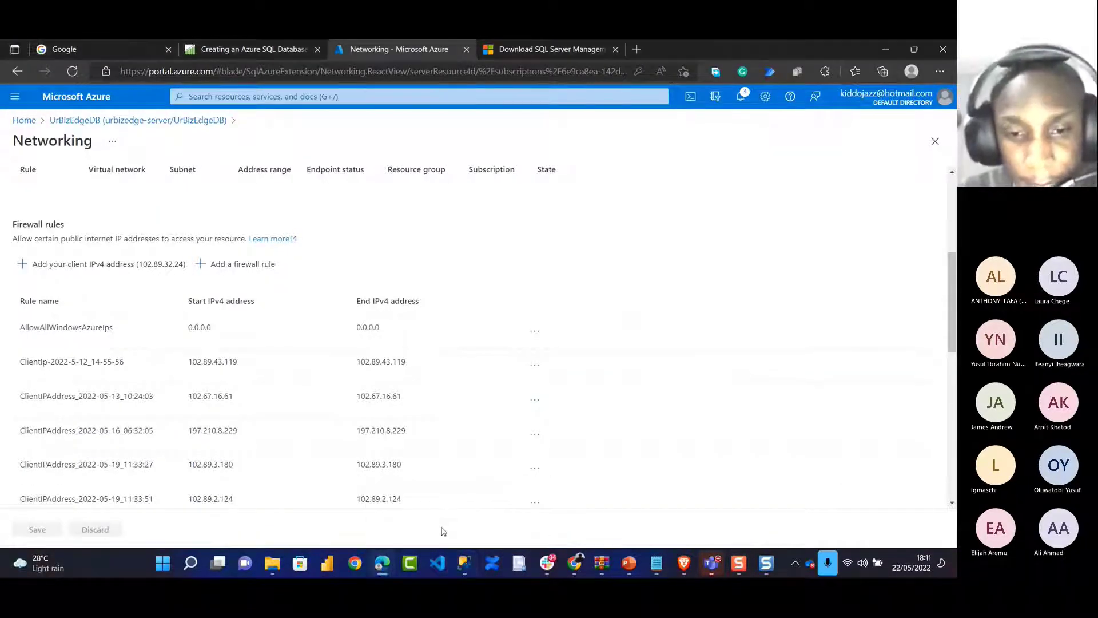
left_click(467, 564)
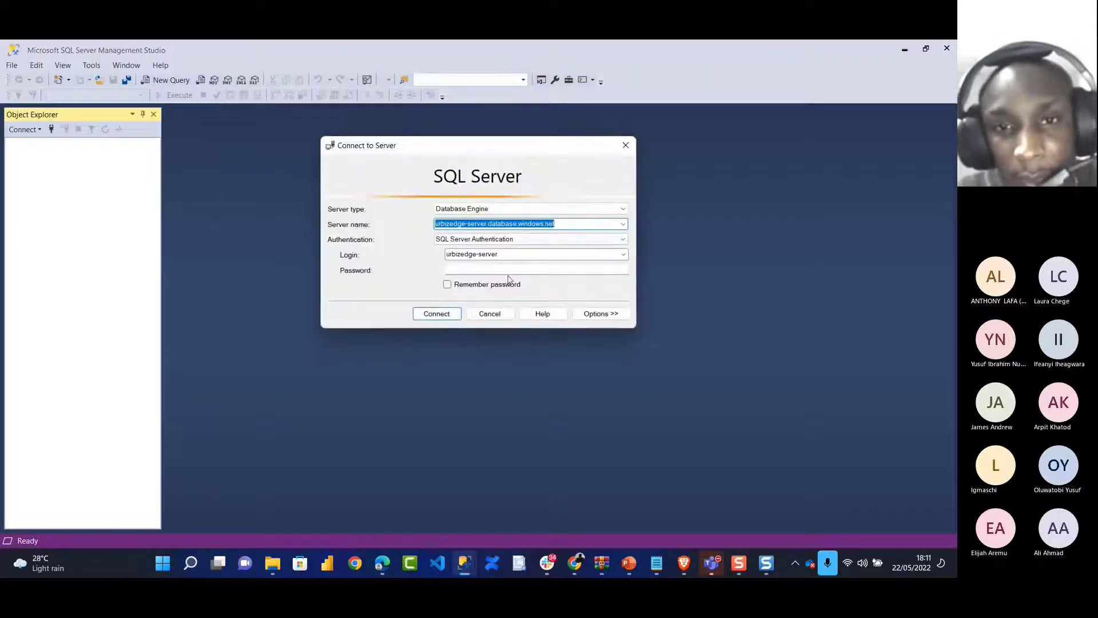
Enter the login password and retry connecting to urbizedge-server
left_click(484, 270)
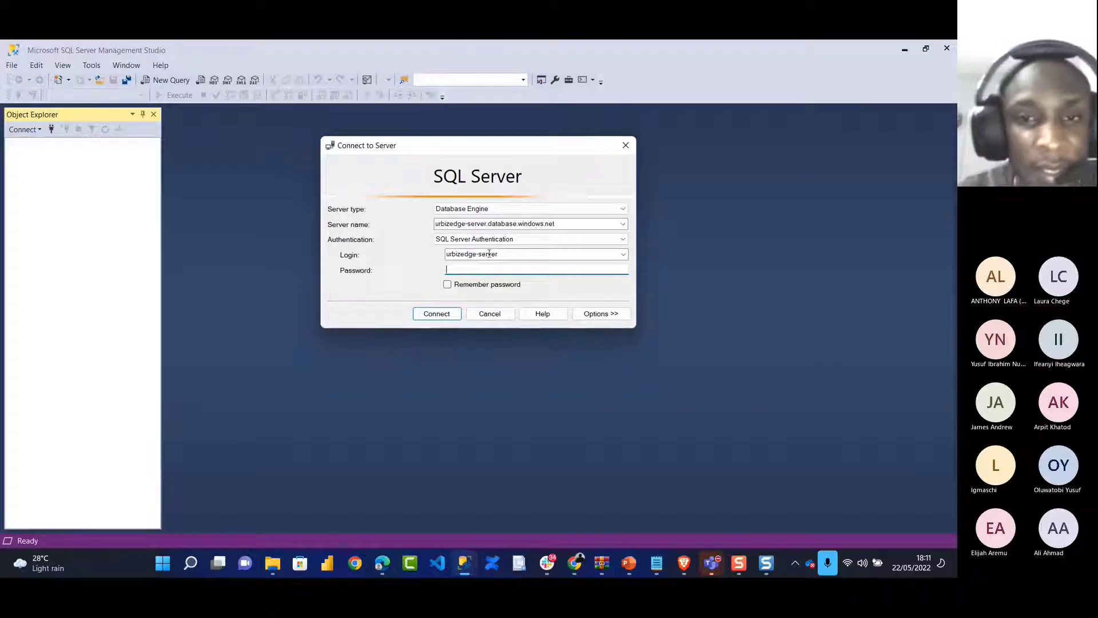
type("*******")
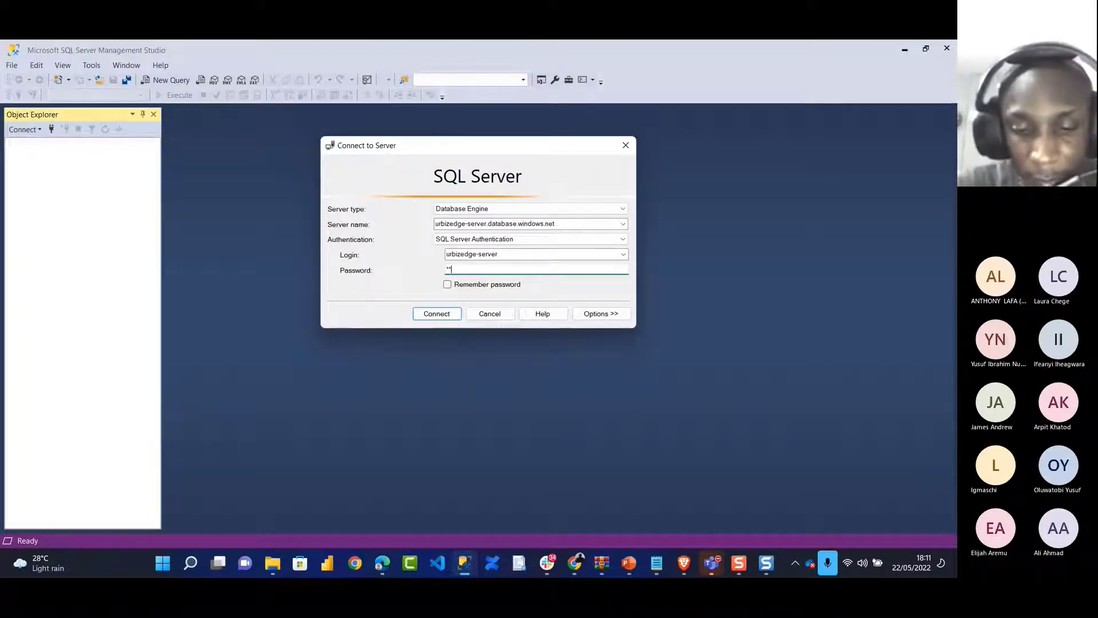
type("********")
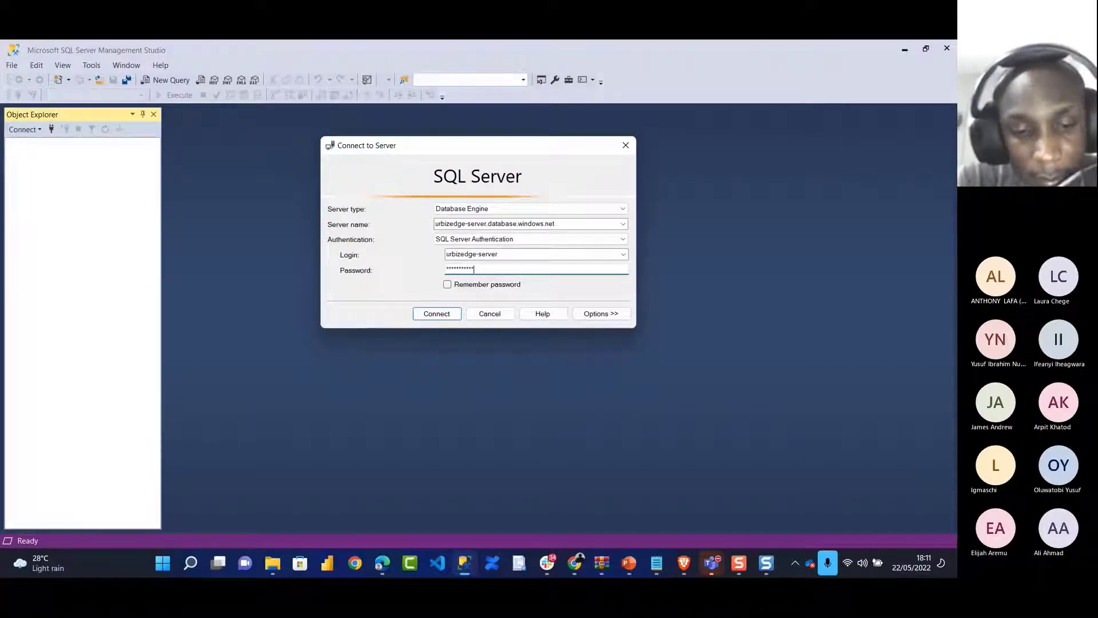
left_click(442, 315)
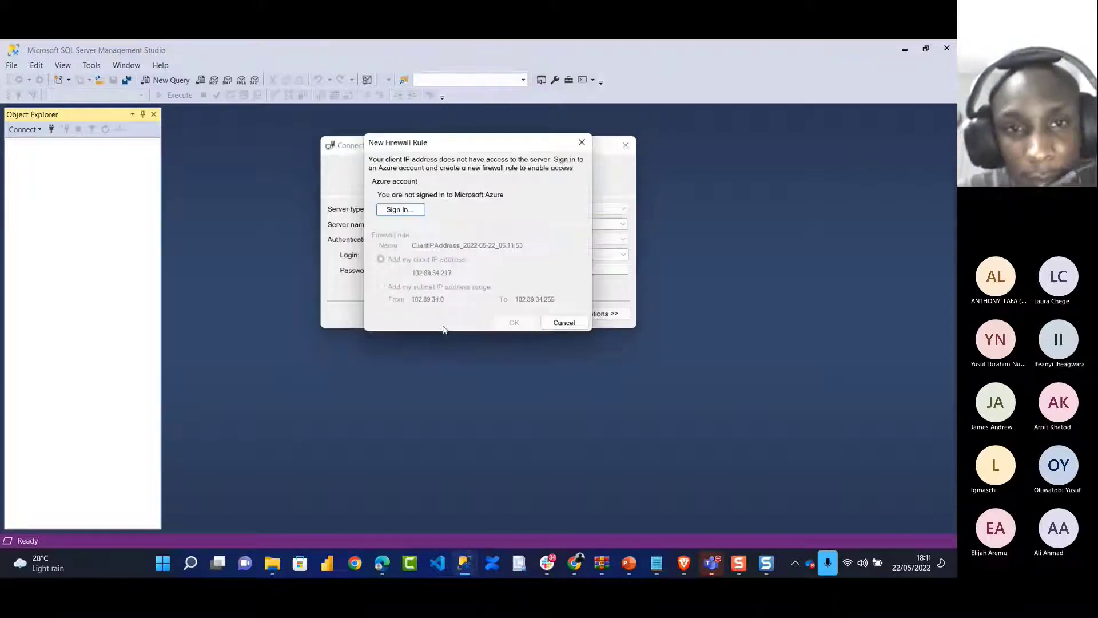
Sign in with the Azure account, create the firewall rule for the client IP, and dismiss the error
left_click(403, 211)
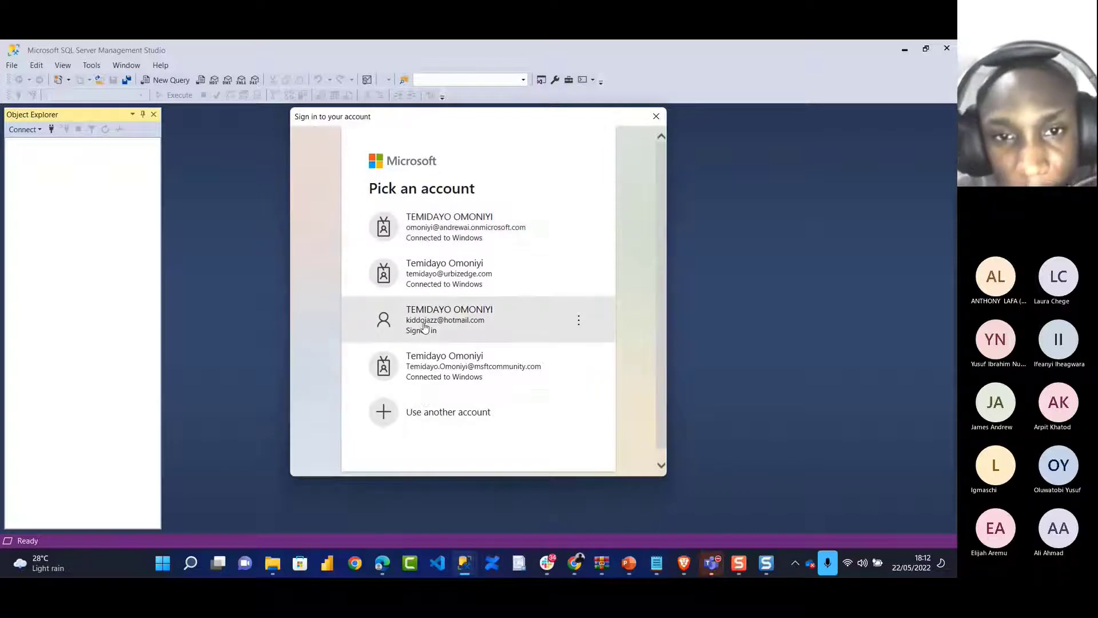
left_click(426, 318)
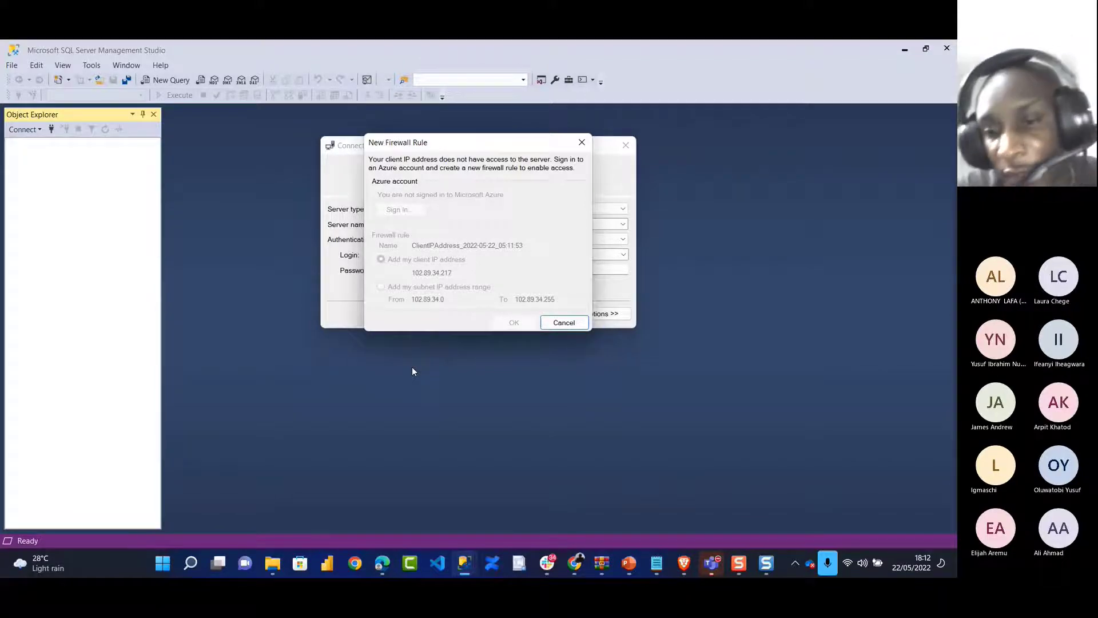
mouse_move(709, 565)
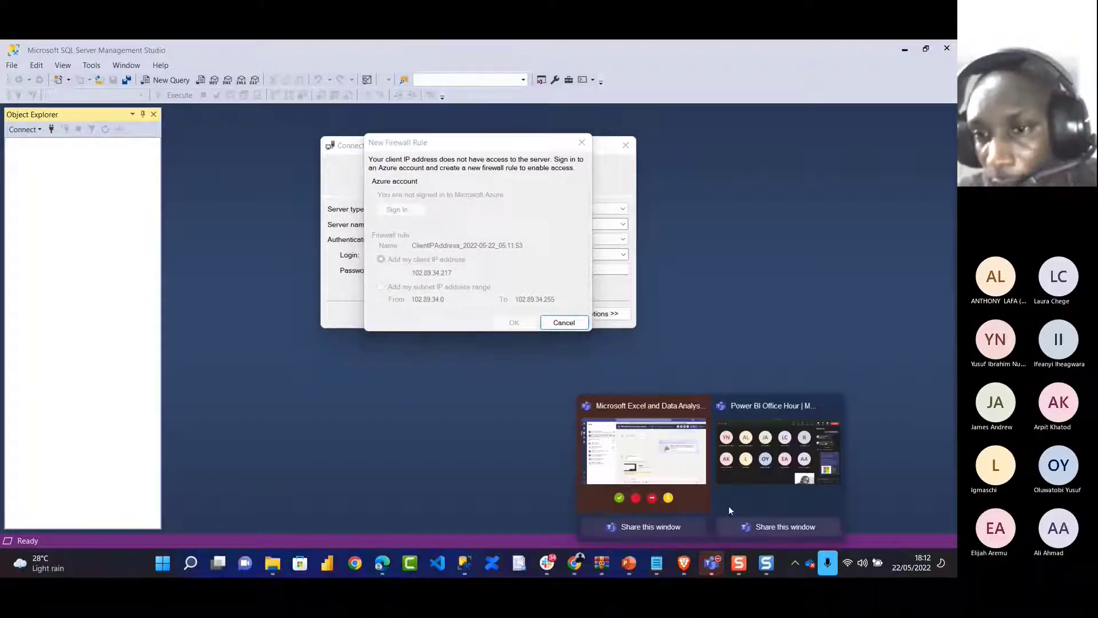
left_click(752, 466)
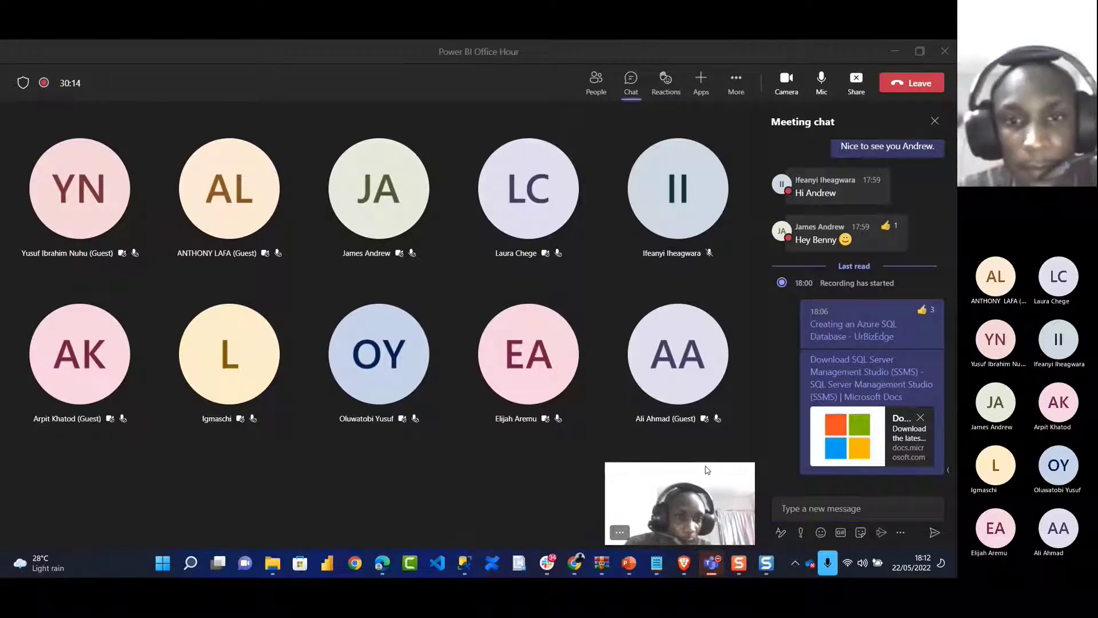
key("alt+Tab")
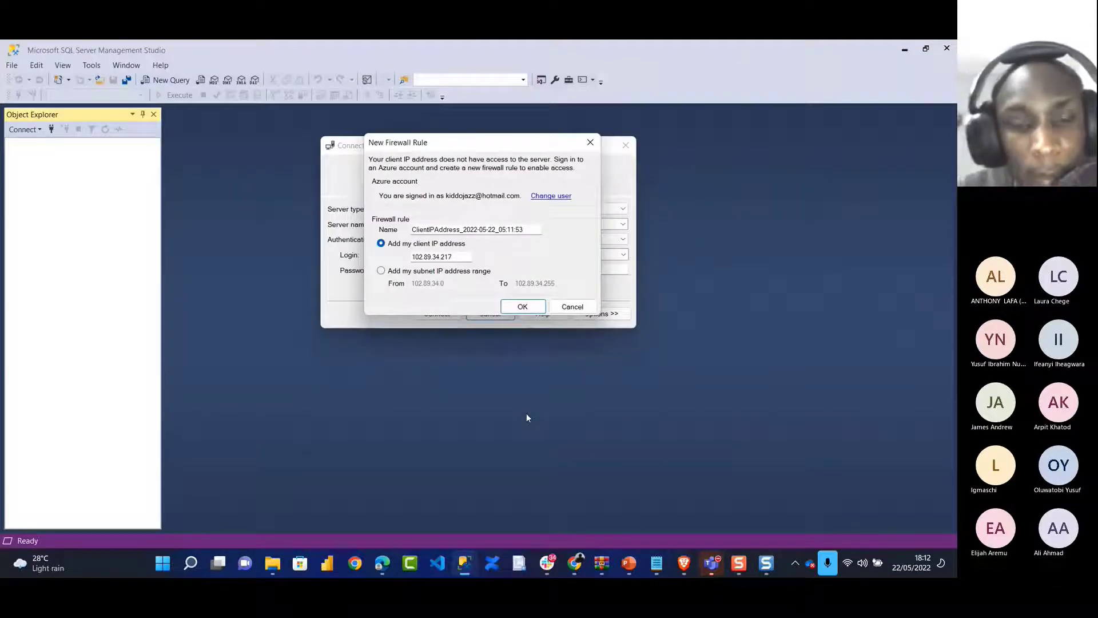
left_click(523, 306)
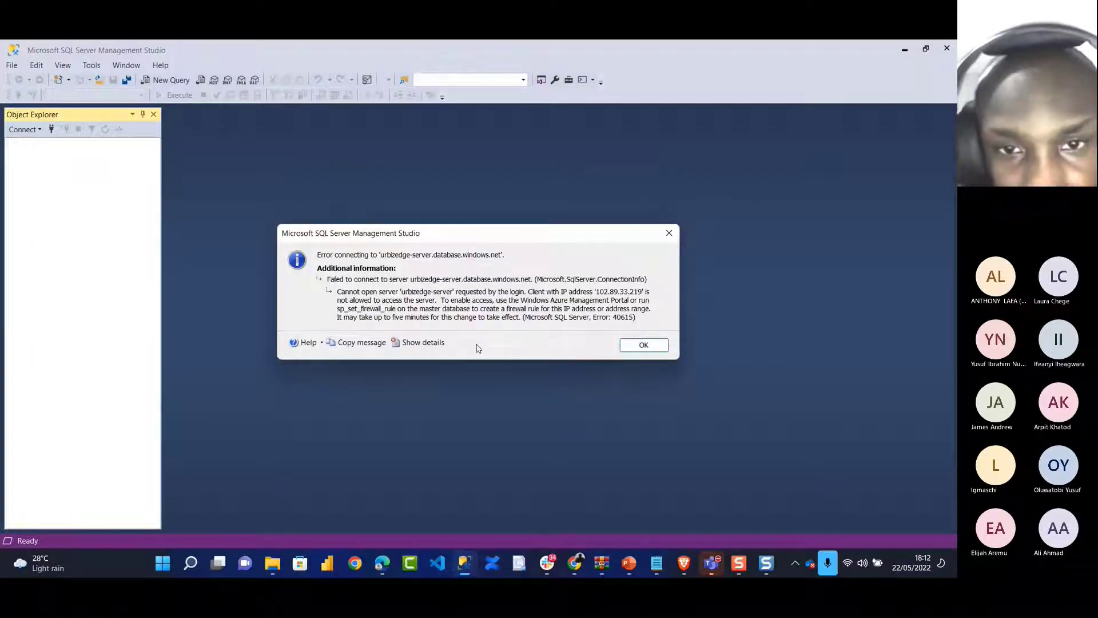
left_click(644, 344)
Restart SSMS, connect to the local URBIZEDGE_TD\TD_URBIZEDGE server, and bring up Azure Networking
left_click(946, 48)
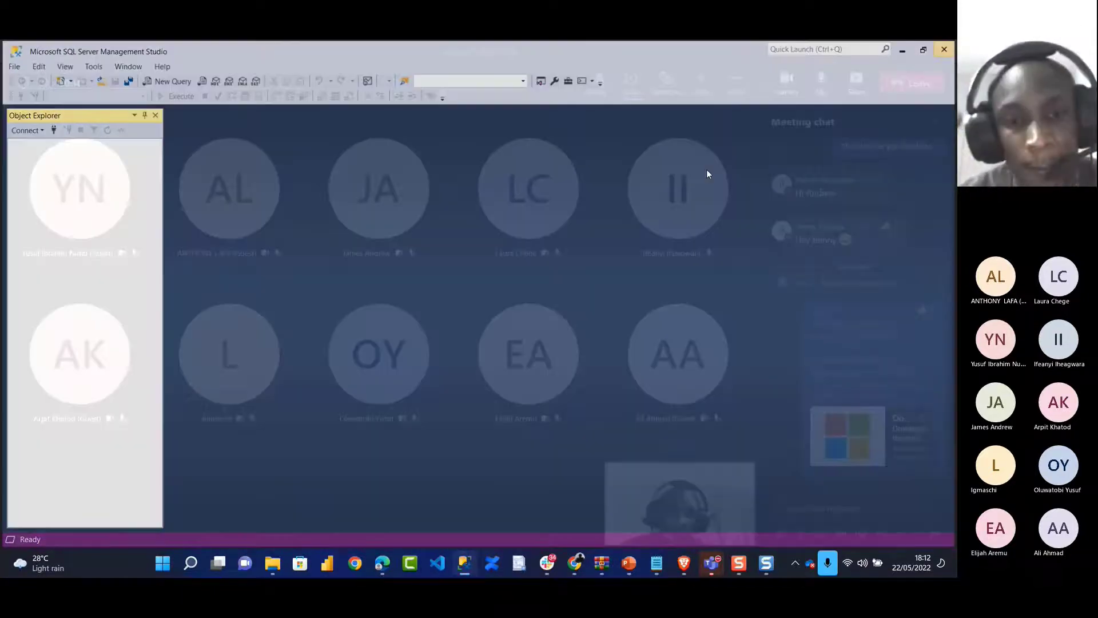
left_click(464, 563)
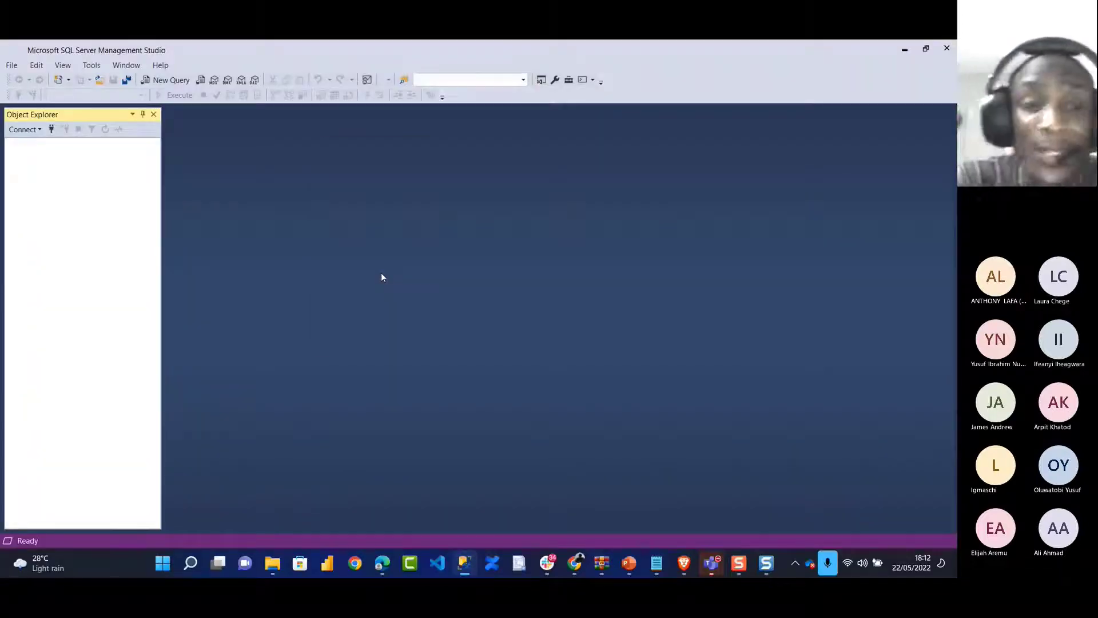
left_click(627, 227)
left_click(591, 243)
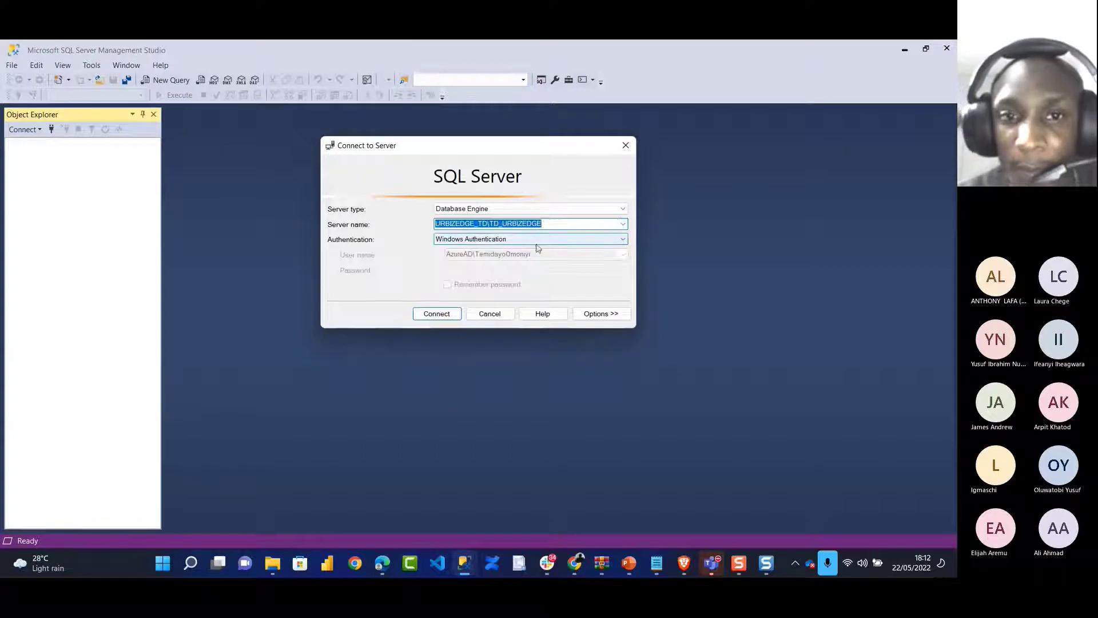
left_click(438, 315)
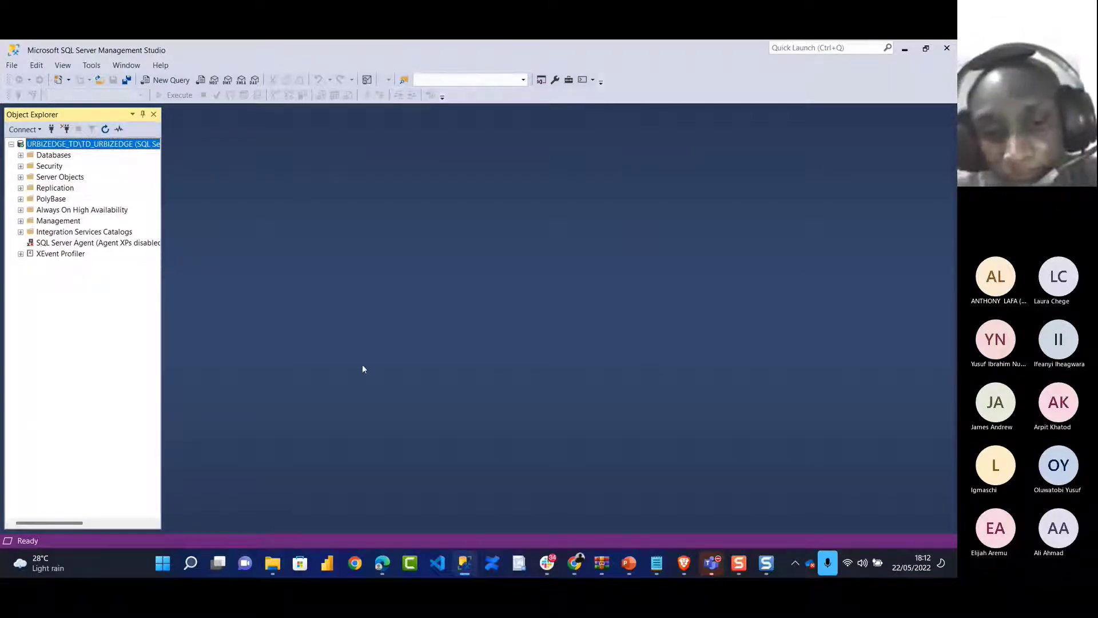
mouse_move(382, 562)
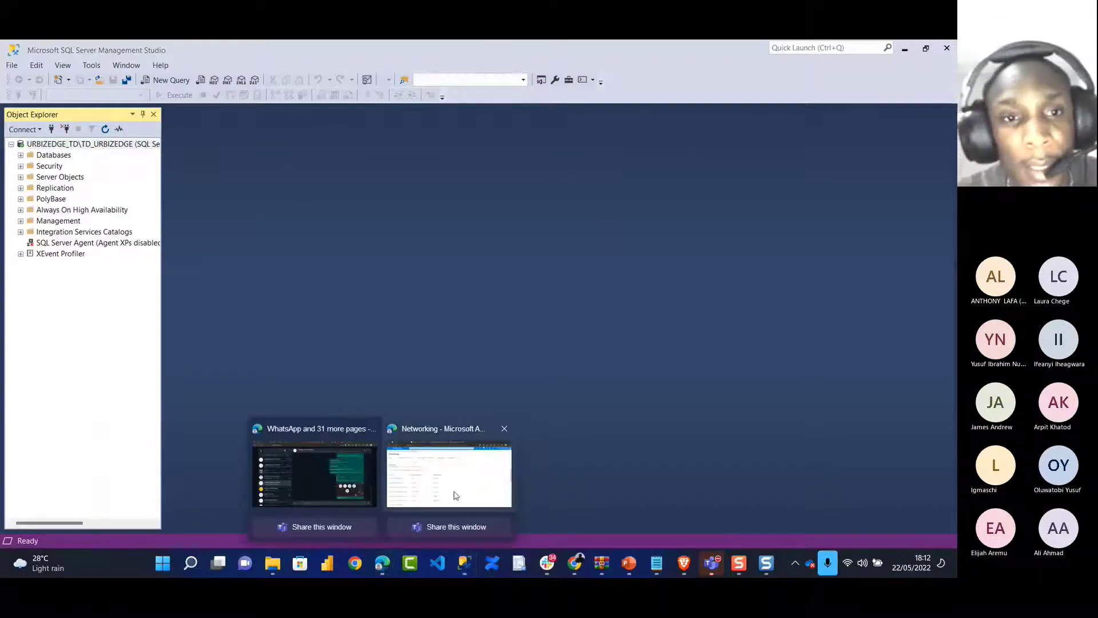
left_click(456, 495)
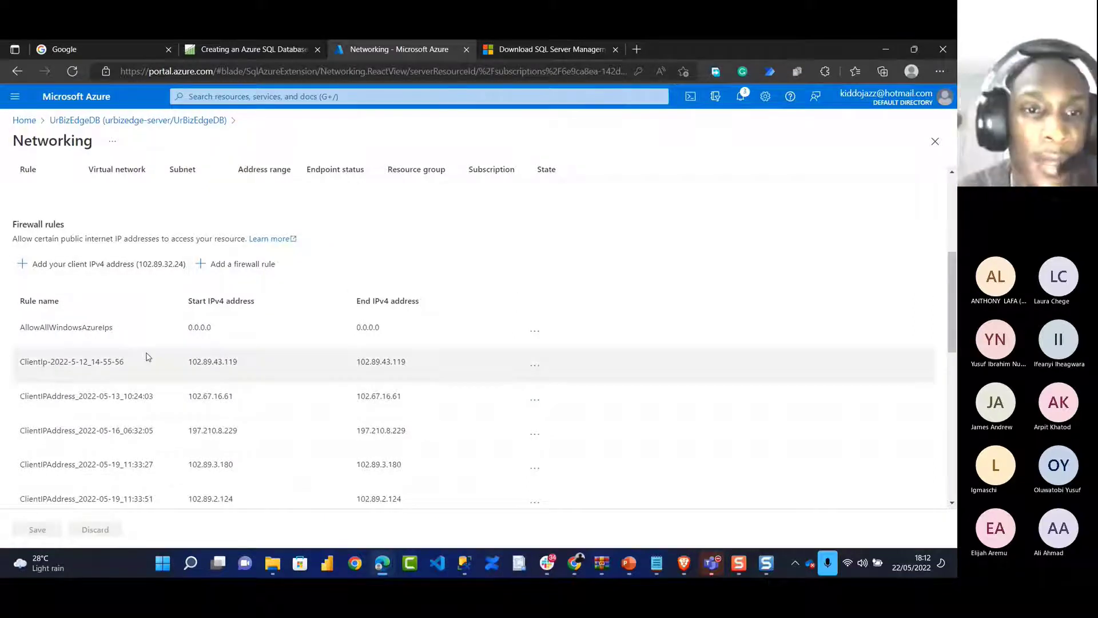
Sign in to the UrBizEdgeDB Query editor (preview) with SQL authentication, then return to SSMS
scroll(147, 357, "down", 3)
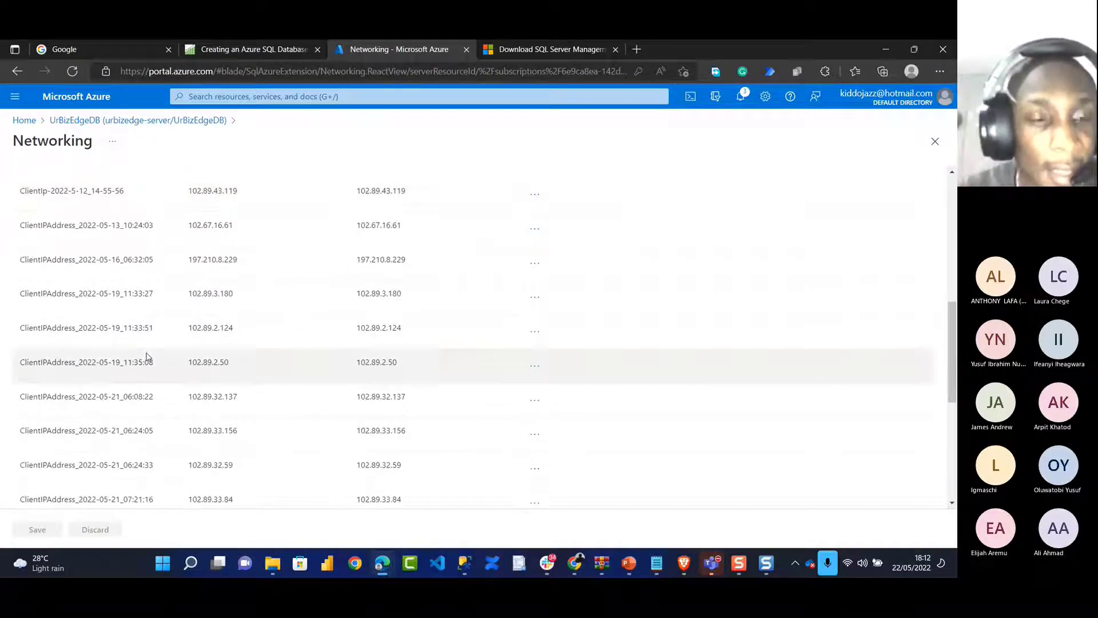
scroll(158, 362, "down", 2)
scroll(158, 363, "down", 1)
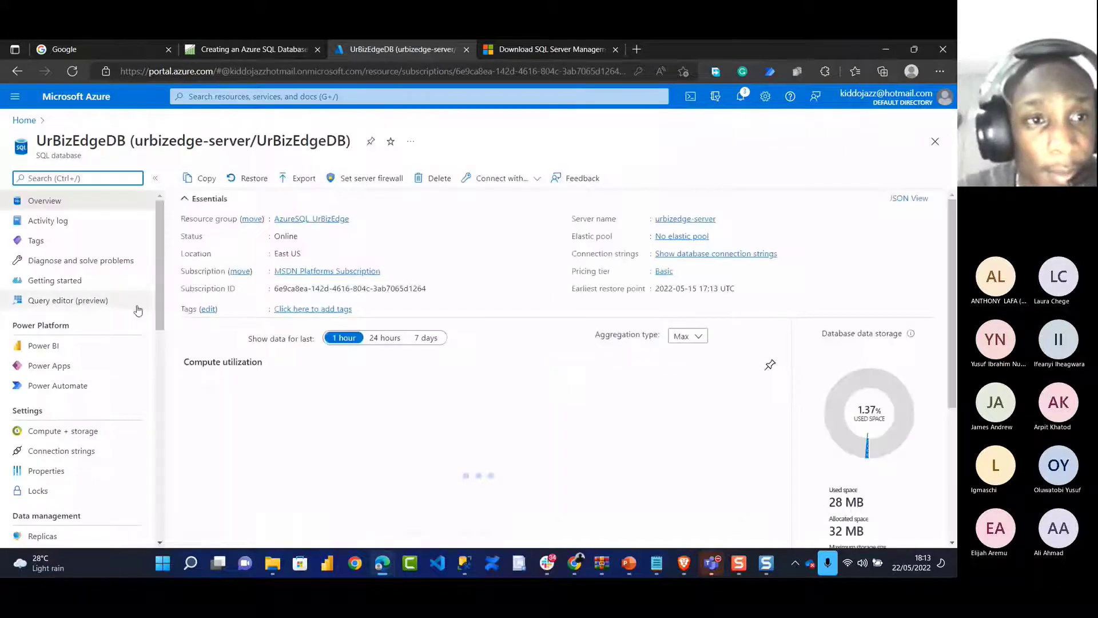
left_click(67, 300)
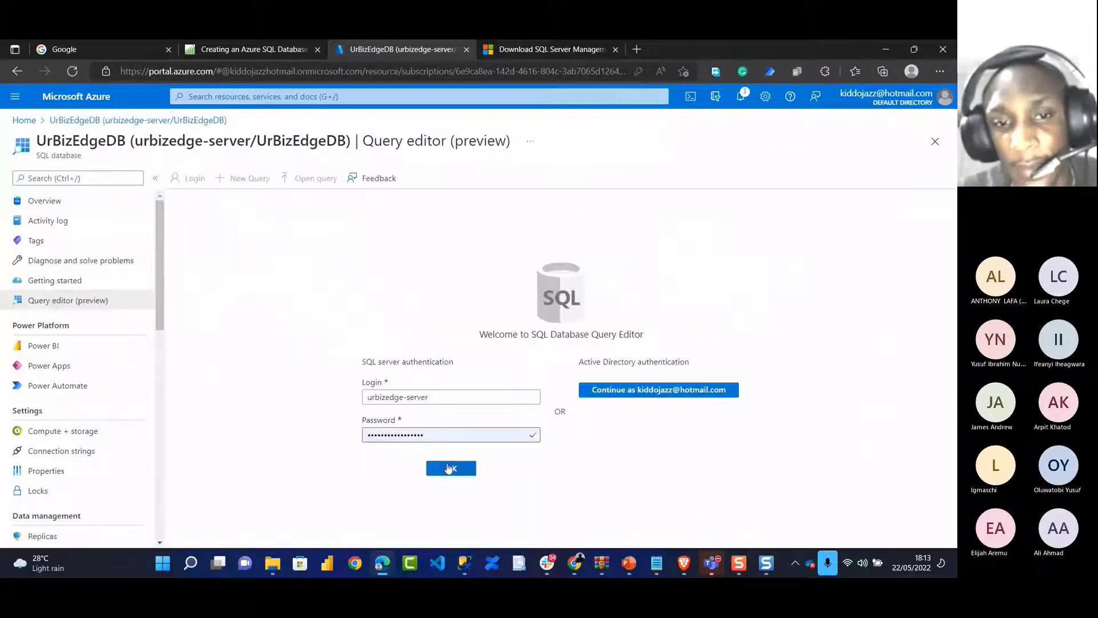
left_click(449, 466)
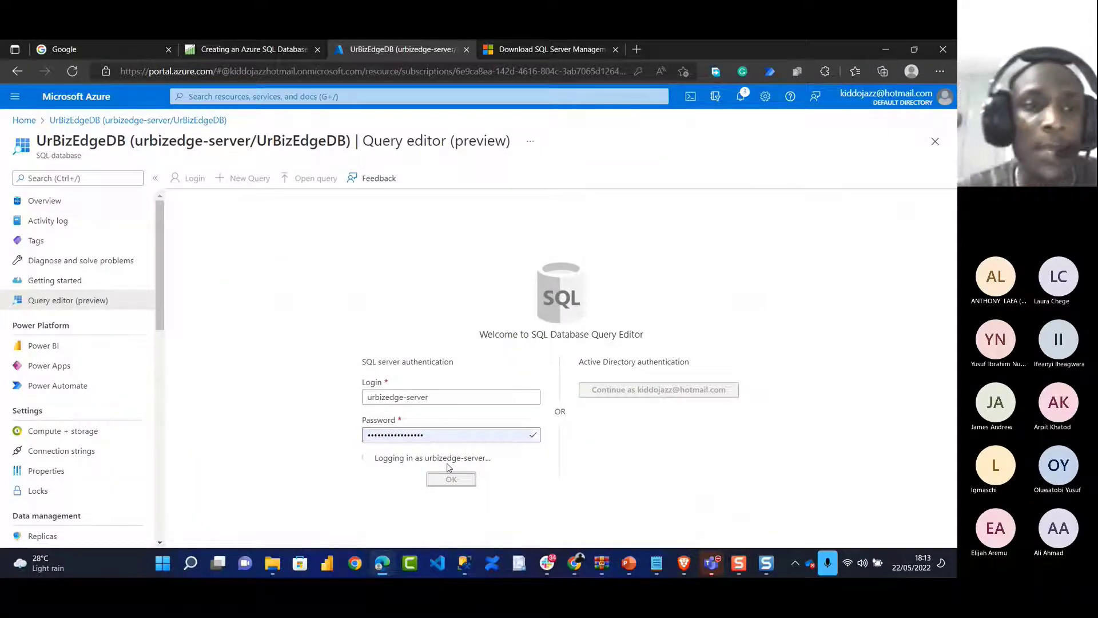
key("alt+Tab")
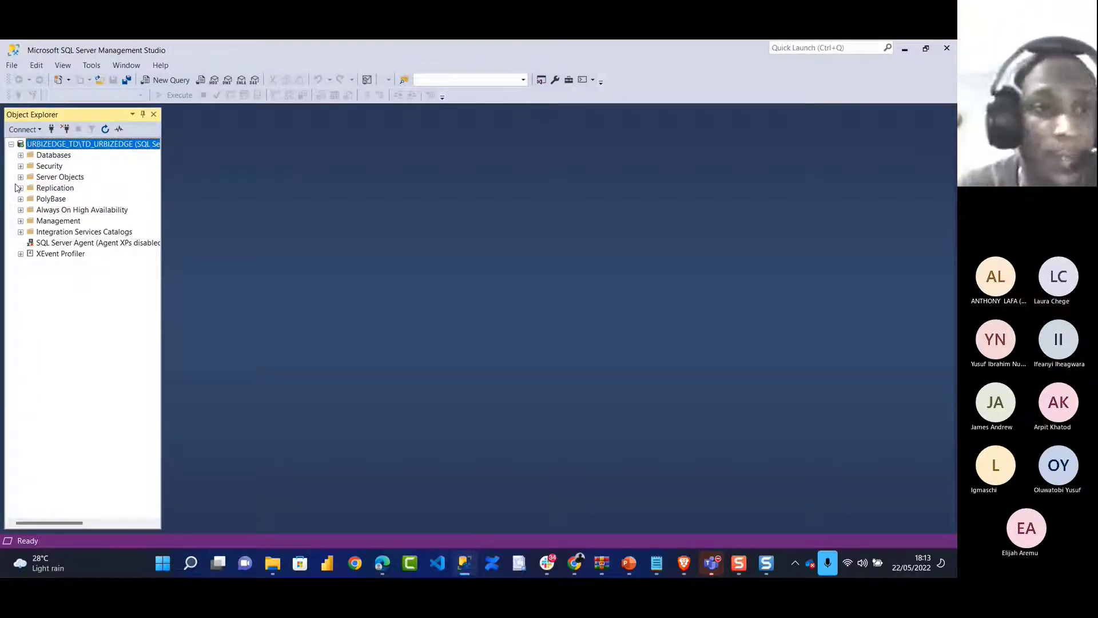
Create a new table under Databases > andyjazz > Tables via New > Table
left_click(21, 155)
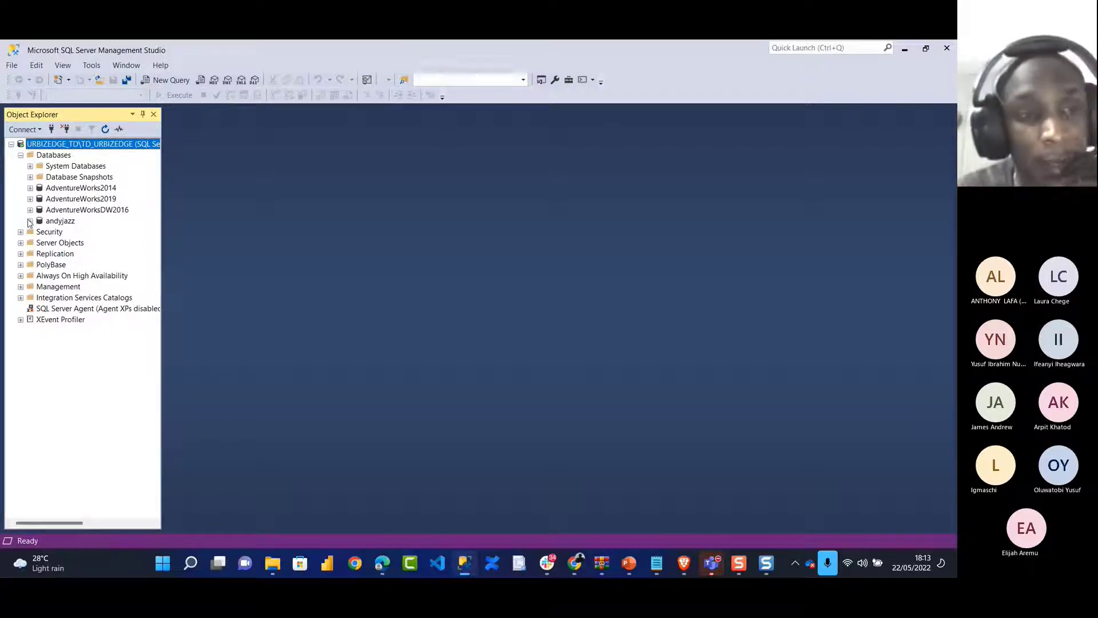
left_click(31, 221)
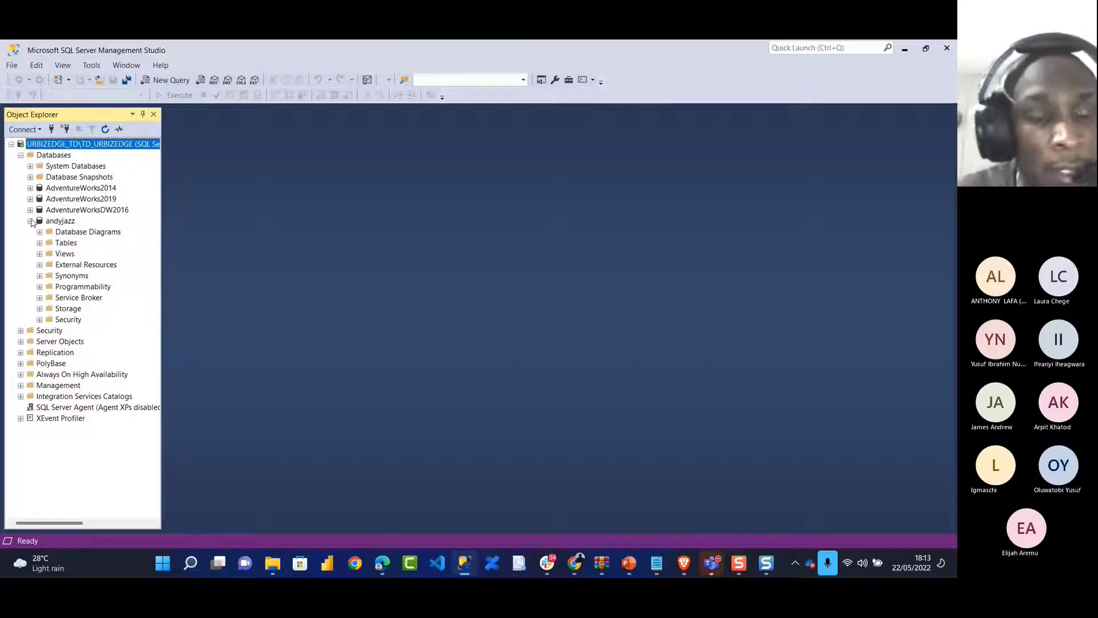
left_click(57, 246)
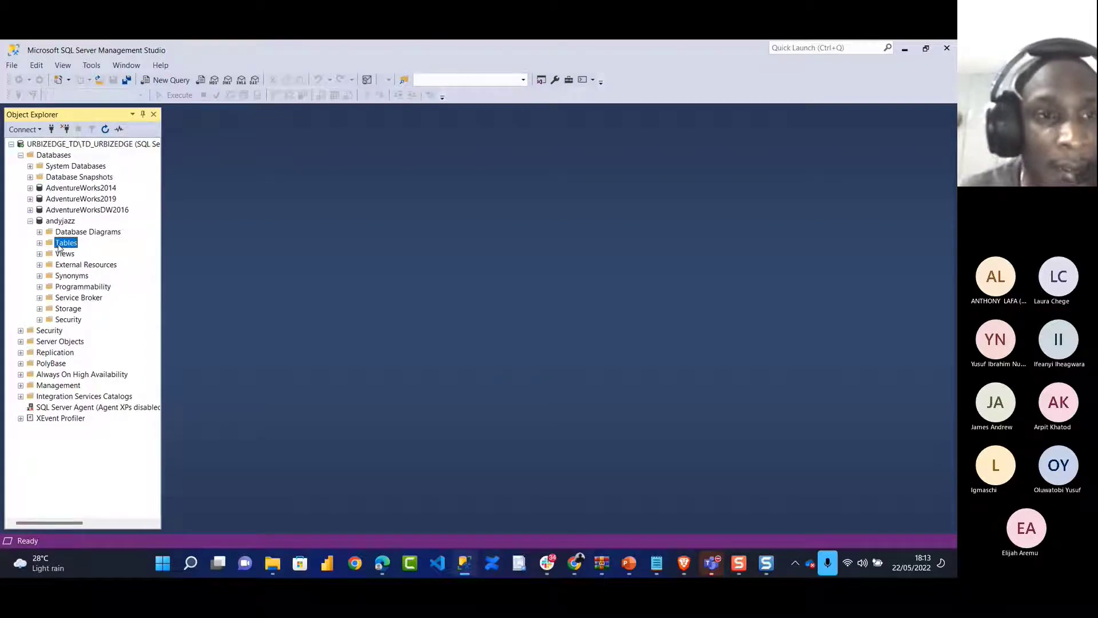
right_click(58, 246)
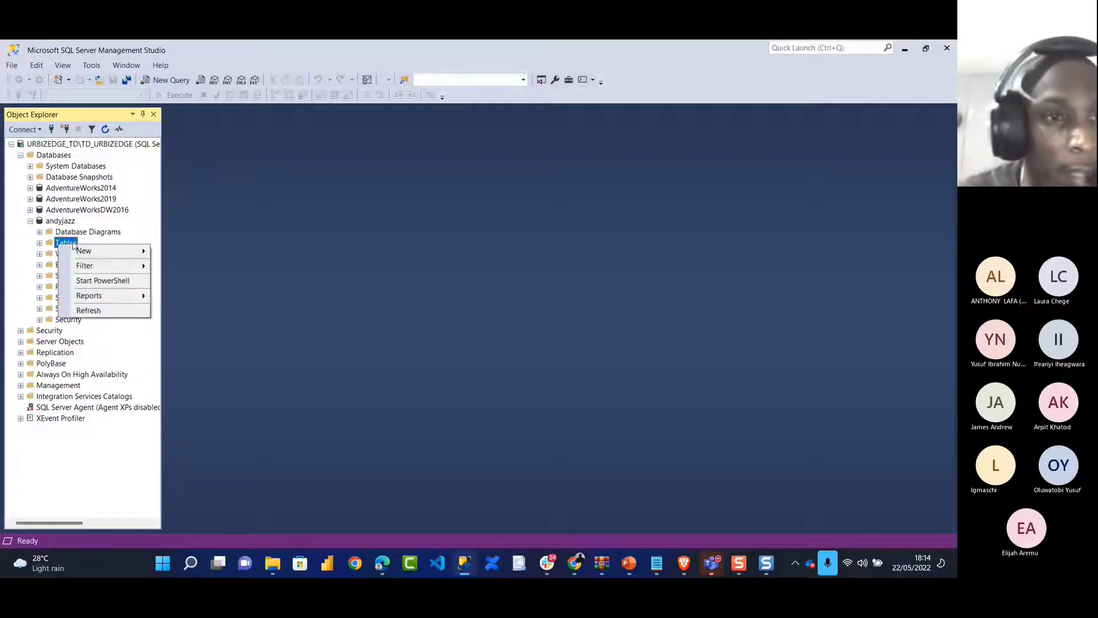
left_click(91, 251)
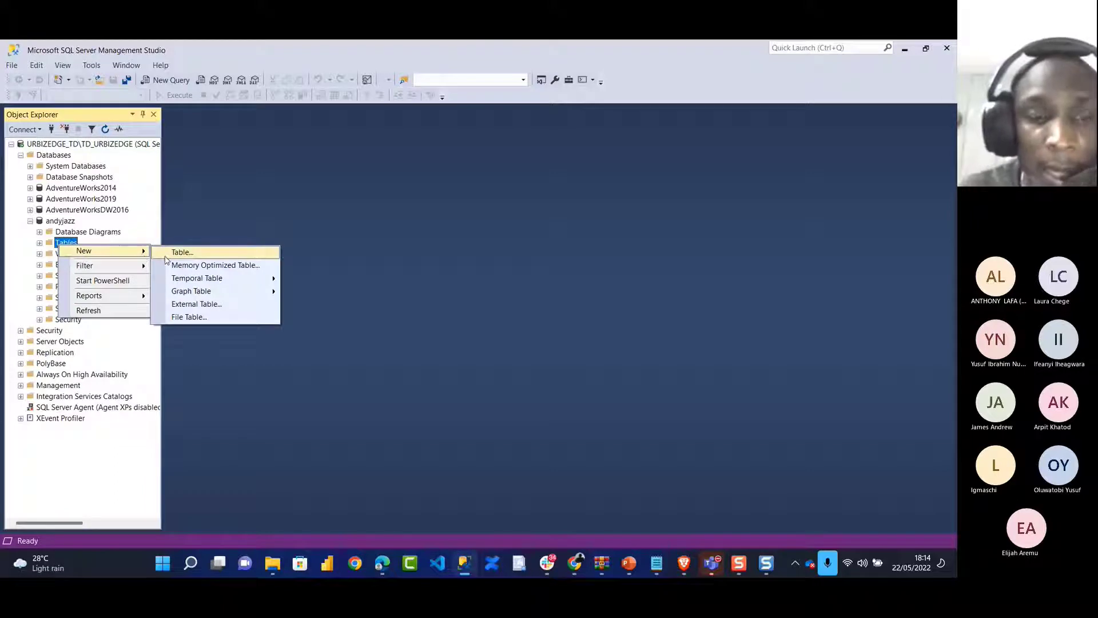
left_click(170, 255)
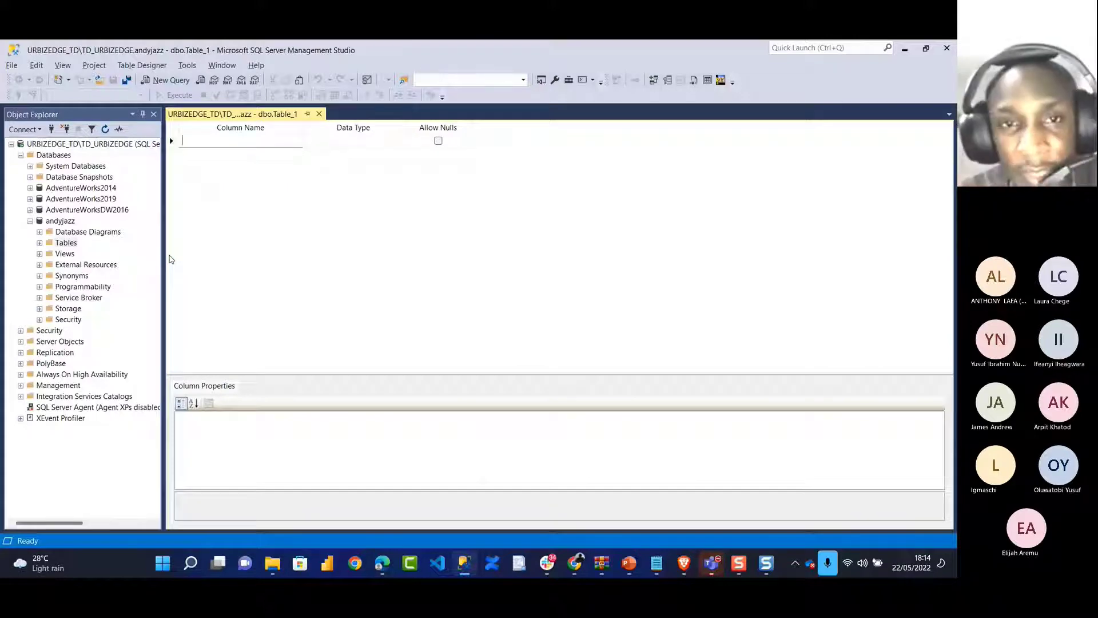
key("super+Tab")
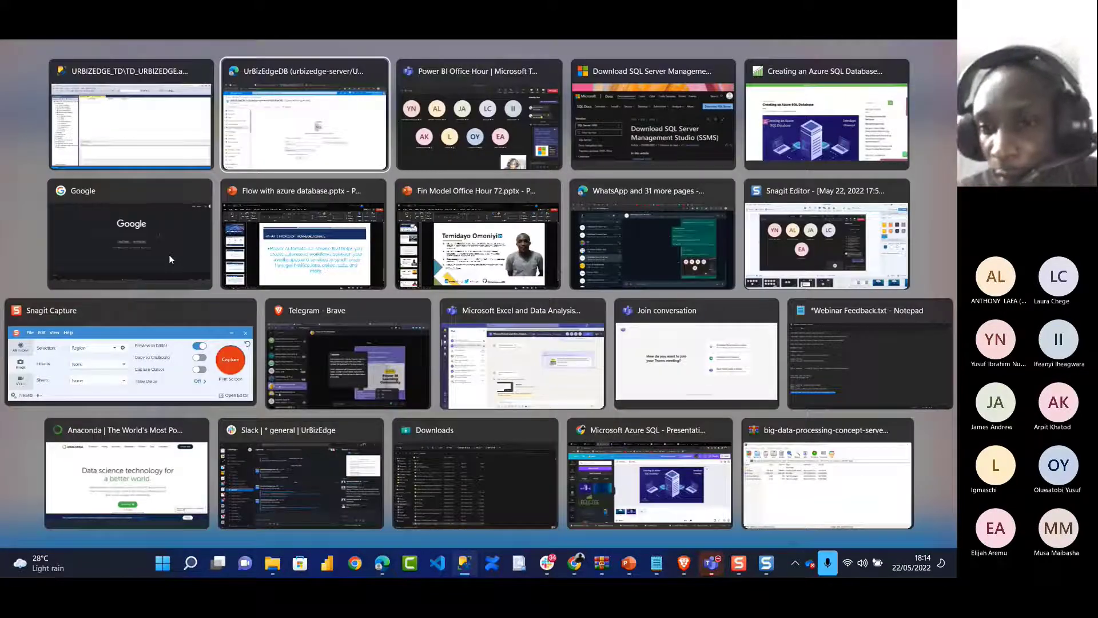
Send 'create database urbizedgeDB;' in the Teams meeting chat and return to SSMS
key("alt+Tab")
left_click(809, 510)
type("create ")
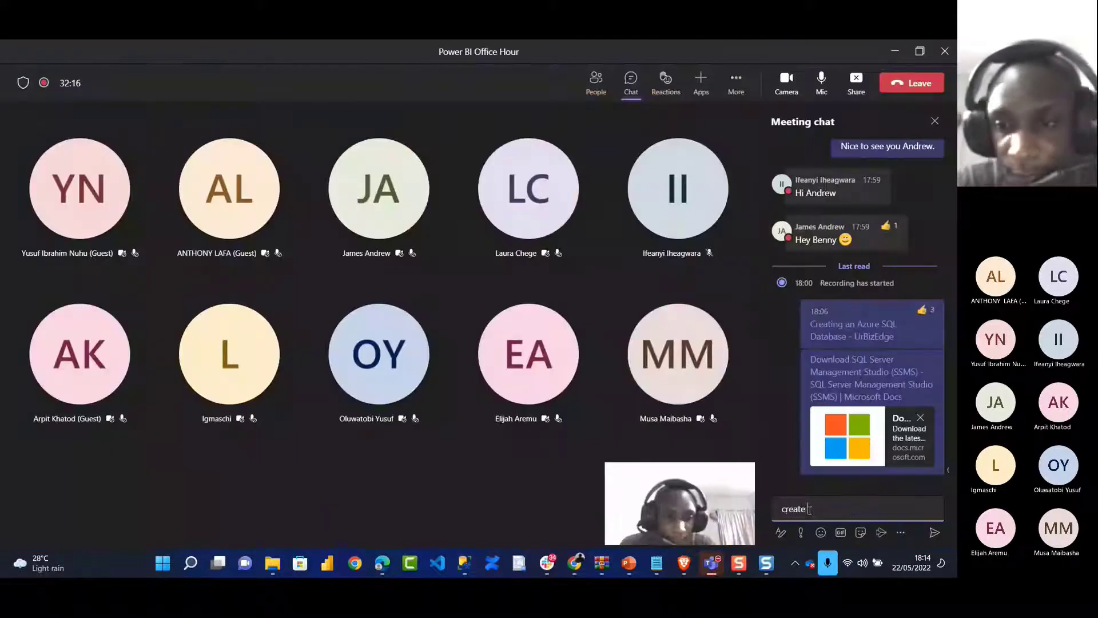
type("database")
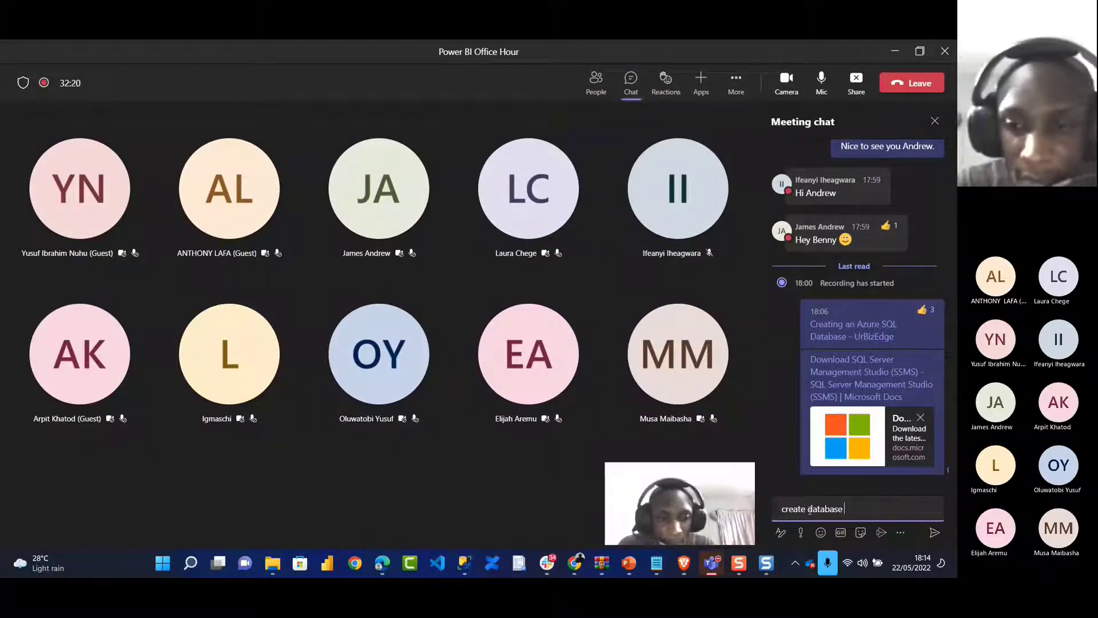
type(" urbized")
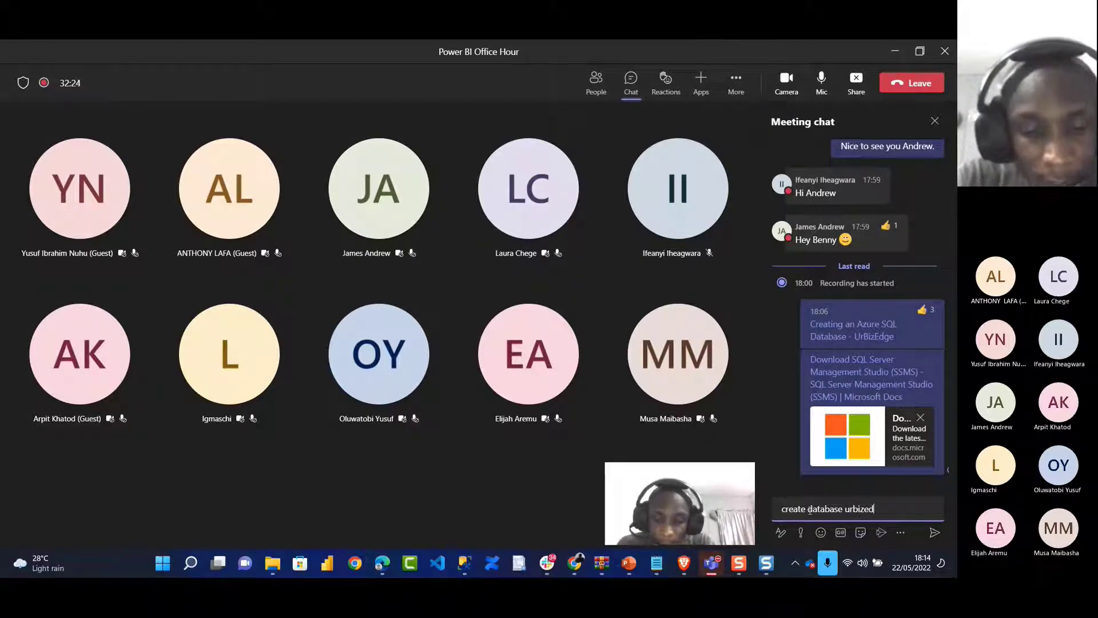
type("geD")
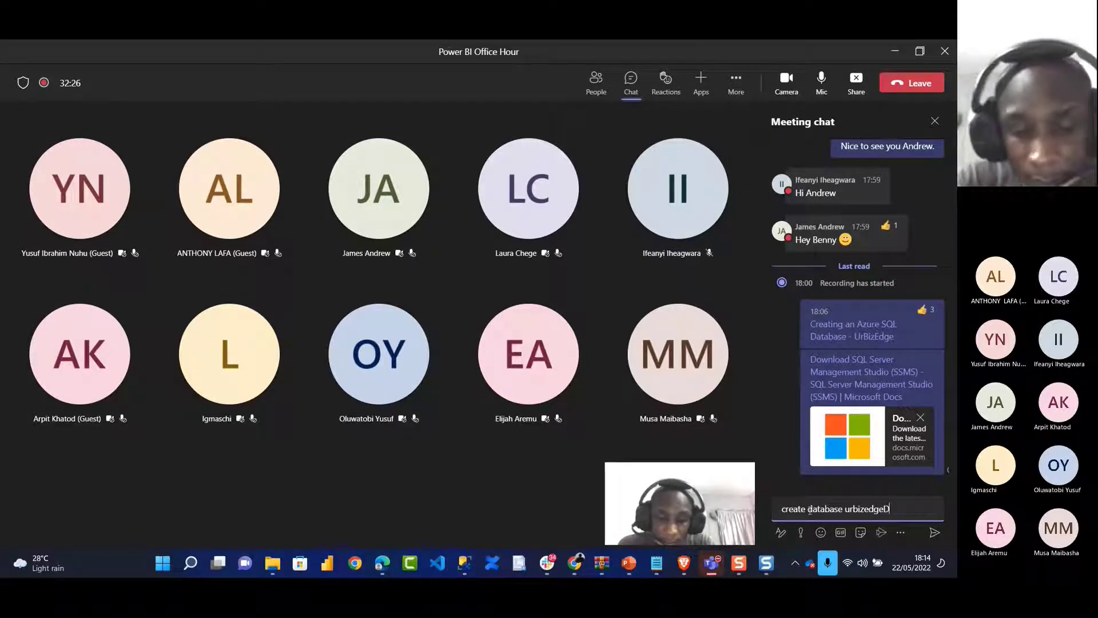
type("B;")
key("Return")
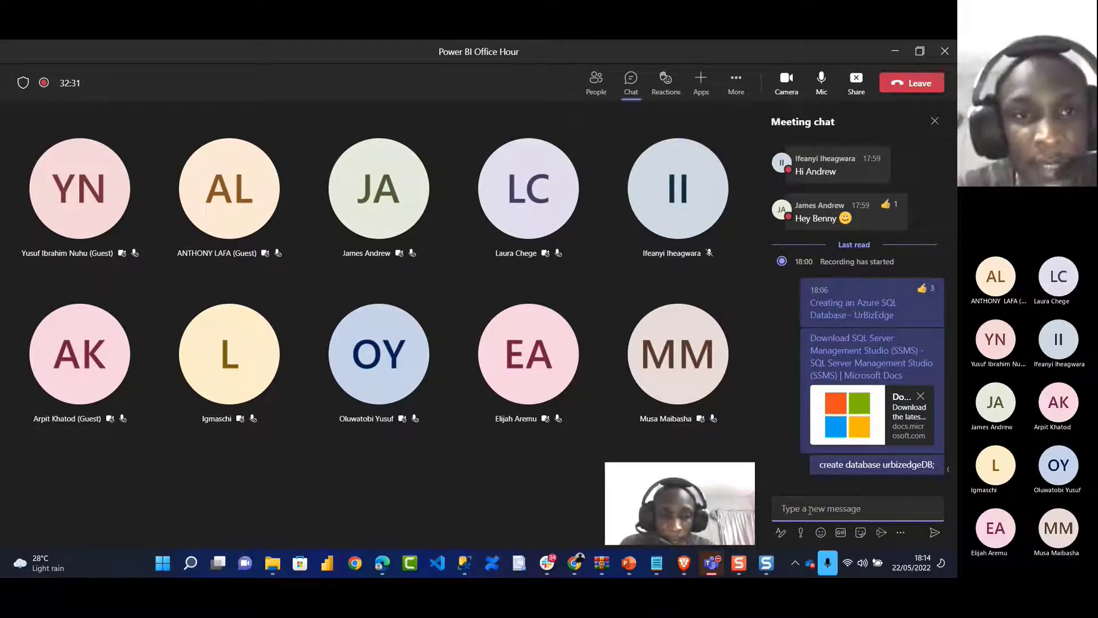
key("alt+Tab")
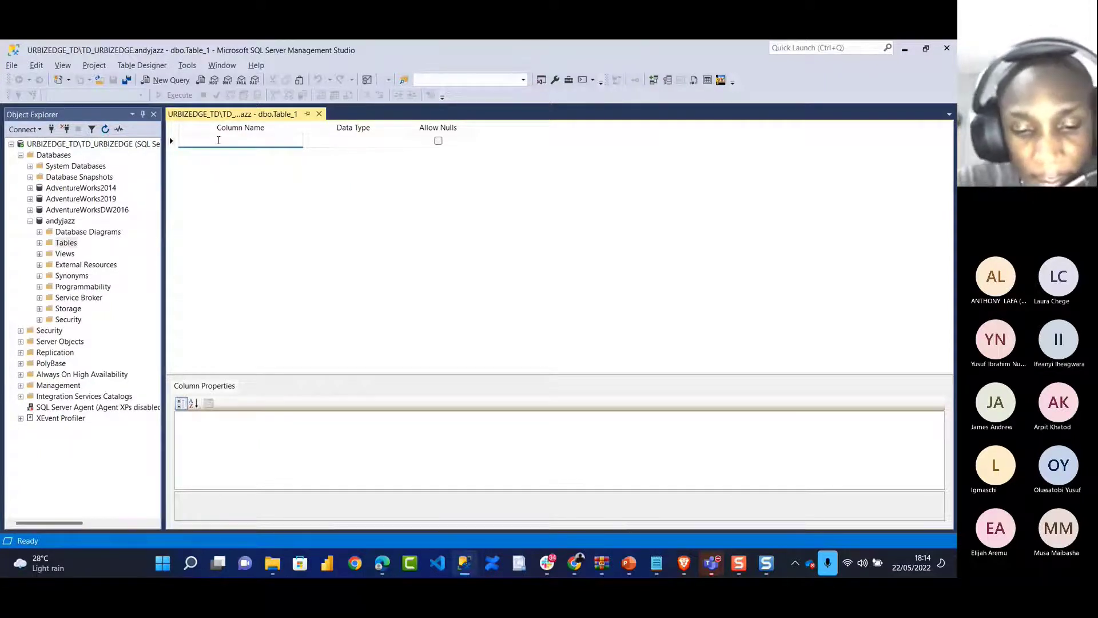
Add an 'Employee Id' column of type varchar(50) that disallows nulls
type("Employee IF")
key("BackSpace")
key("BackSpace")
type("Id")
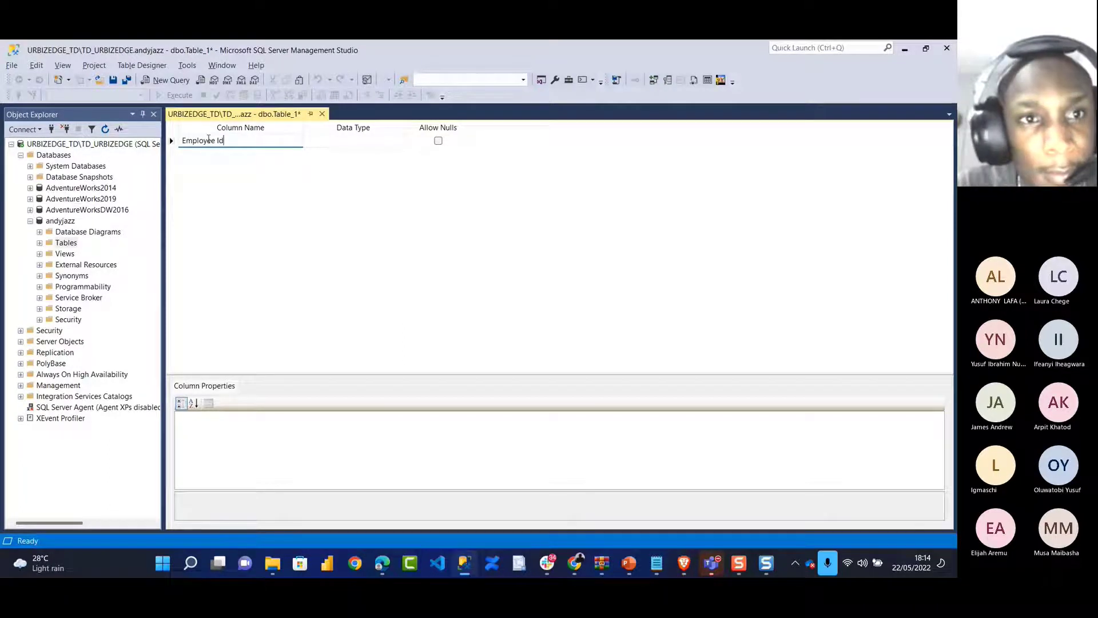
left_click(329, 143)
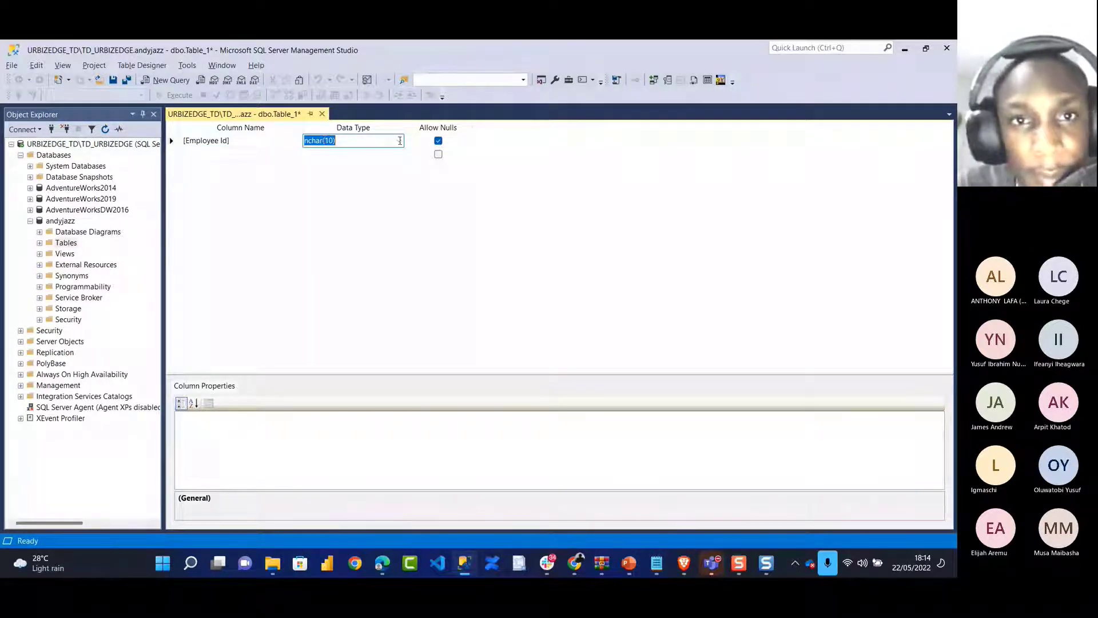
left_click(360, 143)
type("var")
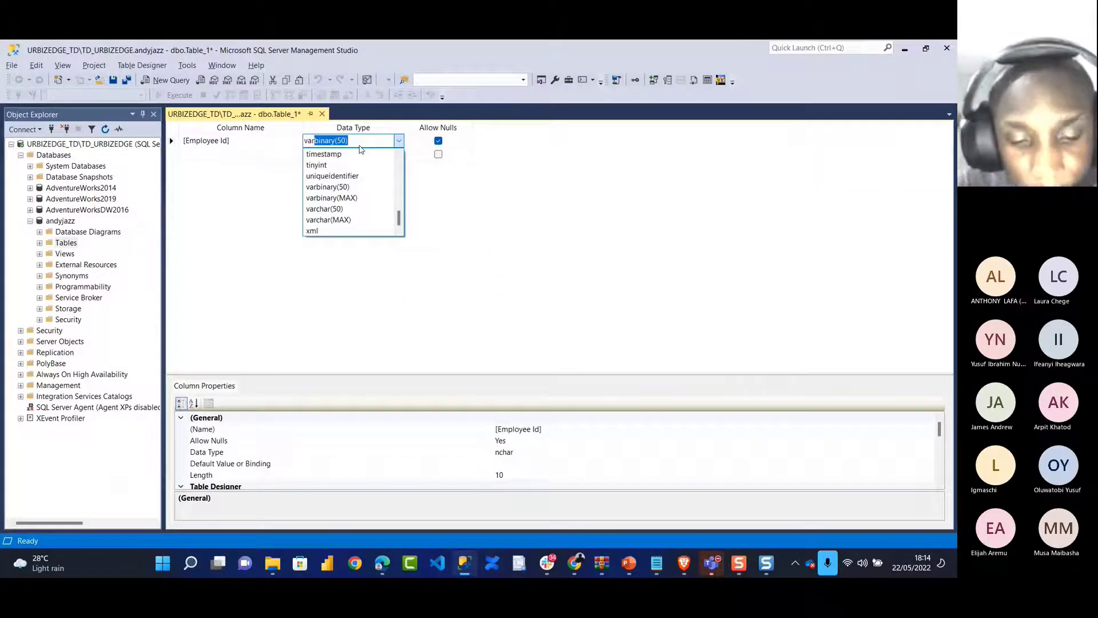
type("ch")
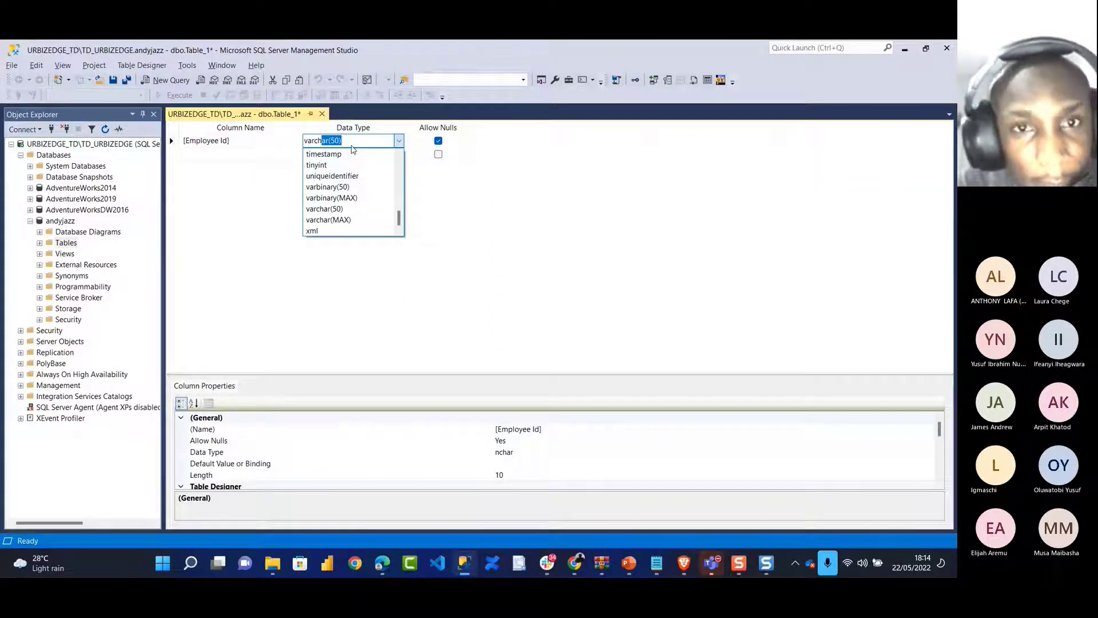
left_click(436, 142)
left_click(437, 141)
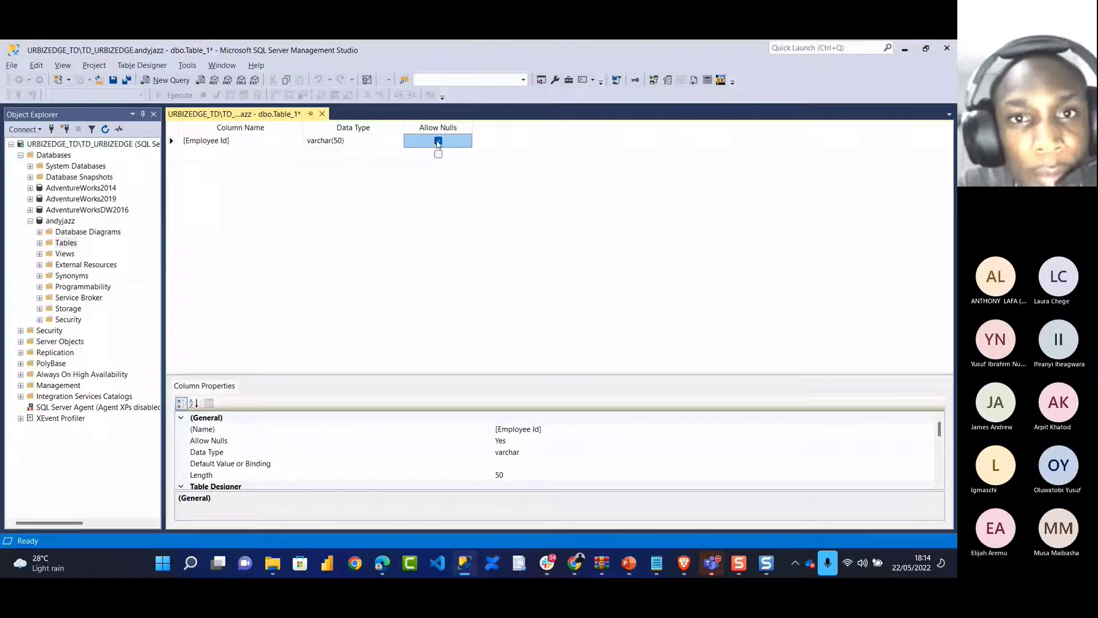
Add a FirstName varchar(50) column with Allow Nulls unticked
left_click(212, 155)
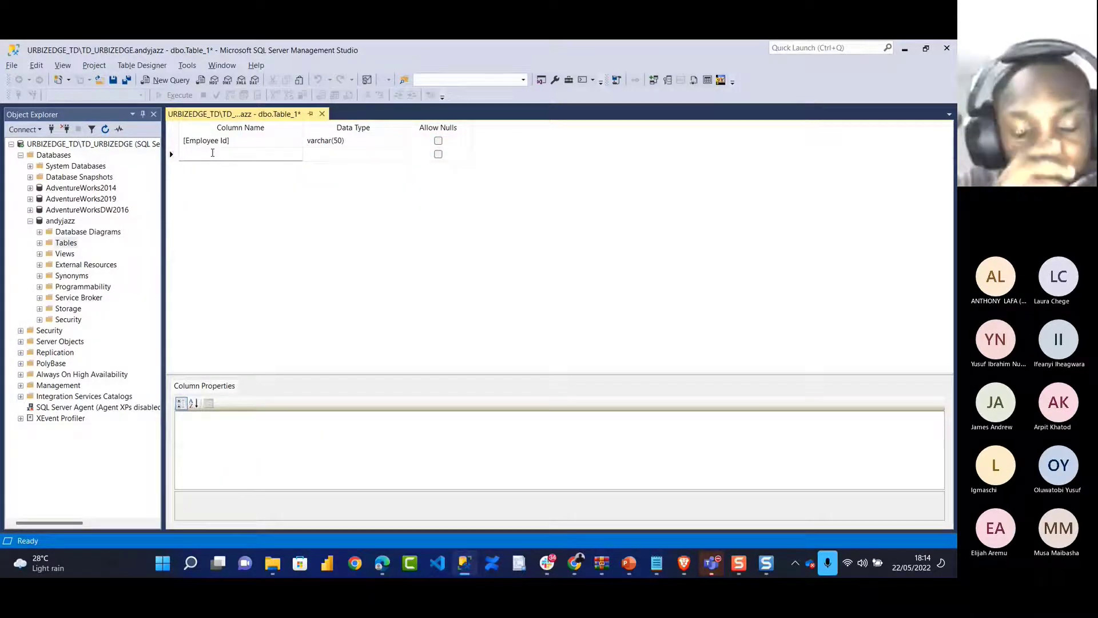
type("First")
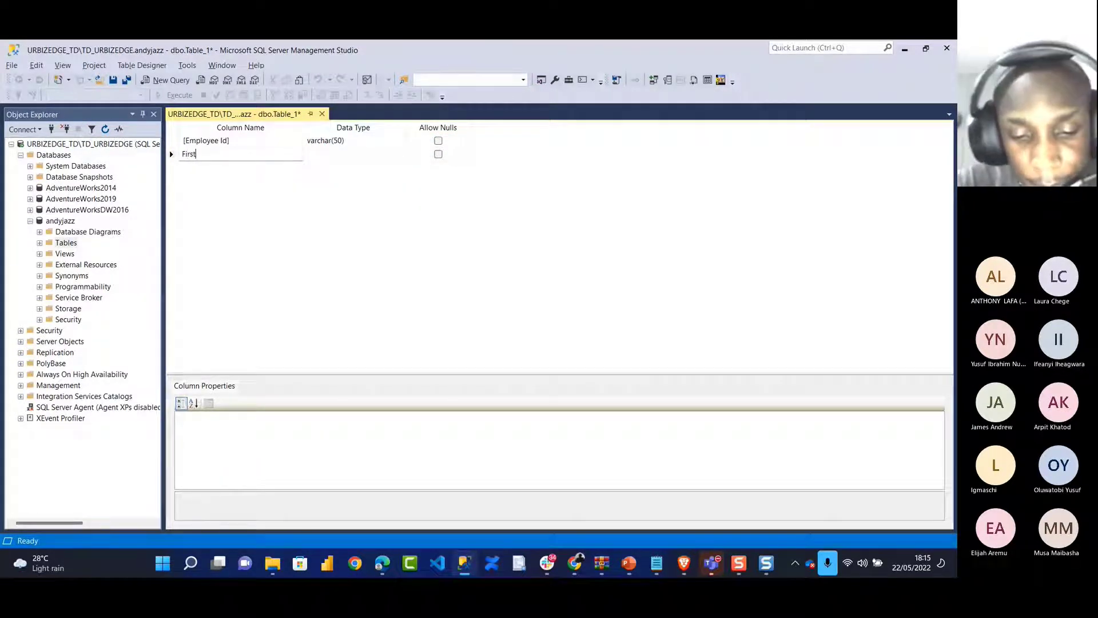
type("Name")
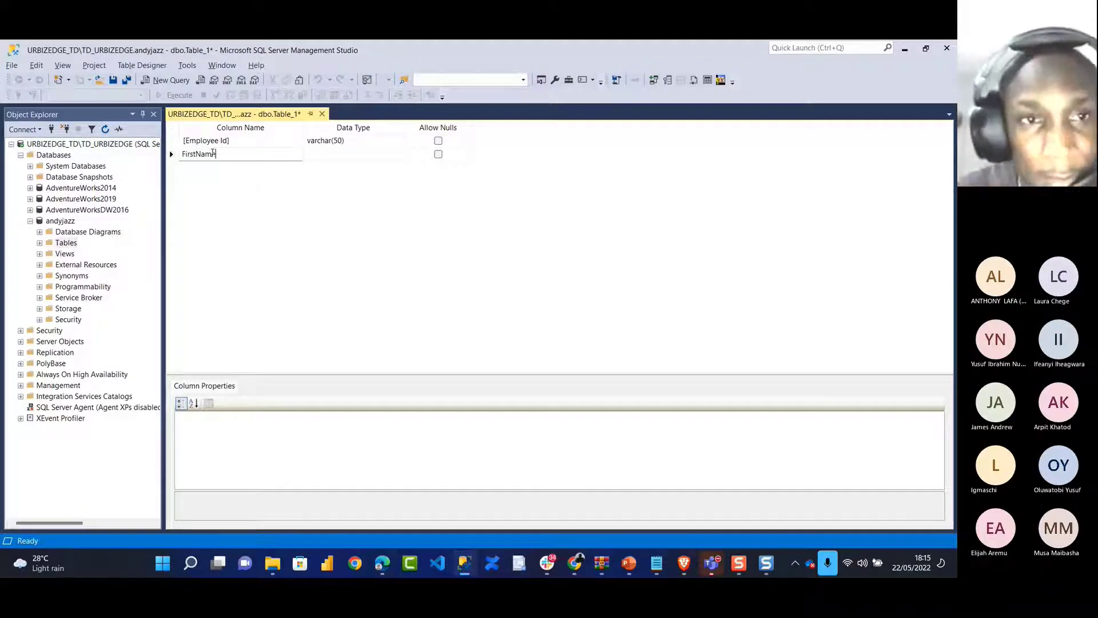
key("Tab")
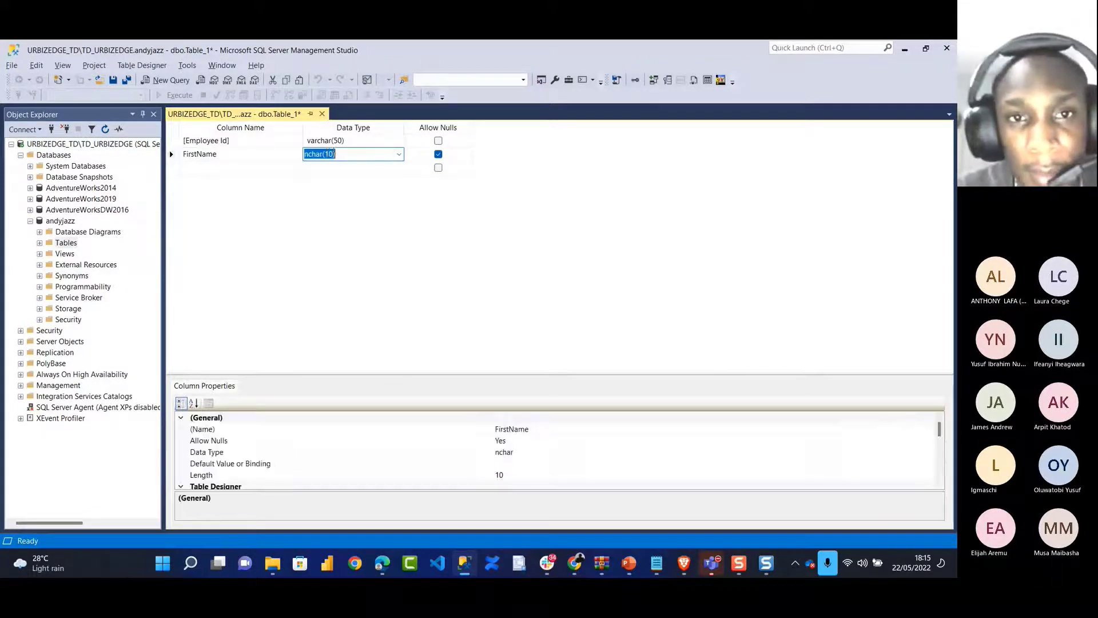
left_click(399, 154)
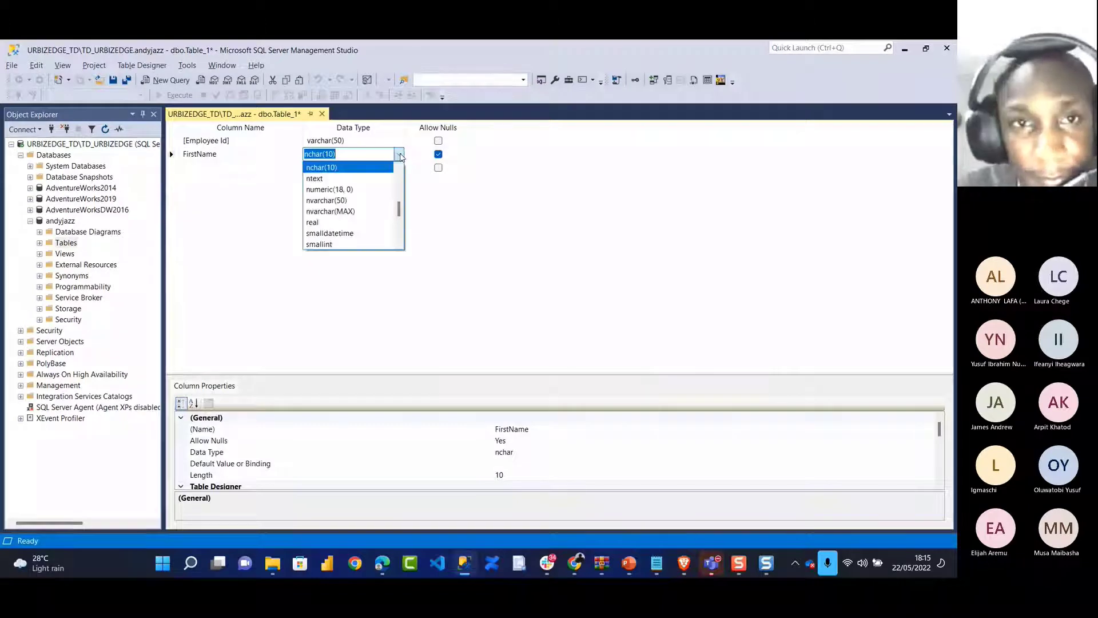
left_click(365, 153)
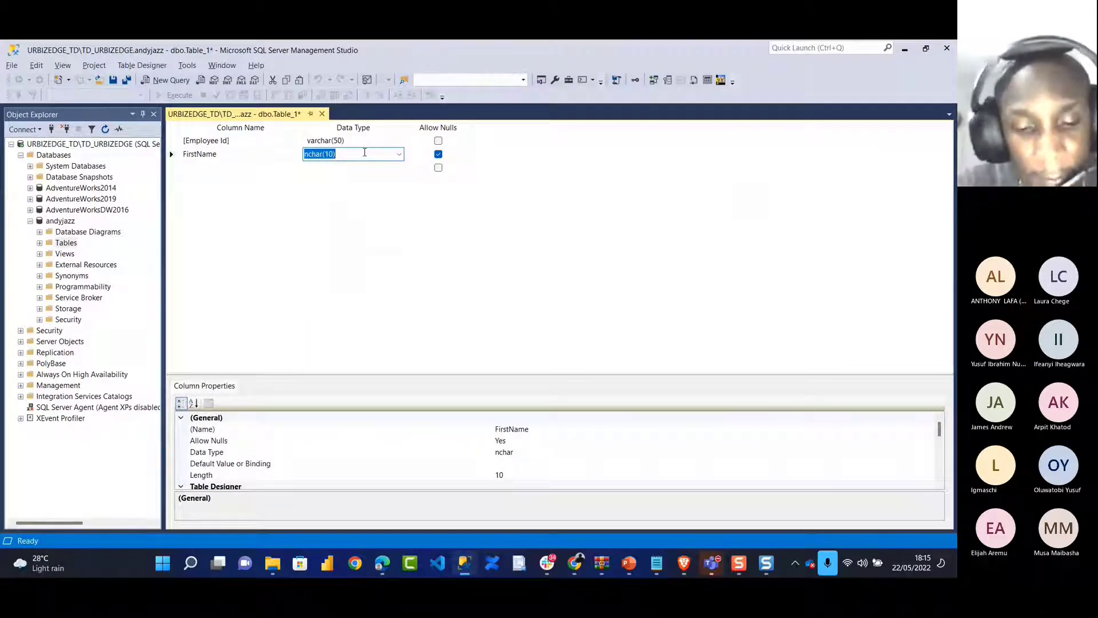
type("varcha")
key("Right")
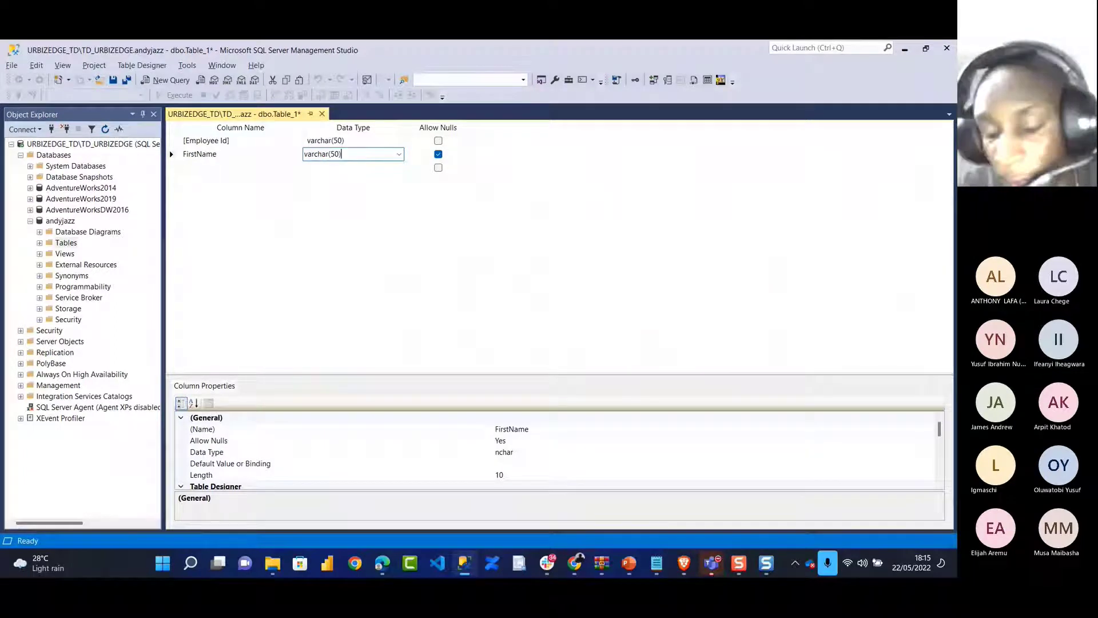
left_click(438, 155)
Add a LastName varchar(50) column that disallows nulls
left_click(215, 169)
type("LastName")
left_click(362, 166)
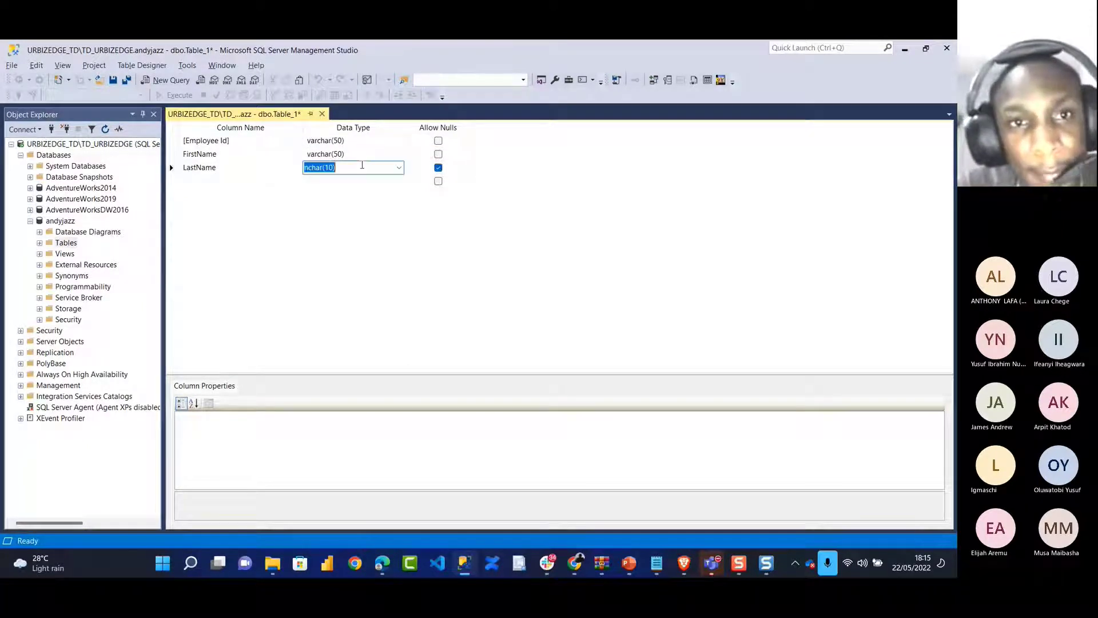
type("var")
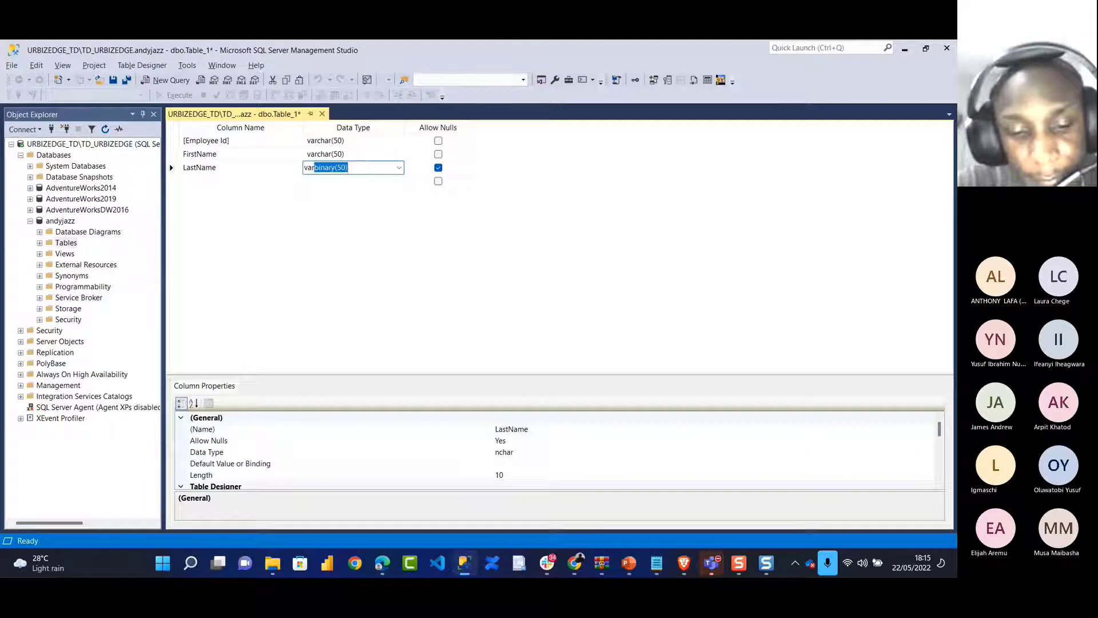
type("cha")
key("Tab")
left_click(438, 167)
Add a Phone varchar(50) column that disallows nulls
left_click(234, 181)
type("Phone")
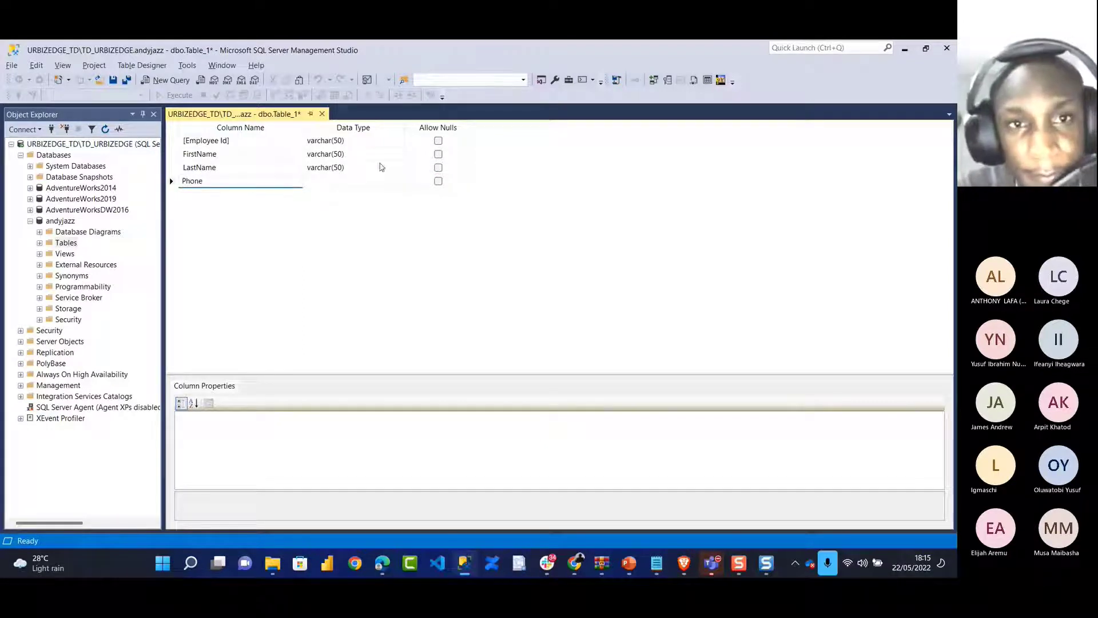
left_click(343, 182)
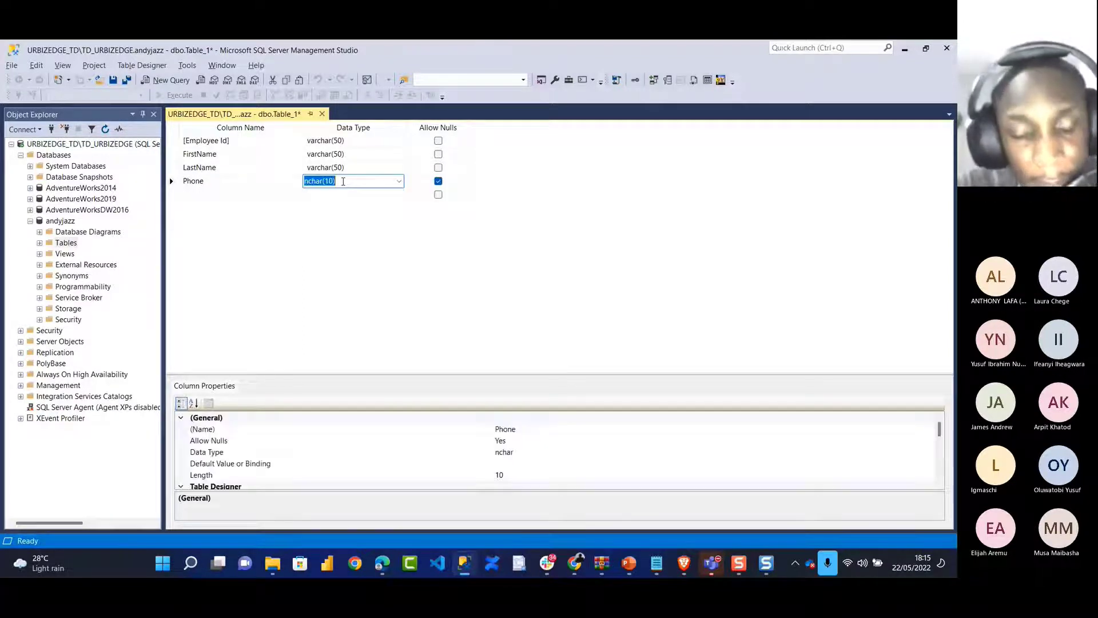
type("var")
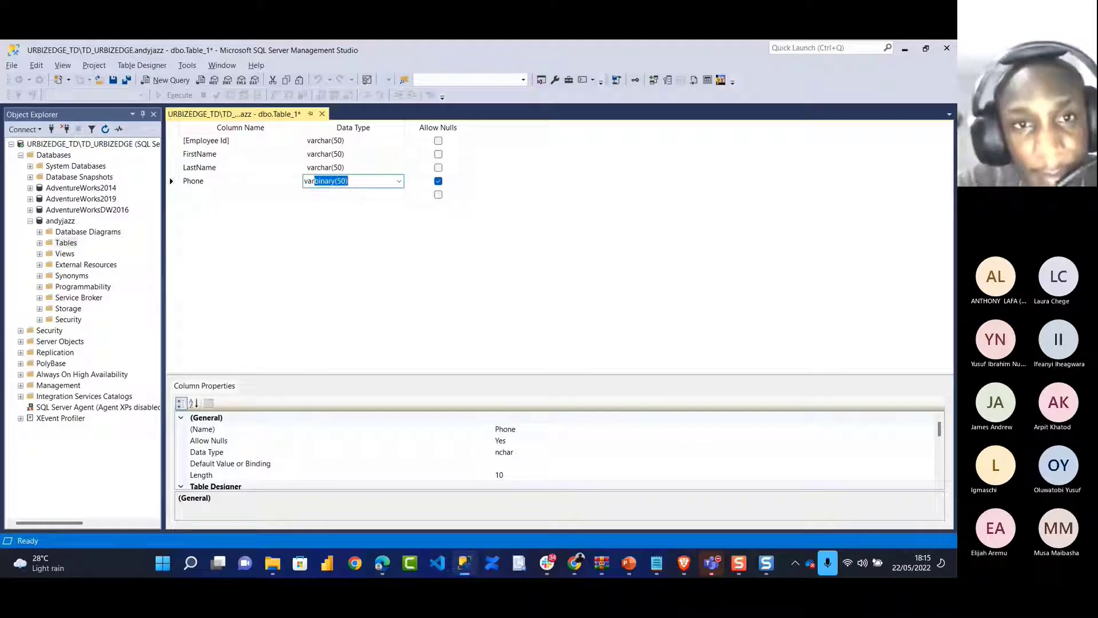
type("ch")
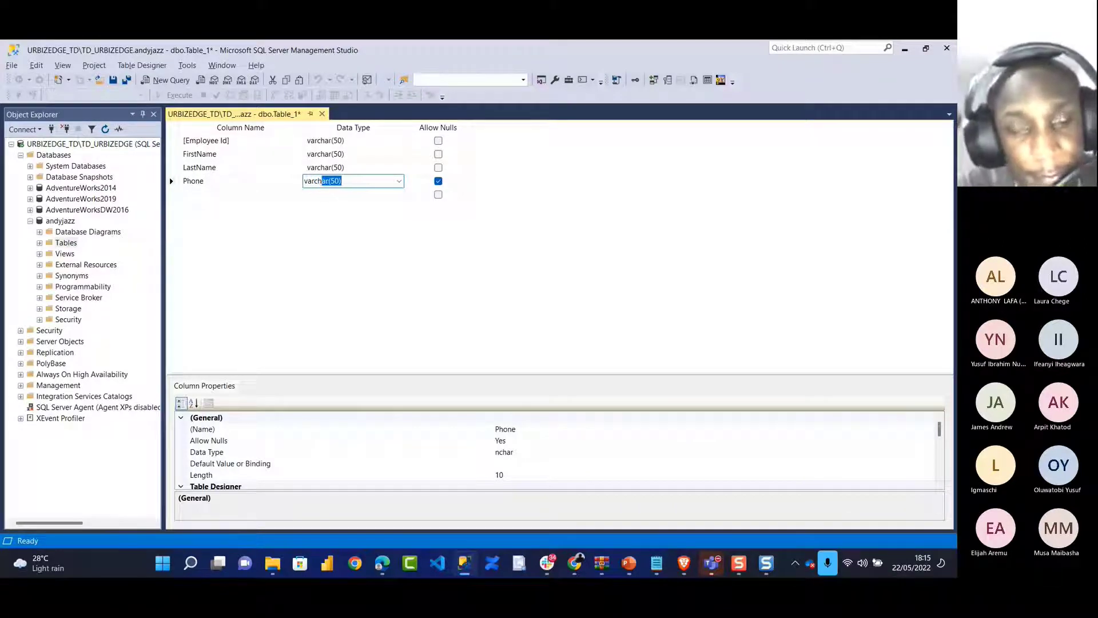
key("Tab")
key("space")
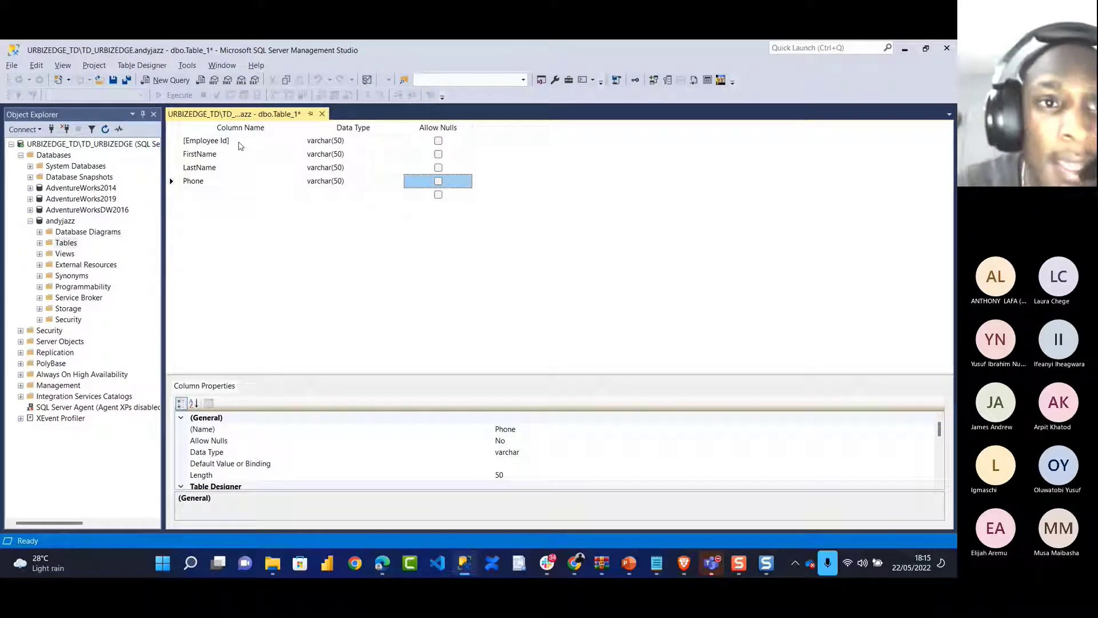
Check [Employee Id]'s Identity Specification, confirming (Is Identity) is off
left_click(240, 141)
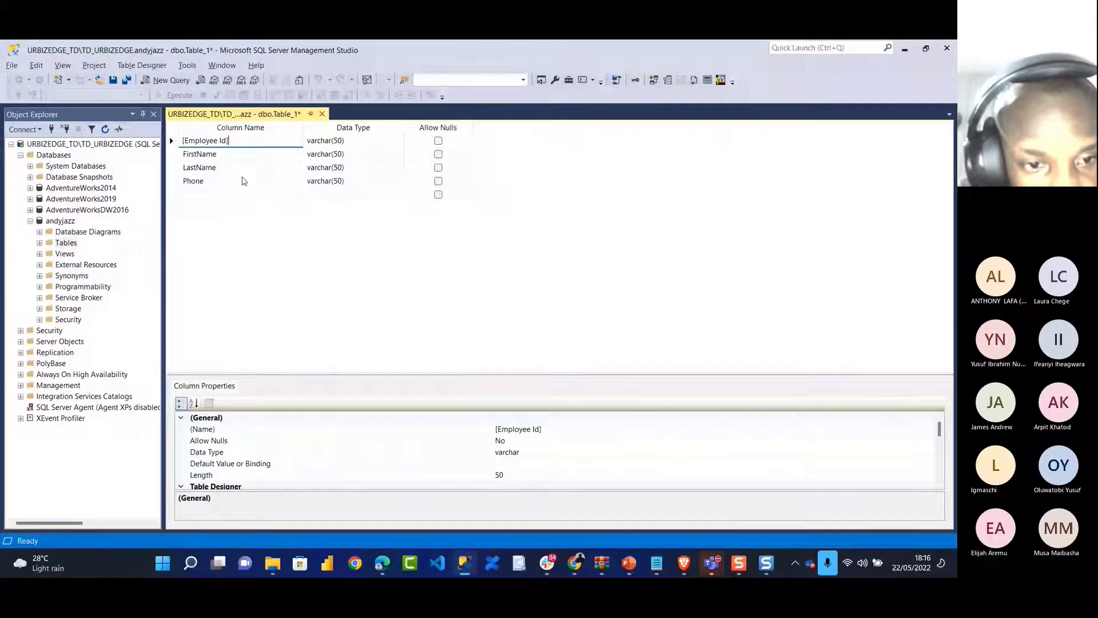
scroll(297, 479, "down", 5)
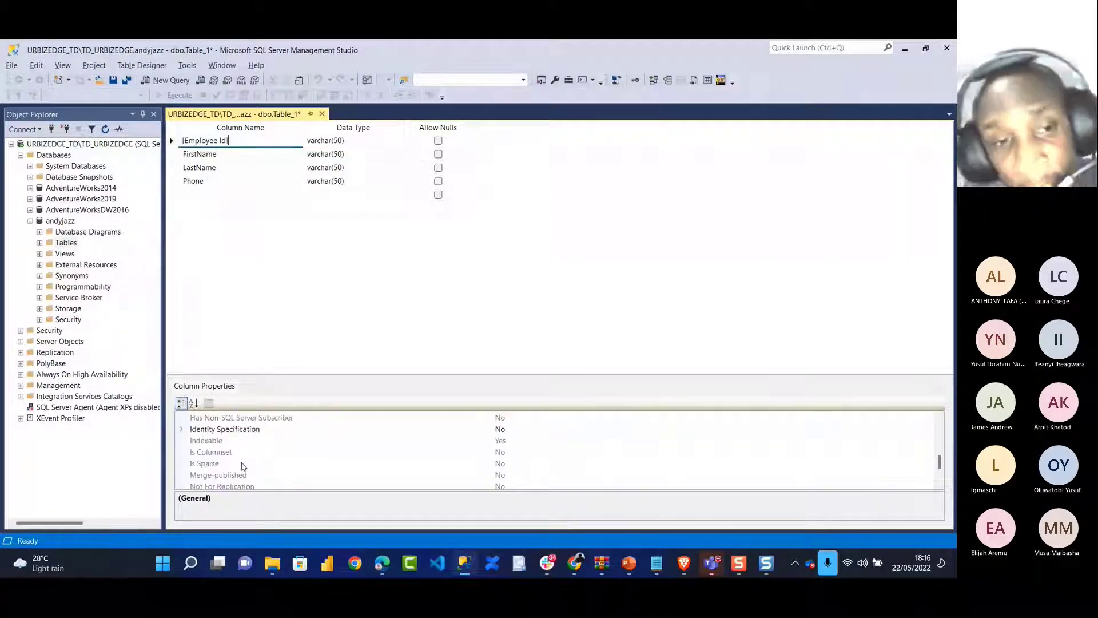
left_click(181, 429)
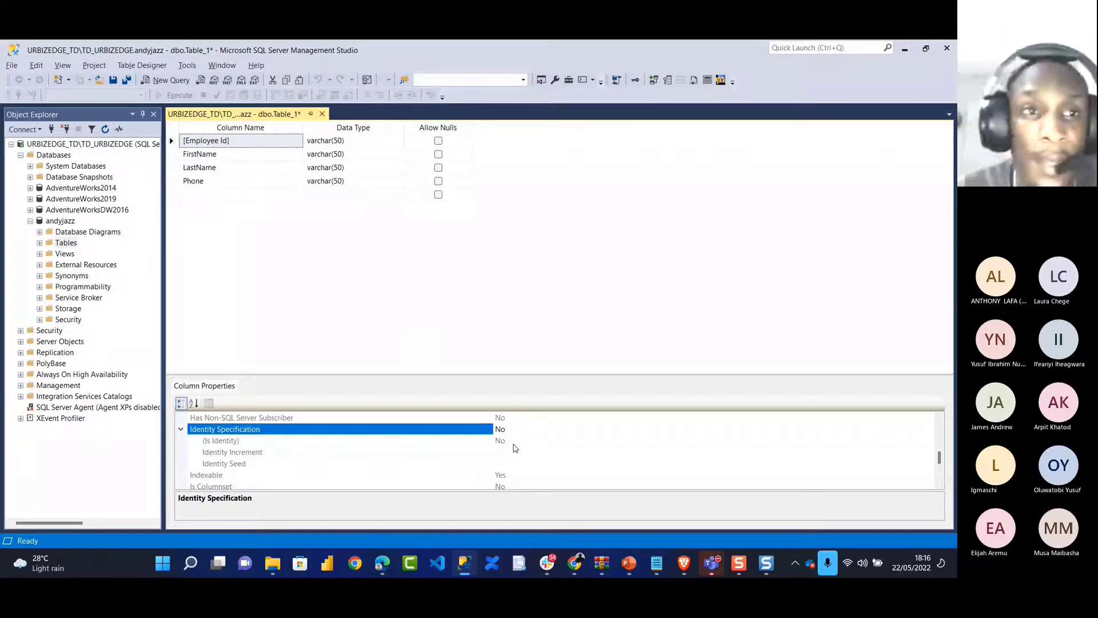
left_click(205, 142)
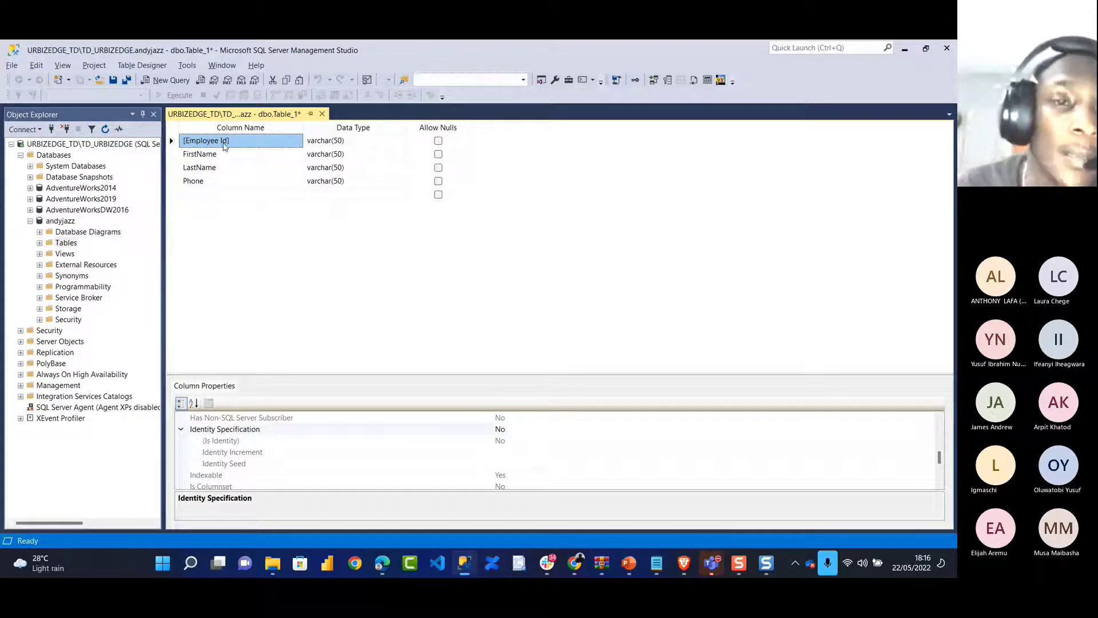
Save the table under the name FlowBD
left_click(114, 82)
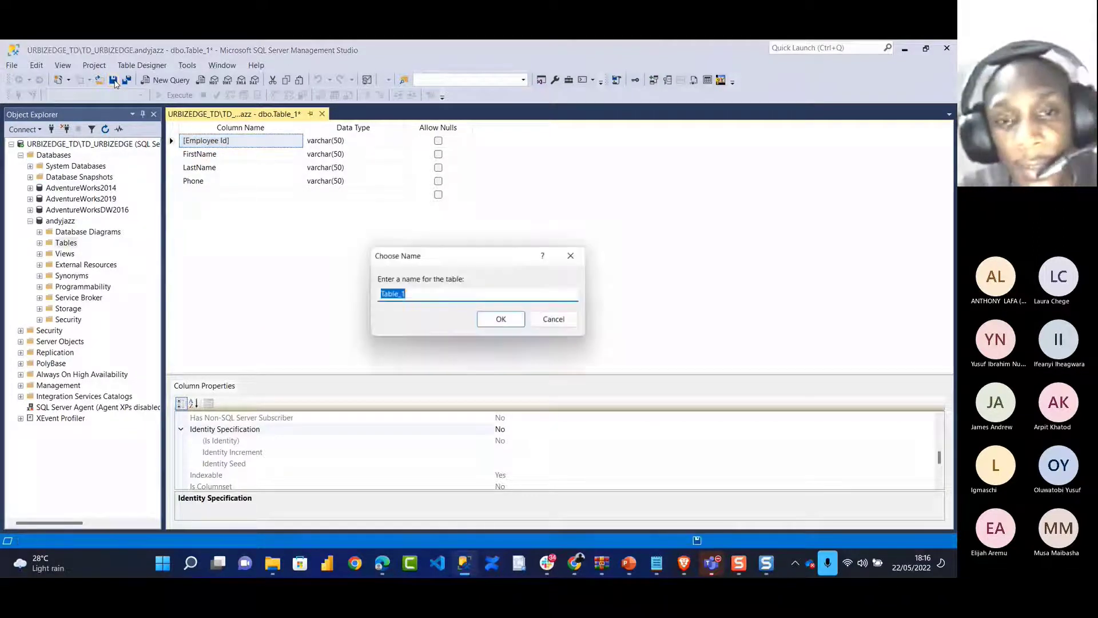
key("BackSpace")
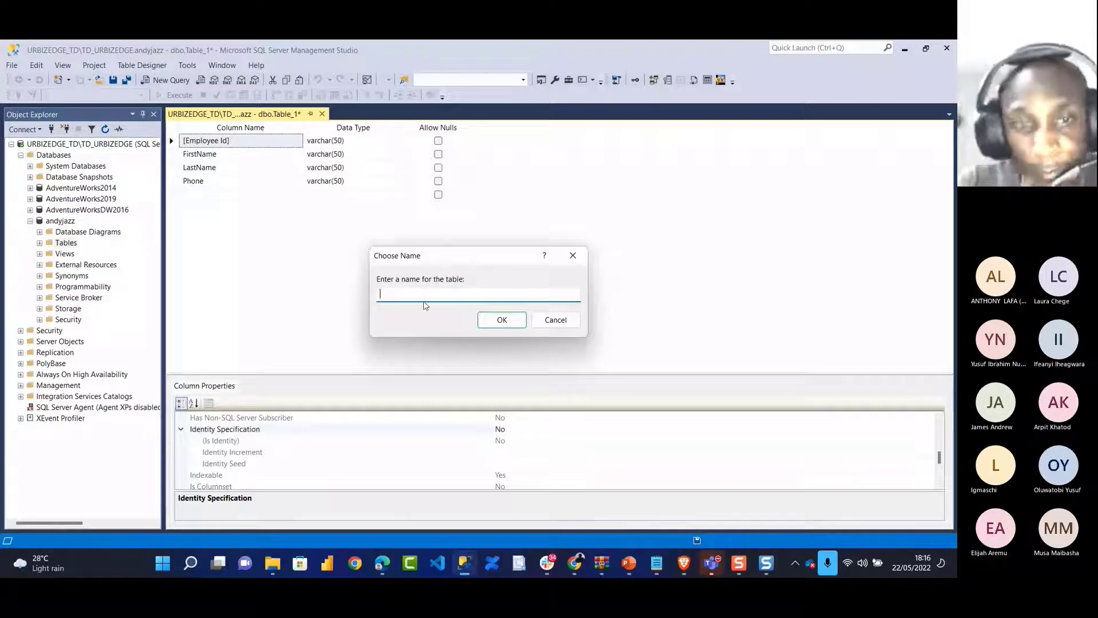
type("Flow")
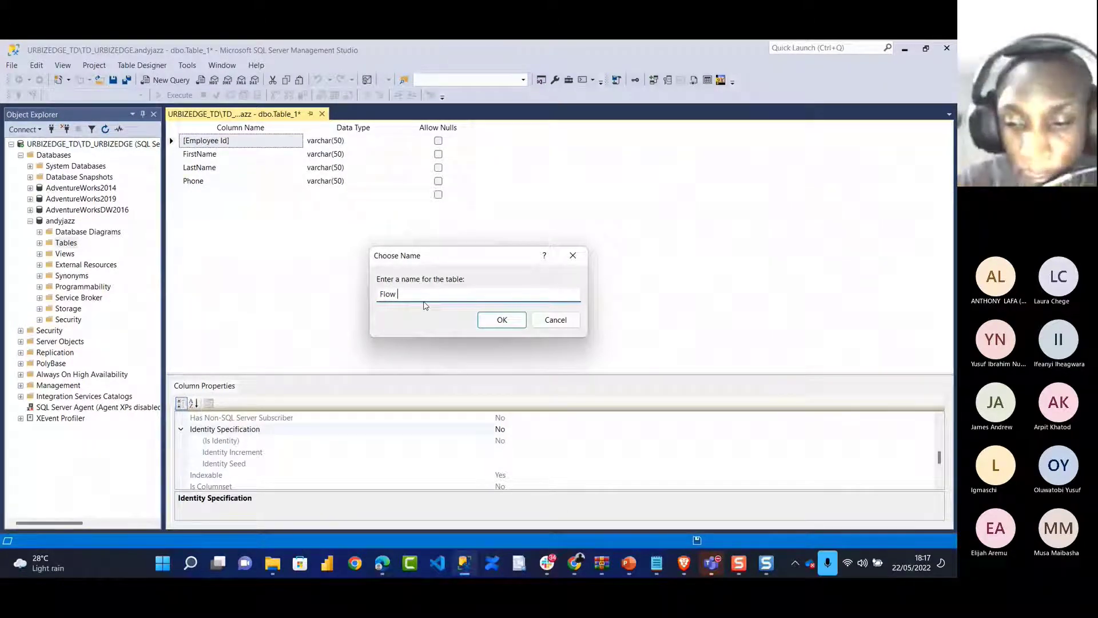
type("BD")
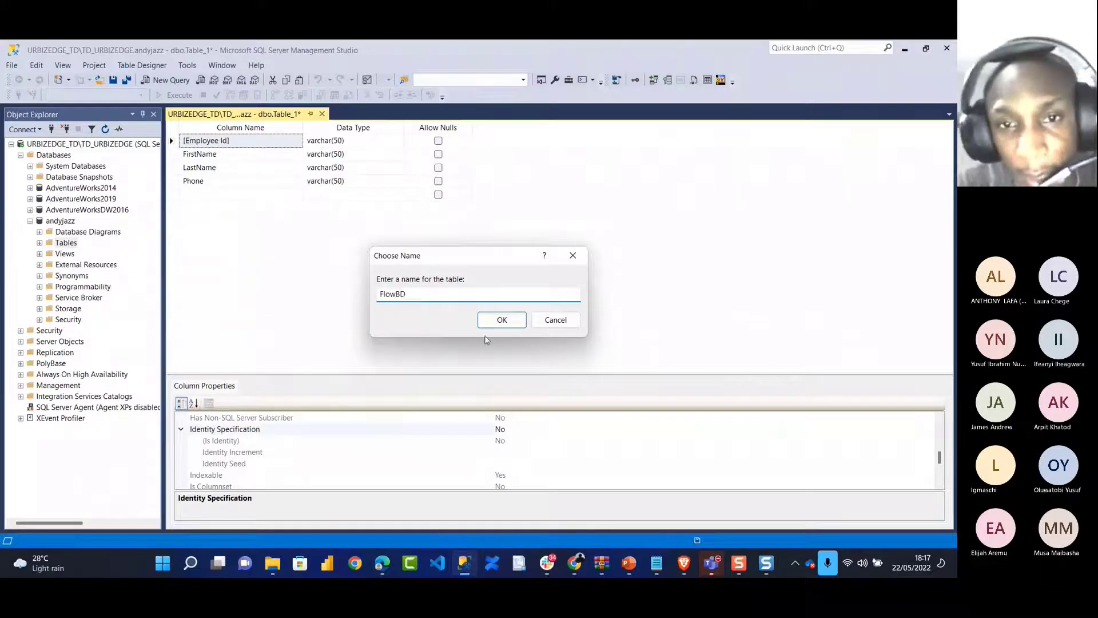
left_click(503, 323)
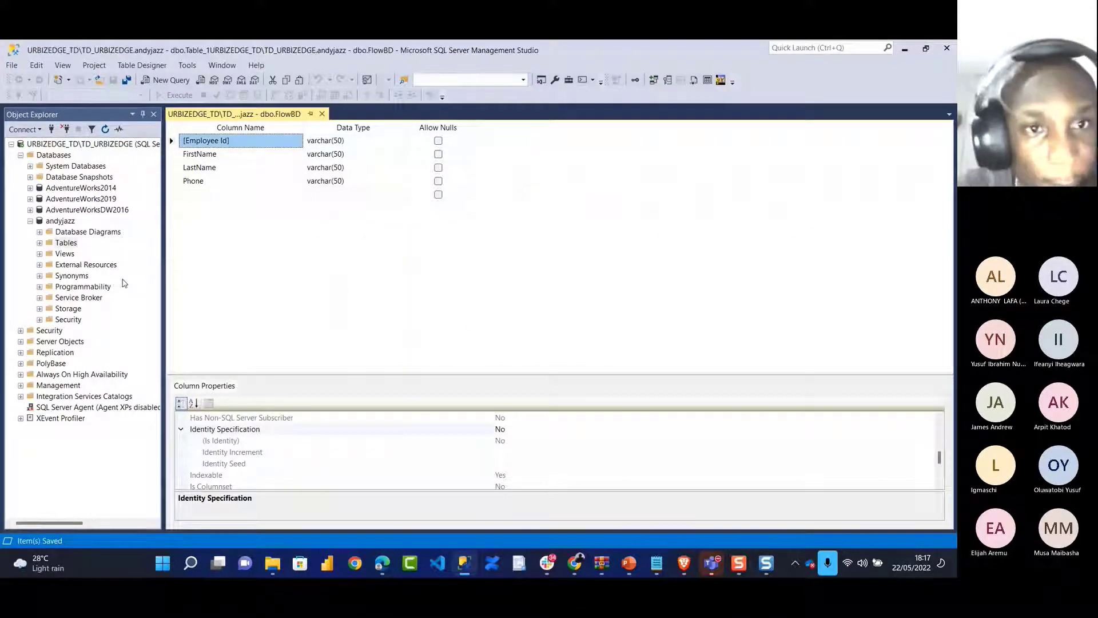
Expand andyjazz's Tables folder and right-click the new dbo.FlowBD table
left_click(64, 243)
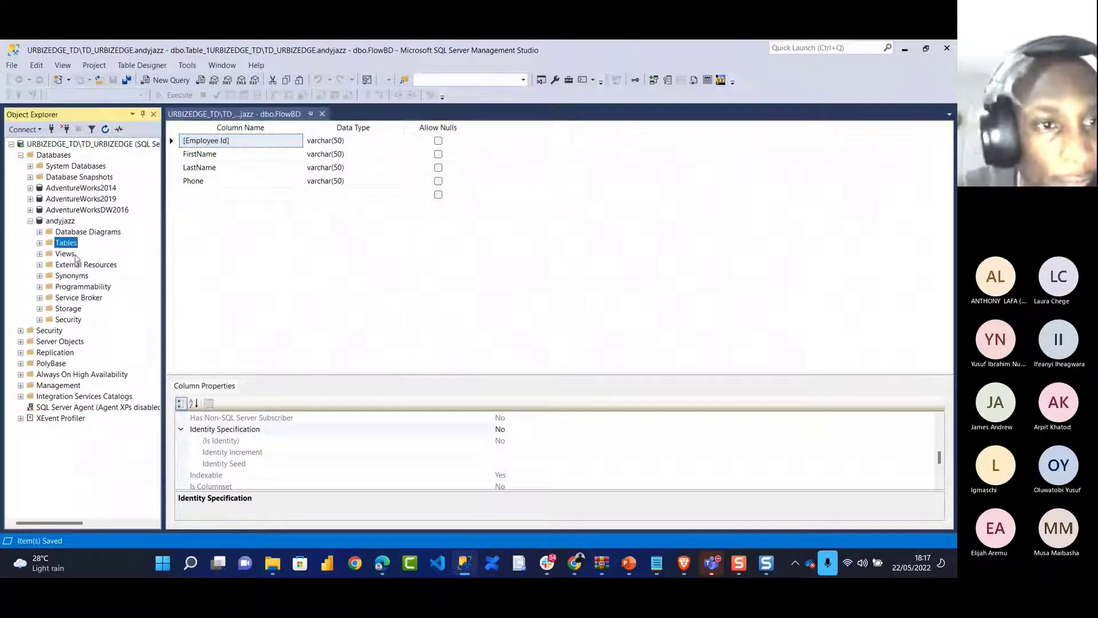
left_click(39, 243)
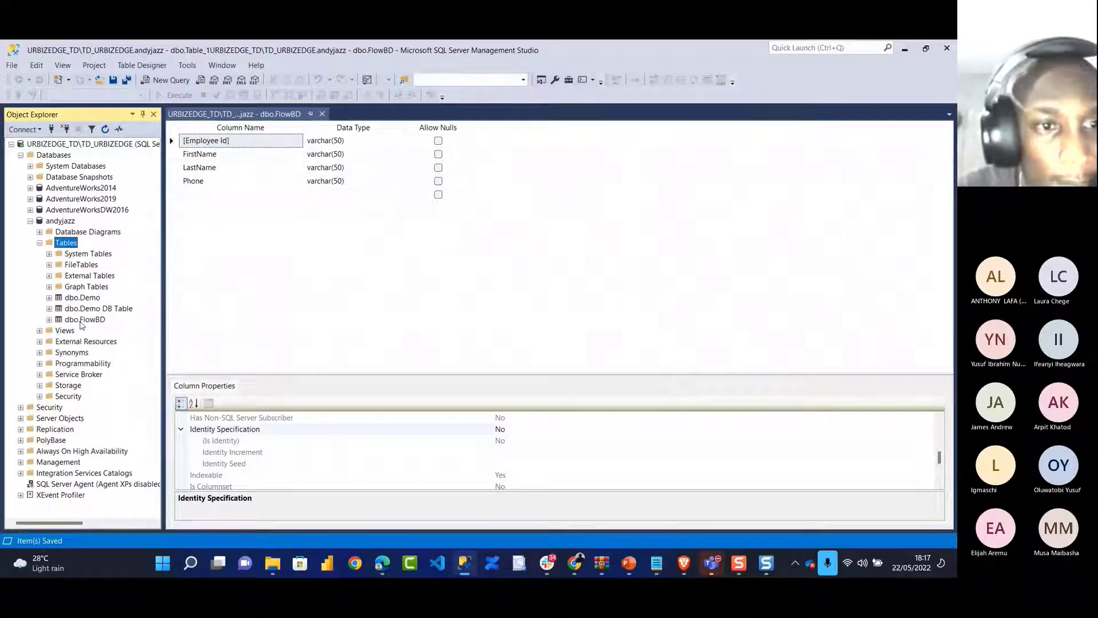
left_click(83, 320)
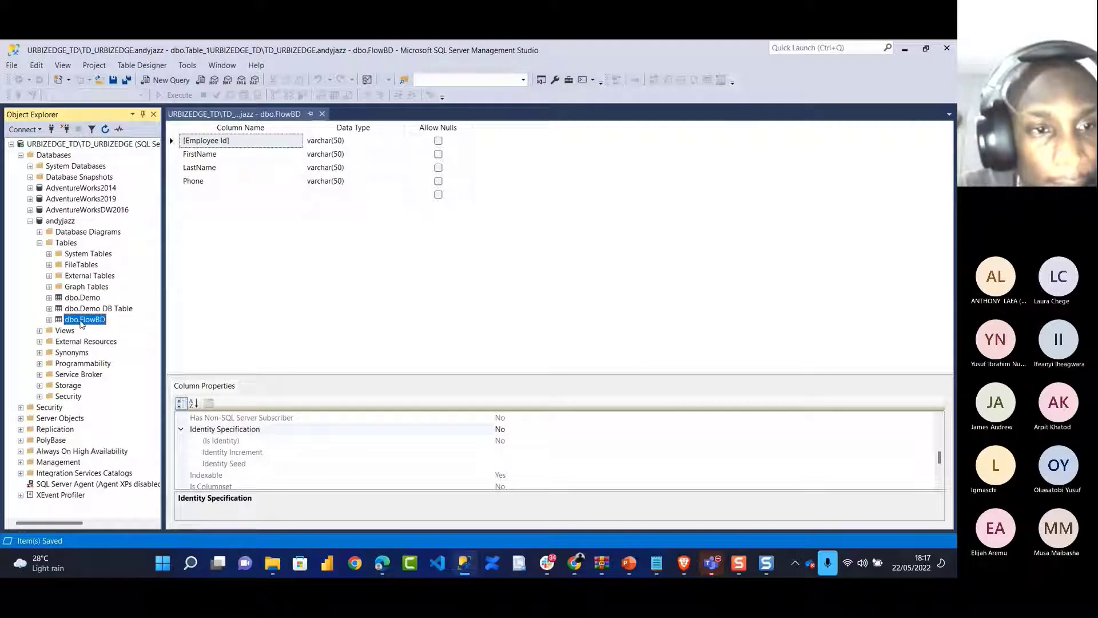
right_click(81, 323)
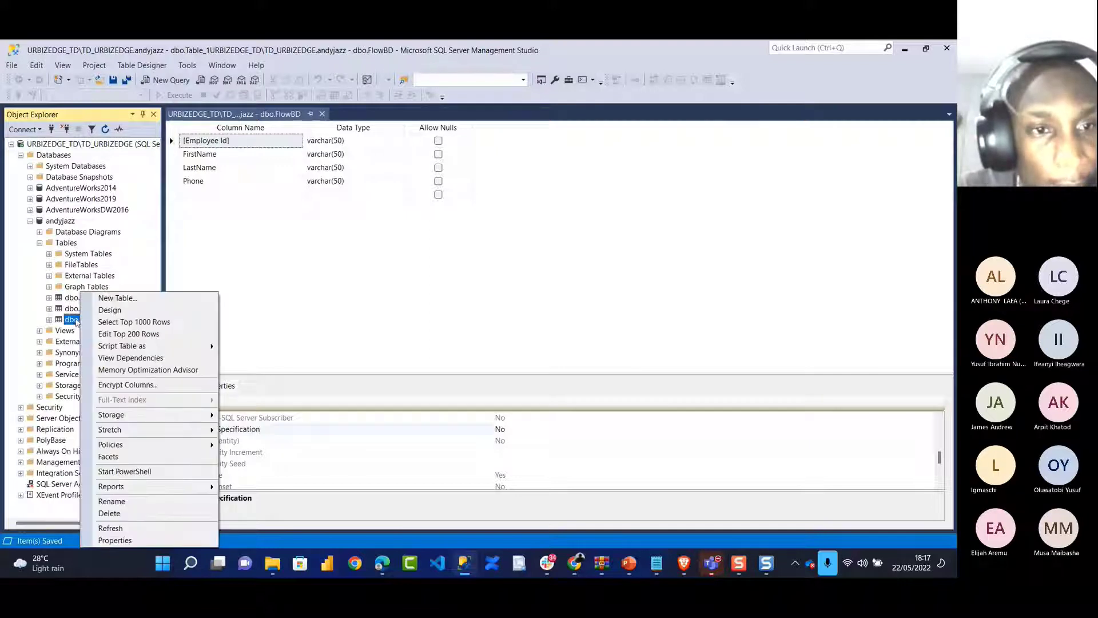
Run Select Top 1000 Rows on dbo.FlowBD, then open Edit Top 200 Rows
left_click(126, 323)
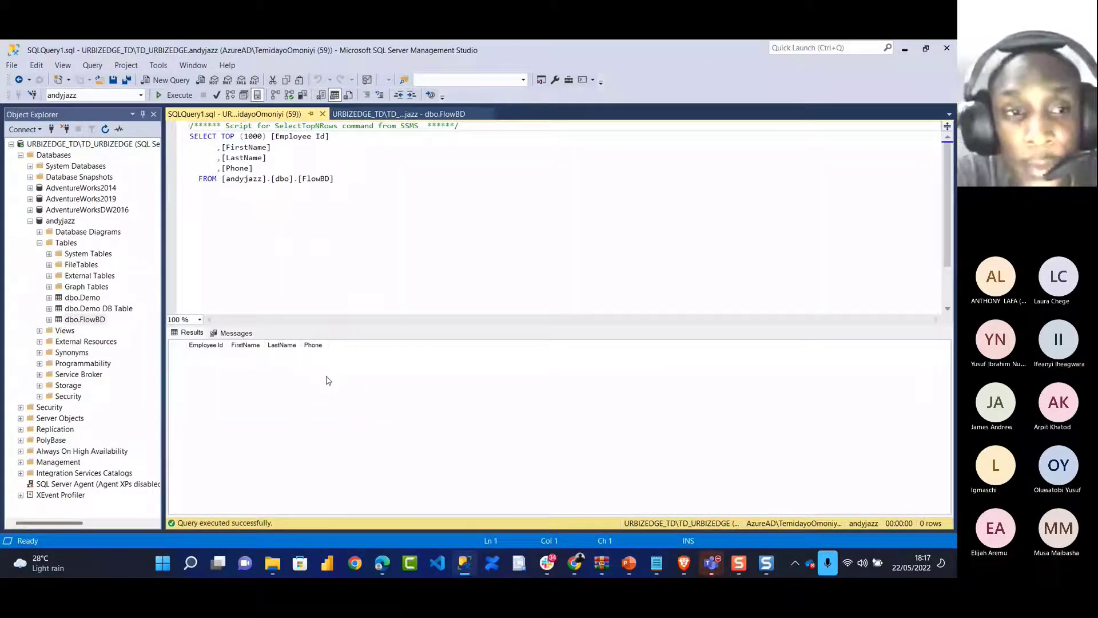
left_click(80, 319)
right_click(93, 322)
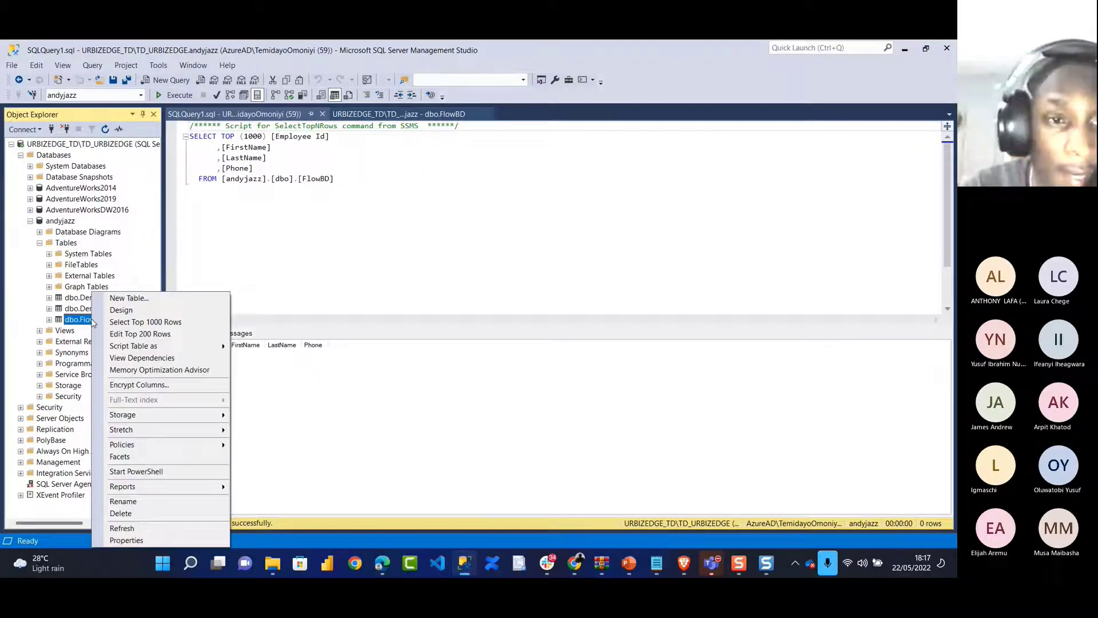
left_click(128, 335)
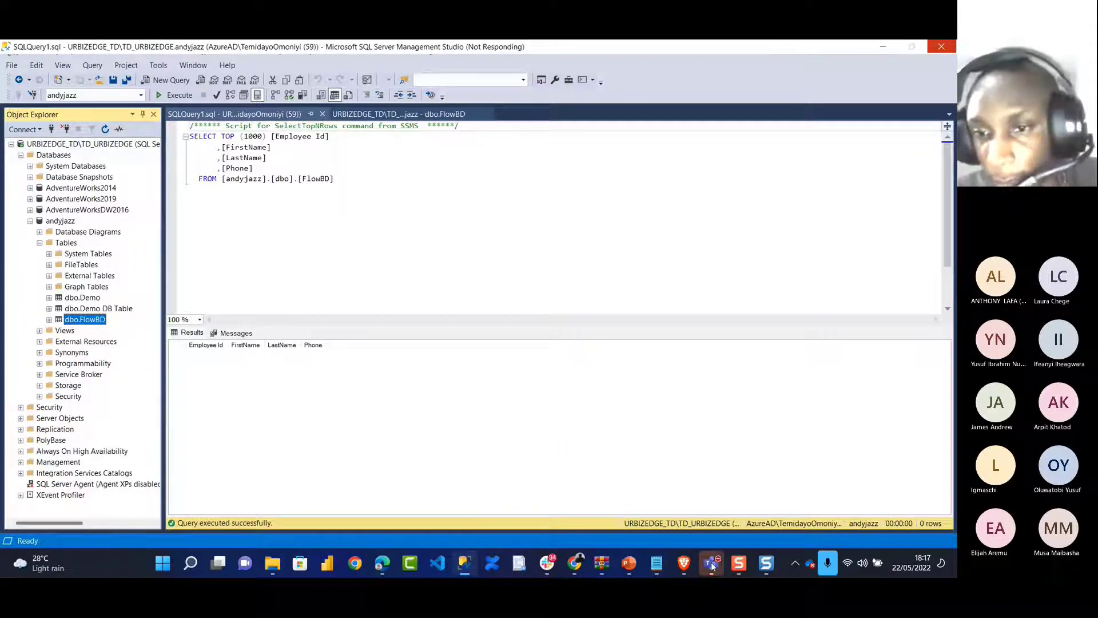
Close all of the screen capture app's windows from its taskbar icon
mouse_move(712, 565)
mouse_move(746, 485)
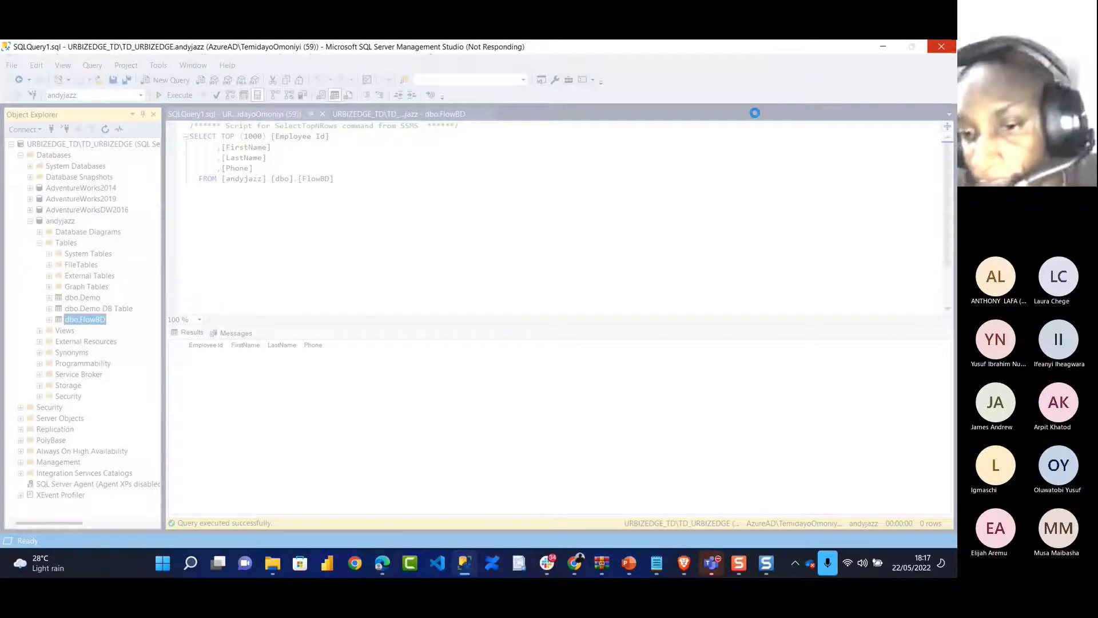
left_click(744, 549)
left_click(826, 242)
right_click(769, 569)
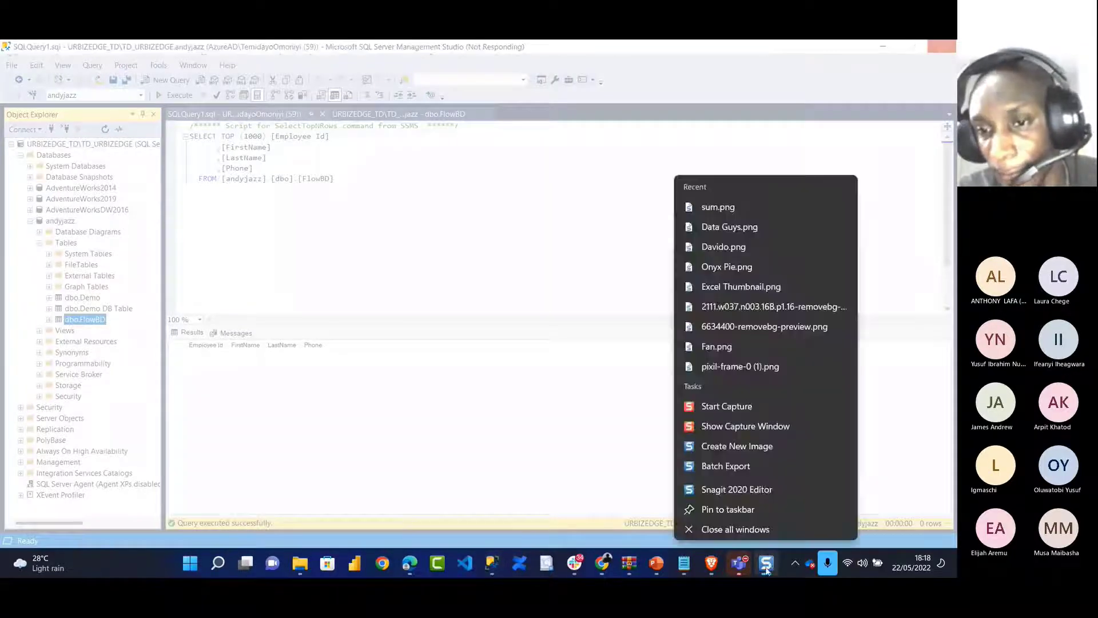
left_click(761, 537)
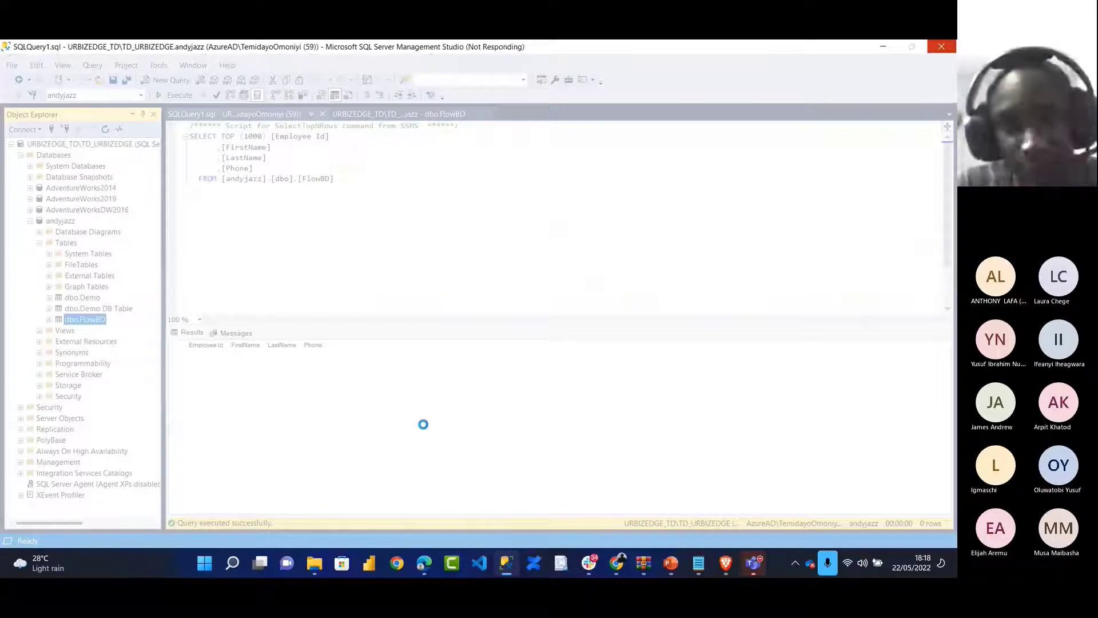
Force-close the frozen SSMS 18 (32 bit) with End task in Task Manager
key("ctrl+shift+Escape")
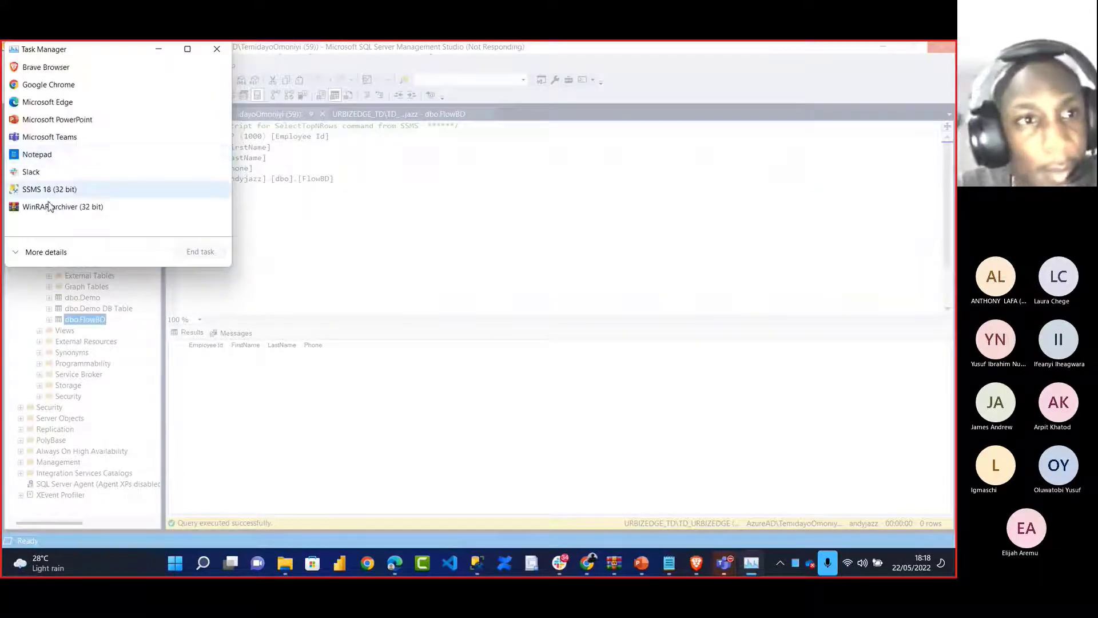
left_click(50, 192)
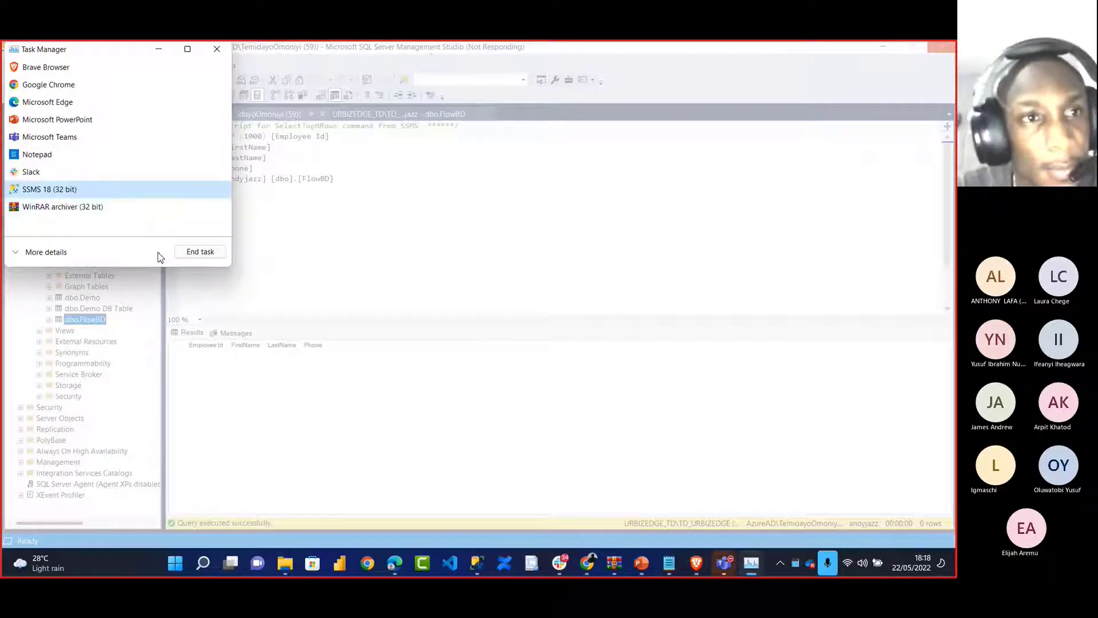
left_click(197, 258)
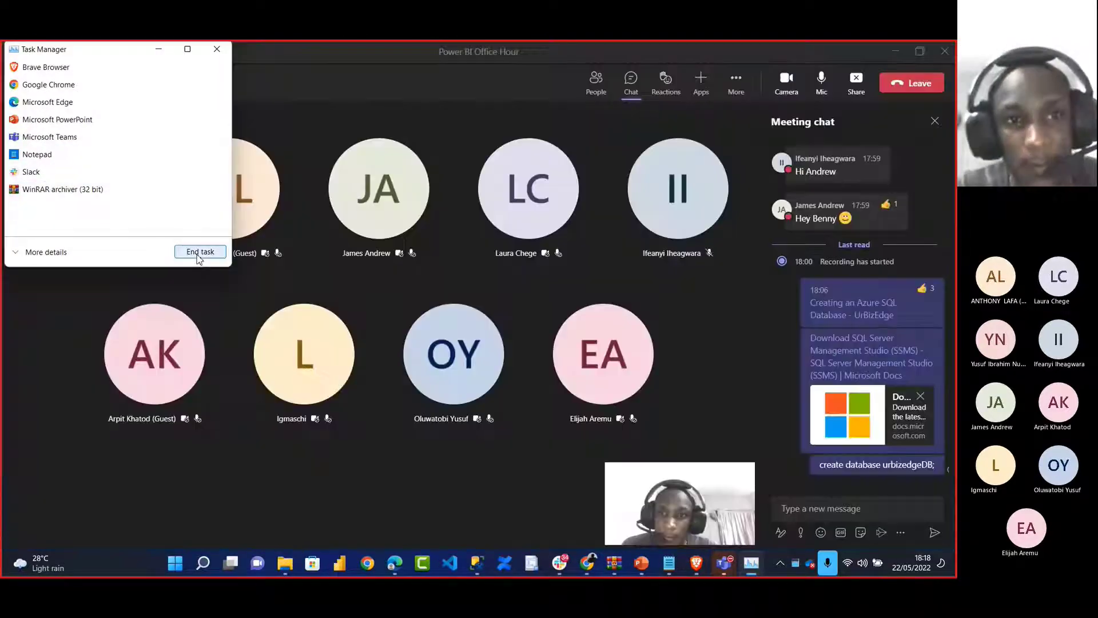
Minimize Task Manager and return to the Azure Query editor for UrBizEdgeDB
left_click(160, 49)
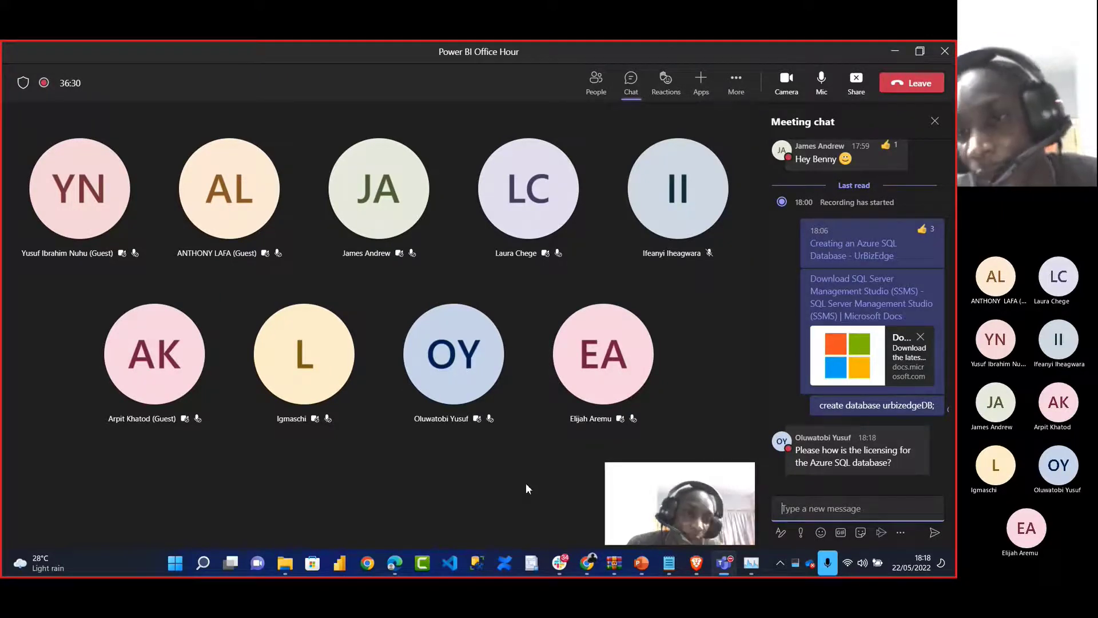
mouse_move(923, 229)
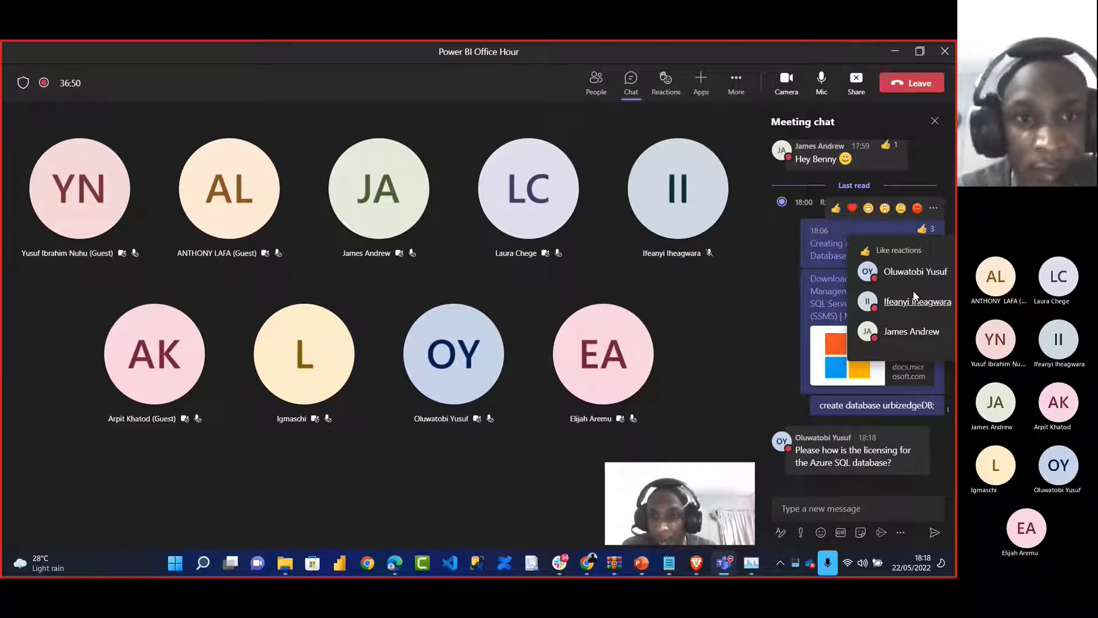
key("alt+Tab")
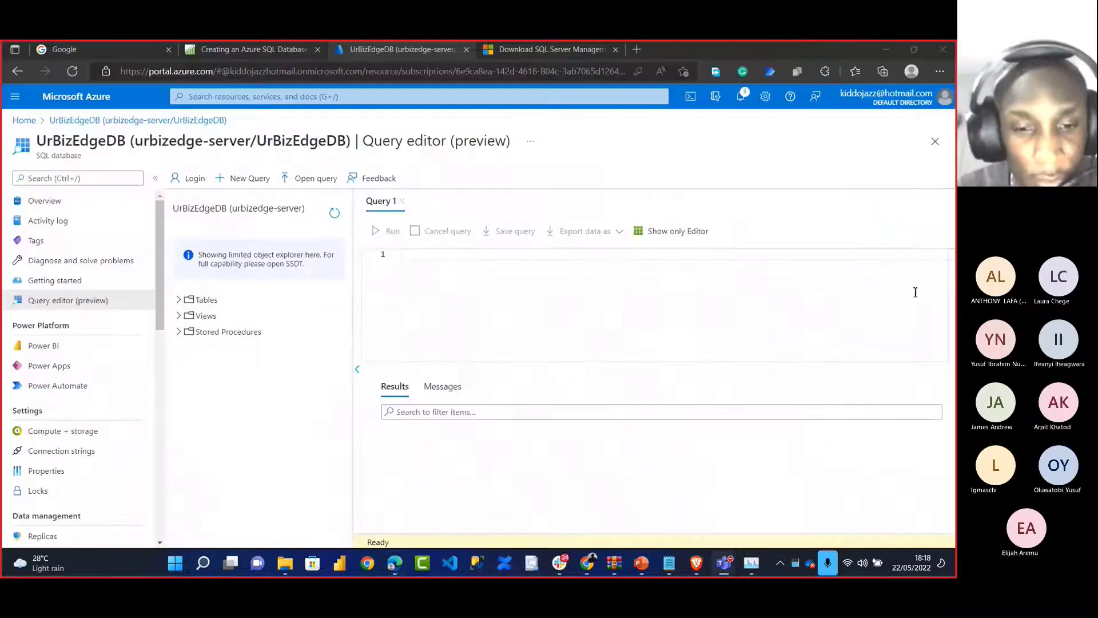
Bring up the relaunched SSMS showing Connect to Server for URBIZEDGE_TD\TD_URBIZEDGE
left_click(480, 568)
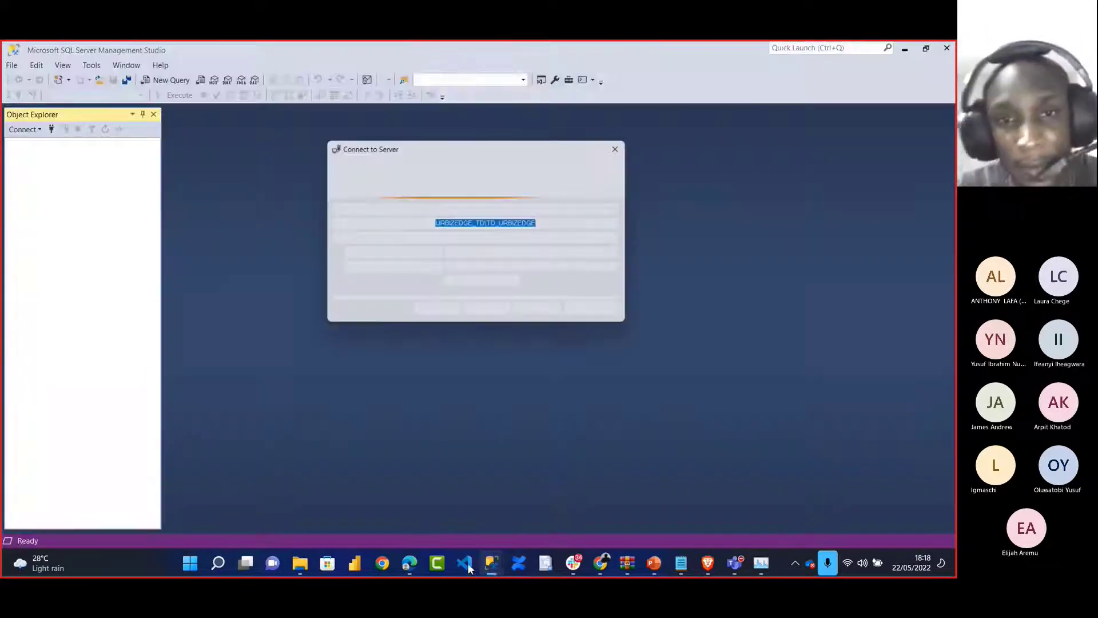
Connect, select dbo.FlowBD under Databases > andyjazz > Tables, and bring the Brave browser forward
left_click(434, 312)
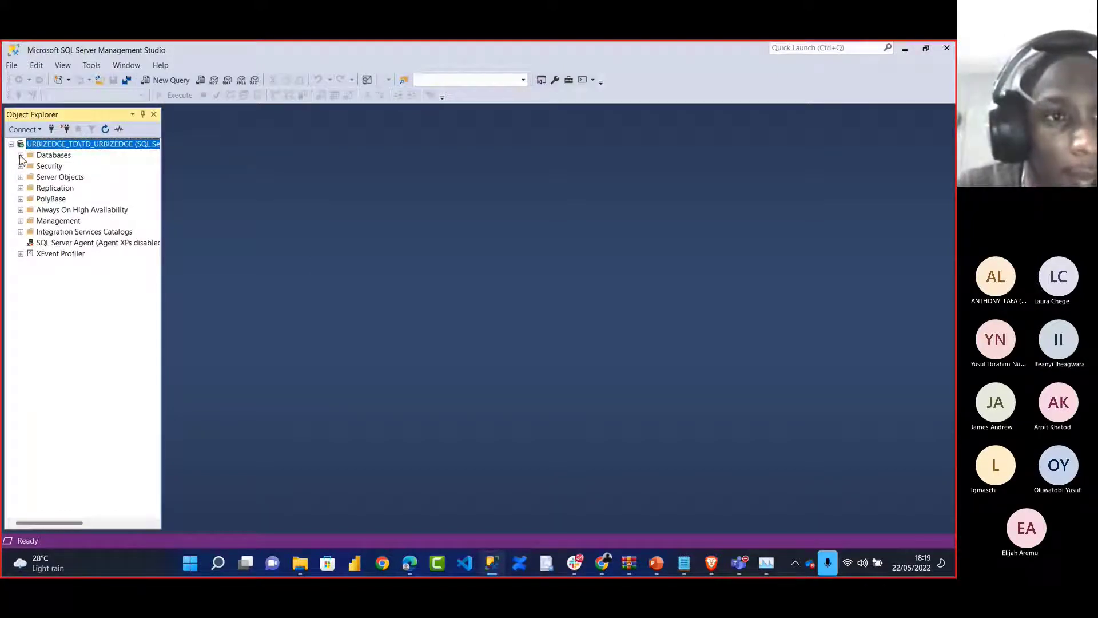
left_click(21, 155)
left_click(30, 221)
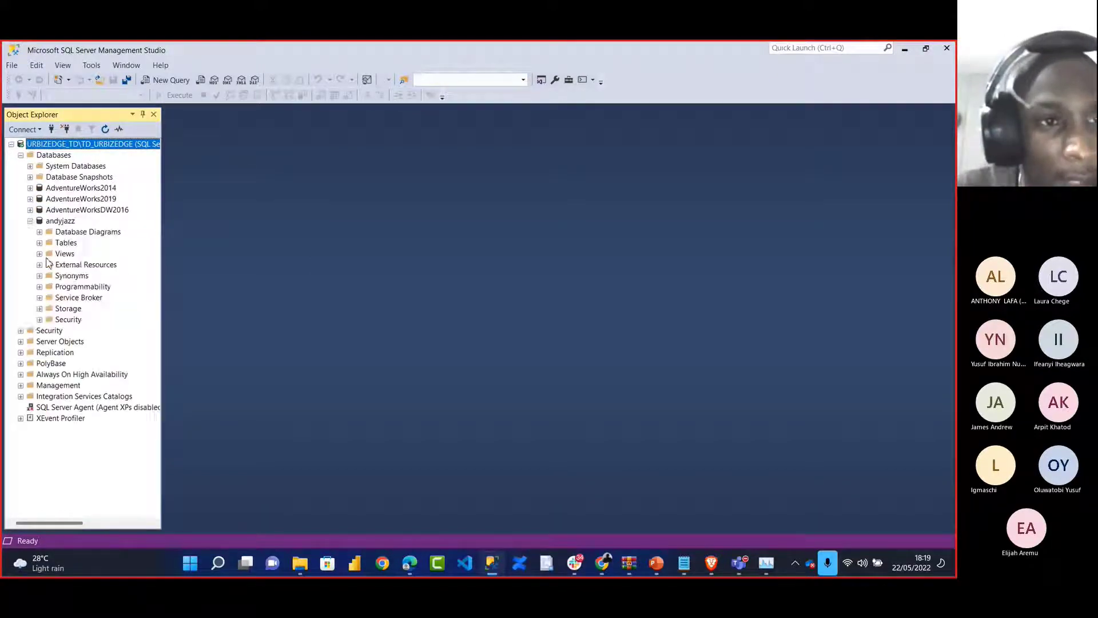
left_click(39, 242)
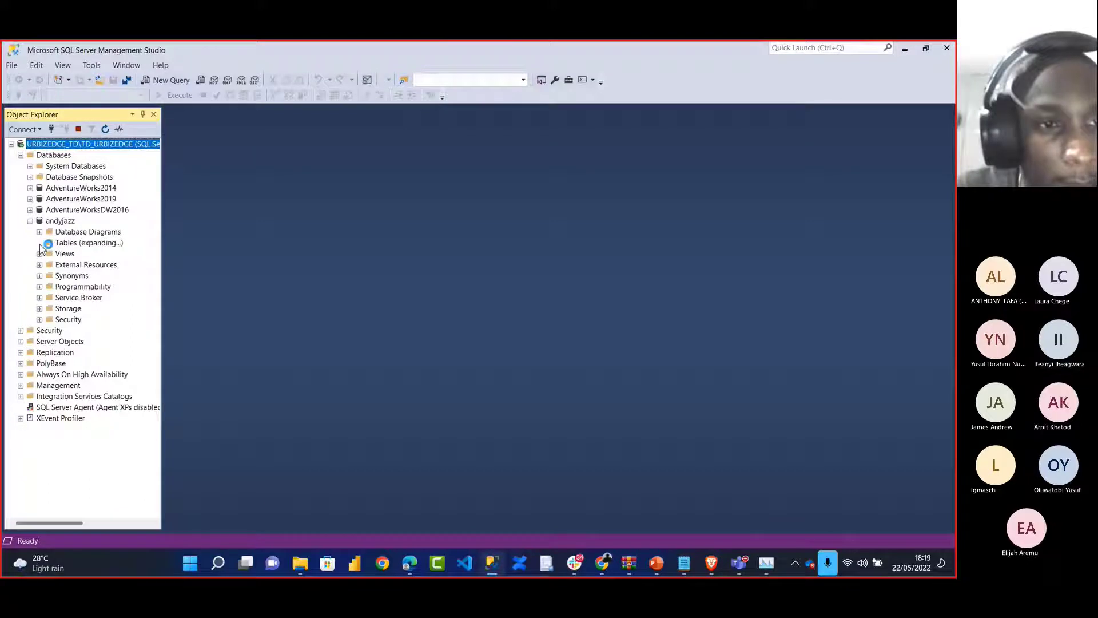
left_click(86, 319)
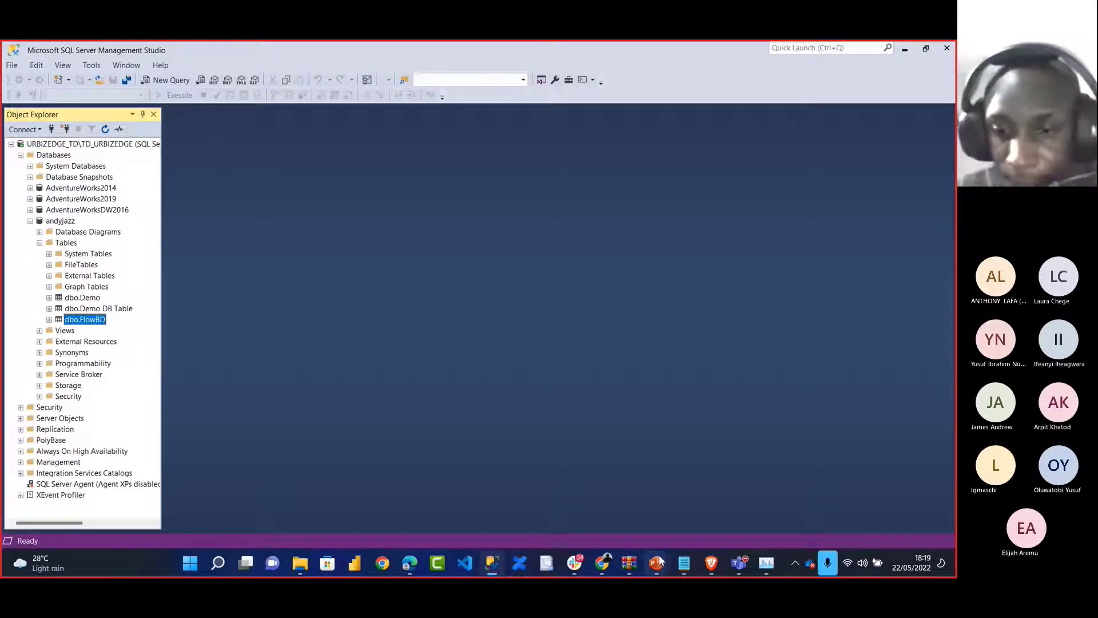
left_click(711, 565)
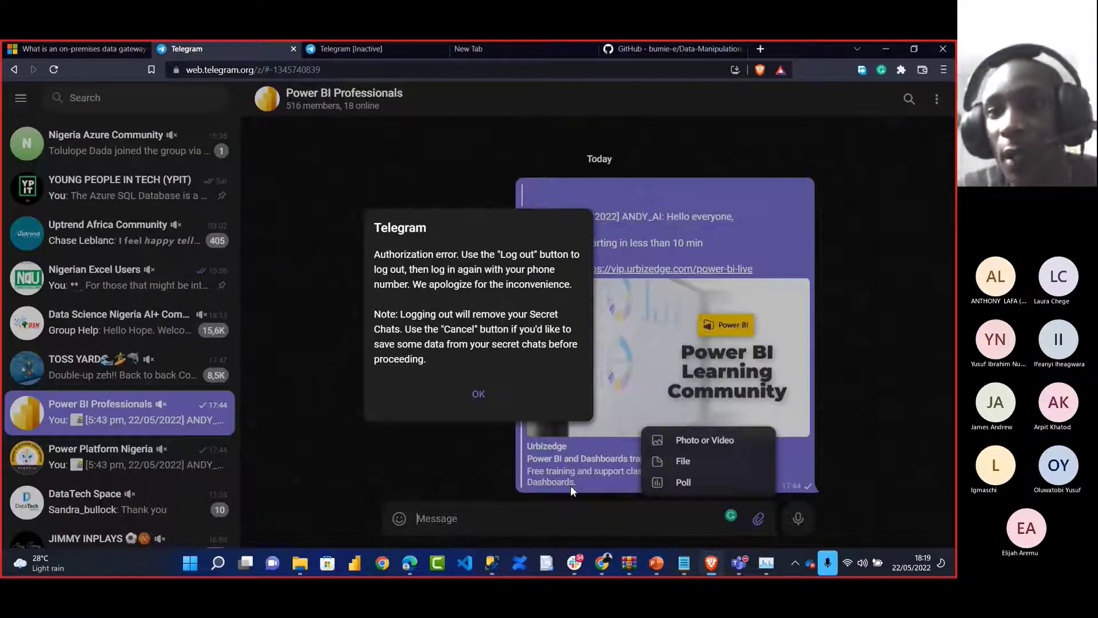
Open office.com in a new tab and launch Power Automate from the app launcher
left_click(686, 53)
left_click(759, 49)
type("office")
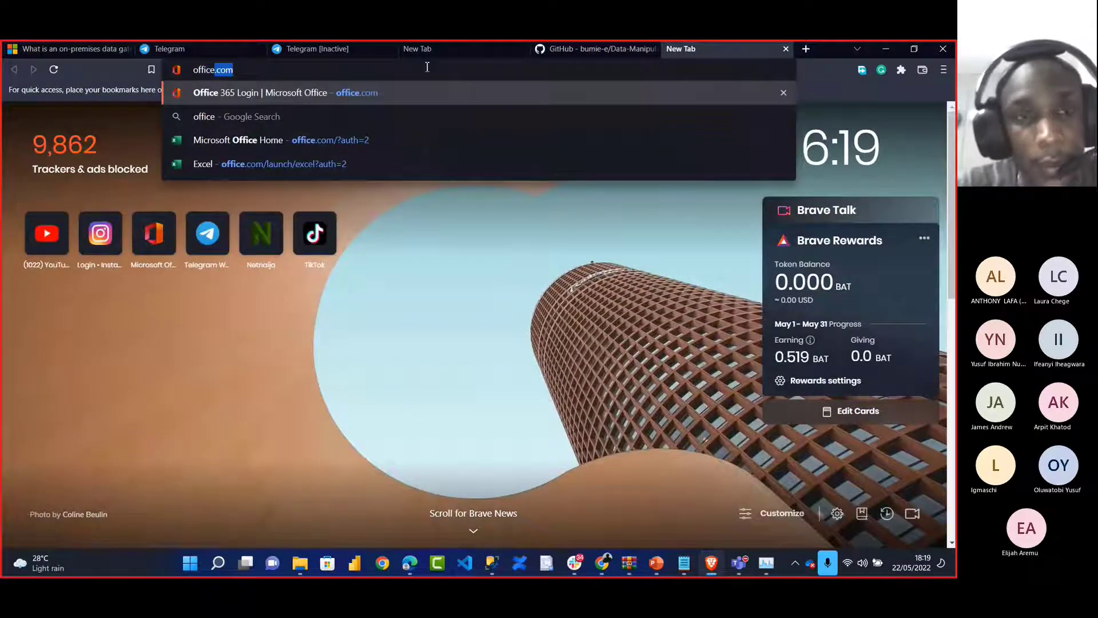
key("Return")
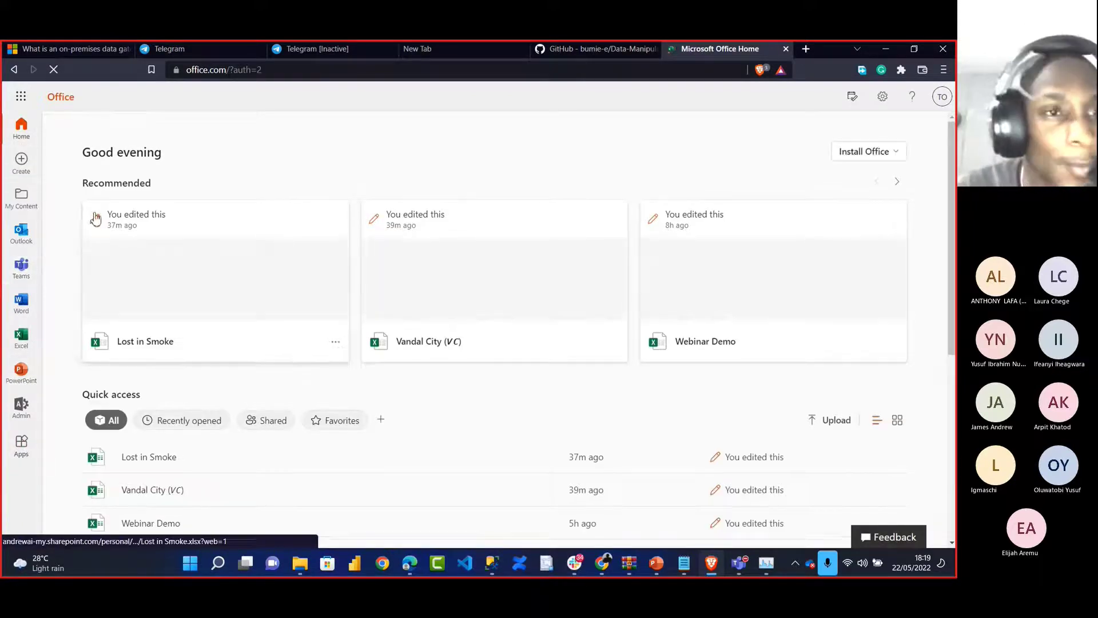
left_click(20, 100)
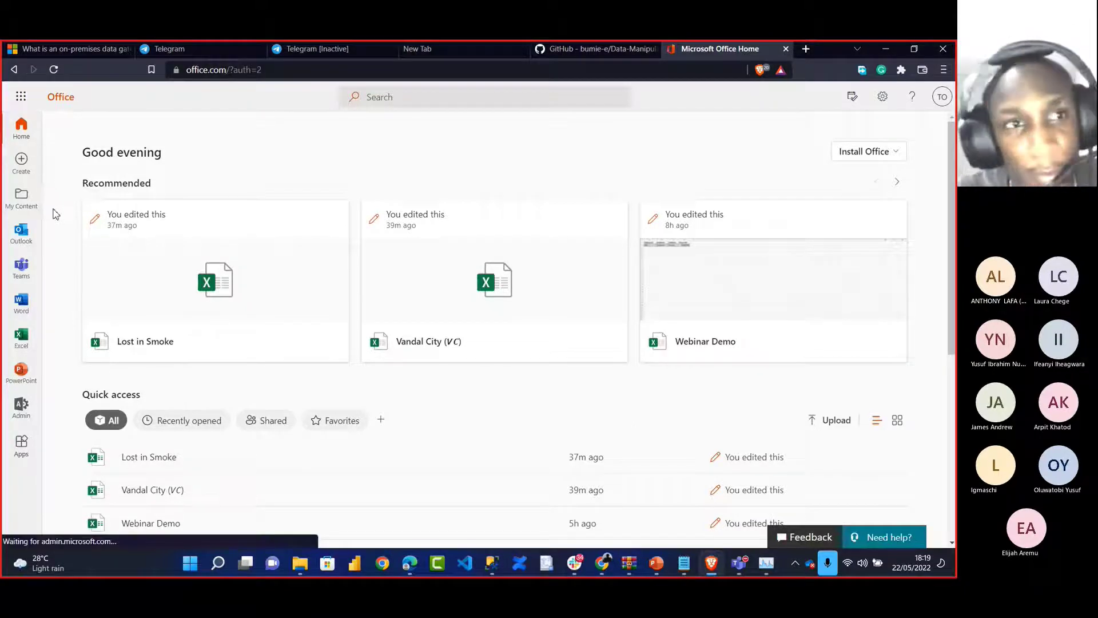
left_click(147, 329)
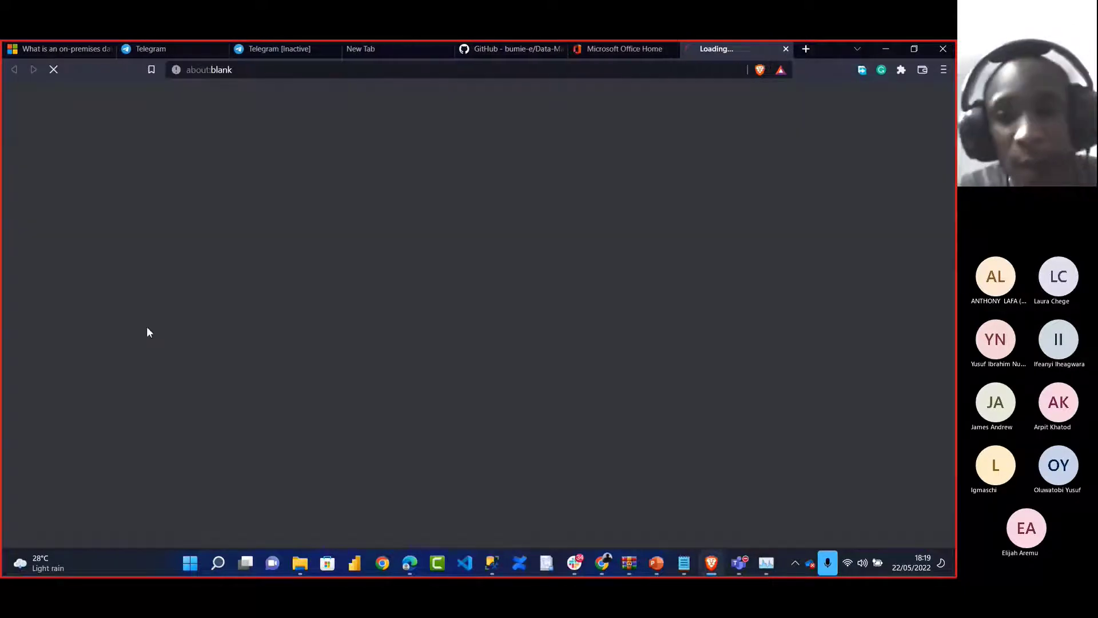
Launch Microsoft Forms from All apps, then go to the Power Automate tab
left_click(590, 51)
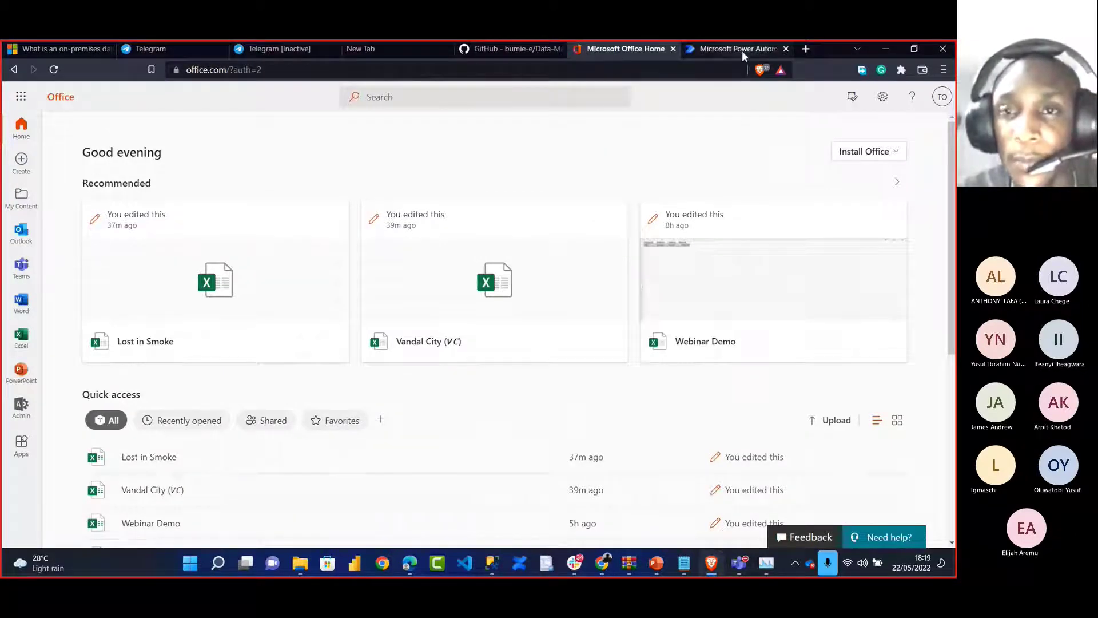
left_click(20, 96)
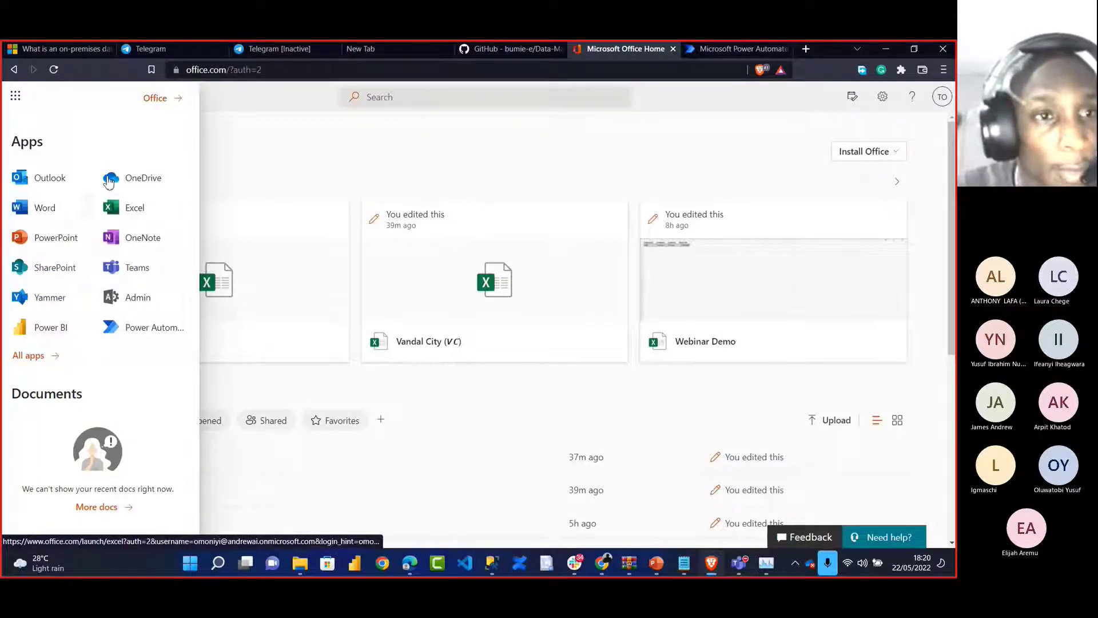
left_click(28, 355)
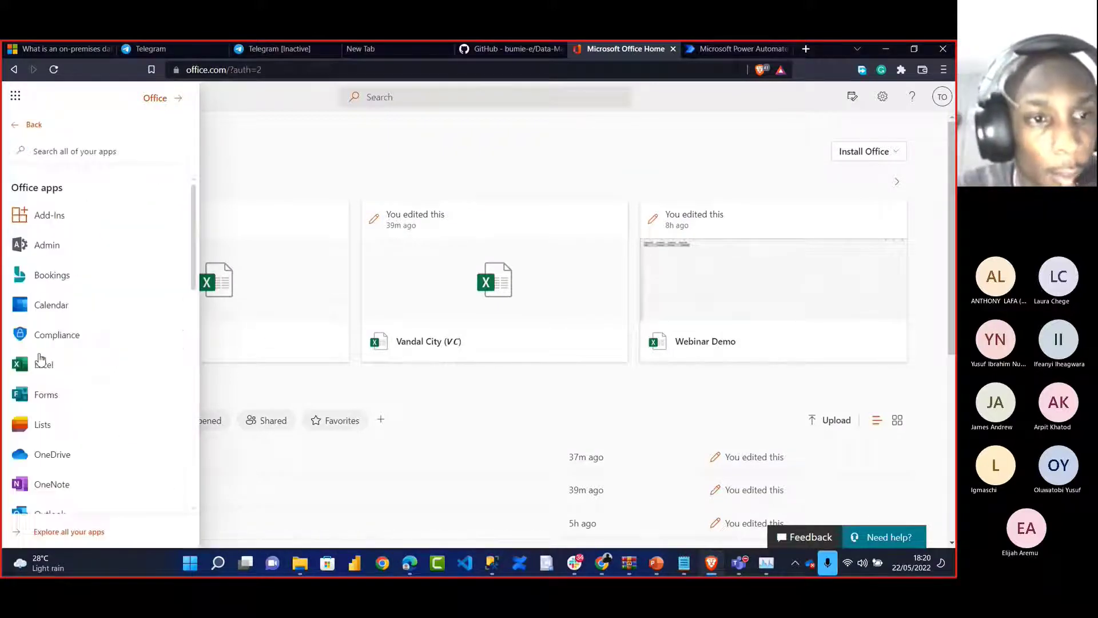
scroll(40, 444, "down", 1)
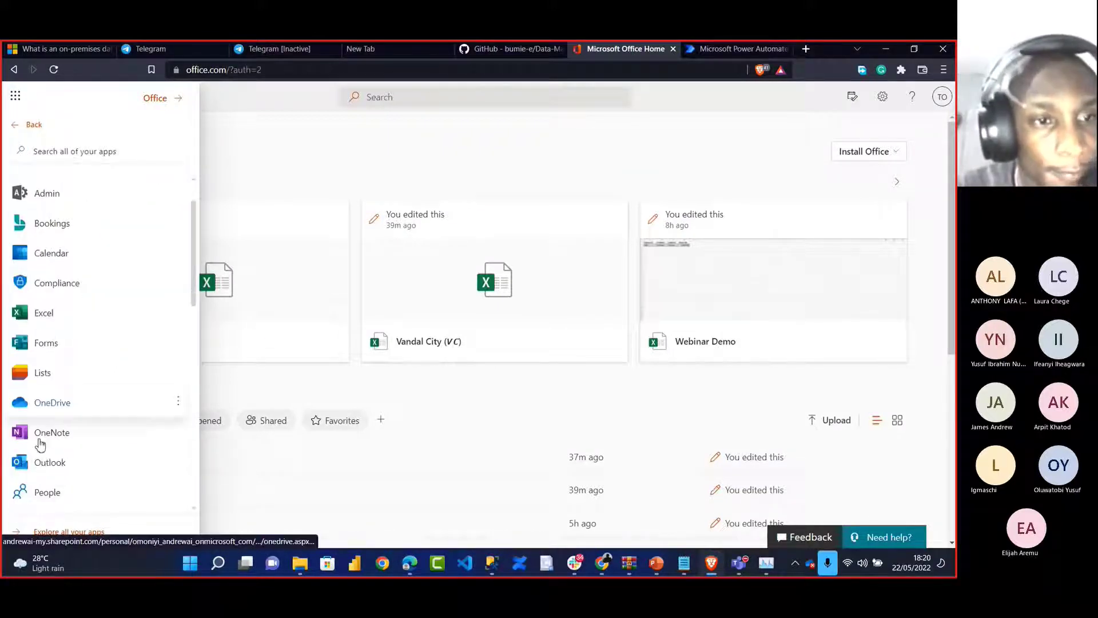
left_click(50, 346)
left_click(745, 54)
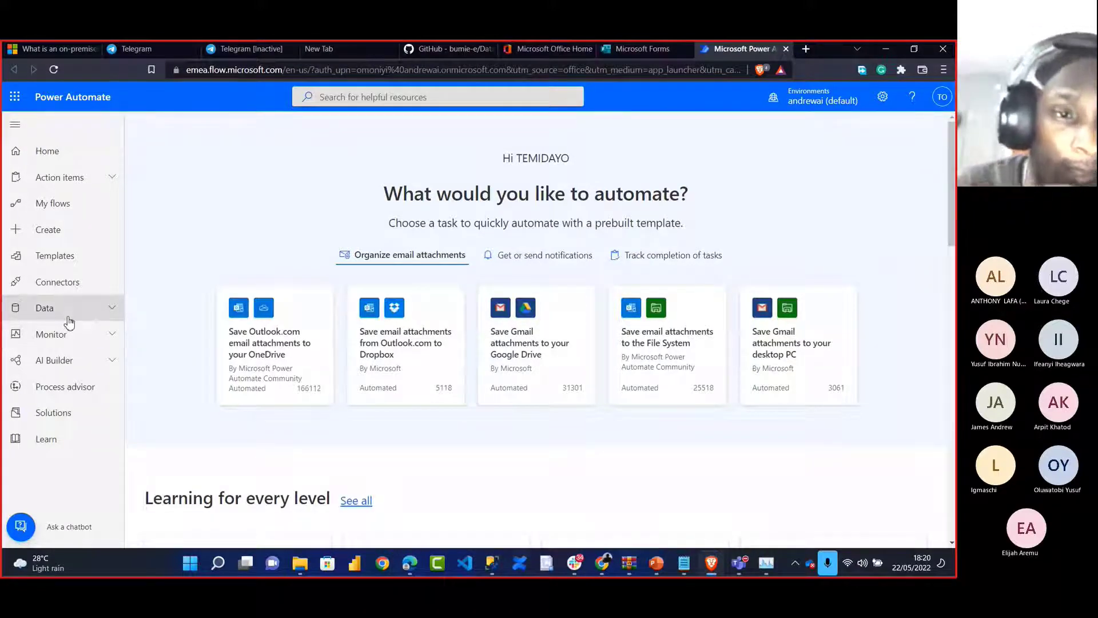
Open the Connections list under Data in Power Automate
left_click(68, 320)
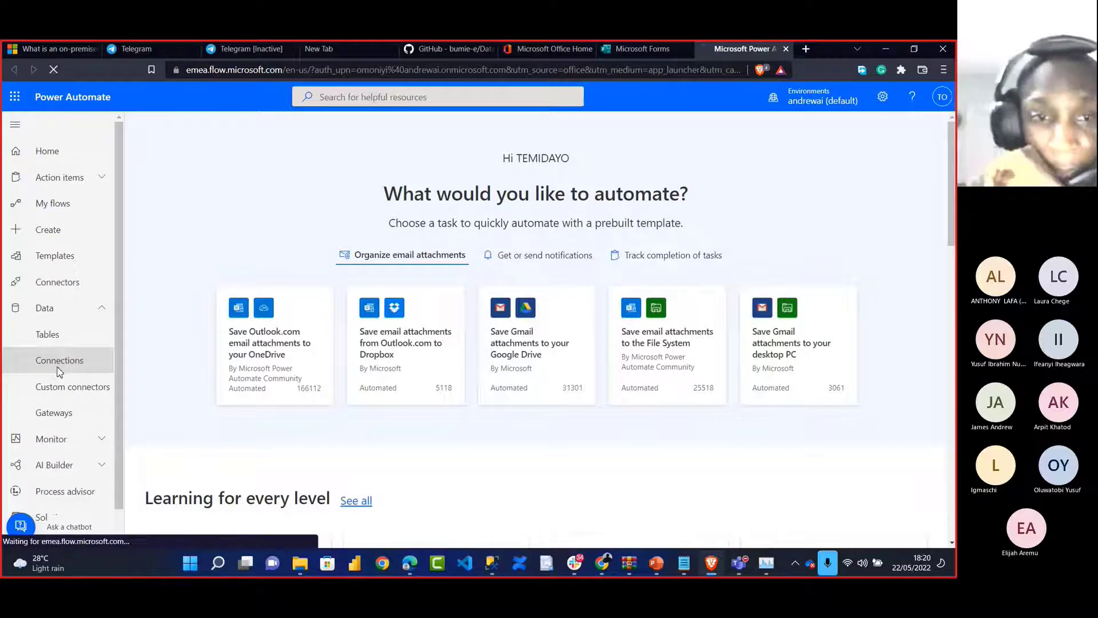
left_click(59, 359)
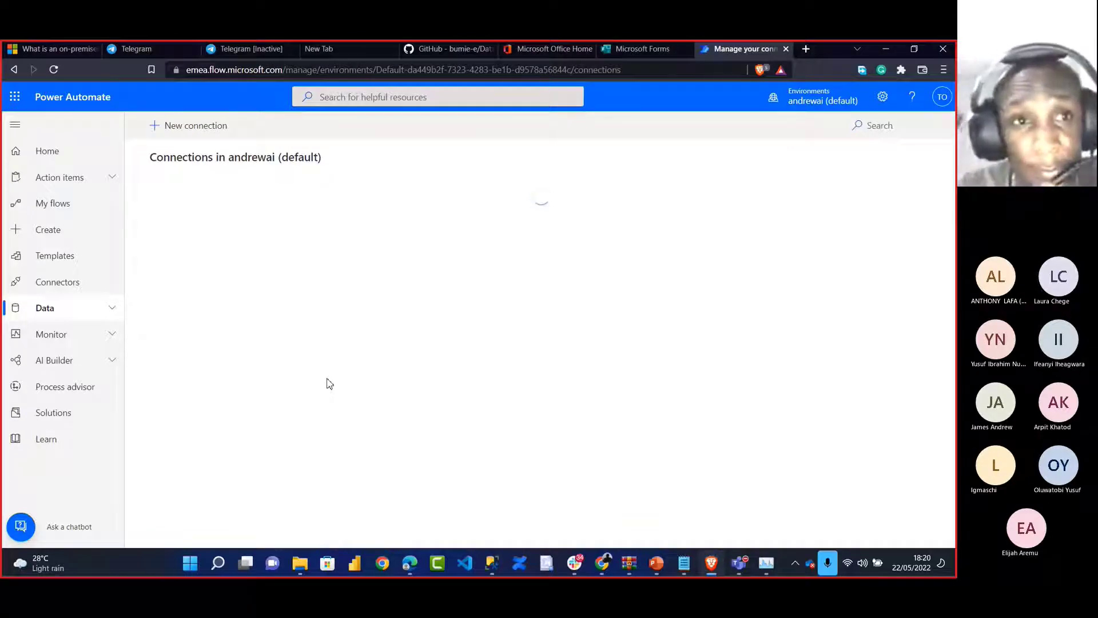
scroll(288, 300, "down", 3)
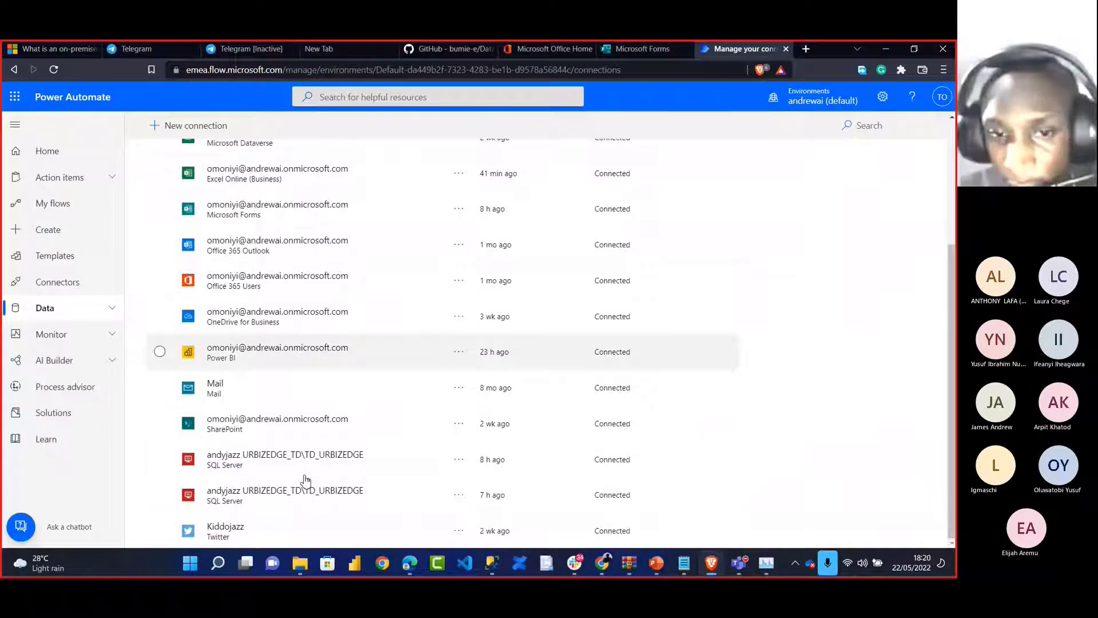
Delete both existing andyjazz SQL Server connections
left_click(463, 460)
left_click(462, 460)
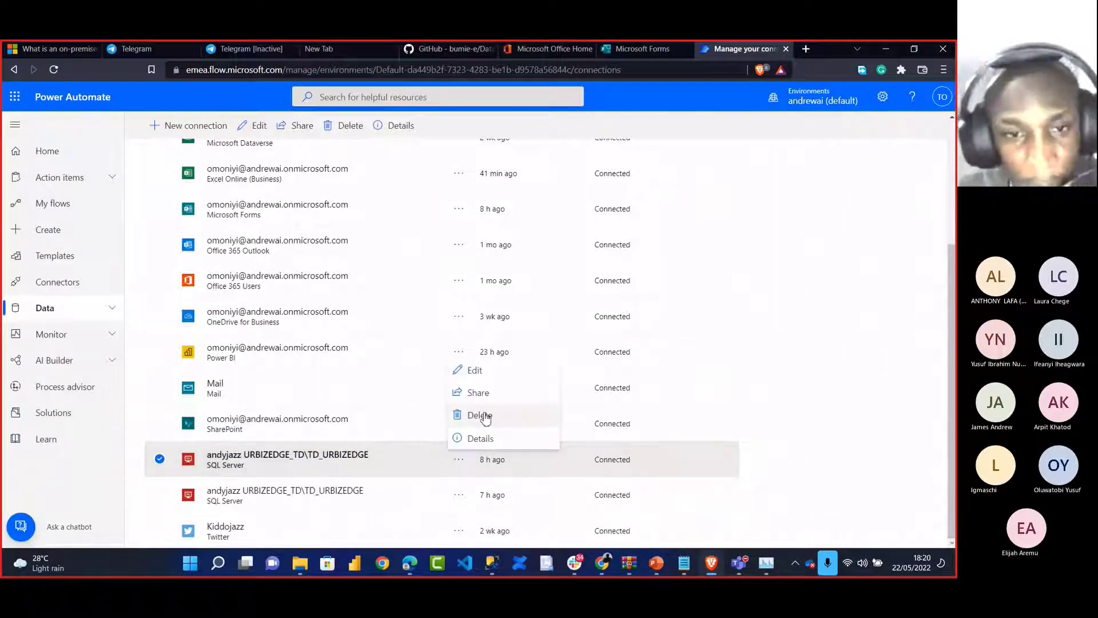
left_click(482, 416)
left_click(700, 310)
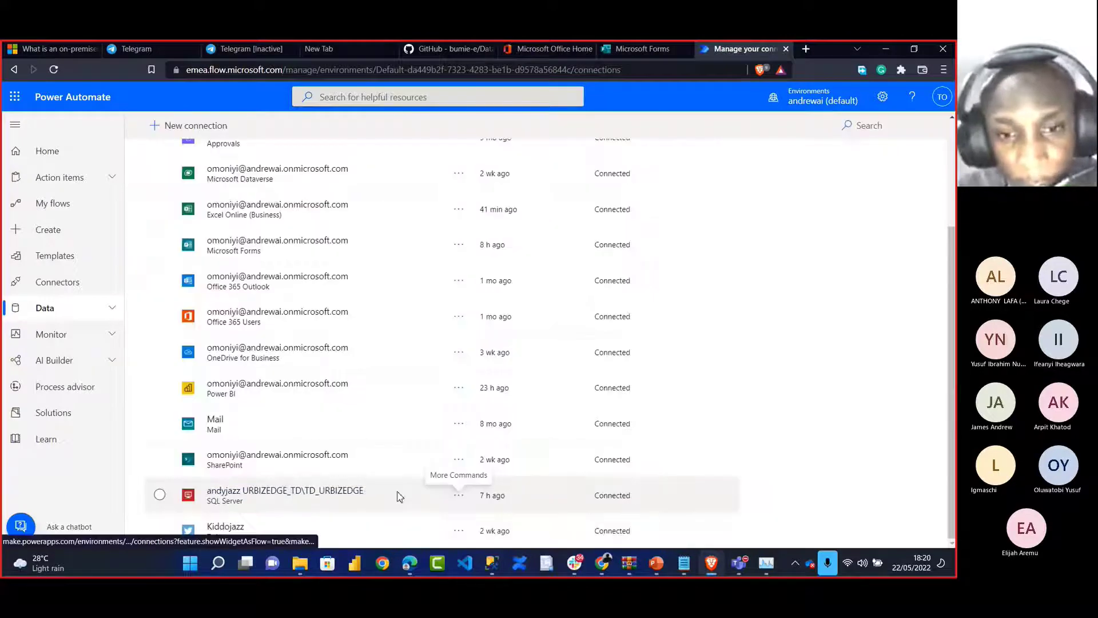
left_click(459, 496)
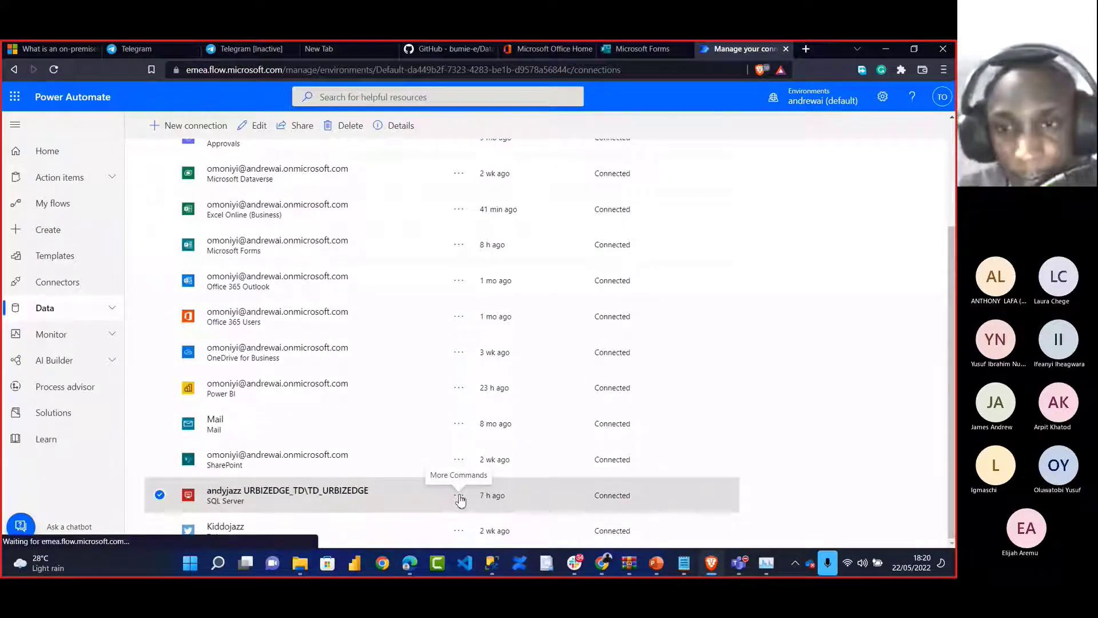
left_click(485, 454)
left_click(670, 318)
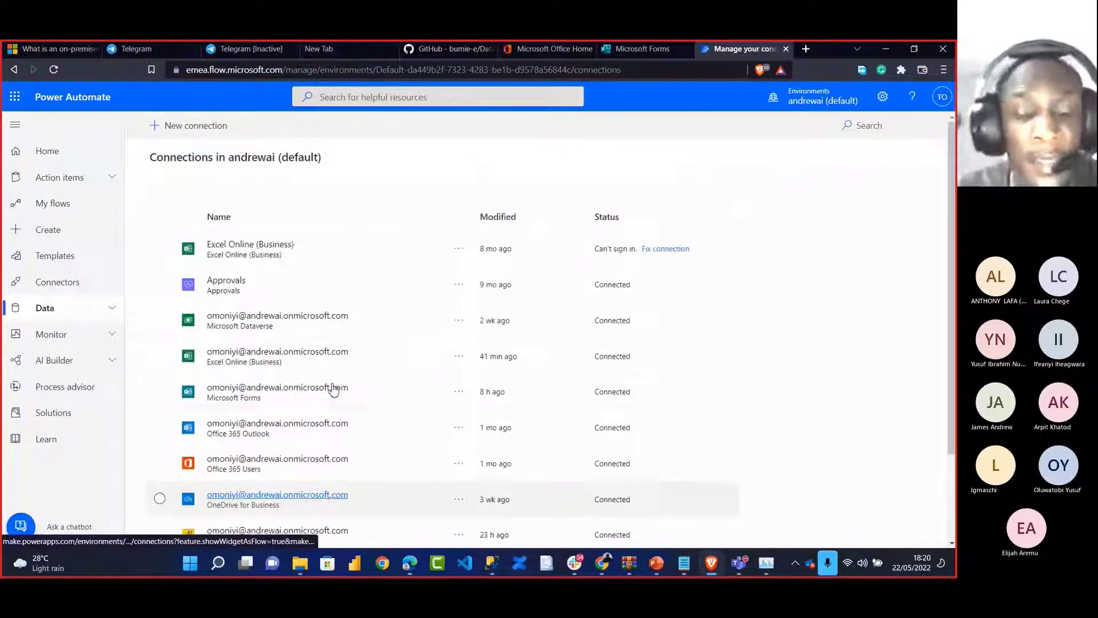
Review the remaining connections and choose + New connection
scroll(334, 389, "down", 2)
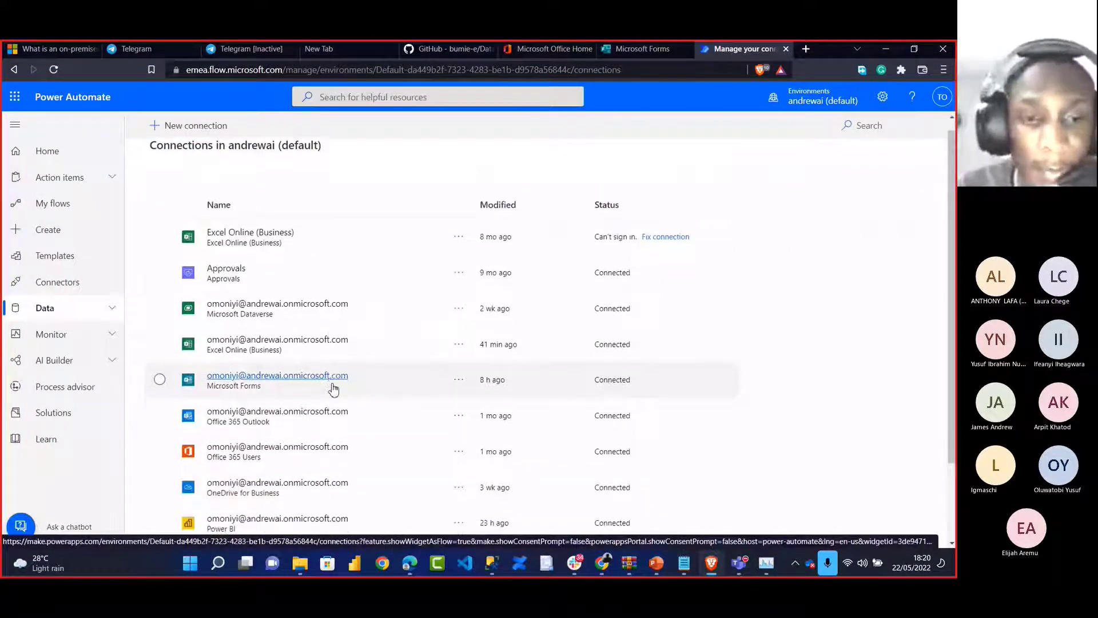
scroll(310, 327, "up", 1)
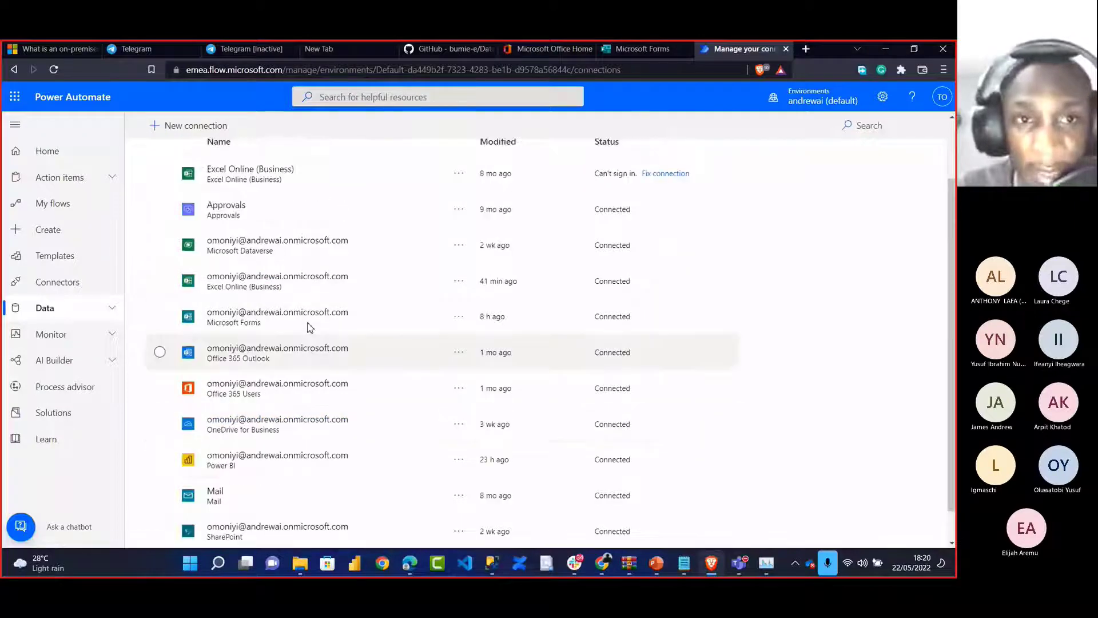
scroll(310, 327, "up", 1)
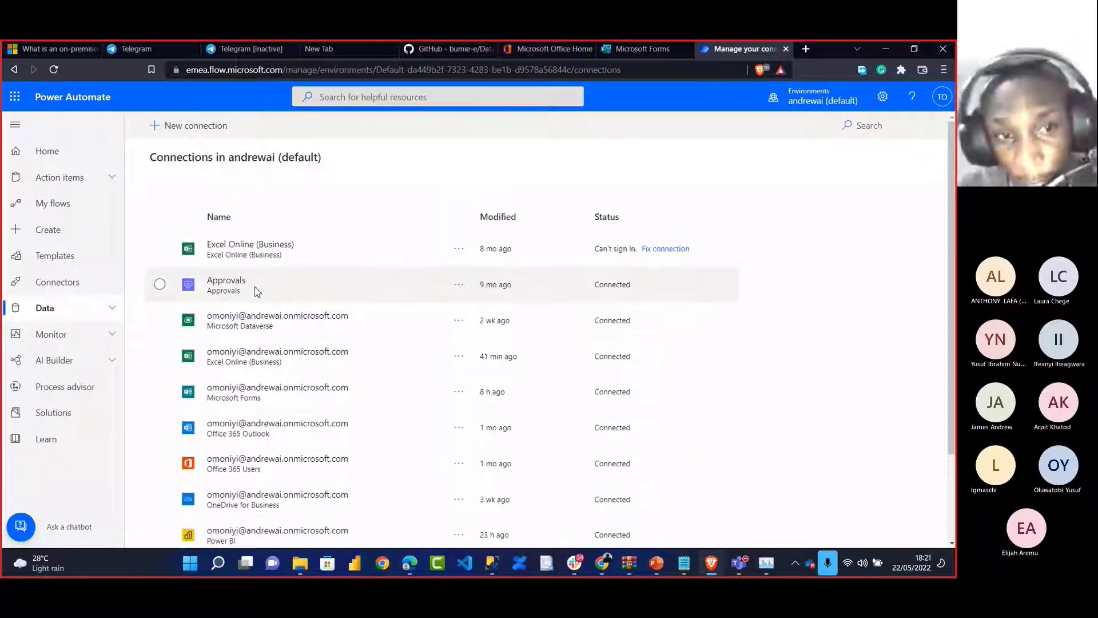
scroll(252, 366, "down", 2)
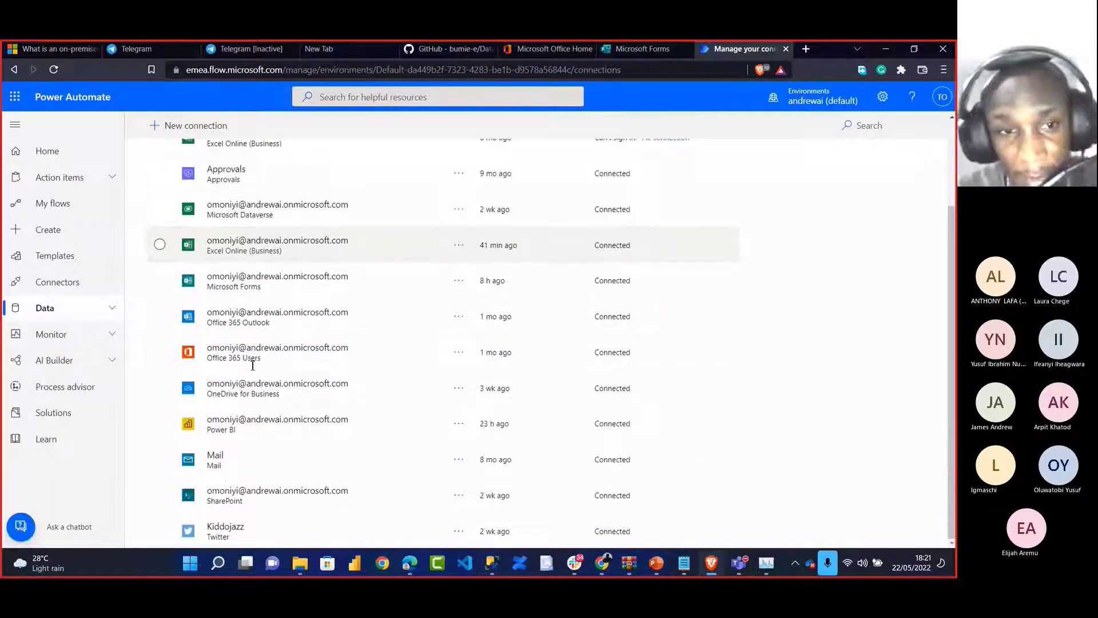
scroll(234, 318, "up", 2)
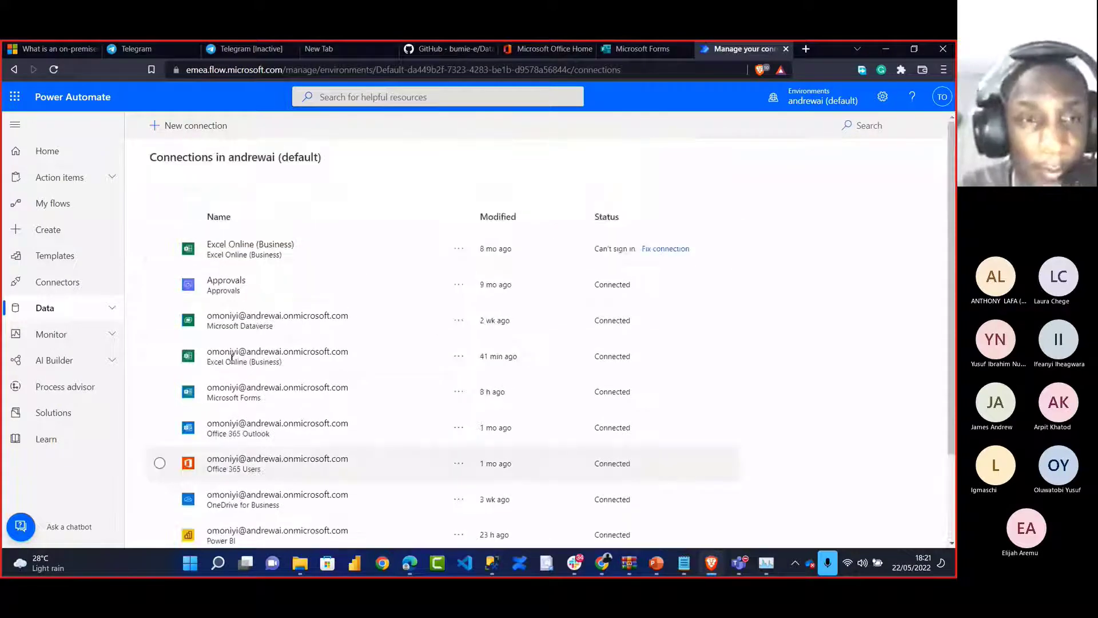
scroll(231, 357, "down", 2)
scroll(246, 387, "up", 2)
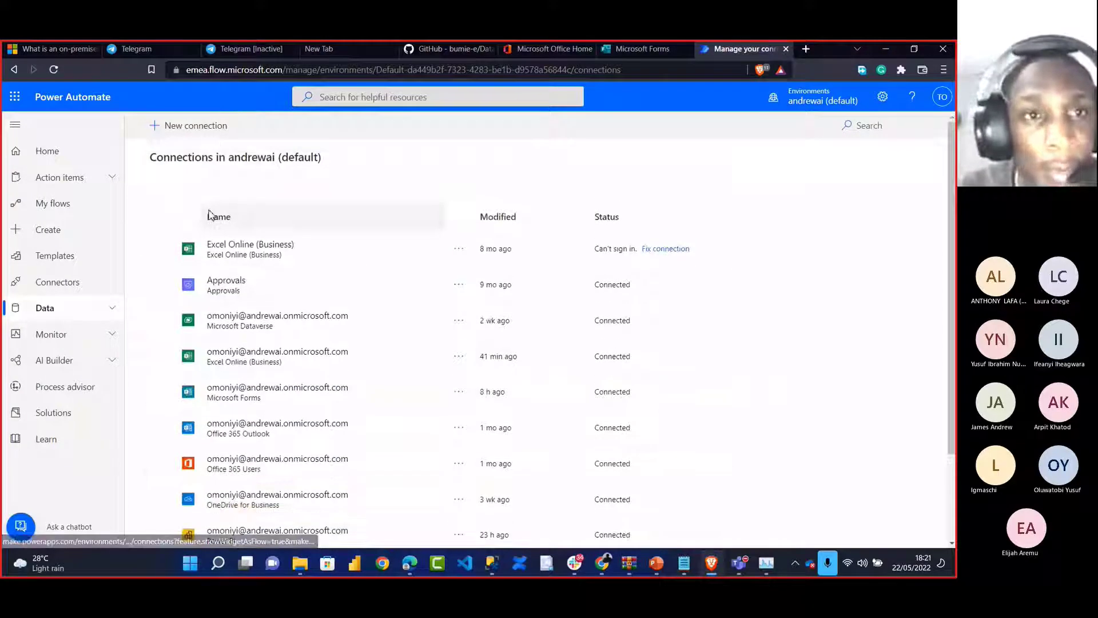
left_click(181, 127)
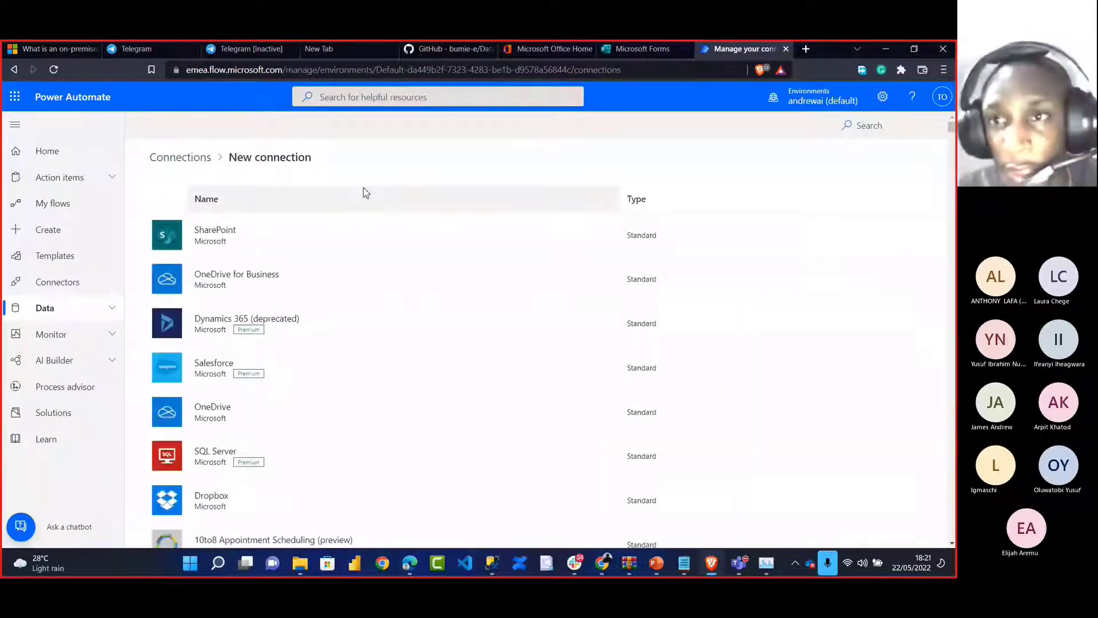
Search connectors for 'sql' and pick SQL Server
left_click(872, 131)
type("sq")
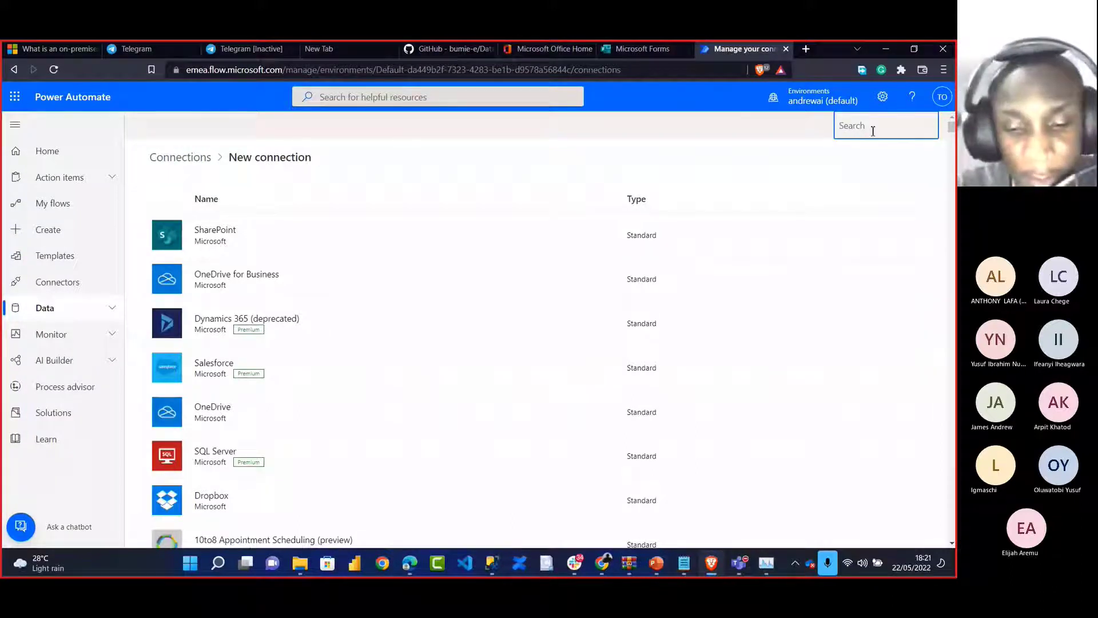
type("l")
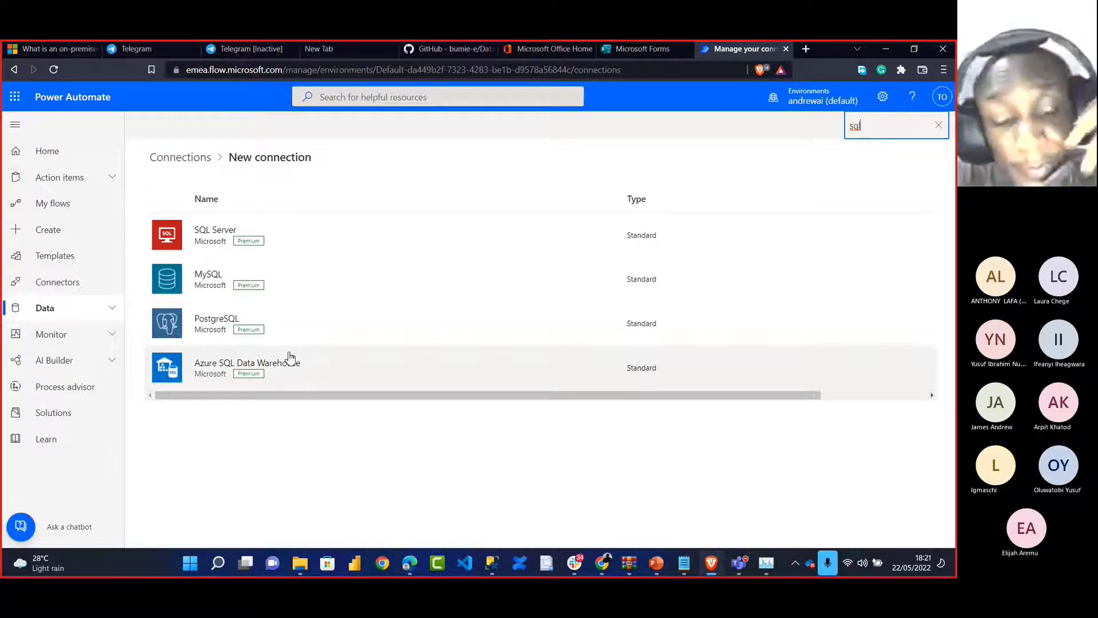
left_click(200, 246)
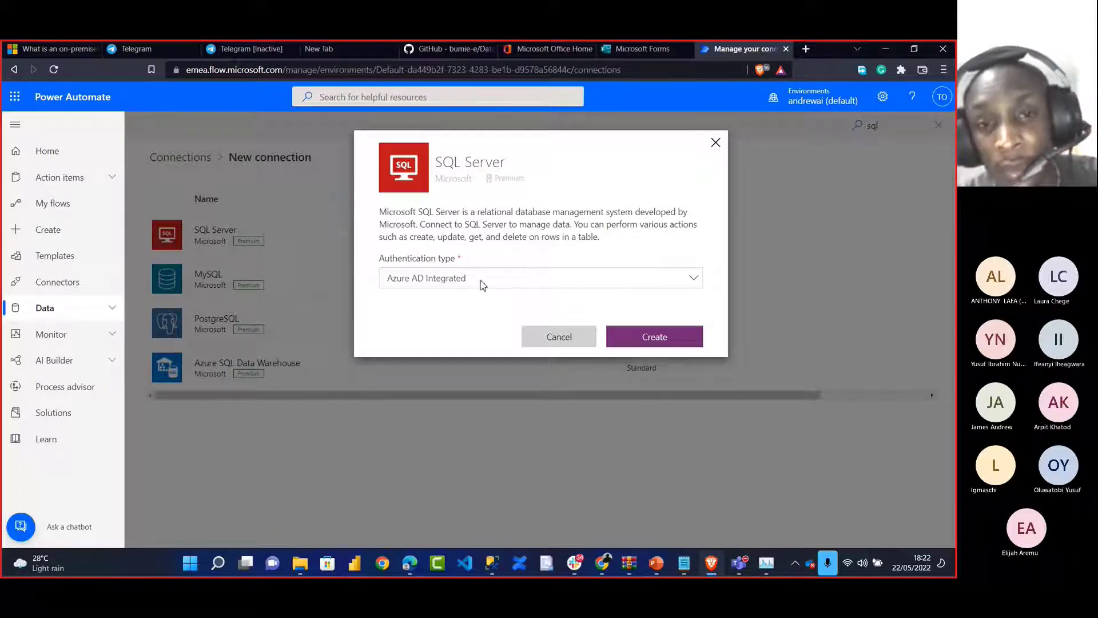
Set Authentication type to Windows Authentication, then go to SSMS for the server name
left_click(686, 283)
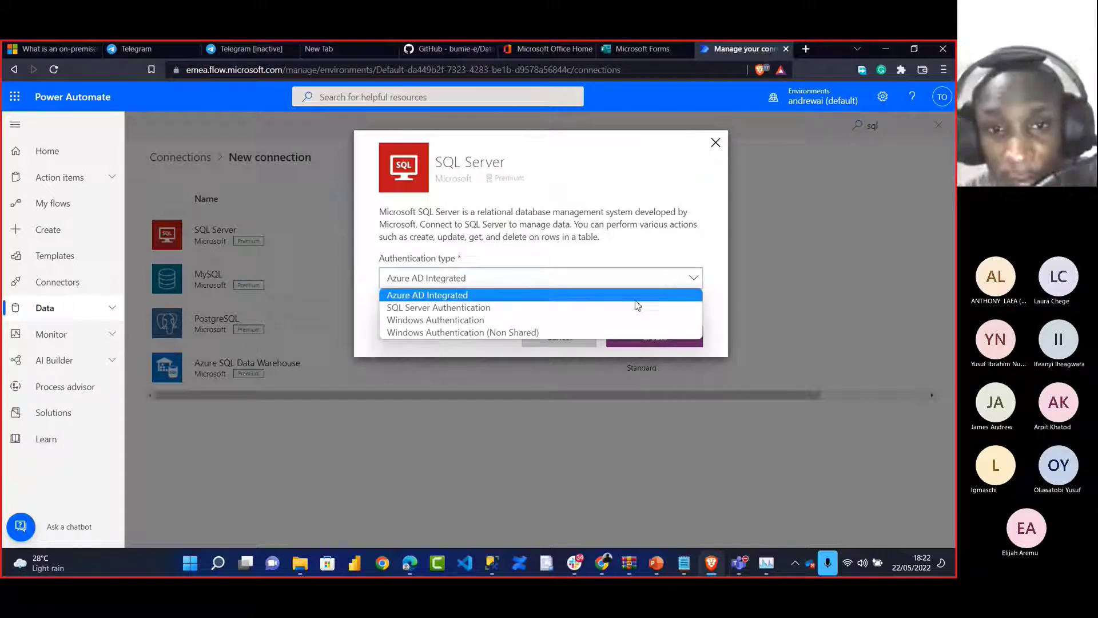
left_click(605, 319)
left_click(487, 329)
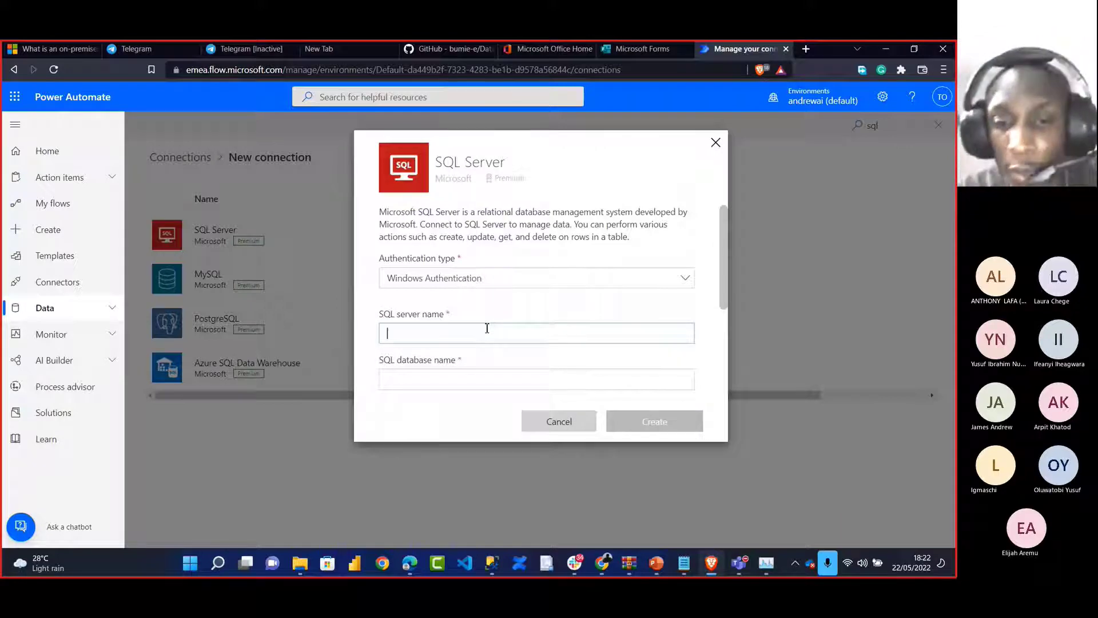
left_click(493, 564)
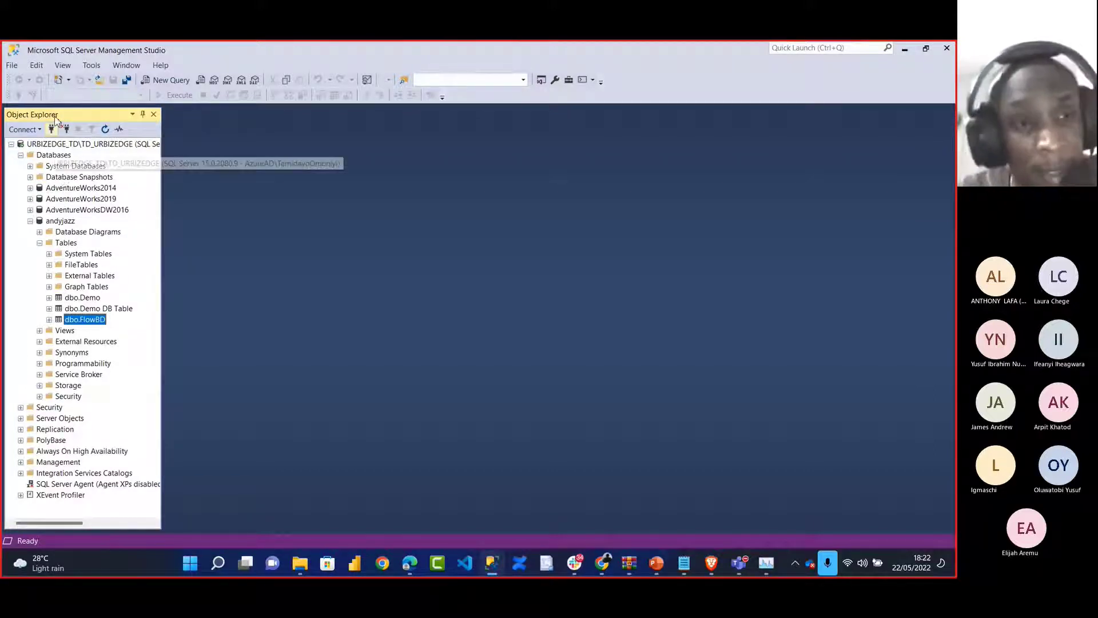
Refresh andyjazz and select server name URBIZEDGE_TD\TD_URBIZEDGE in its connection properties
left_click(61, 222)
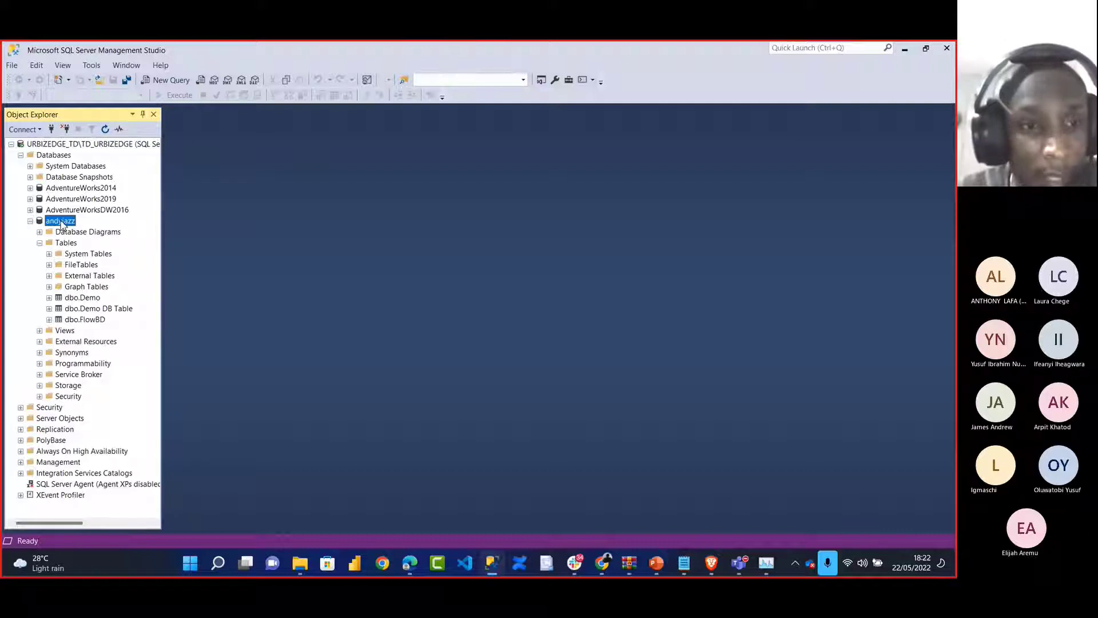
right_click(62, 224)
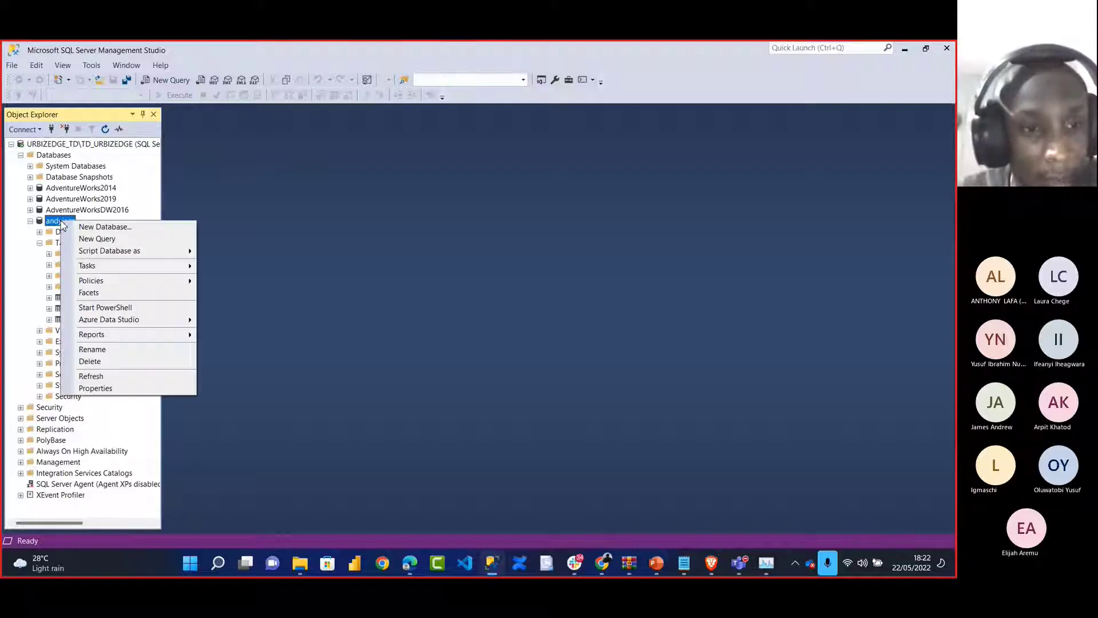
left_click(103, 379)
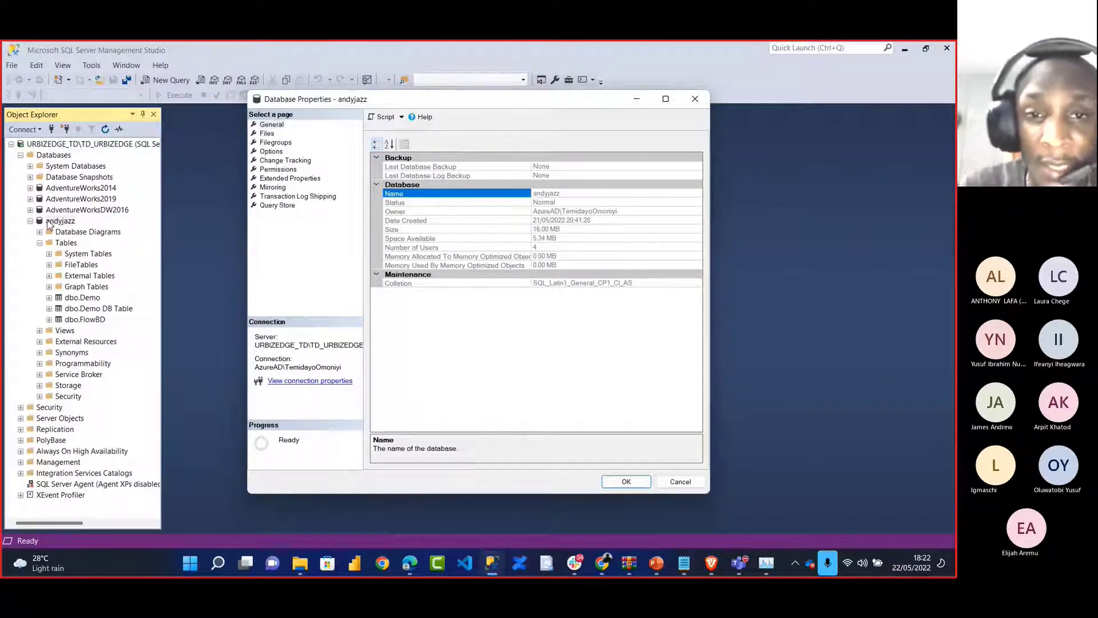
left_click(304, 381)
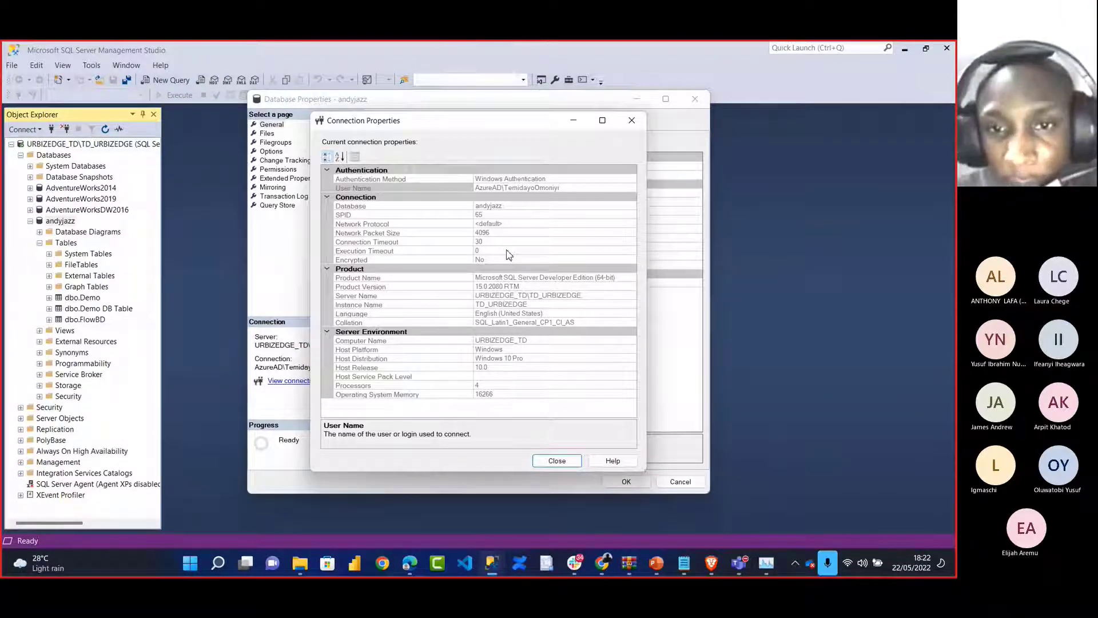
left_click(591, 295)
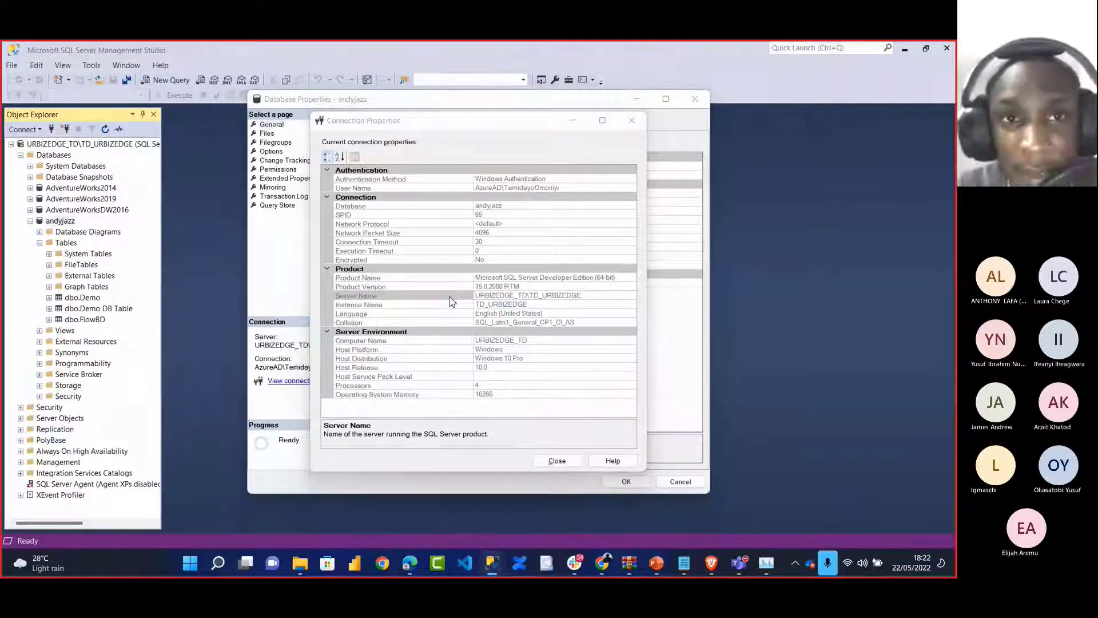
key("alt+Tab")
key("alt+Tab")
key("alt+Tab")
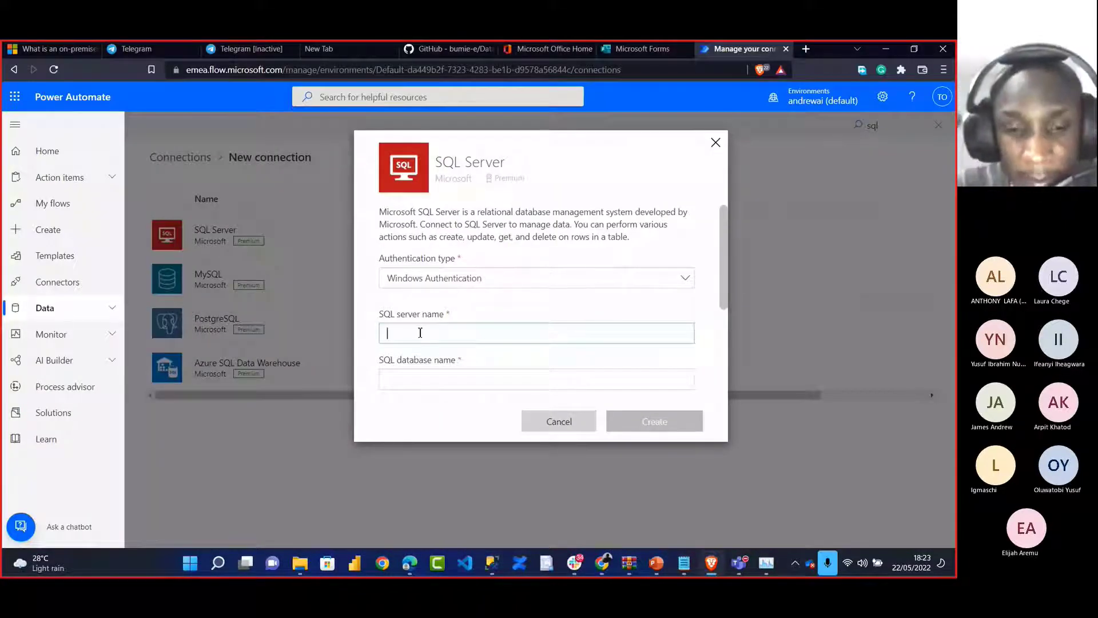
Paste URBIZEDGE_TD\TD_URBIZEDGE as SQL server name and enter andyjazz as database name
type("URBIZEDGE_TD\\TD_URBIZEDGE")
left_click(397, 376)
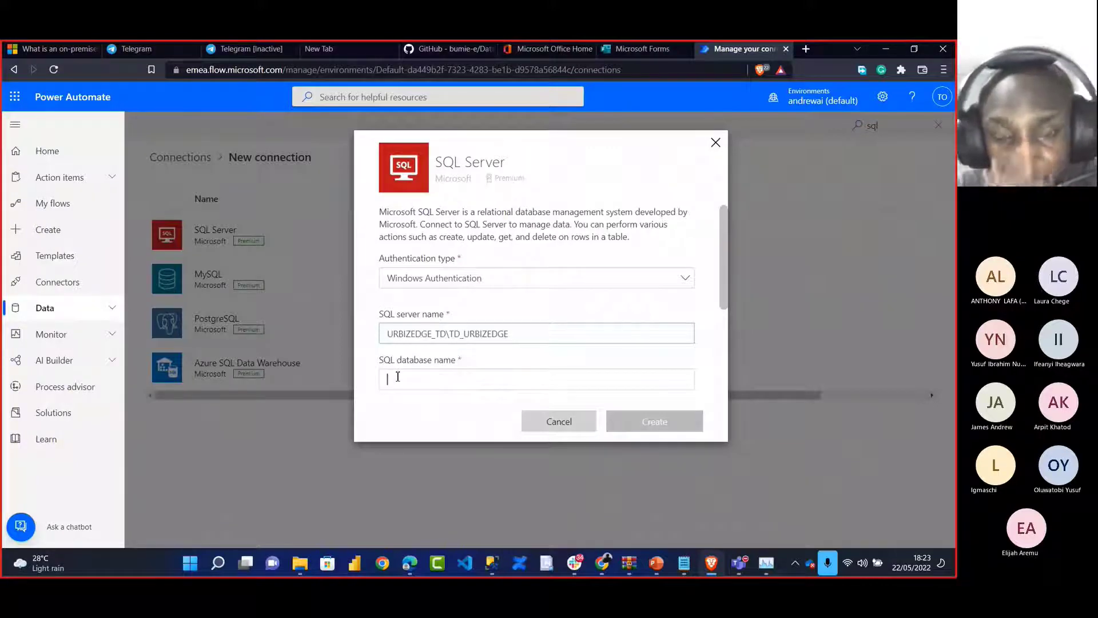
type("andy")
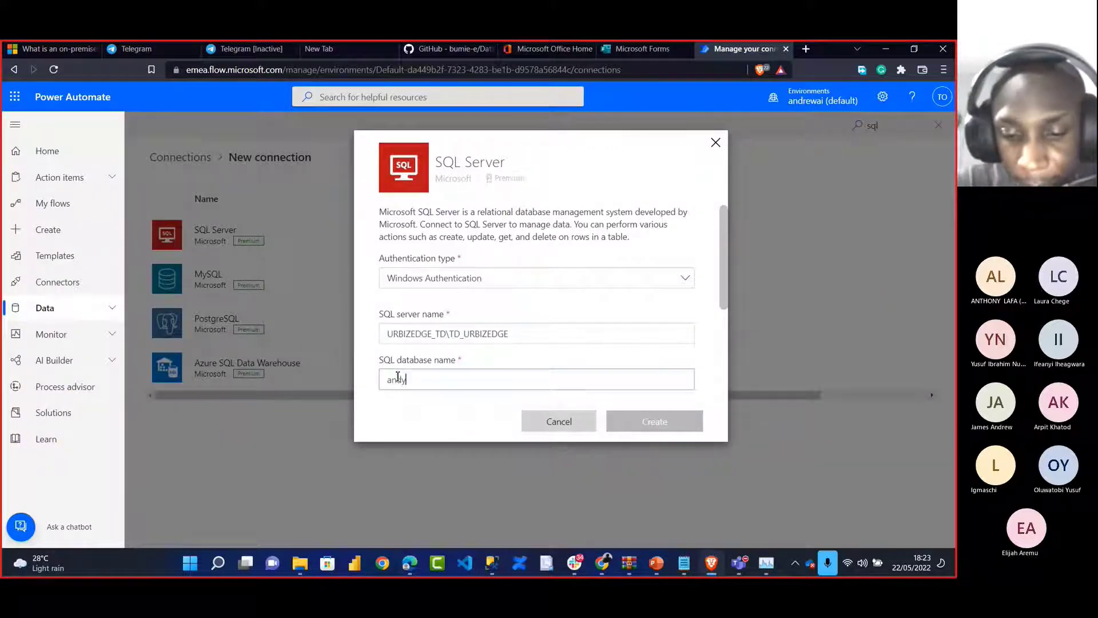
type("jazz")
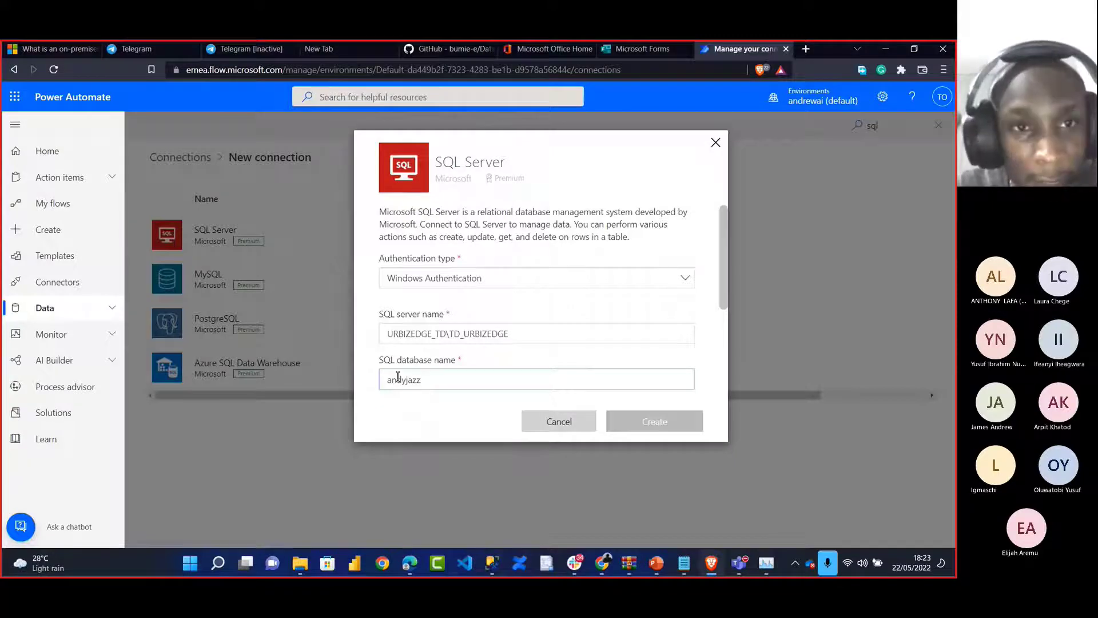
key("alt+Tab")
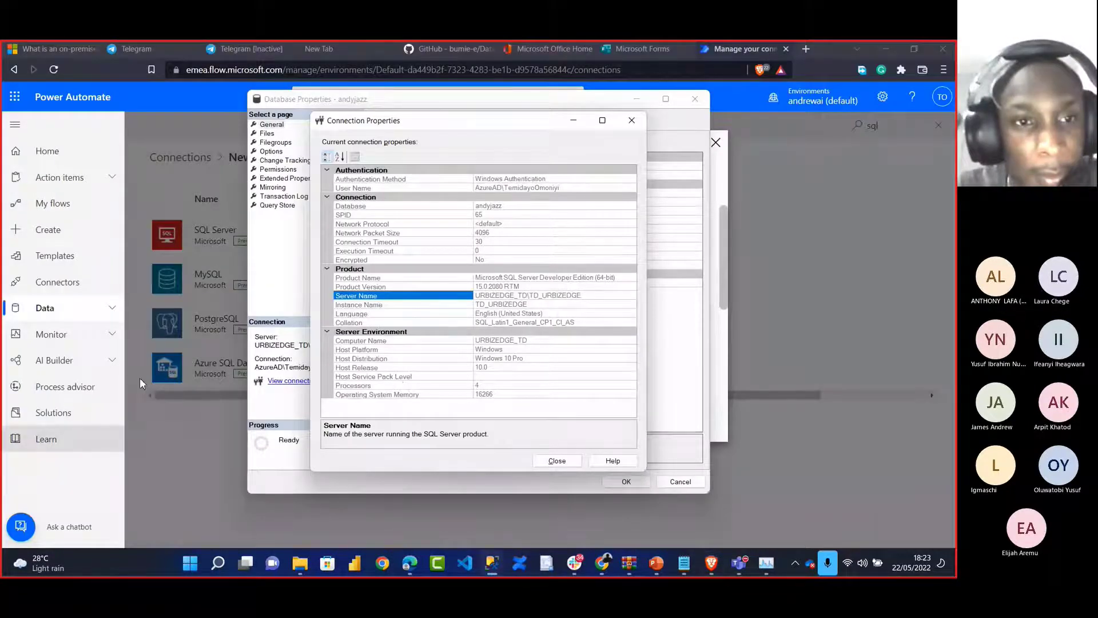
key("alt+Tab")
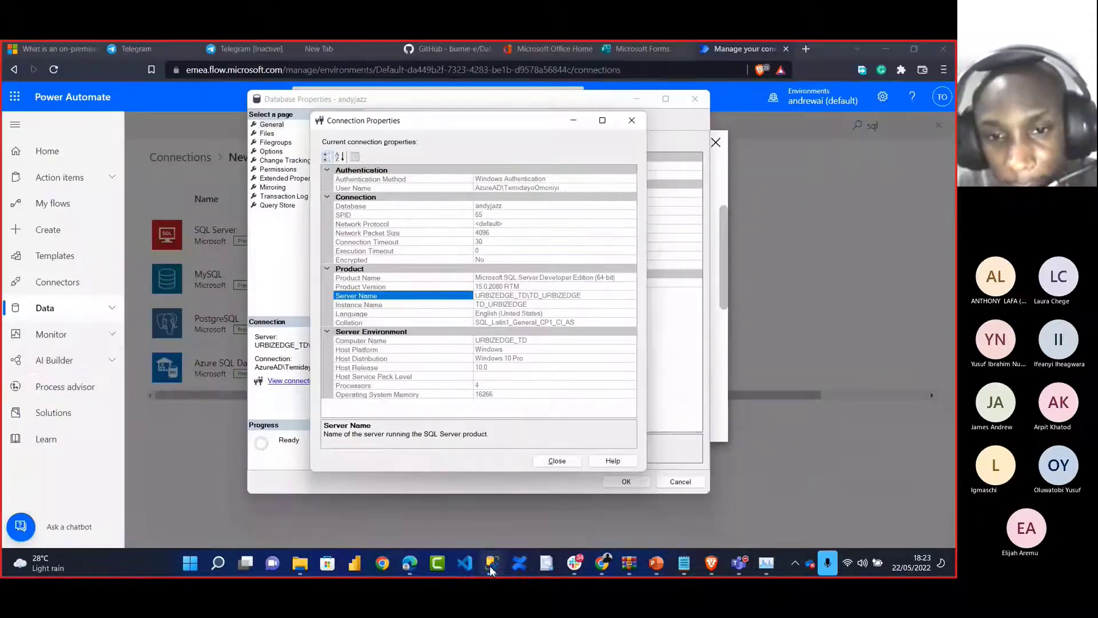
left_click(491, 566)
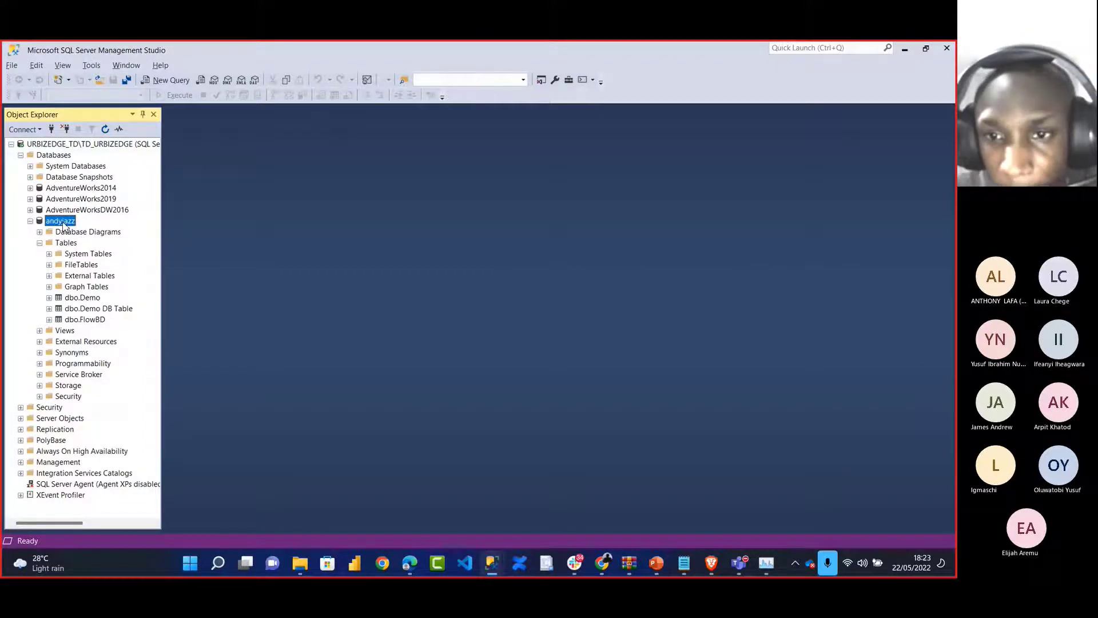
key("alt+Tab")
scroll(723, 353, "down", 3)
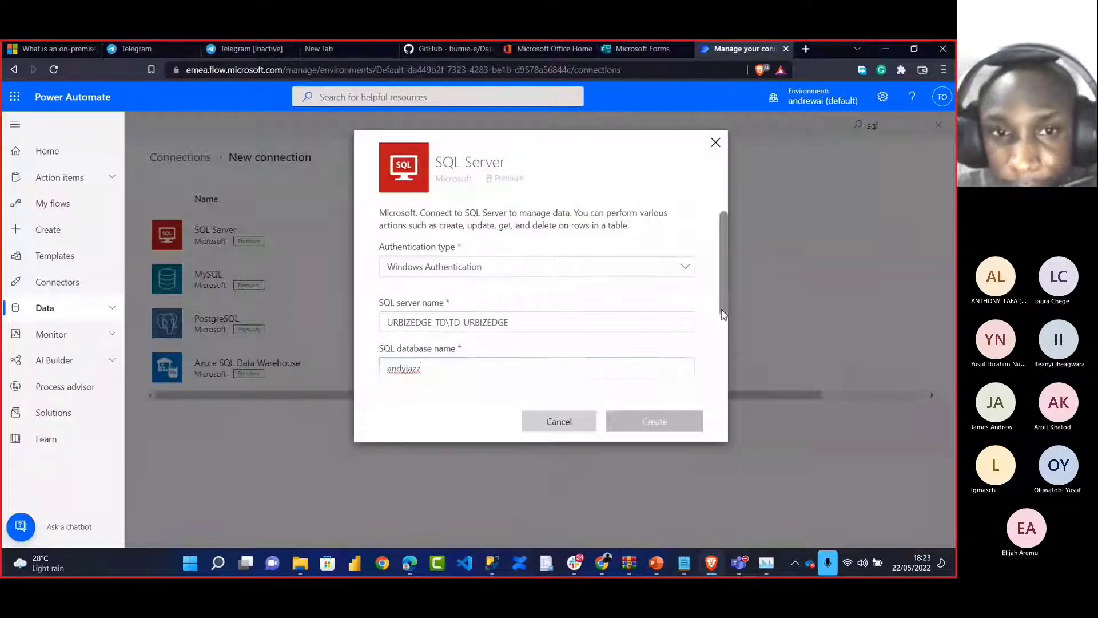
scroll(600, 308, "down", 2)
Copy the user name from SSMS connection properties into the Username field
left_click(564, 281)
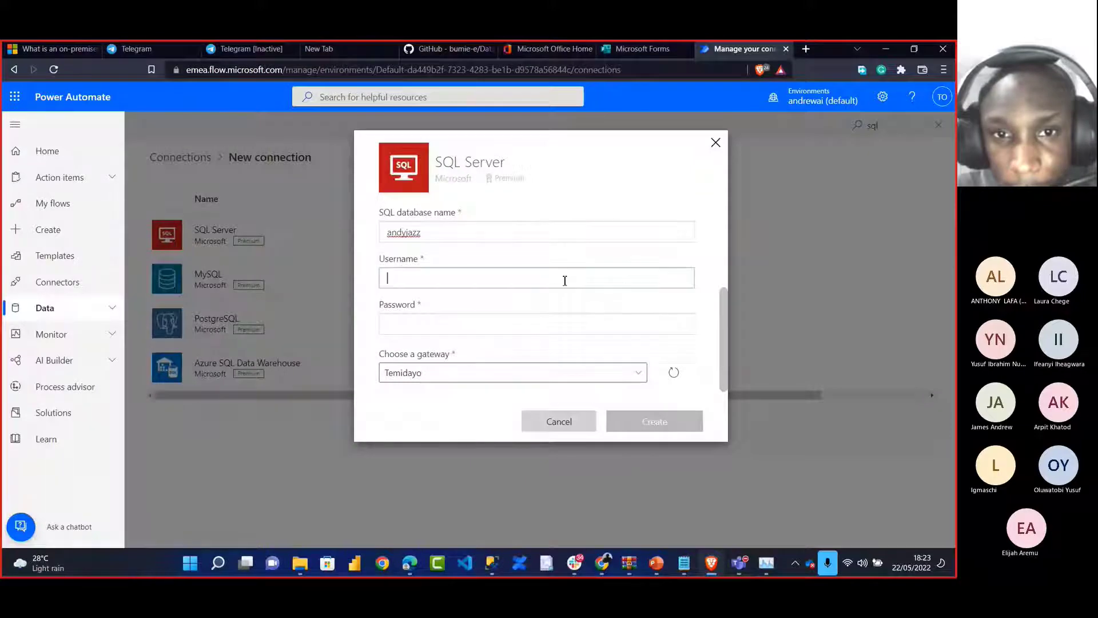
key("alt+Tab")
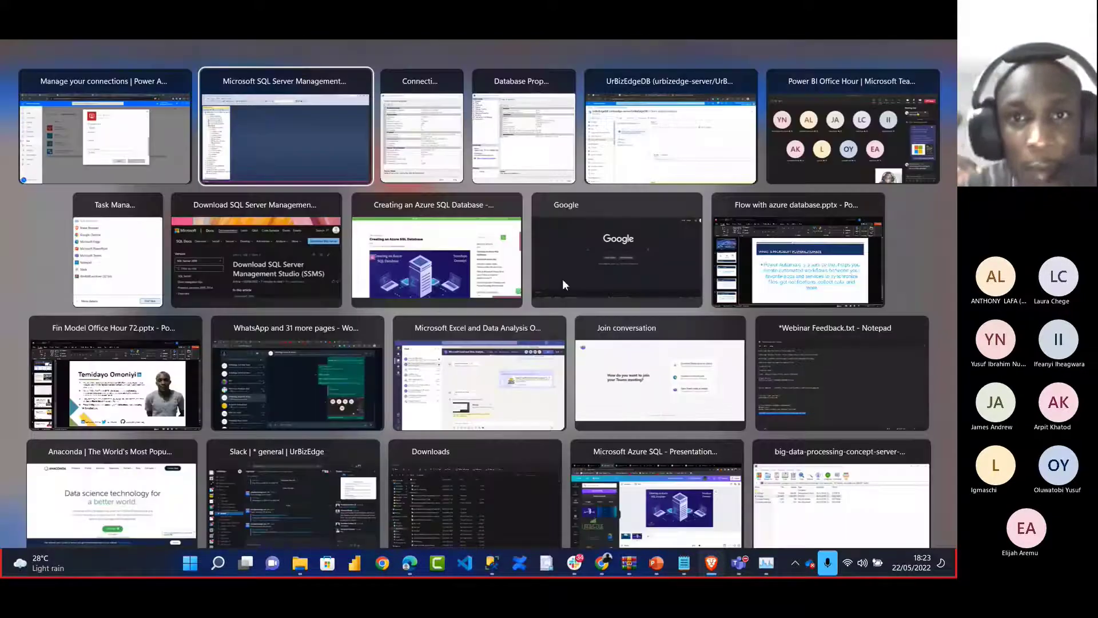
key("alt+Tab")
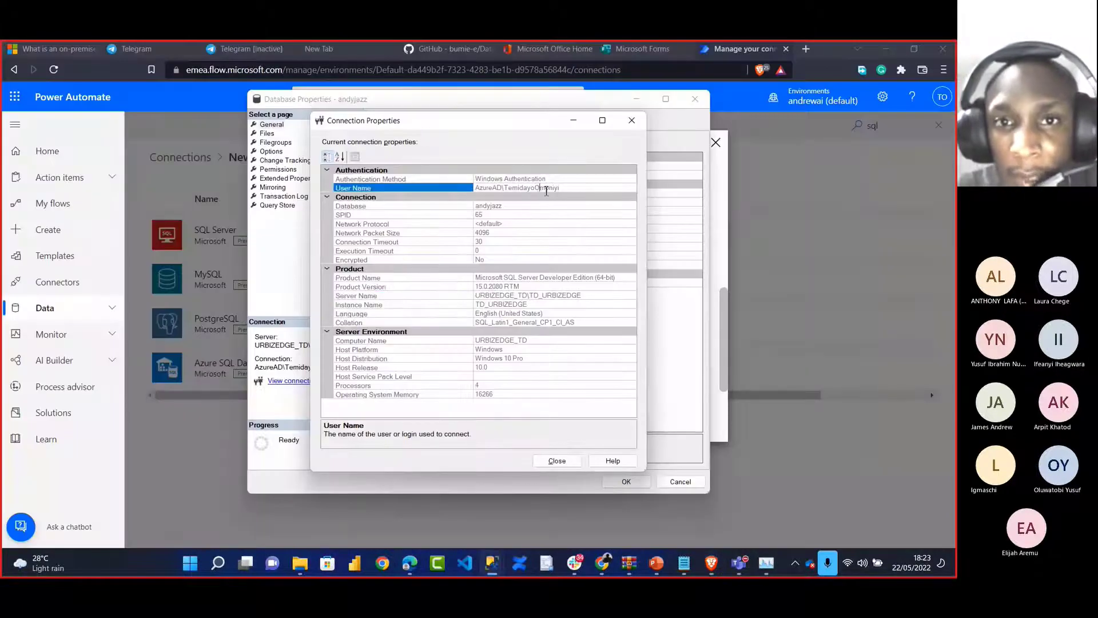
left_click_drag(559, 187, 470, 194)
key("ctrl+c")
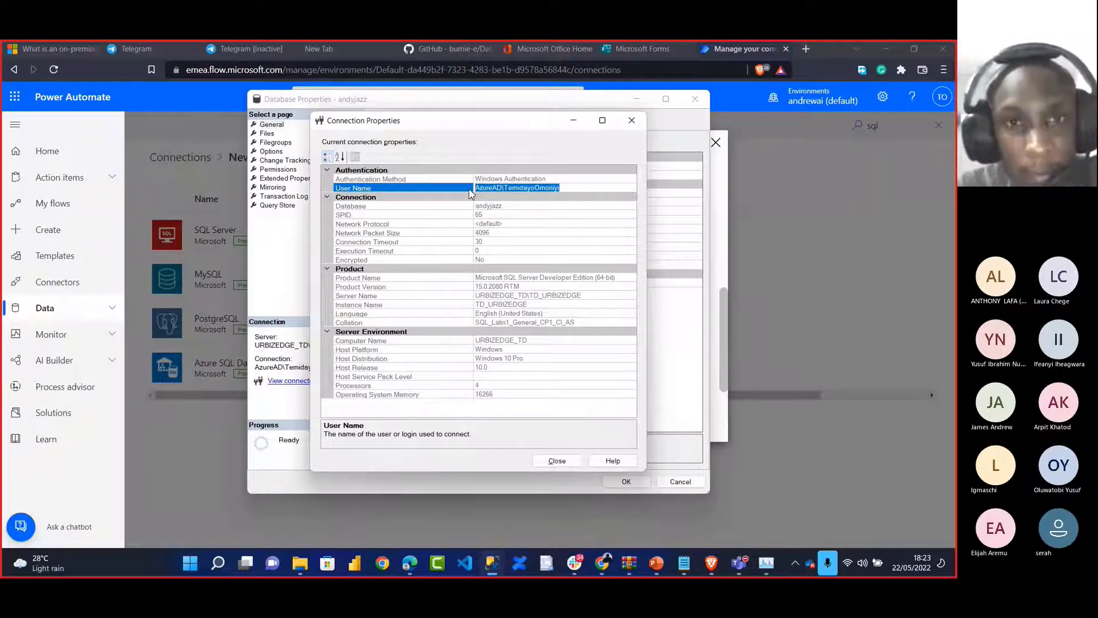
key("alt+Tab")
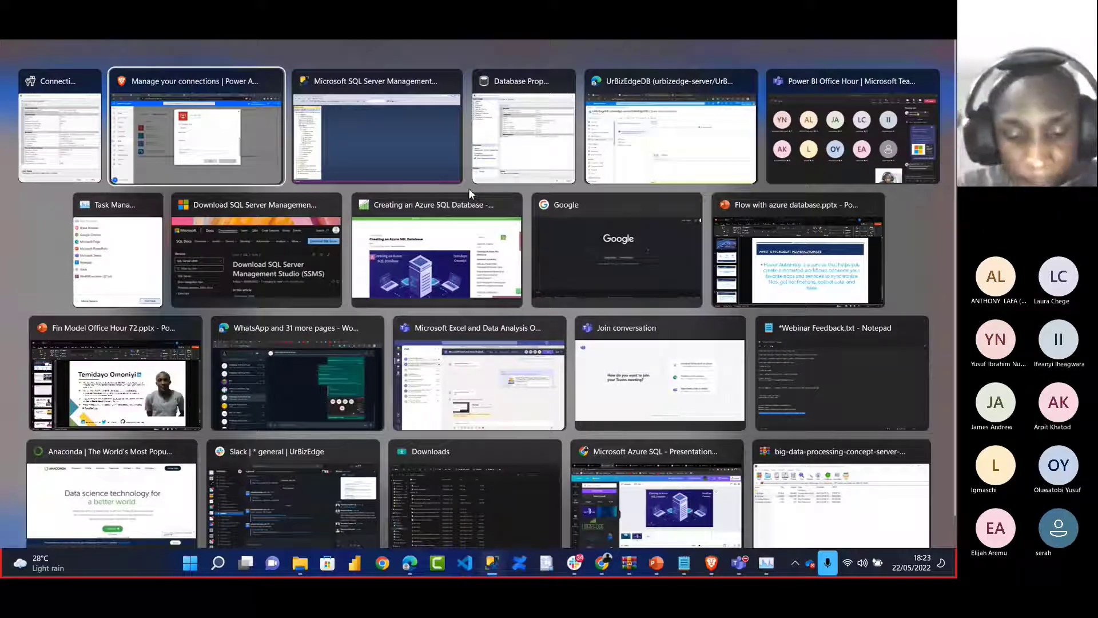
left_click(535, 278)
key("ctrl+v")
Enter the account password and close the new connection form
left_click(466, 320)
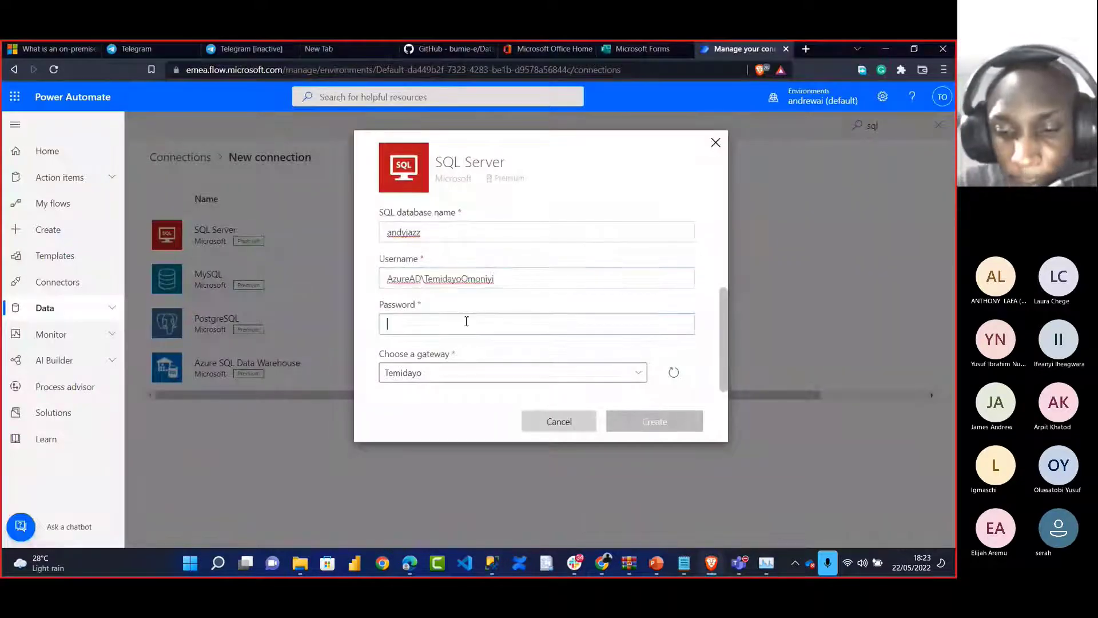
type("*********")
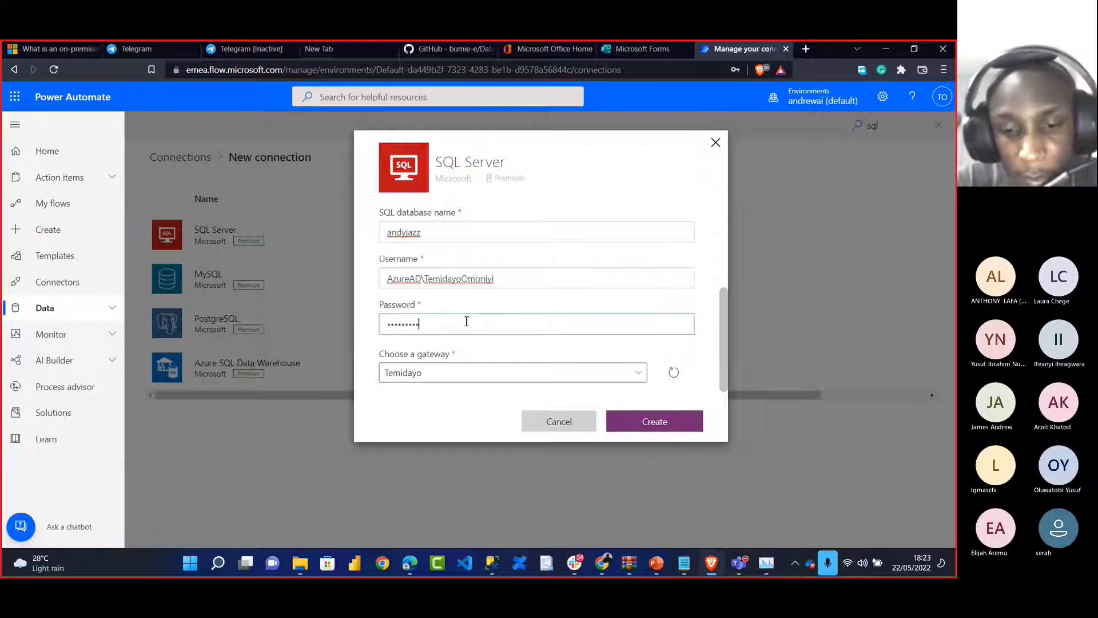
type("********")
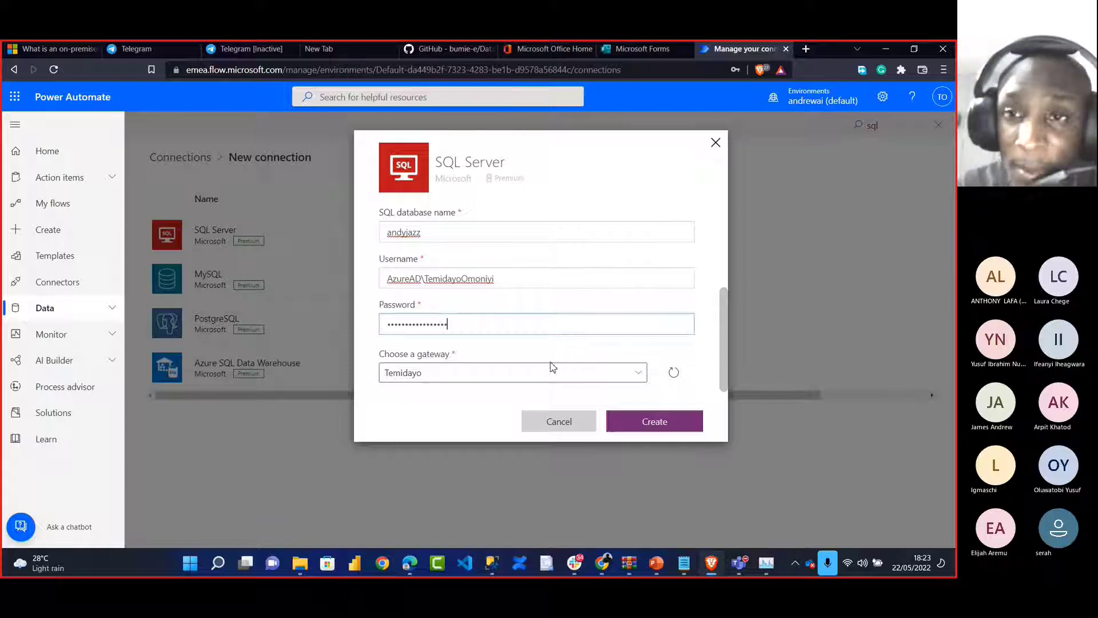
left_click(715, 142)
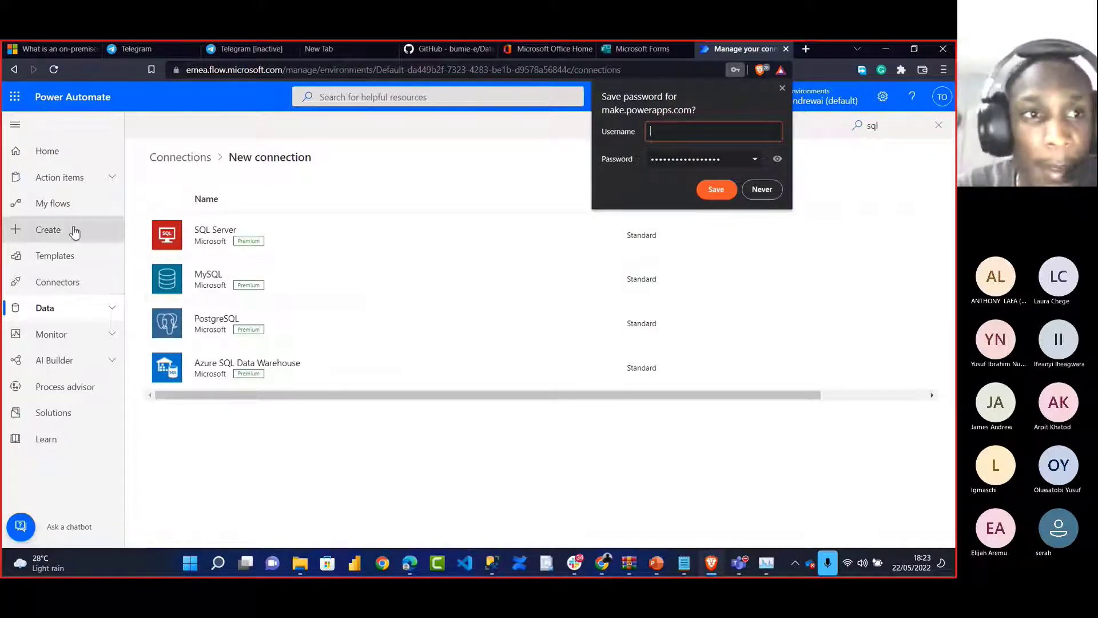
Return to the Power Automate home page, decline saving the password, and review the account and environments
left_click(49, 151)
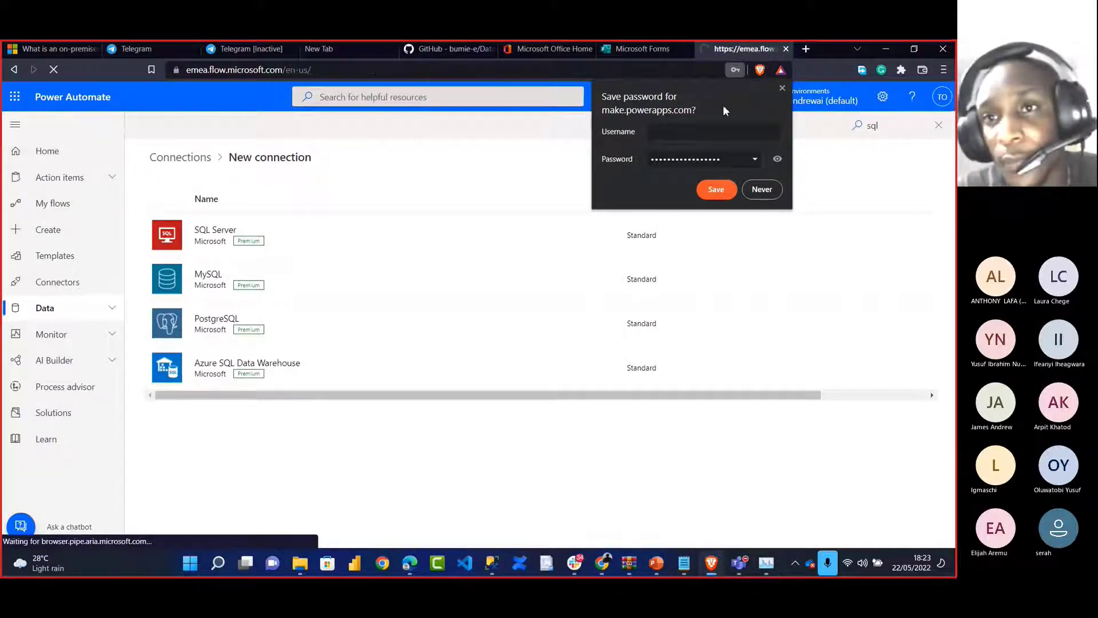
left_click(781, 89)
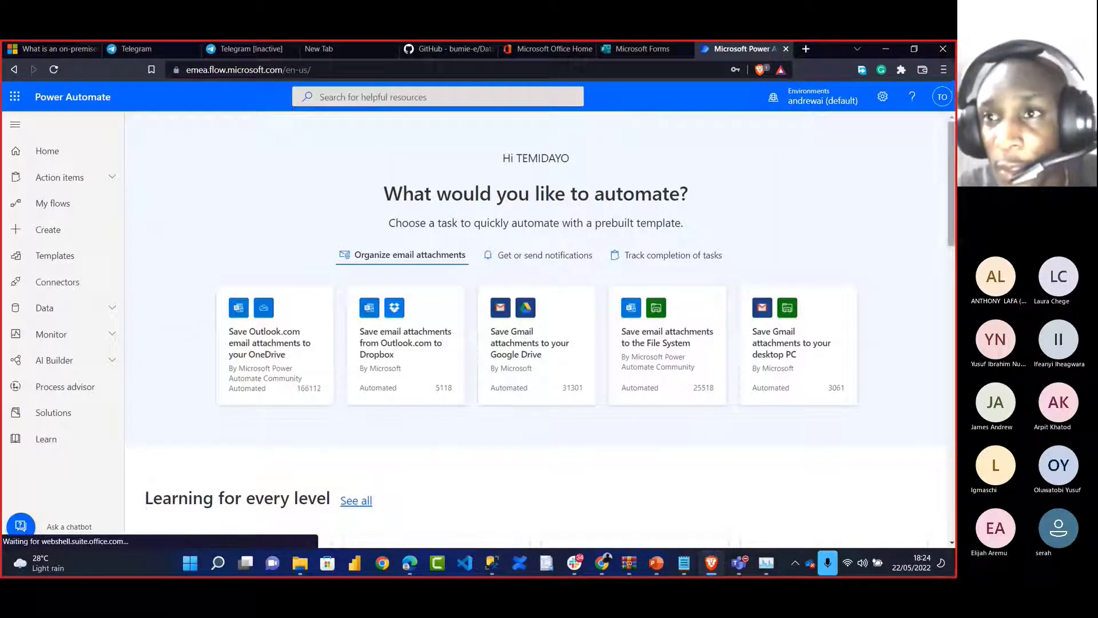
left_click(936, 106)
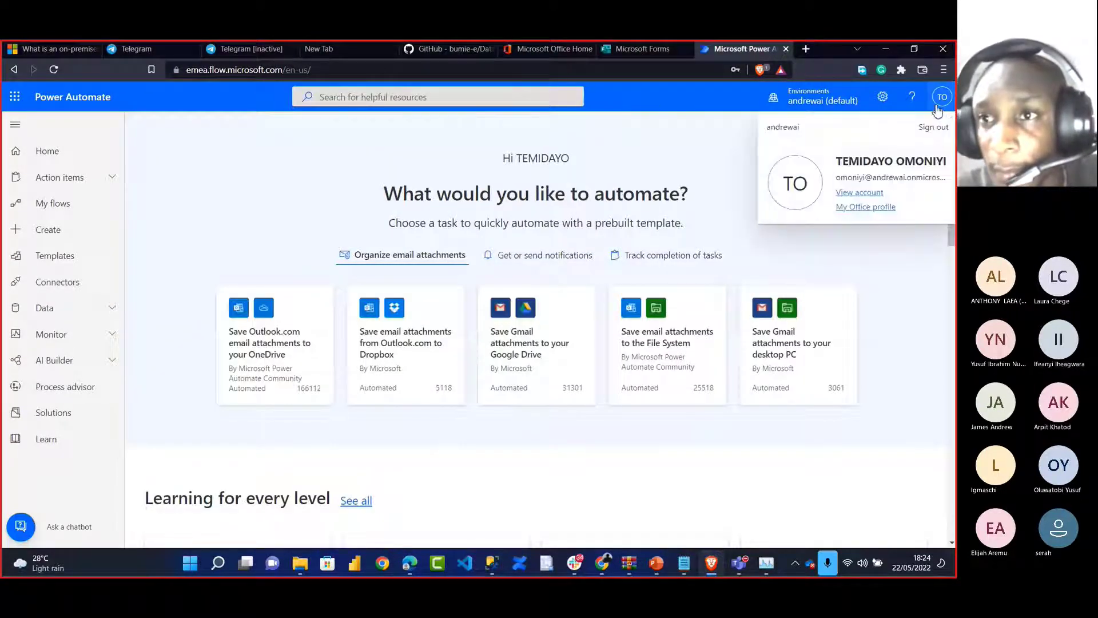
left_click(911, 234)
left_click(778, 106)
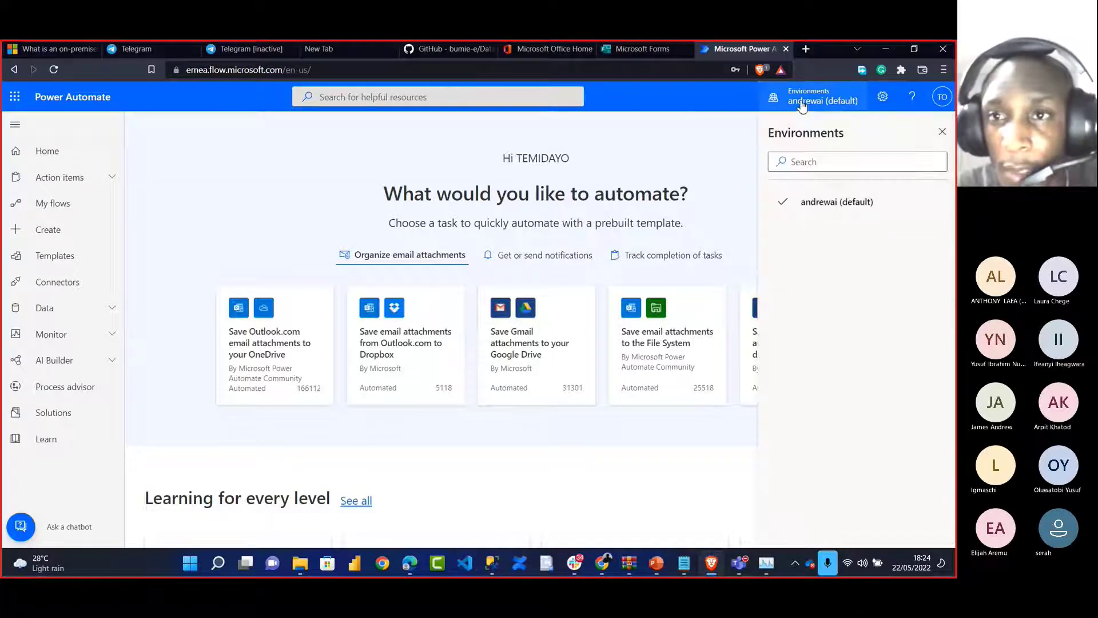
Open My flows and look through the Install options, including the on-premises data gateway
left_click(54, 206)
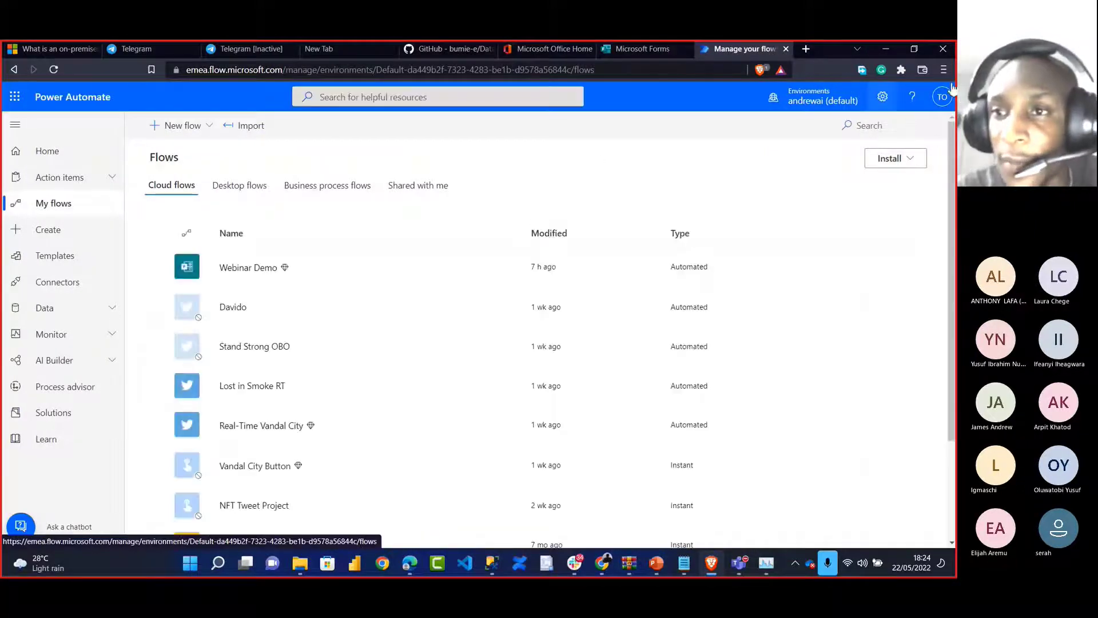
left_click(912, 161)
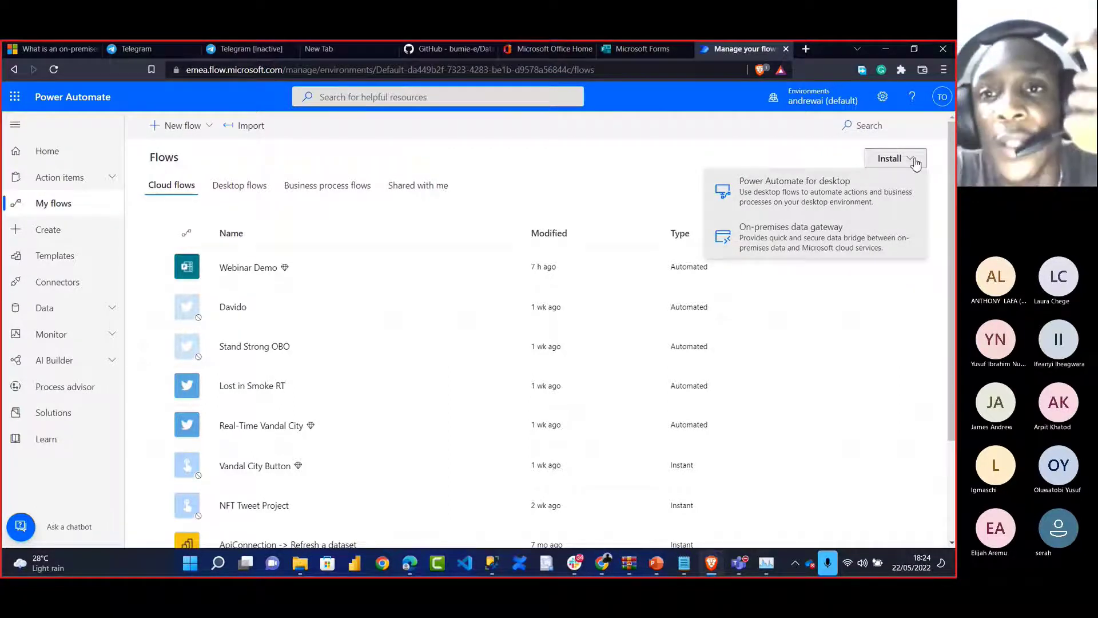
left_click(621, 164)
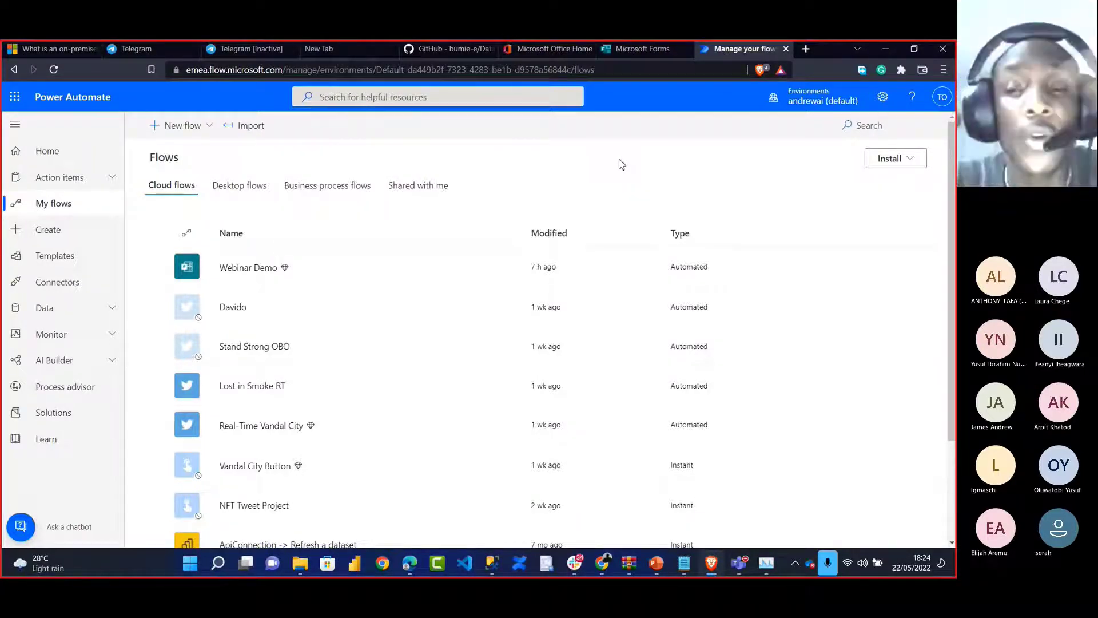
Google 'on premise gateway' in a new tab and read the Microsoft Docs gateway article
left_click(803, 49)
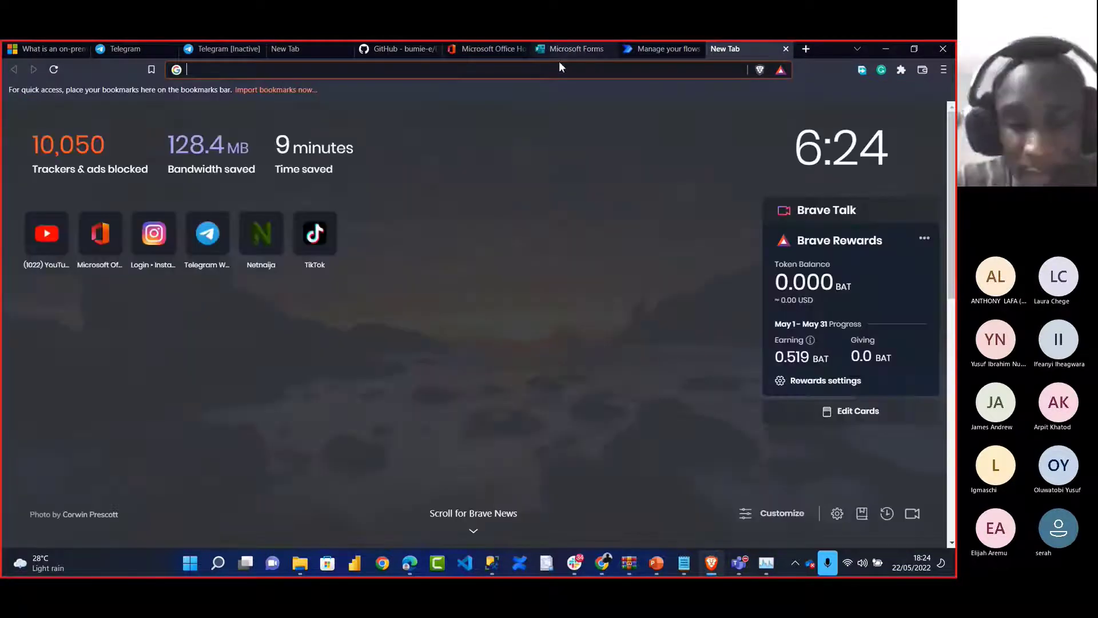
left_click(557, 67)
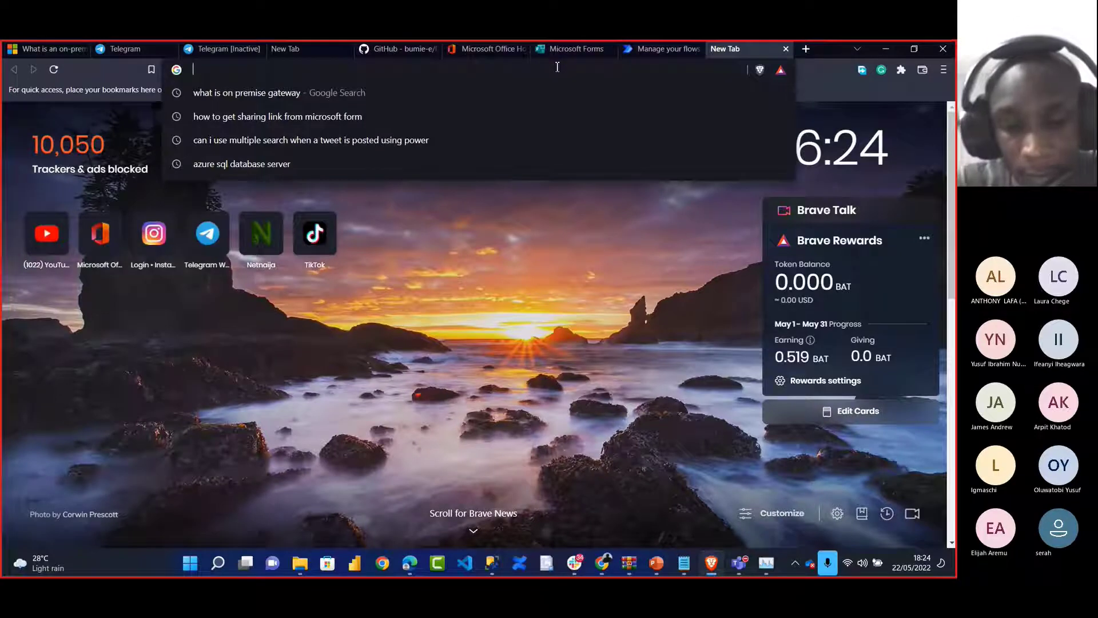
type("on premise gateway")
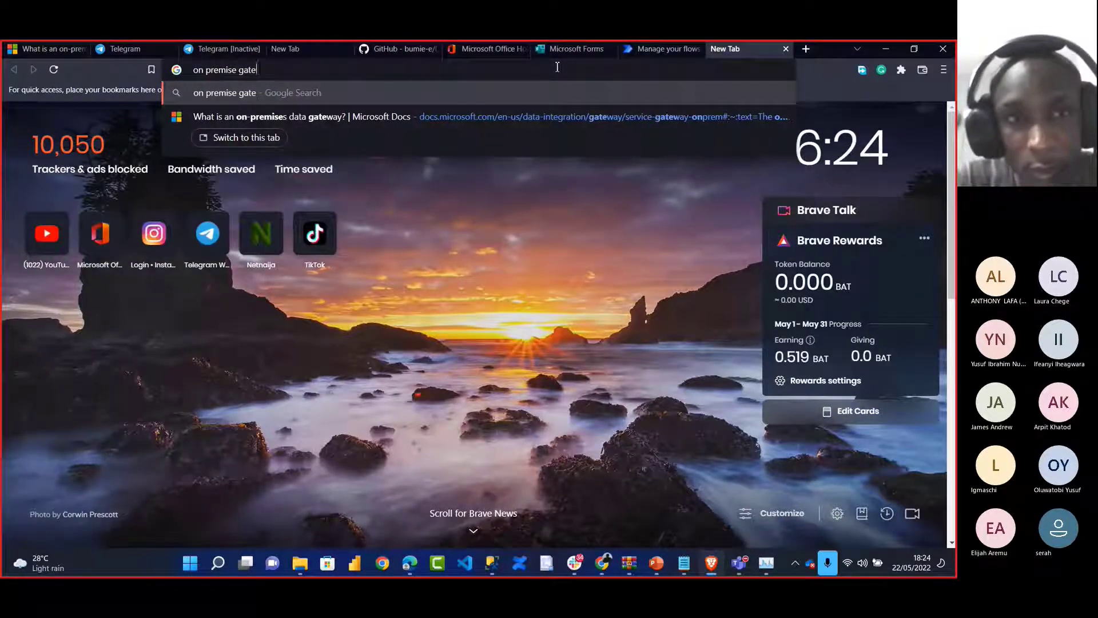
key("Return")
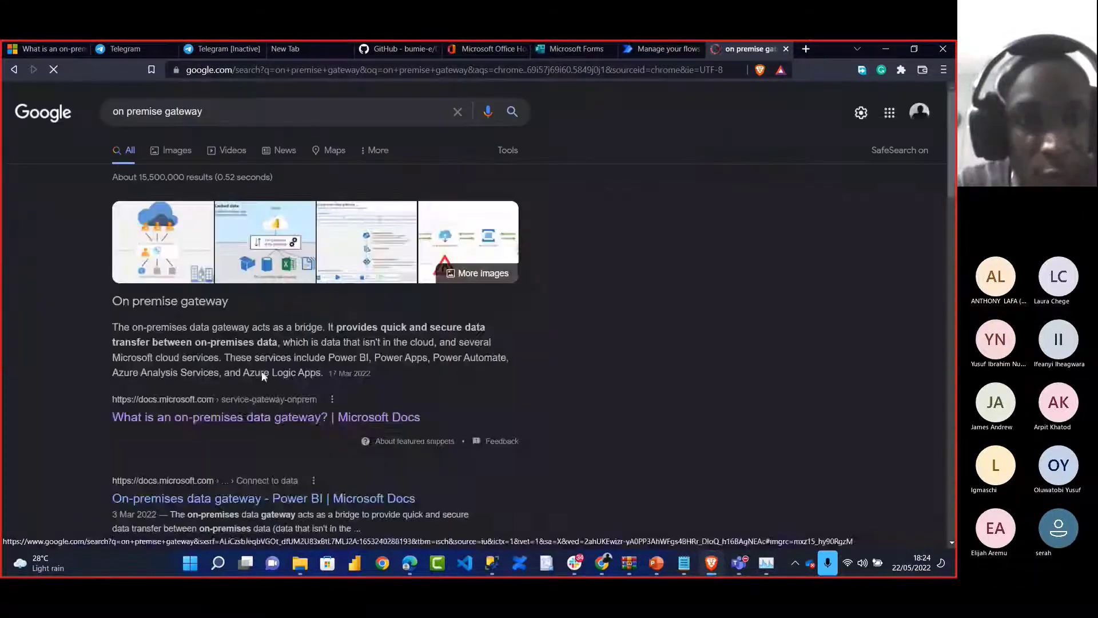
left_click(239, 420)
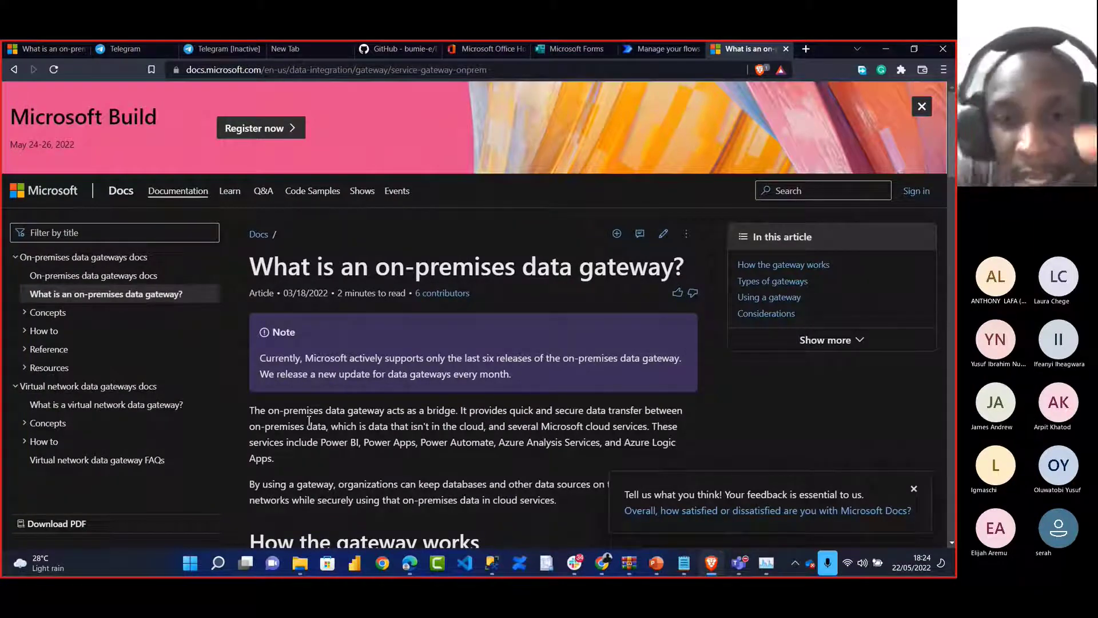
scroll(309, 420, "down", 2)
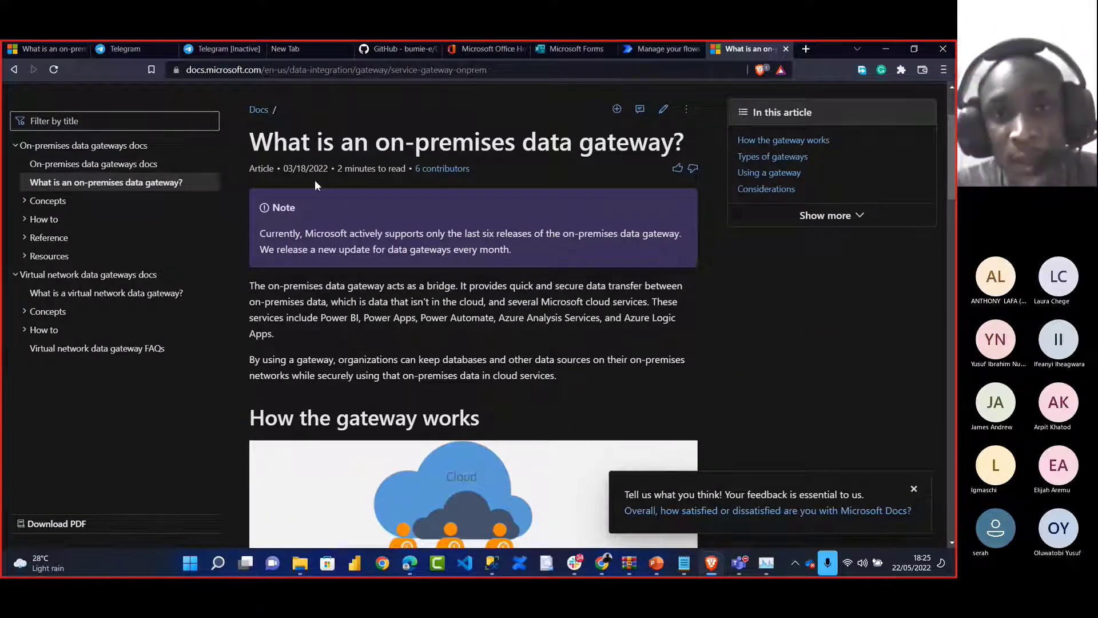
Send the article's URL in the Power BI Office Hour meeting chat, then return to the browser
left_click(485, 69)
key("ctrl+c")
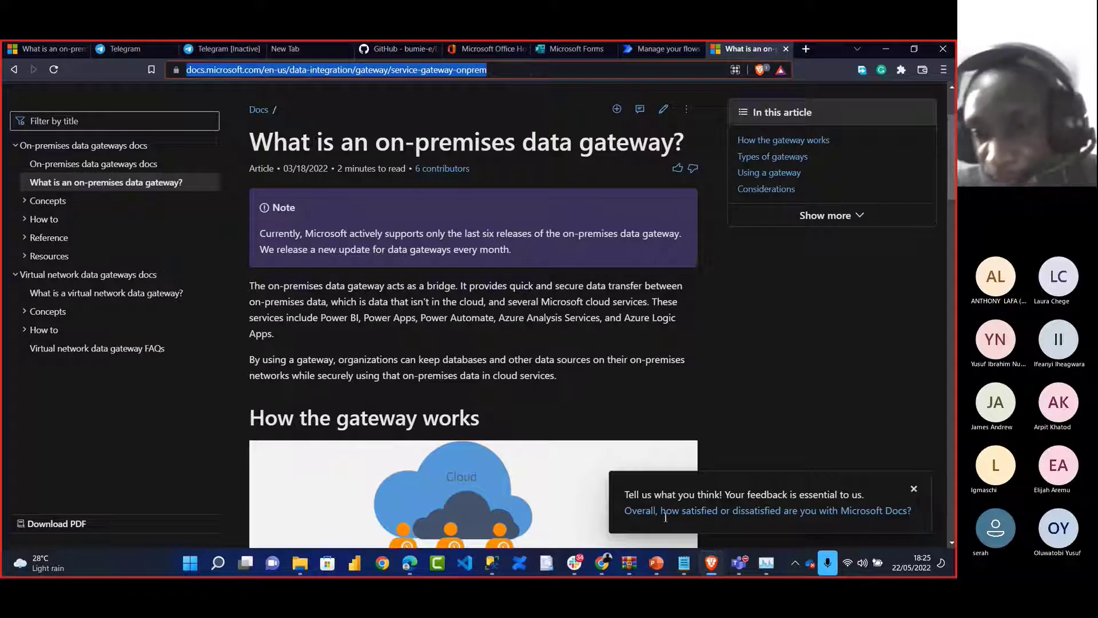
left_click(739, 563)
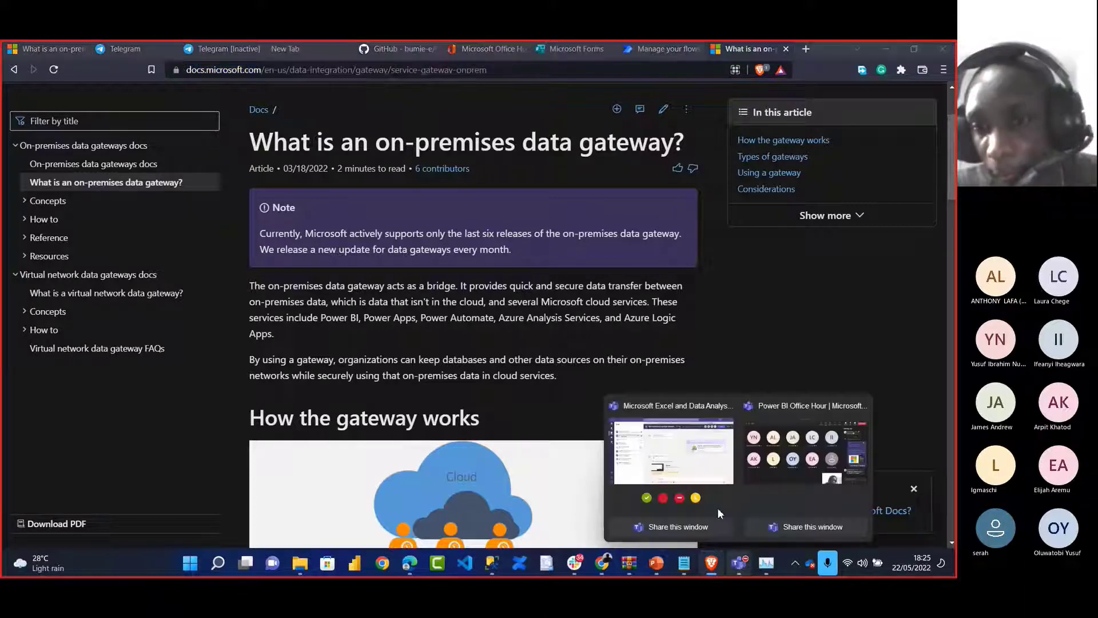
left_click(778, 457)
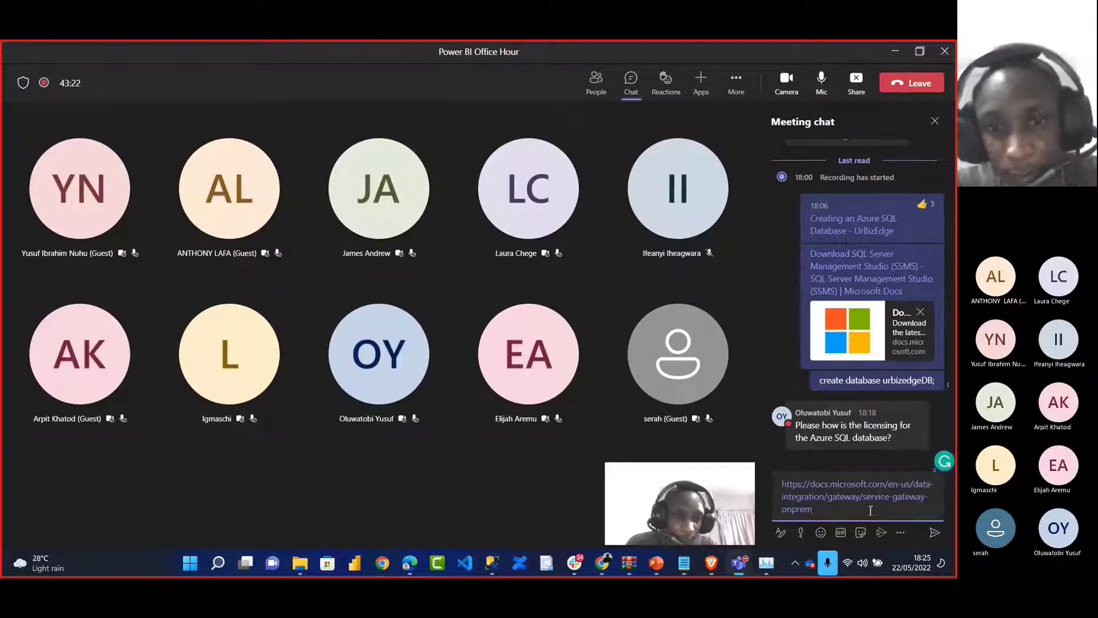
key("ctrl+v")
key("Return")
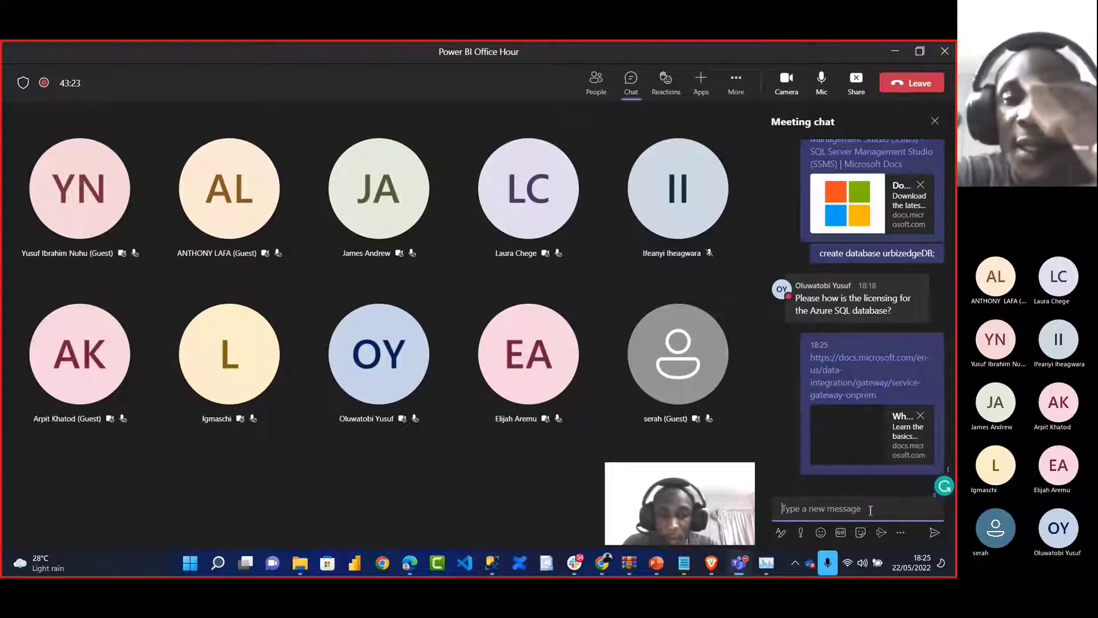
key("alt+Tab")
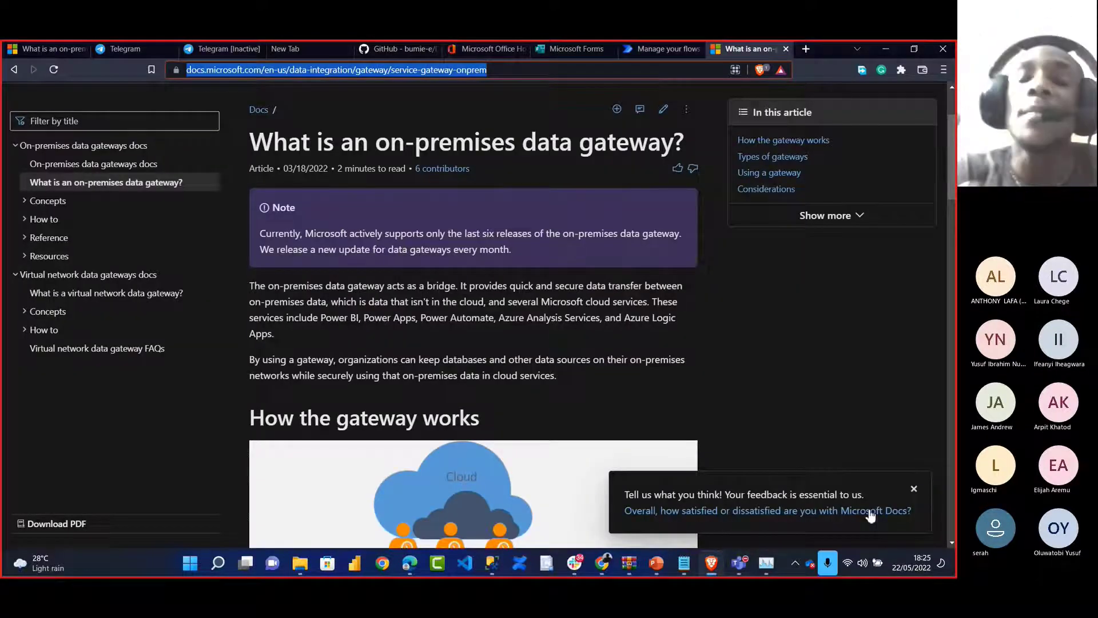
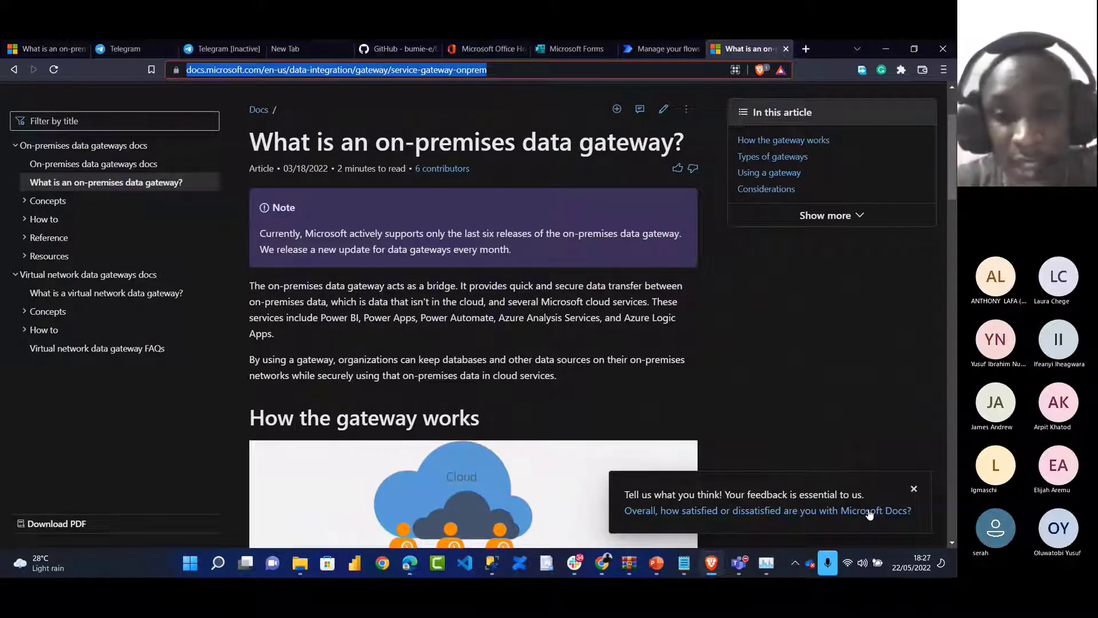
Scroll the gateway article down to the 'How the gateway works' diagram
scroll(869, 514, "down", 5)
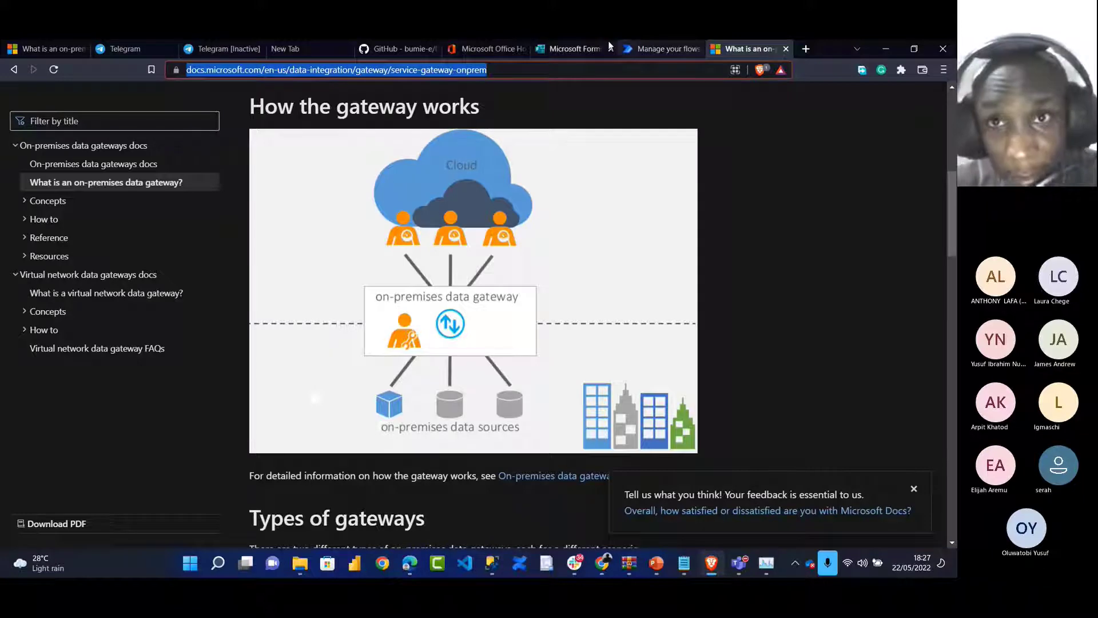
Back on My flows, review the Install dropdown, then launch Free Download Manager from Start
left_click(654, 47)
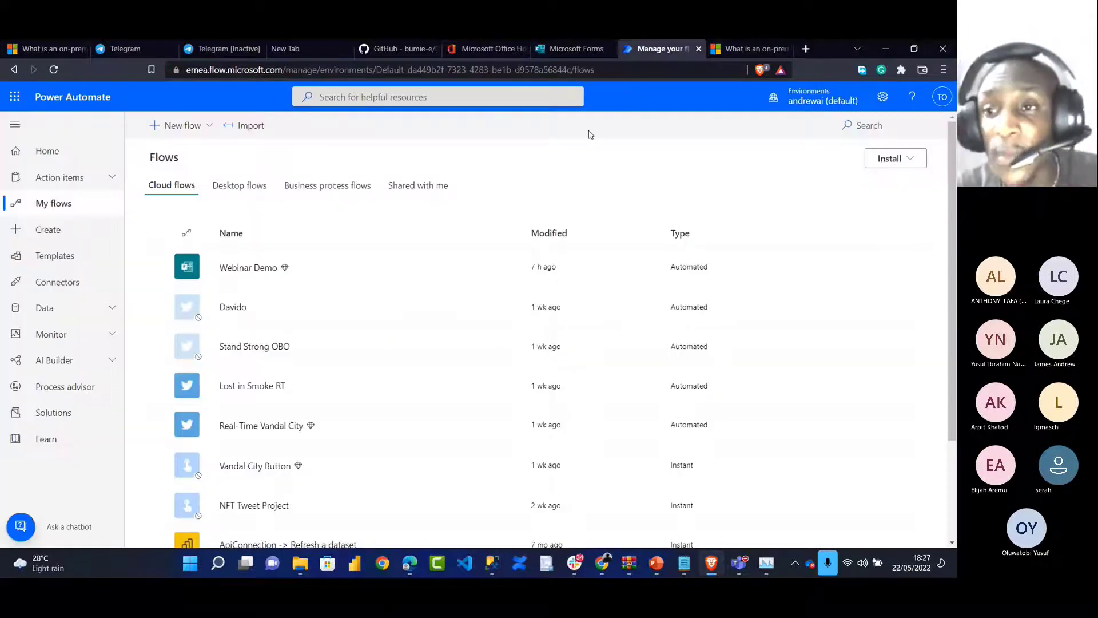
left_click(892, 158)
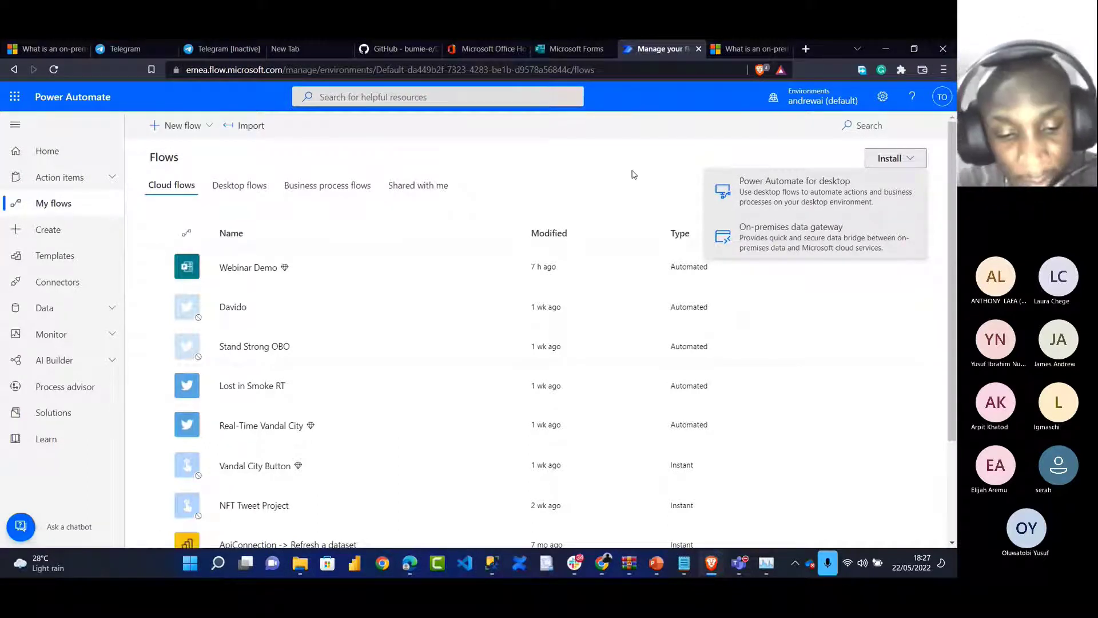
key("super")
type("g")
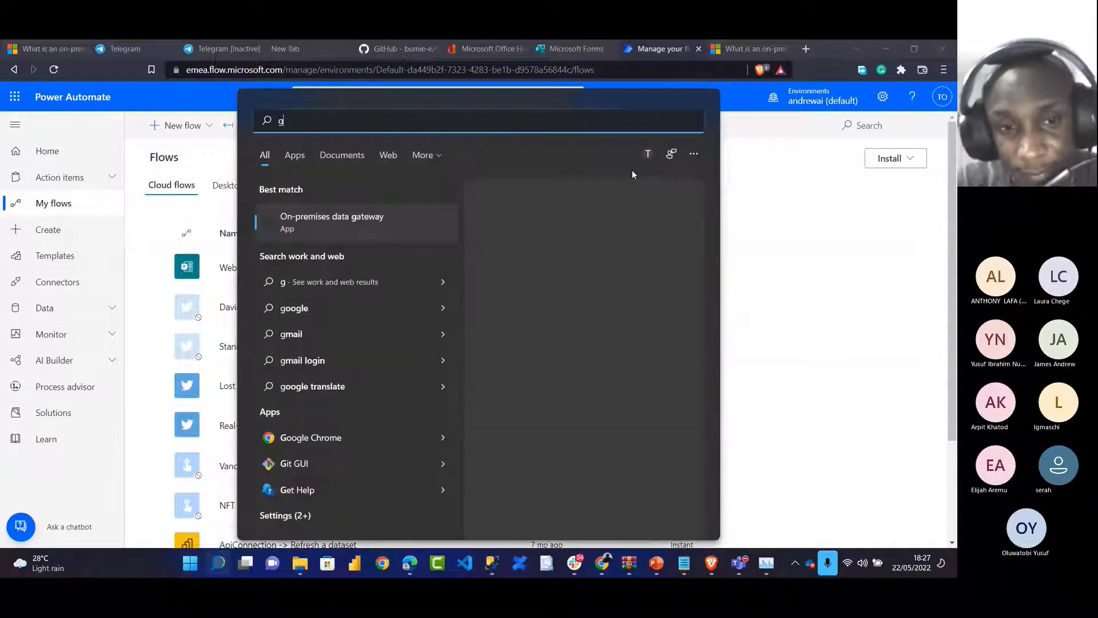
key("BackSpace")
type("fre")
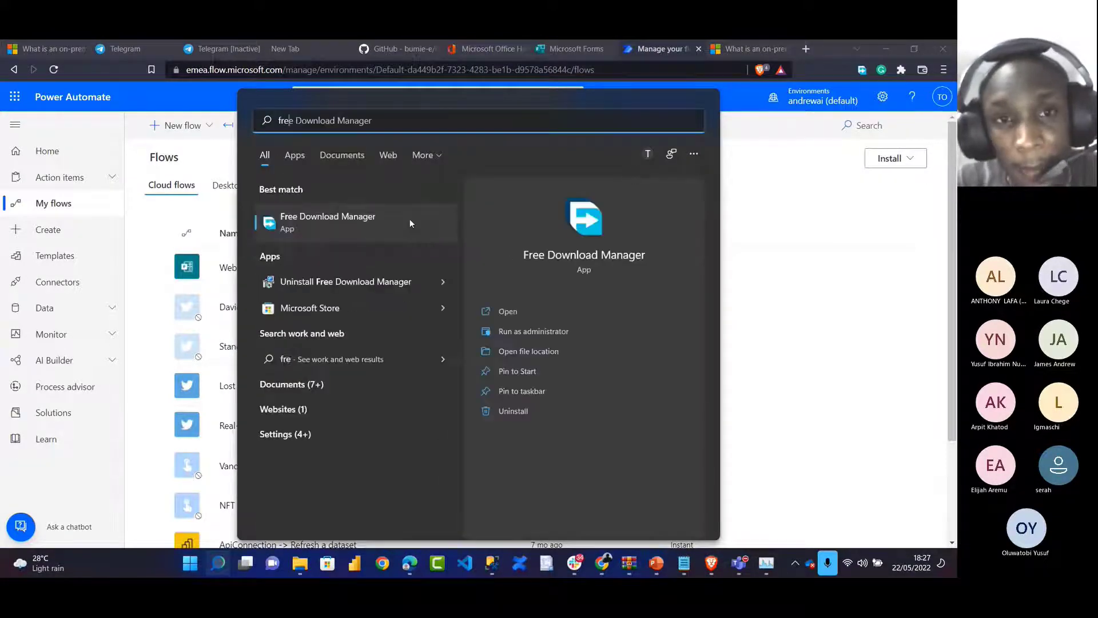
left_click(397, 217)
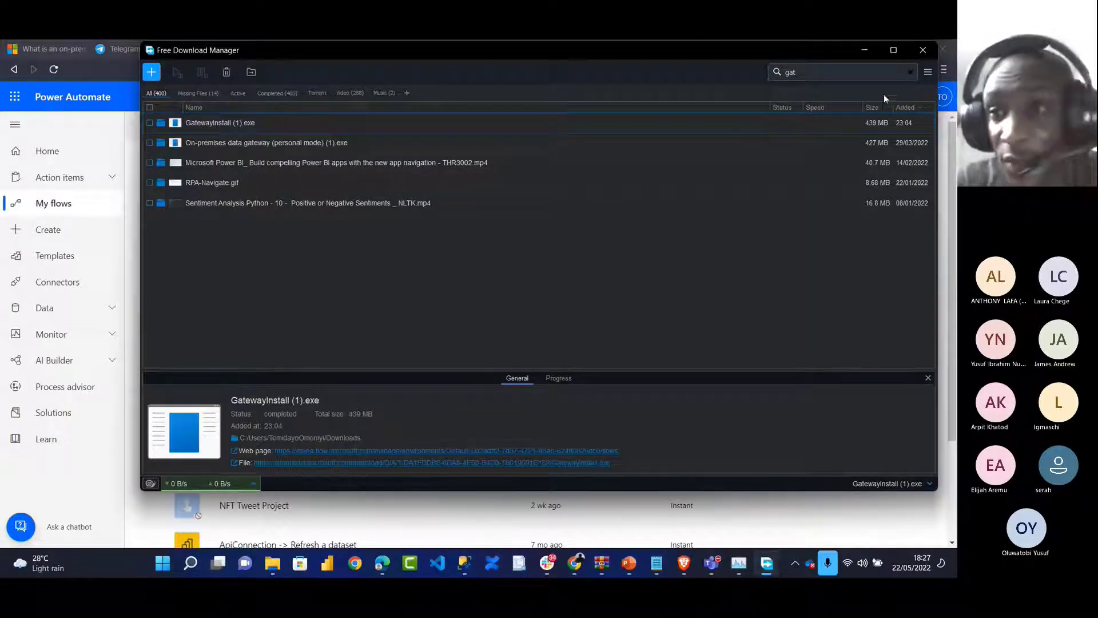
Clear Free Download Manager's search filter, close it, and bring up the Start menu
left_click(911, 73)
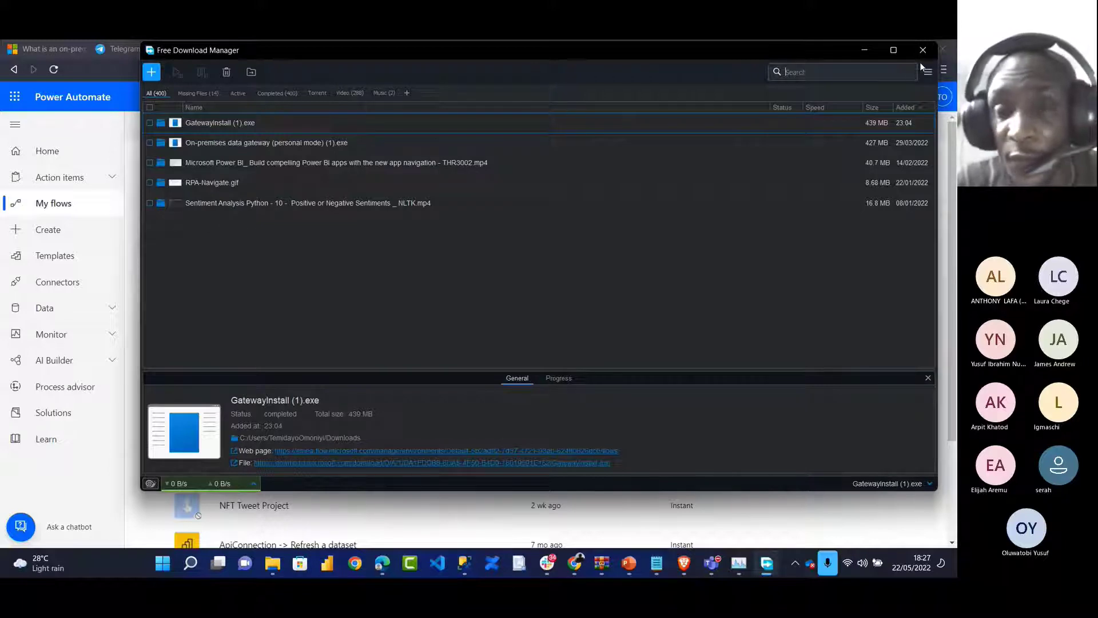
left_click(922, 51)
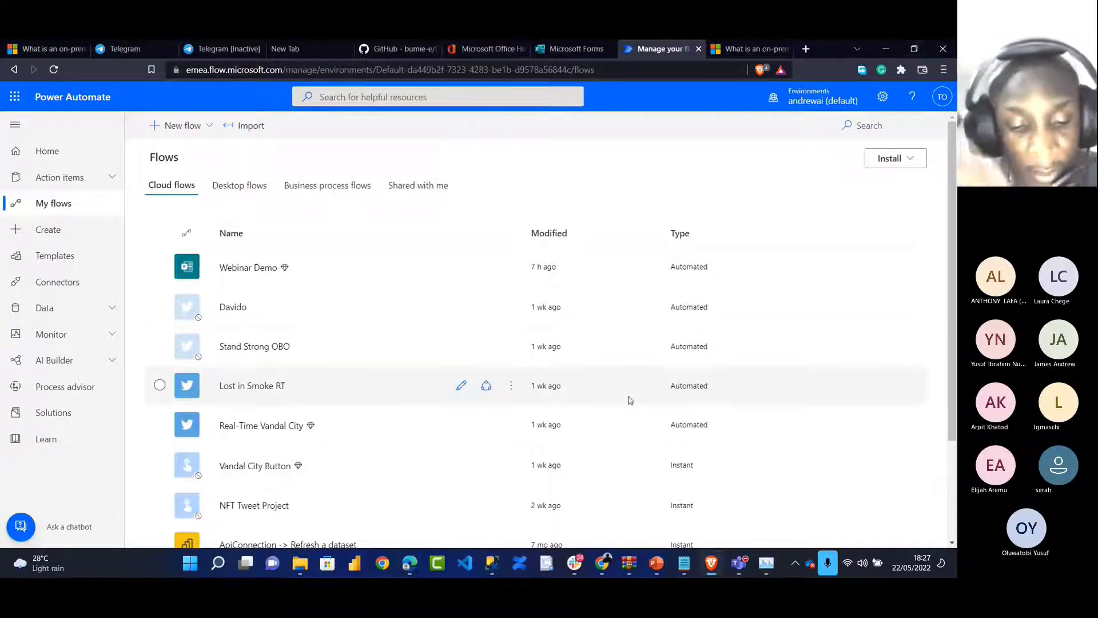
key("super")
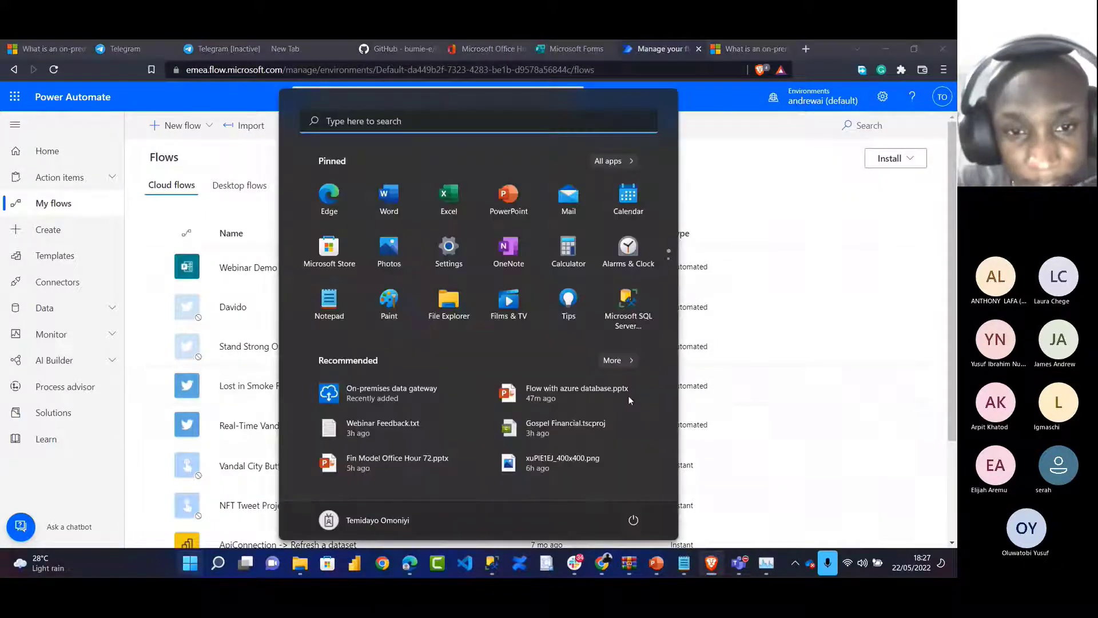
Launch the On-premises data gateway app and sign it in with the organisation work email account
left_click(406, 404)
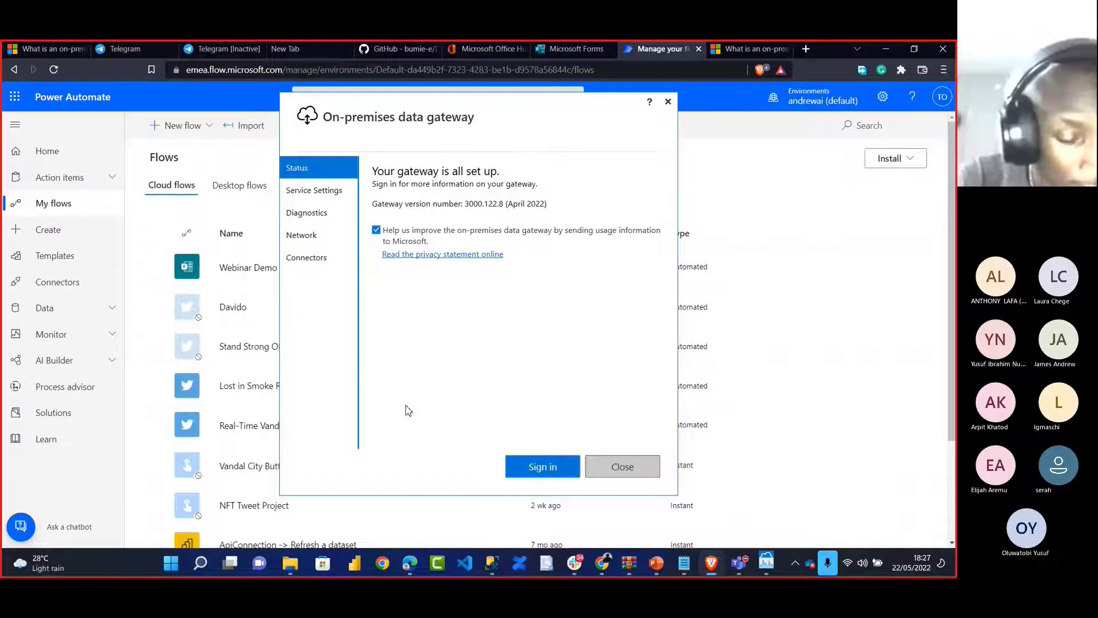
left_click(522, 474)
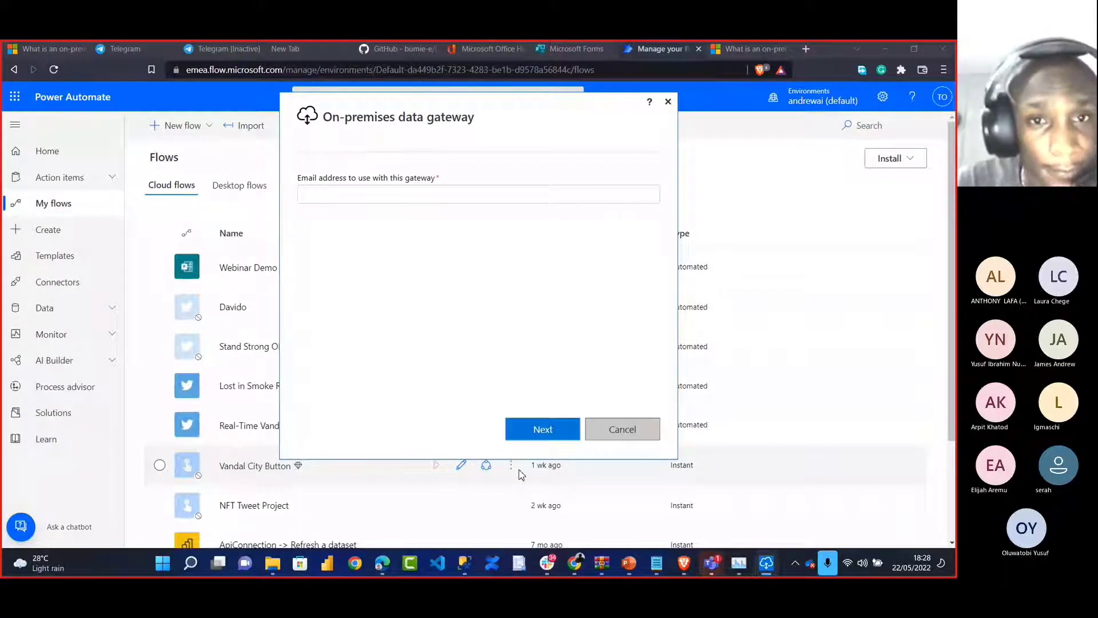
left_click(375, 201)
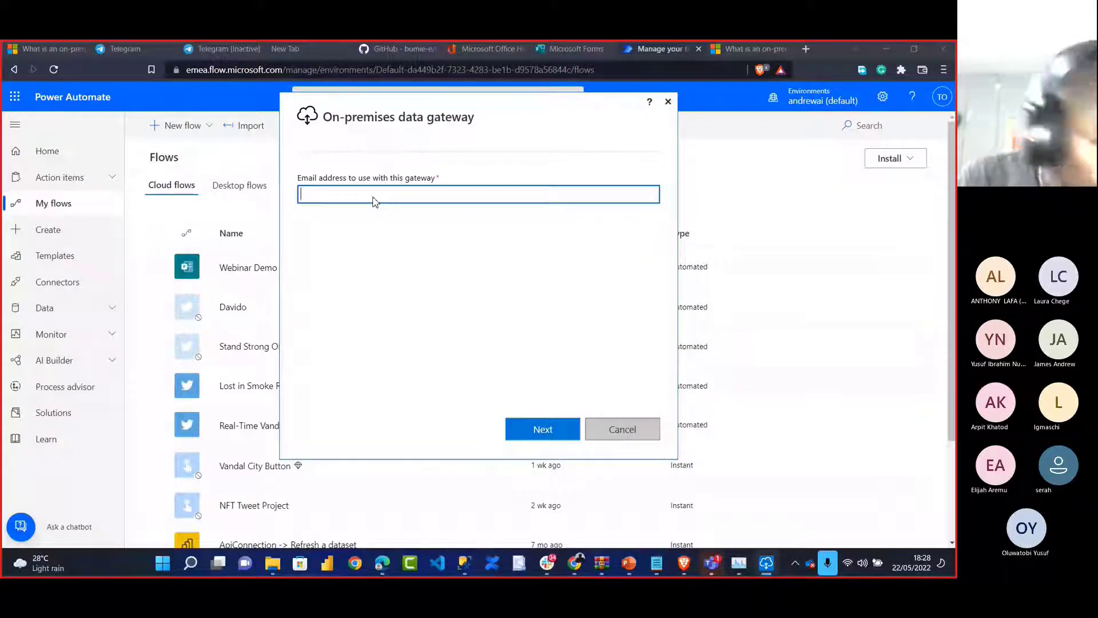
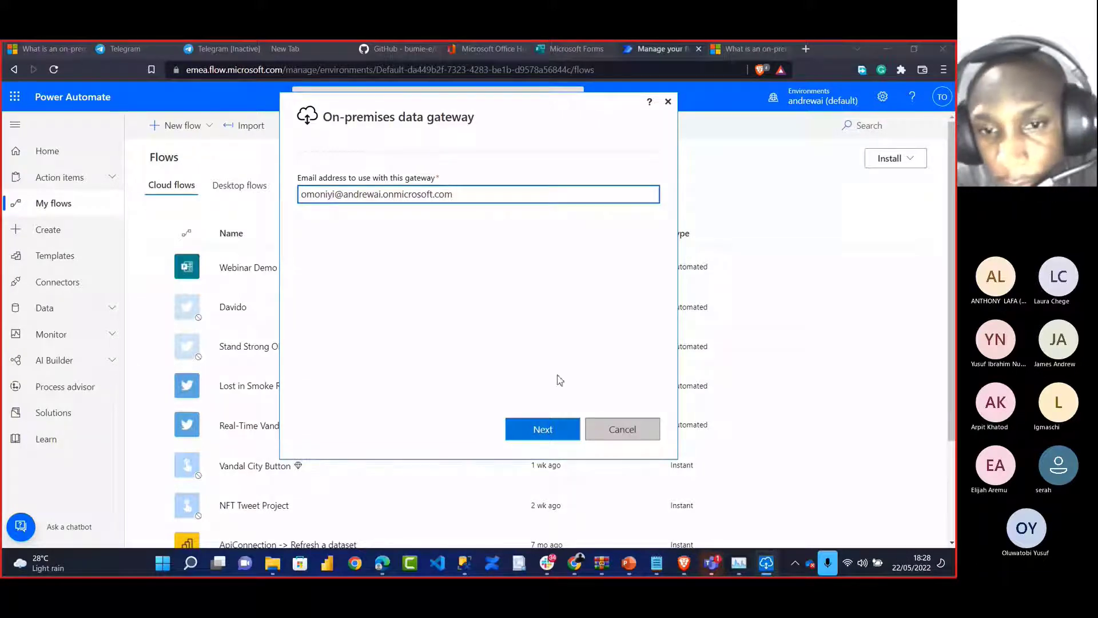
left_click(546, 428)
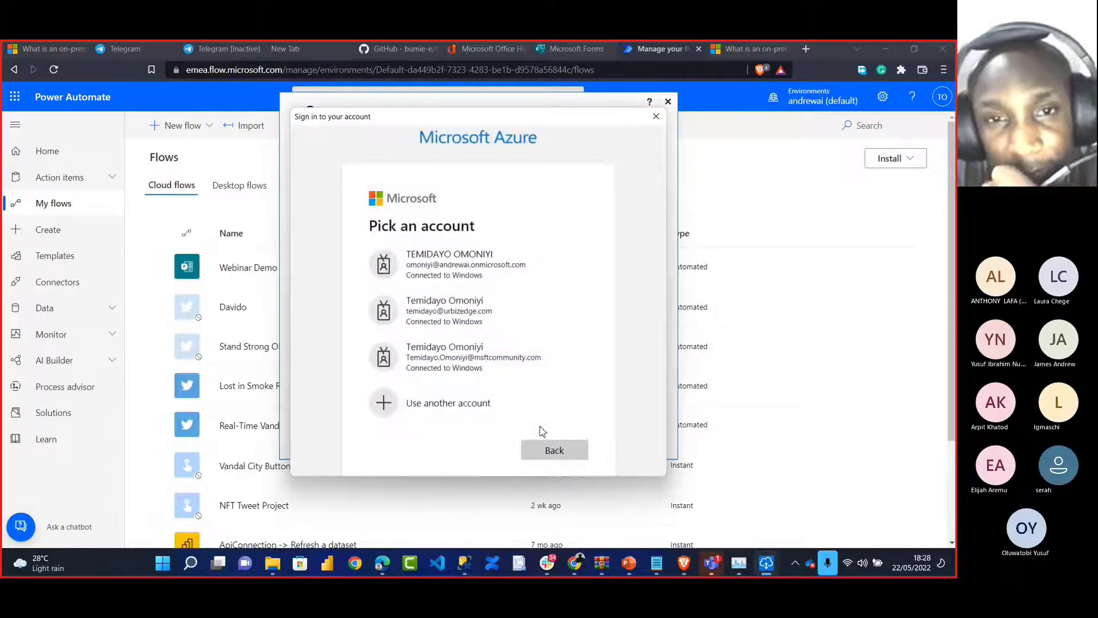
left_click(489, 273)
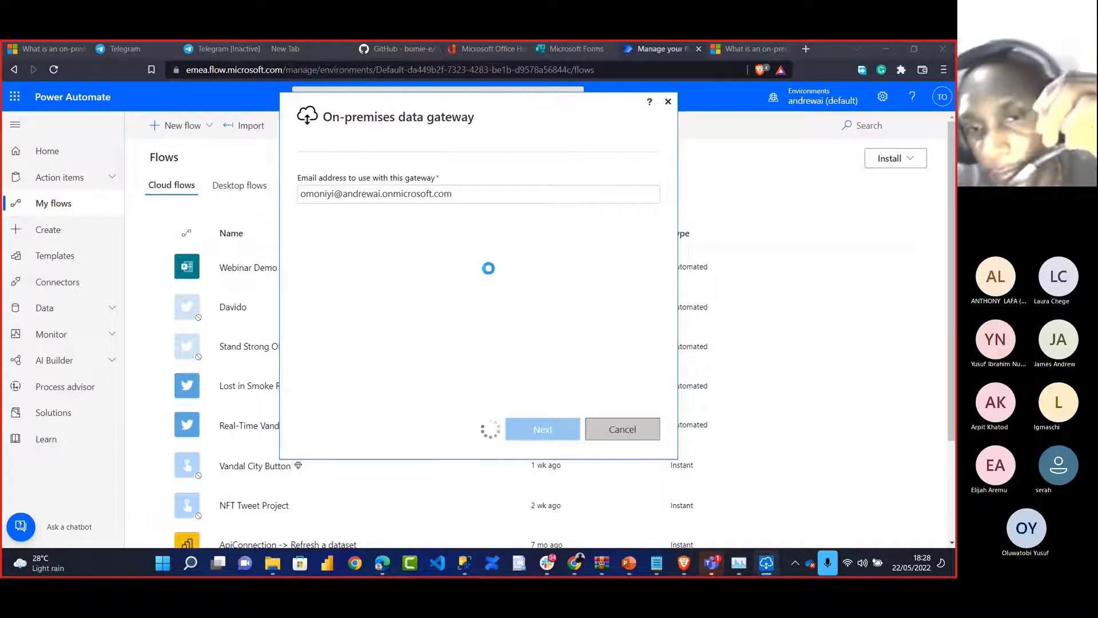
Post 'Can you see my screen' in the Power BI Office Hour meeting chat, then return to the gateway
mouse_move(712, 563)
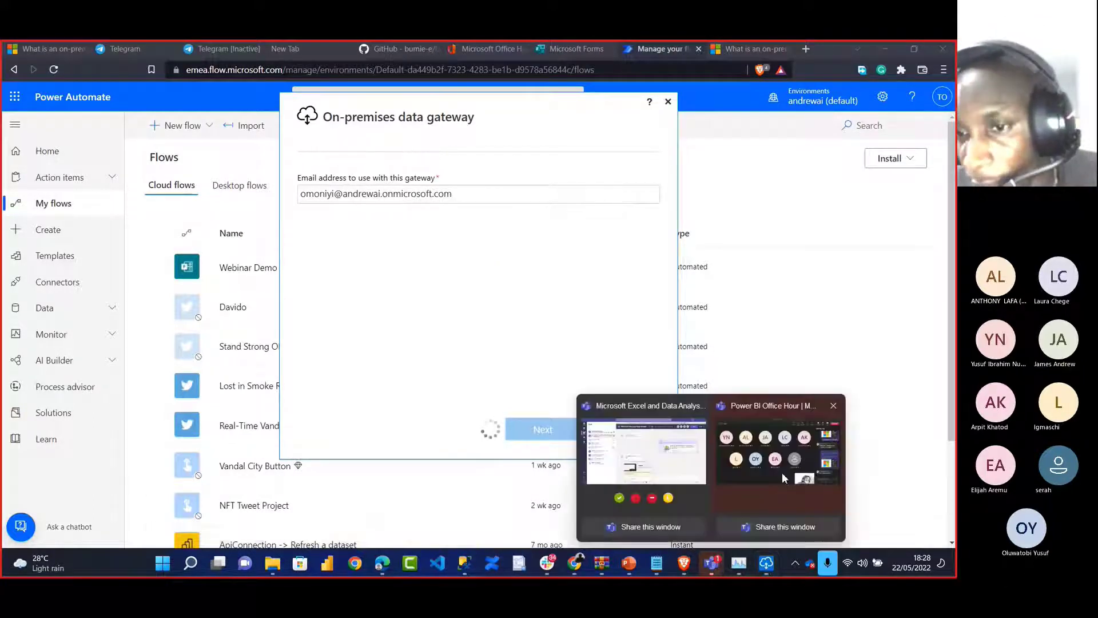
left_click(781, 472)
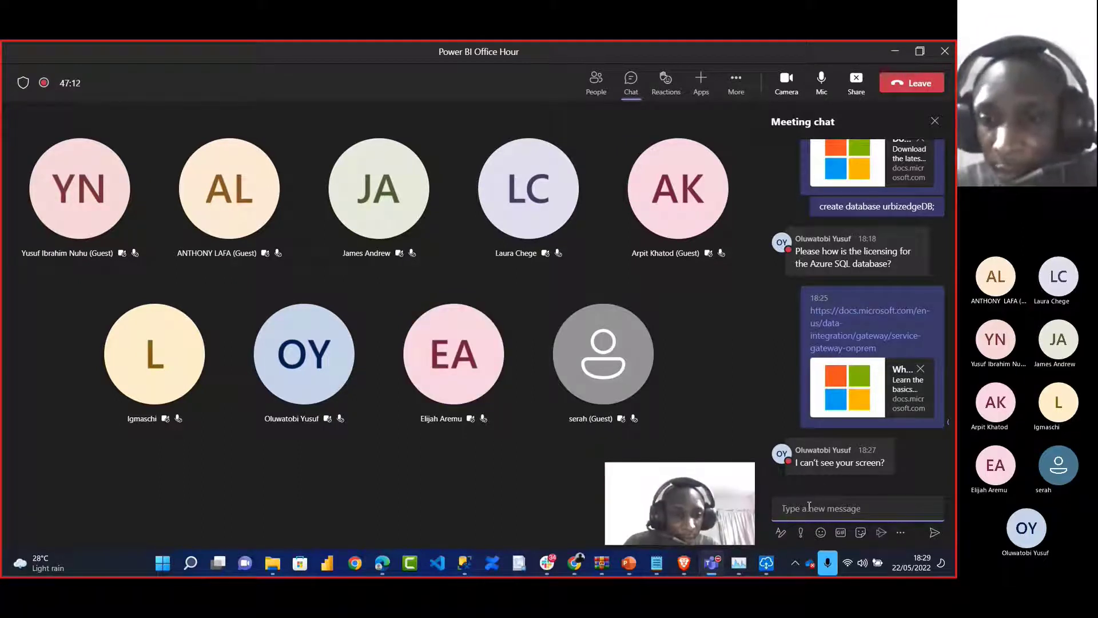
left_click(809, 505)
type("Can ")
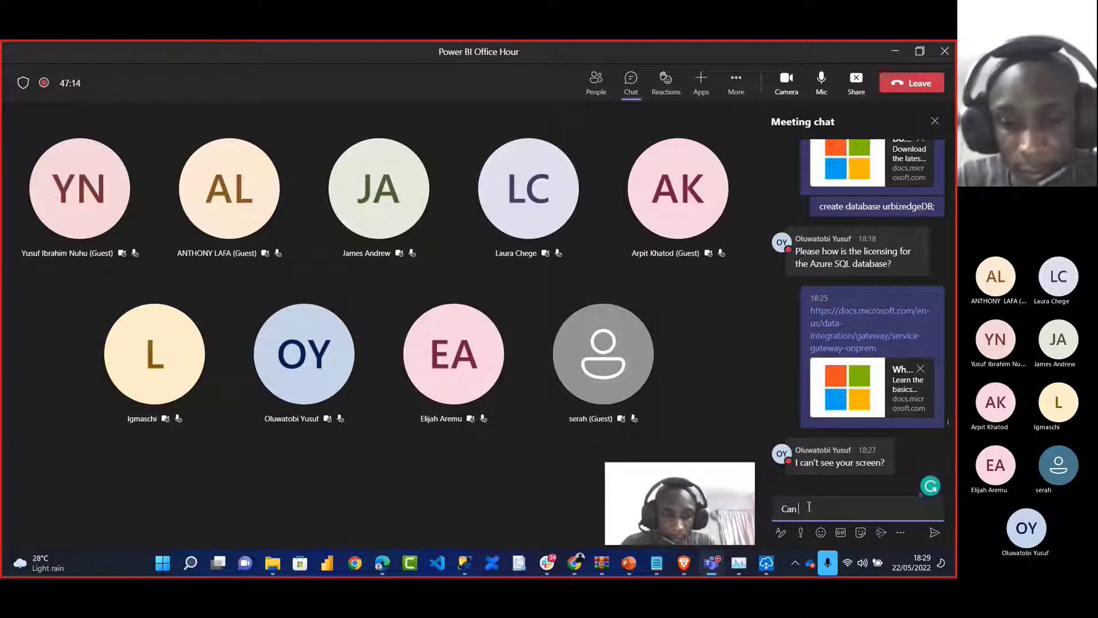
type("you see m")
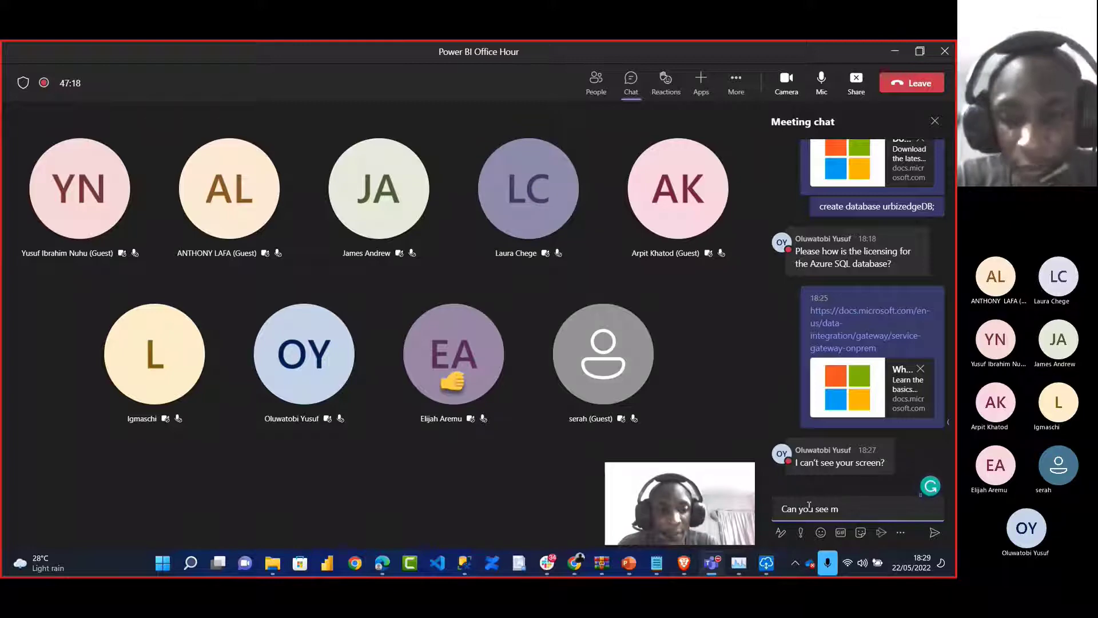
type("y screen")
key("Return")
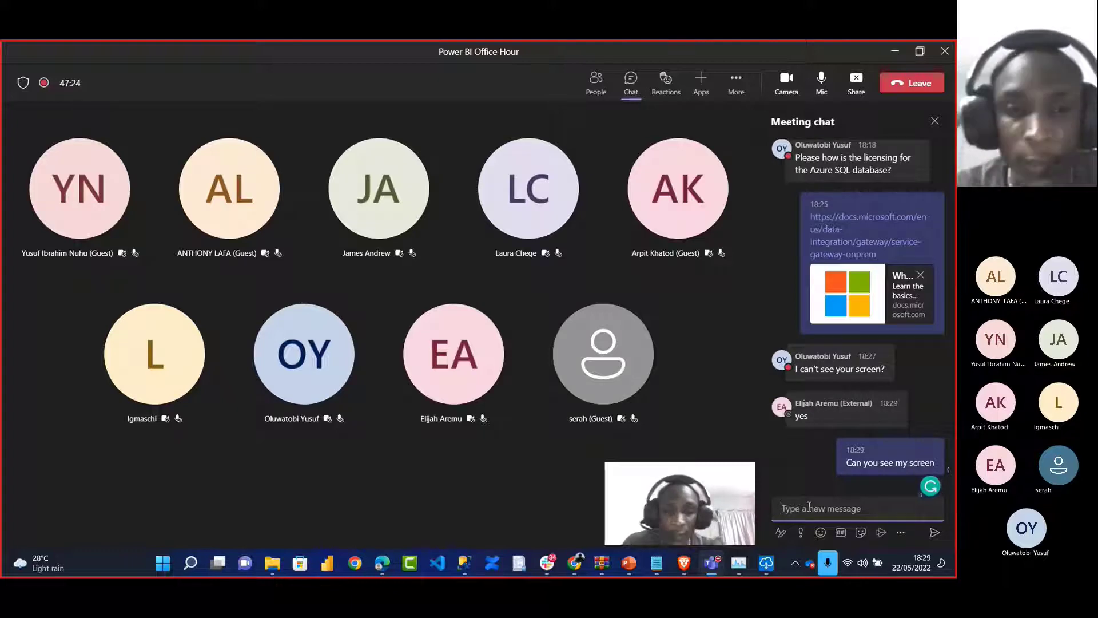
key("alt+Tab")
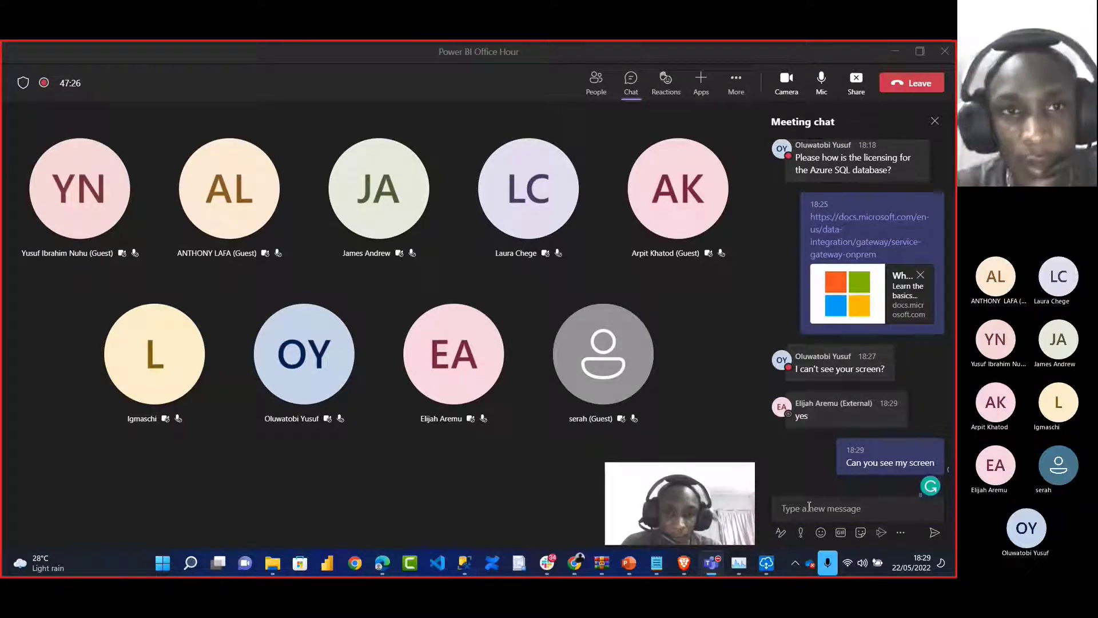
key("alt+Tab")
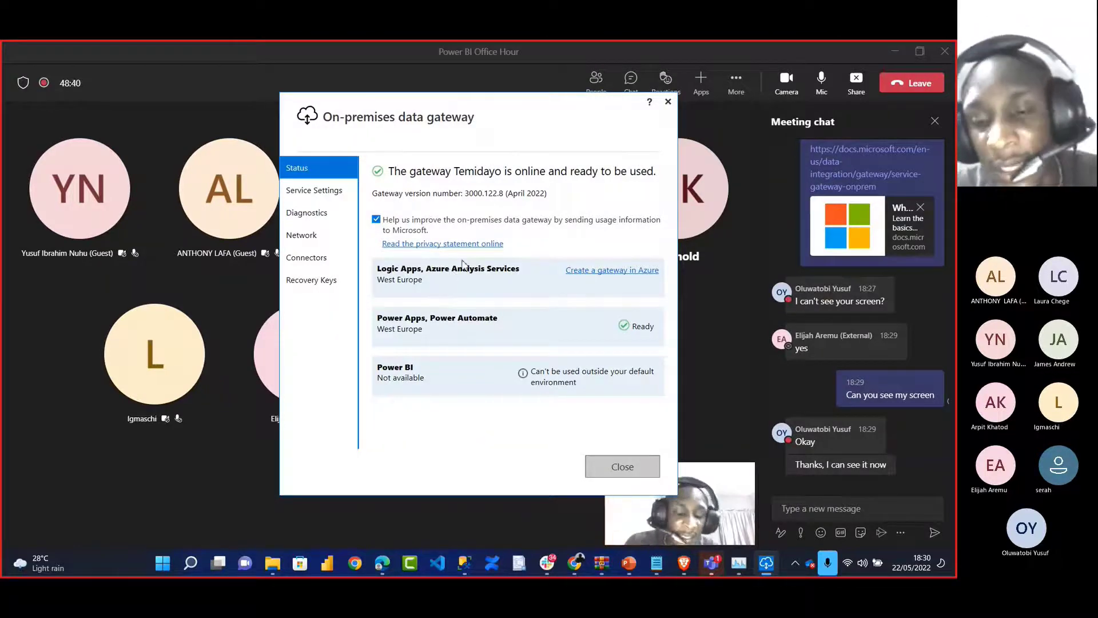
Bring the Brave browser forward and switch to the Microsoft Office Home tab
mouse_move(628, 565)
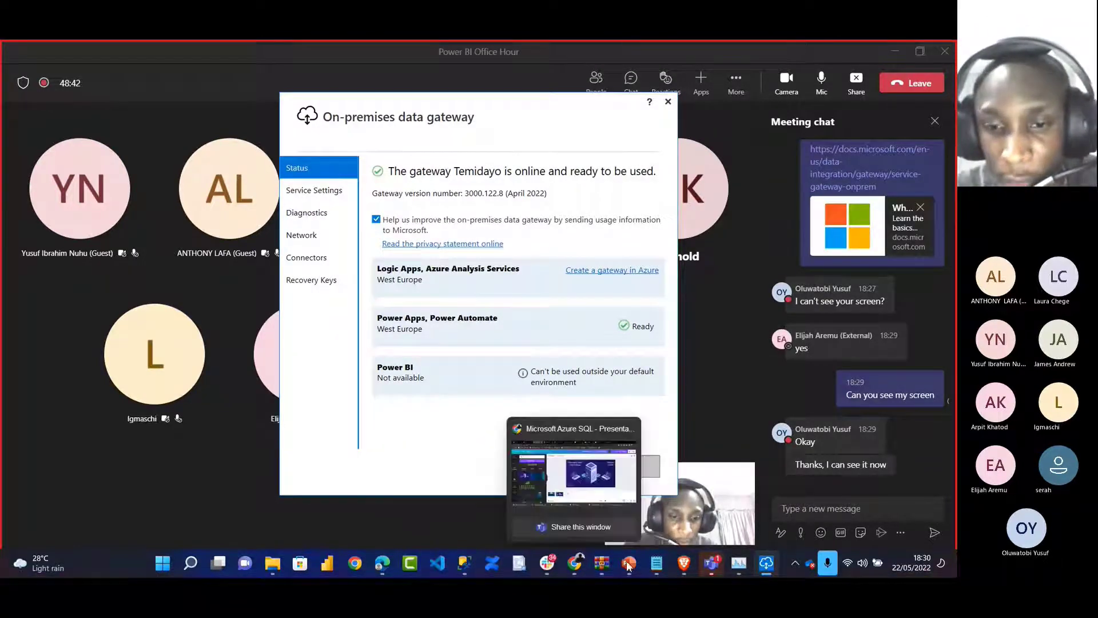
left_click(683, 566)
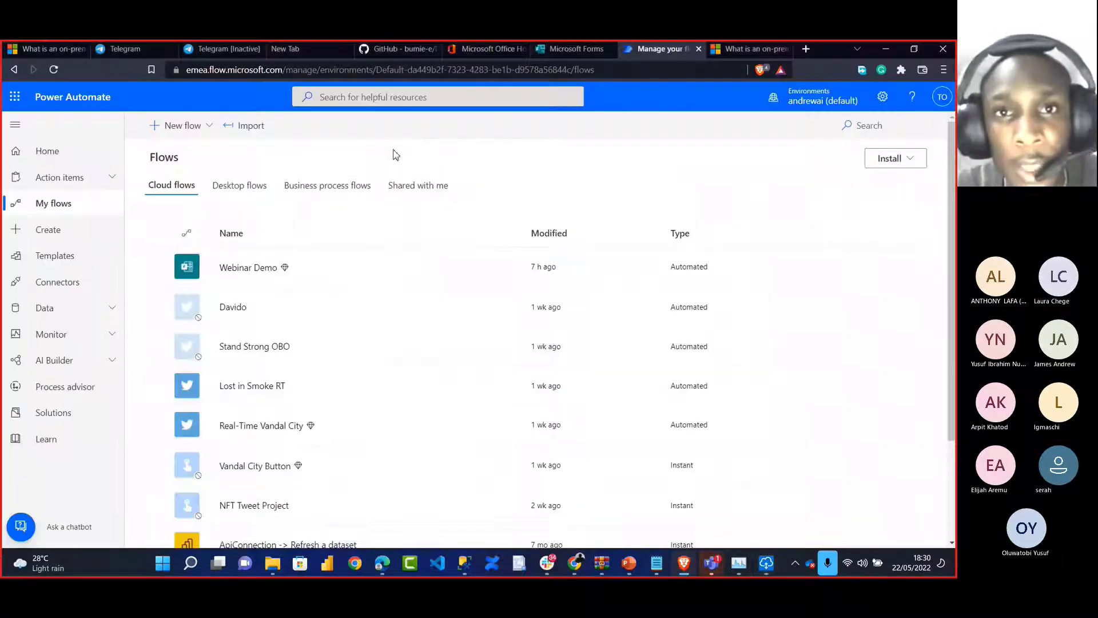
left_click(486, 49)
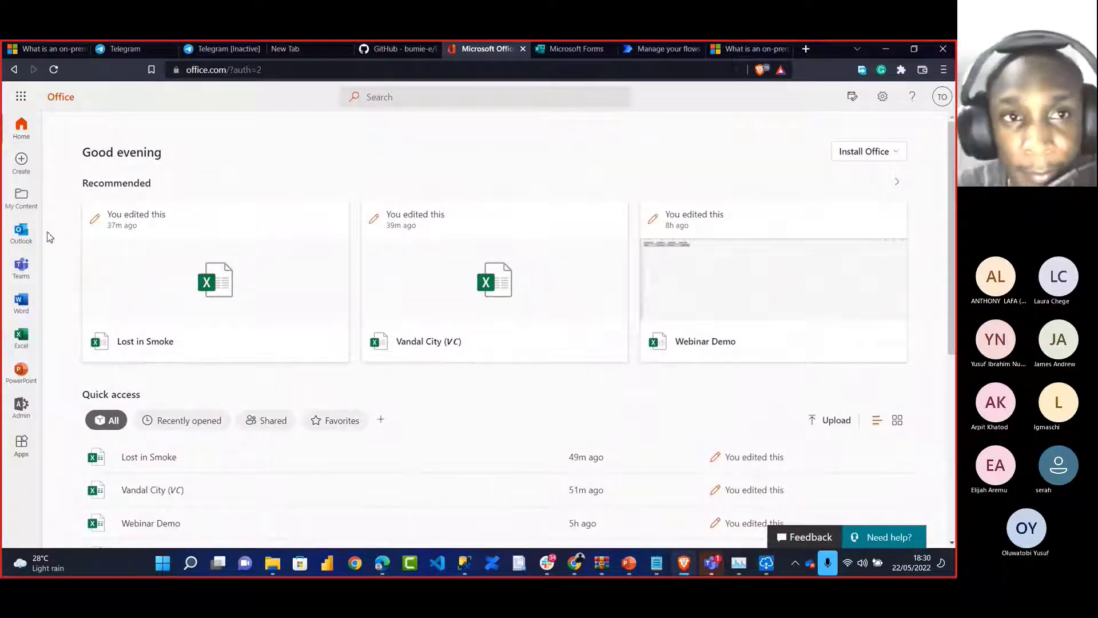
Open the Microsoft 365 admin center and expand its full navigation list
left_click(29, 410)
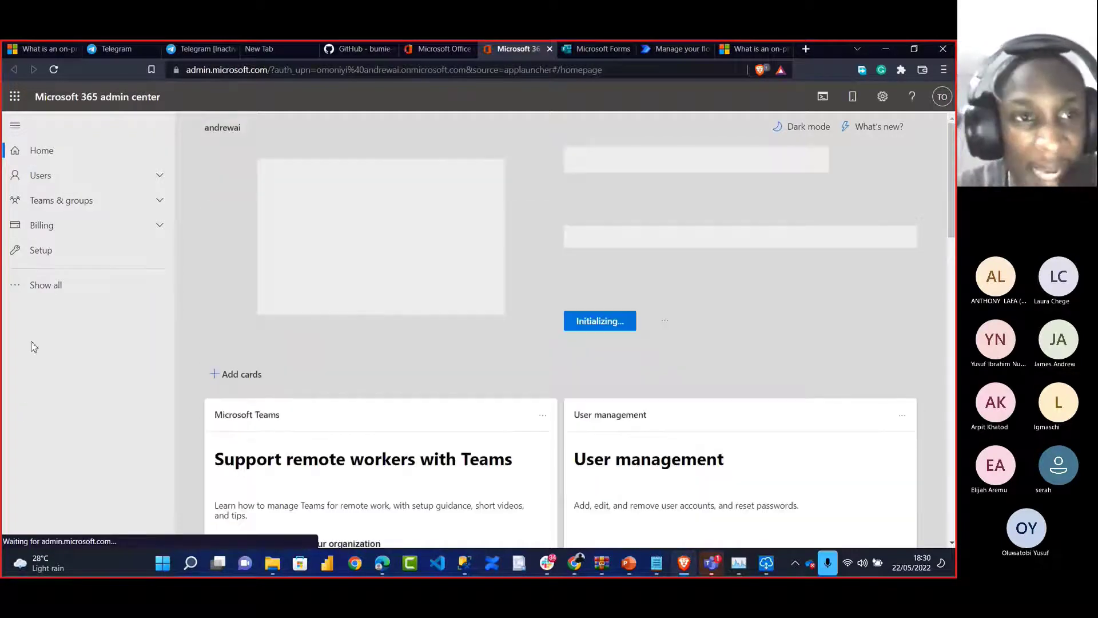
left_click(41, 284)
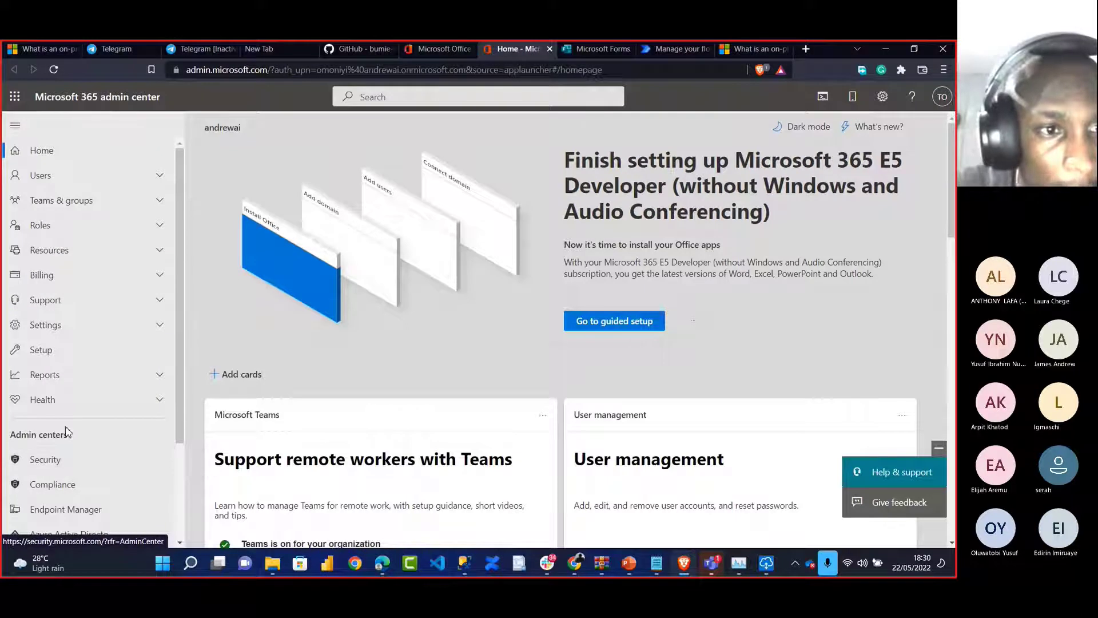
scroll(64, 355, "down", 2)
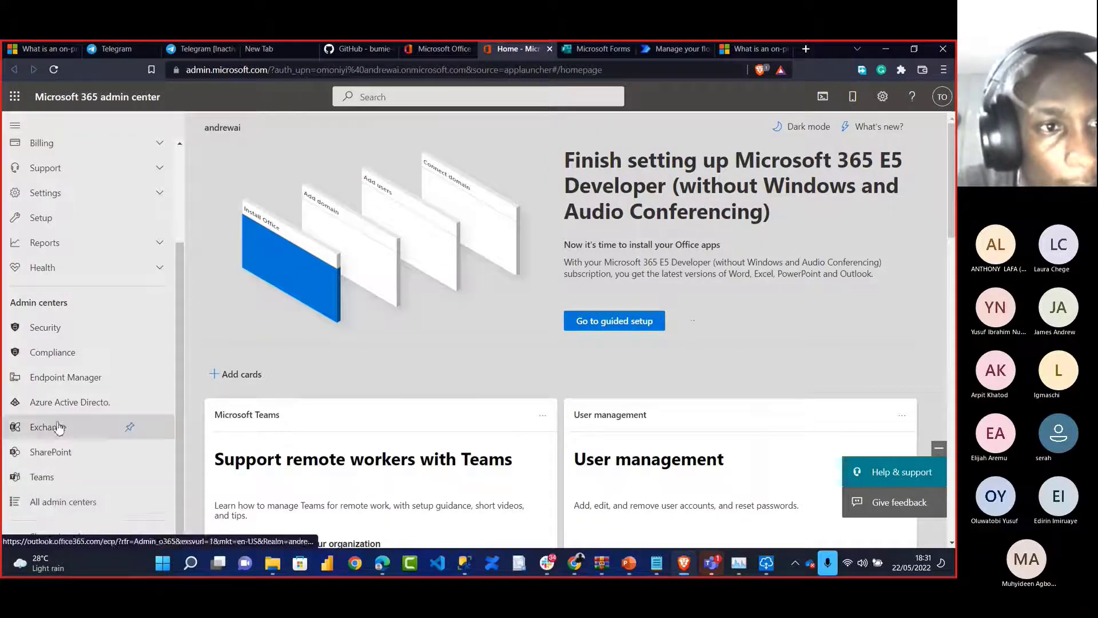
Open the Setup page, review its sign-in and security tasks, and expand then collapse Settings
left_click(64, 223)
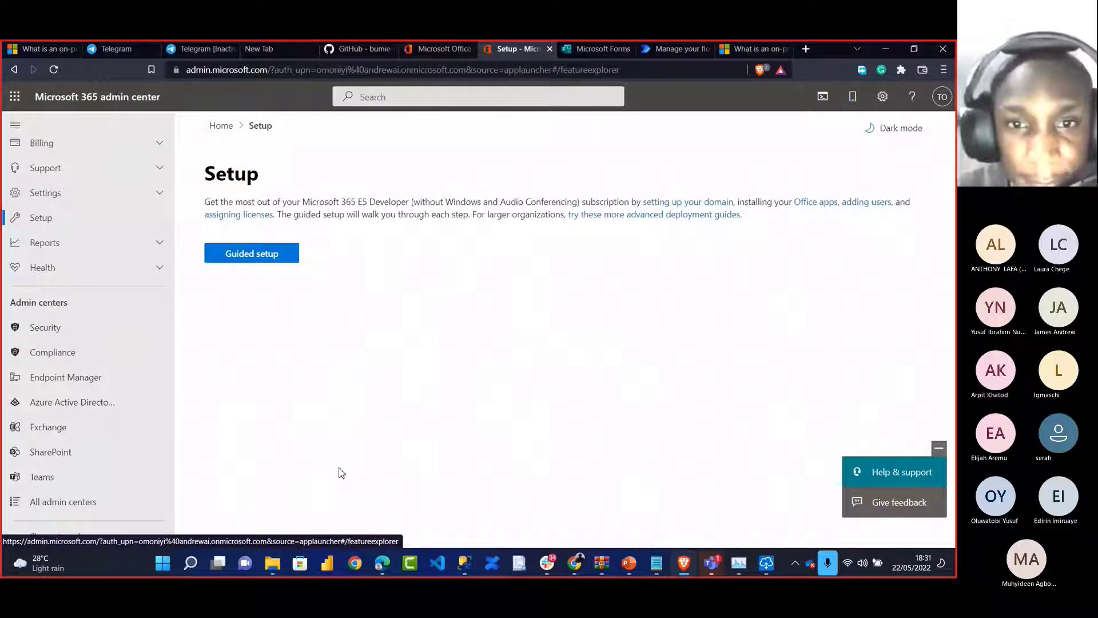
scroll(490, 408, "down", 4)
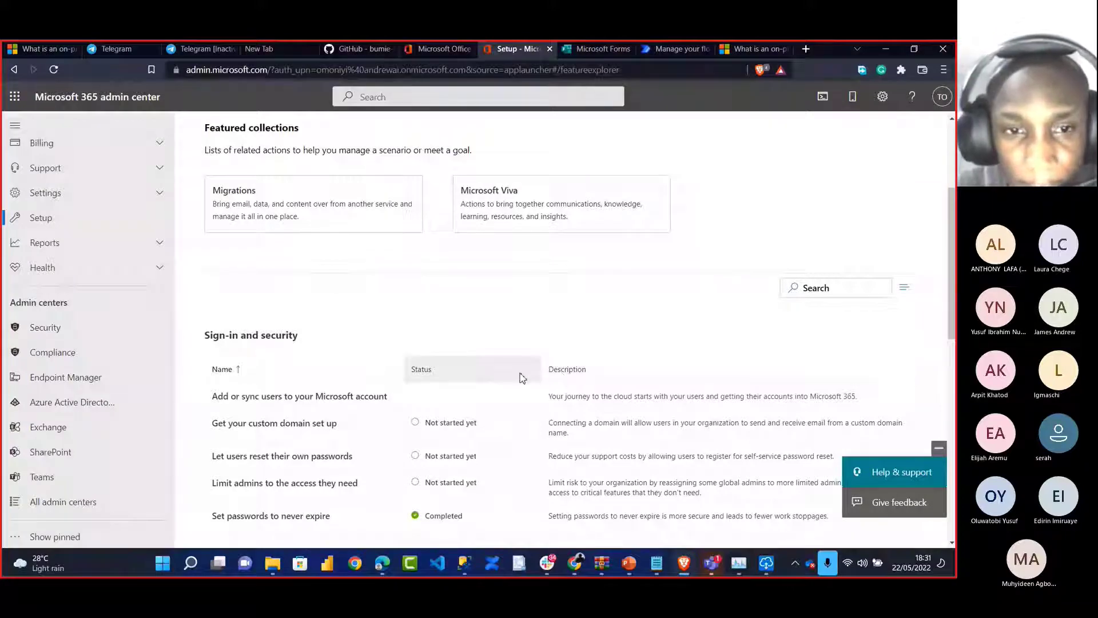
scroll(515, 417, "down", 3)
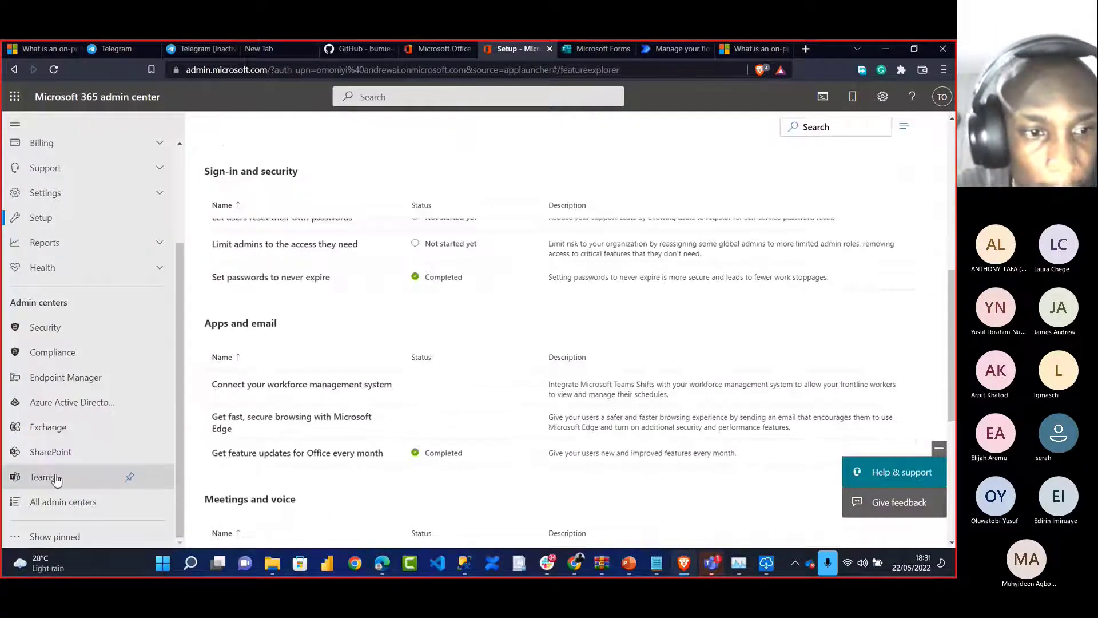
scroll(436, 367, "up", 5)
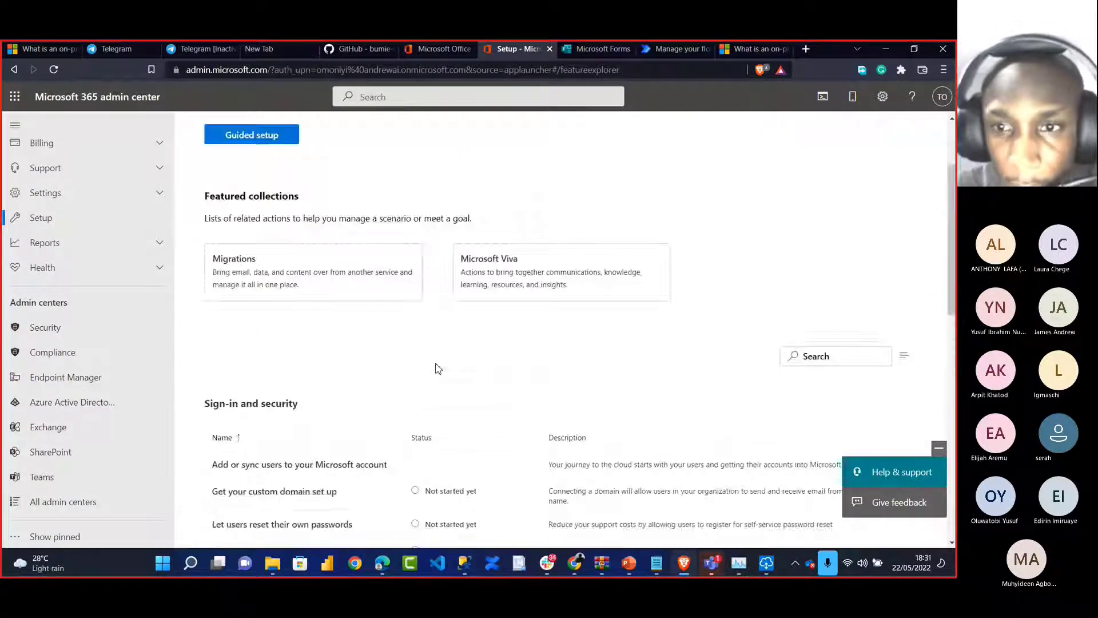
scroll(436, 368, "down", 2)
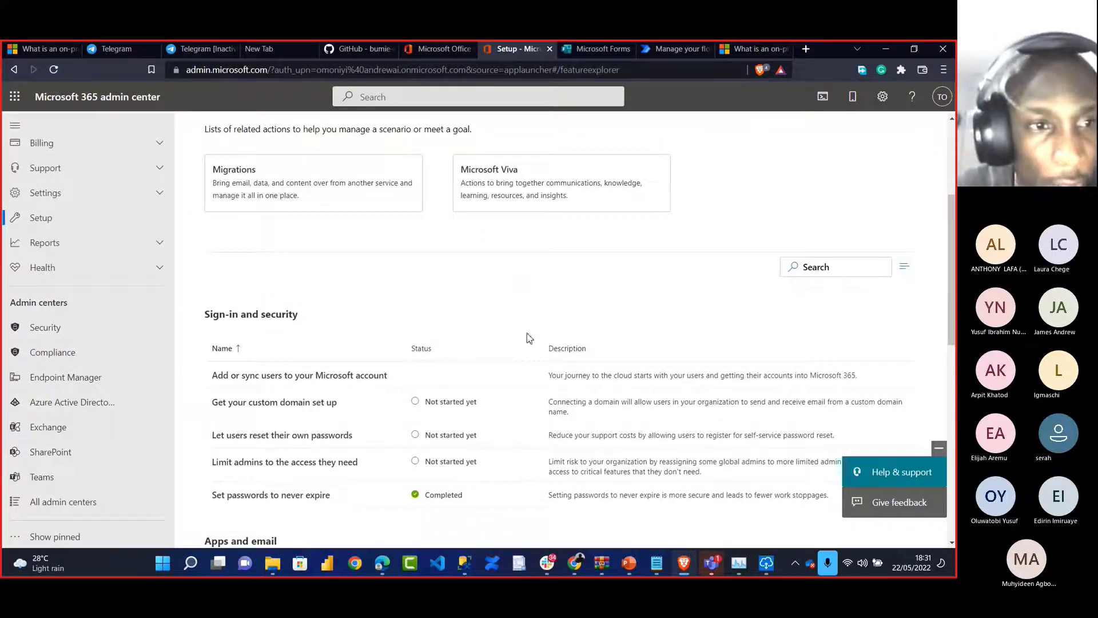
scroll(74, 260, "up", 1)
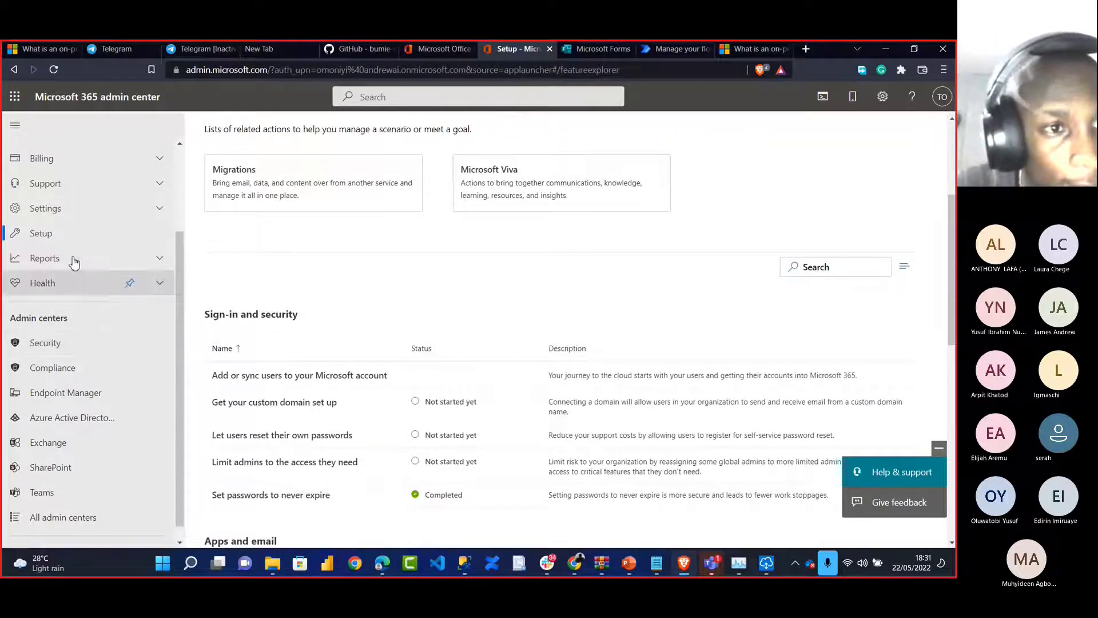
scroll(74, 262, "up", 2)
left_click(68, 245)
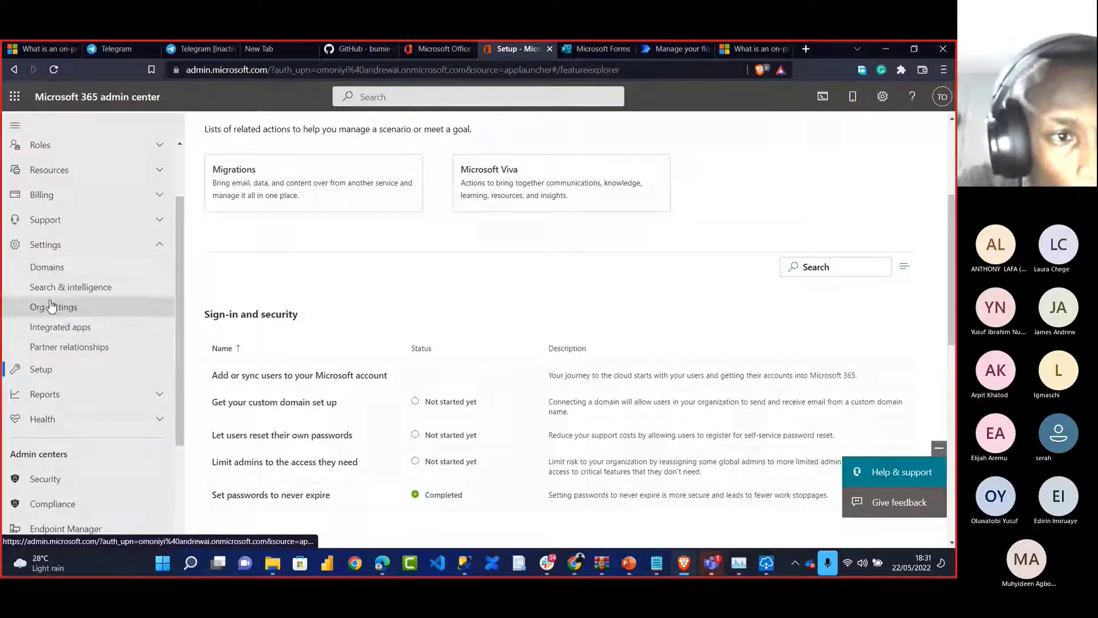
left_click(50, 250)
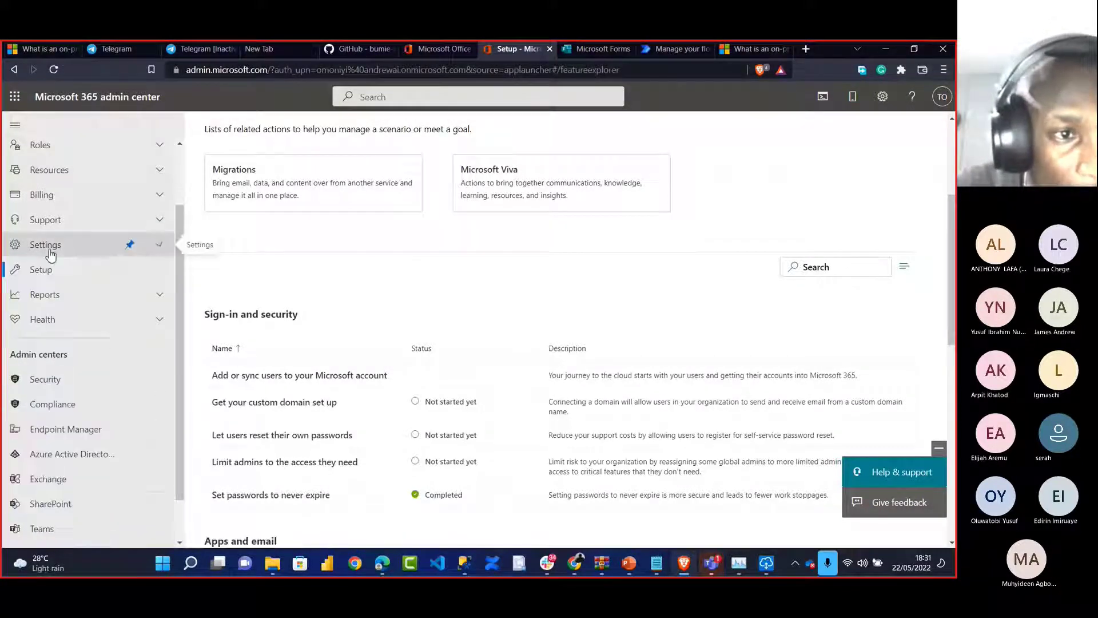
Under Settings > Org settings > Organization profile, open Data location showing European Union storage
left_click(50, 252)
left_click(47, 311)
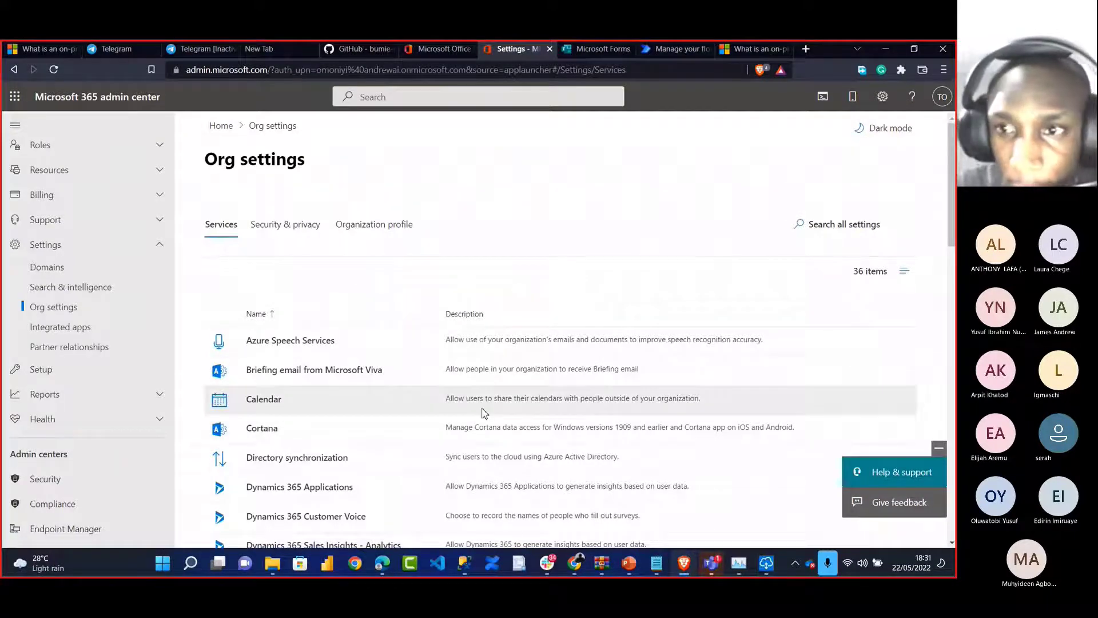
scroll(484, 413, "down", 1)
scroll(484, 413, "up", 1)
left_click(382, 233)
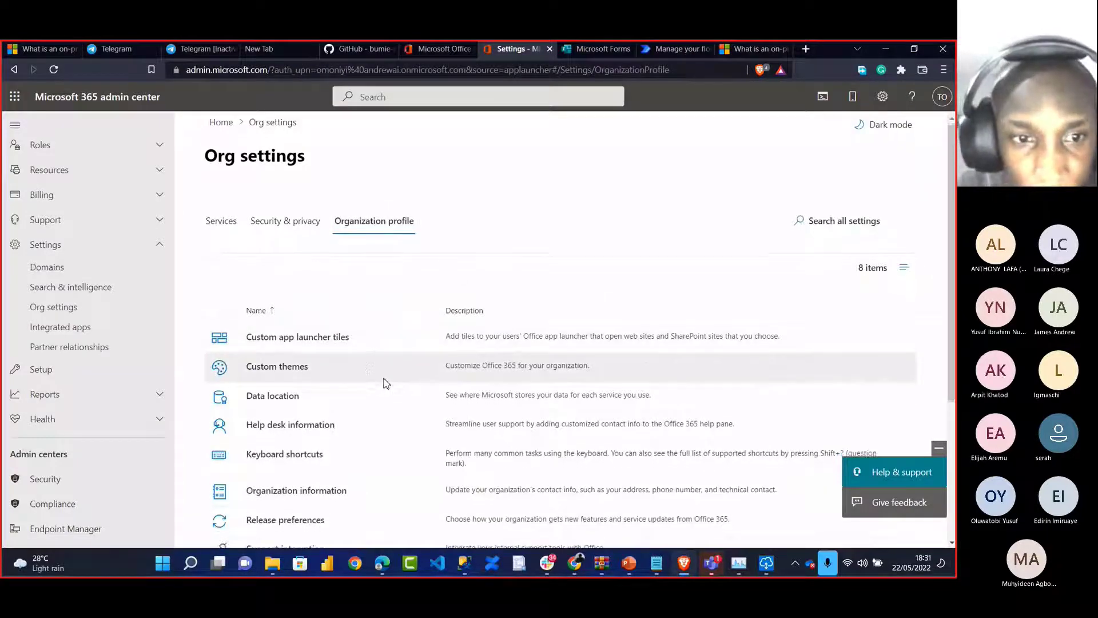
scroll(382, 379, "down", 2)
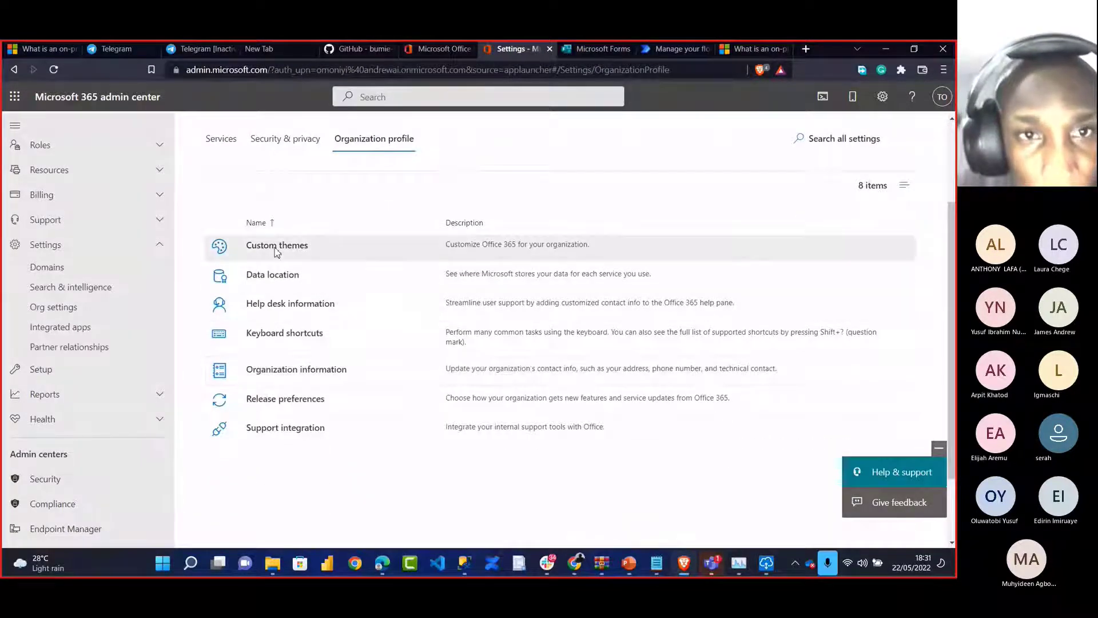
left_click(283, 278)
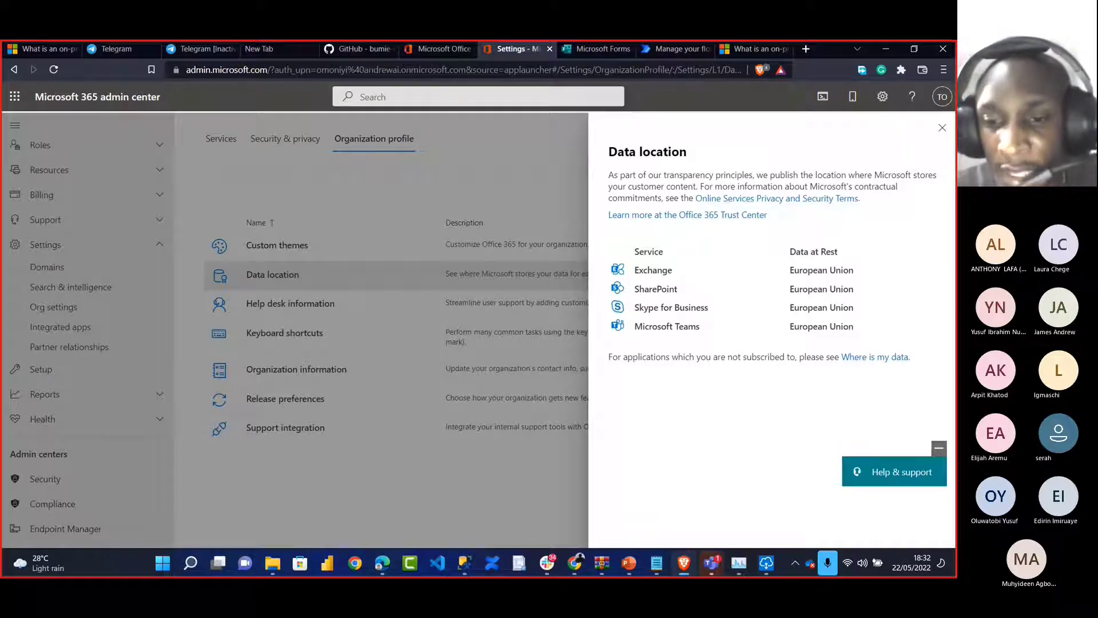
Check the gateway is online in its status window, then switch to the Power Automate flows list
left_click(771, 564)
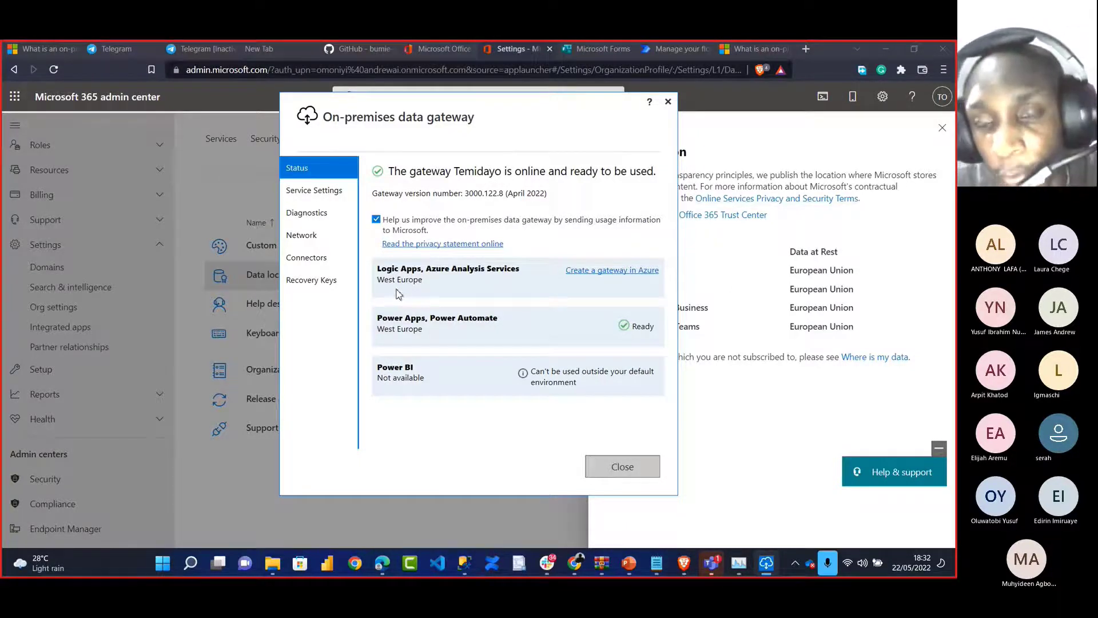
left_click(760, 429)
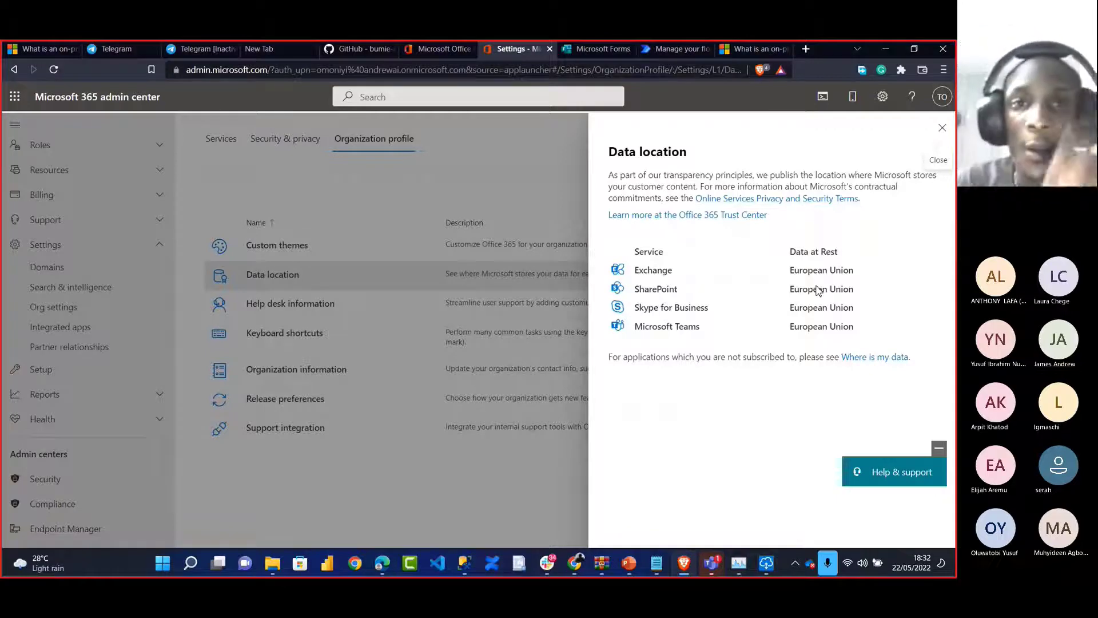
left_click(661, 52)
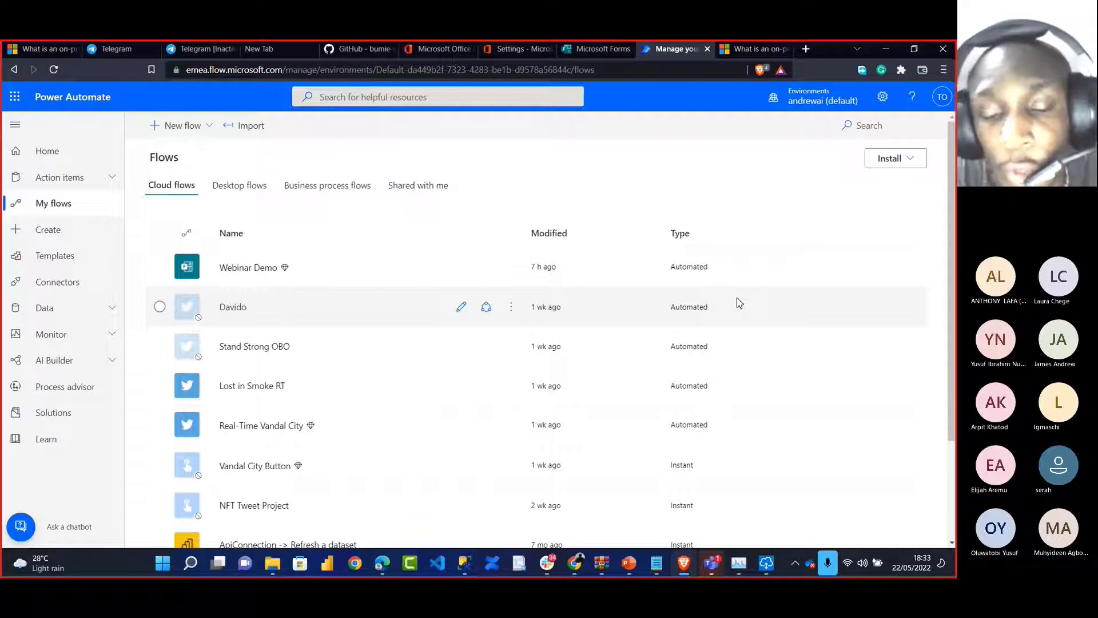
Recheck the gateway status, glance at the Power BI Office Hour meeting, and switch back
left_click(770, 565)
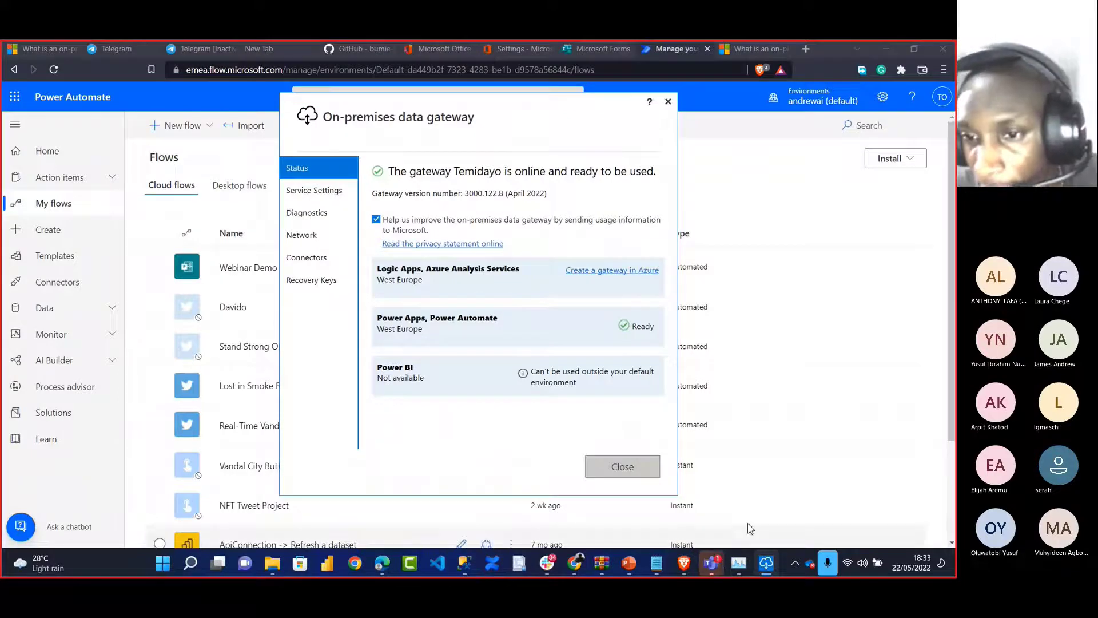
left_click(711, 562)
left_click(770, 496)
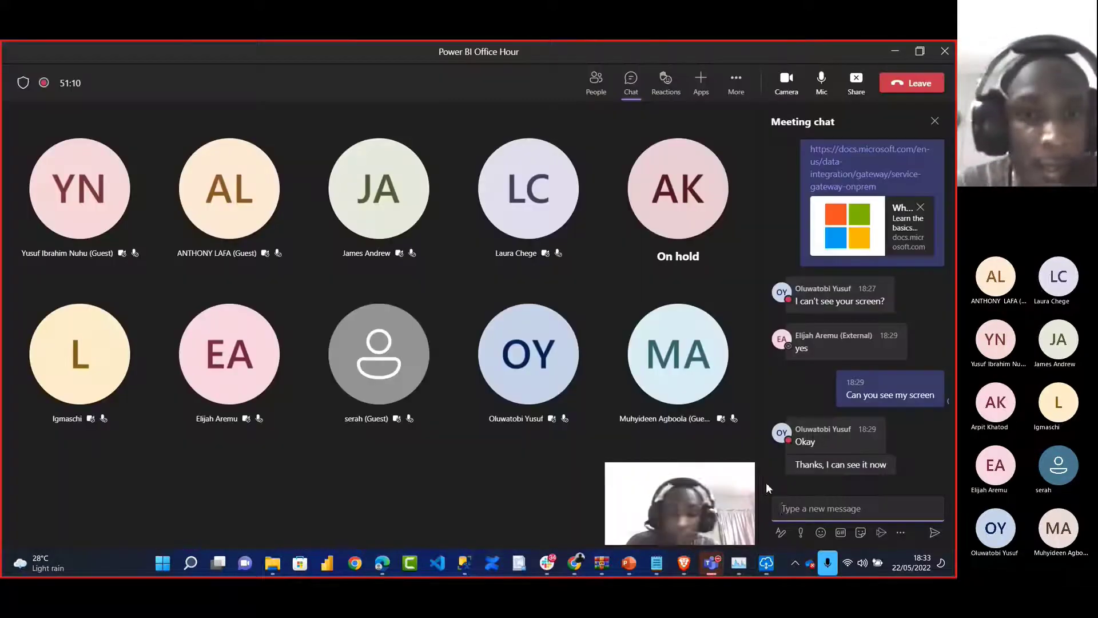
key("alt+Tab")
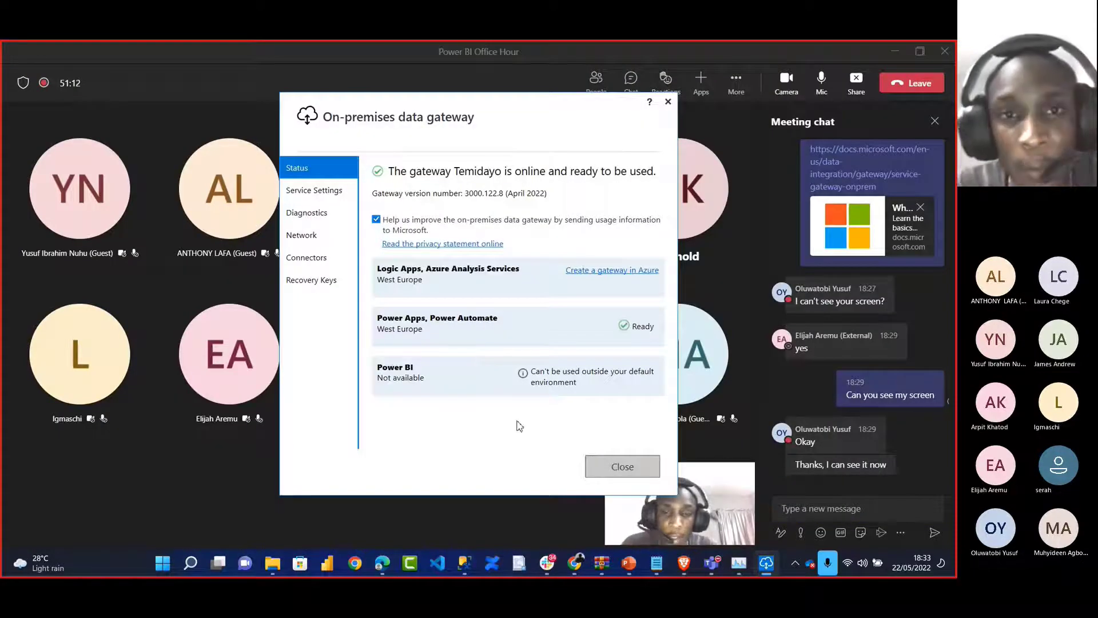
key("alt+Tab")
key("alt+Tab")
Open Data > Connections for the default environment and start a new connection
left_click(46, 309)
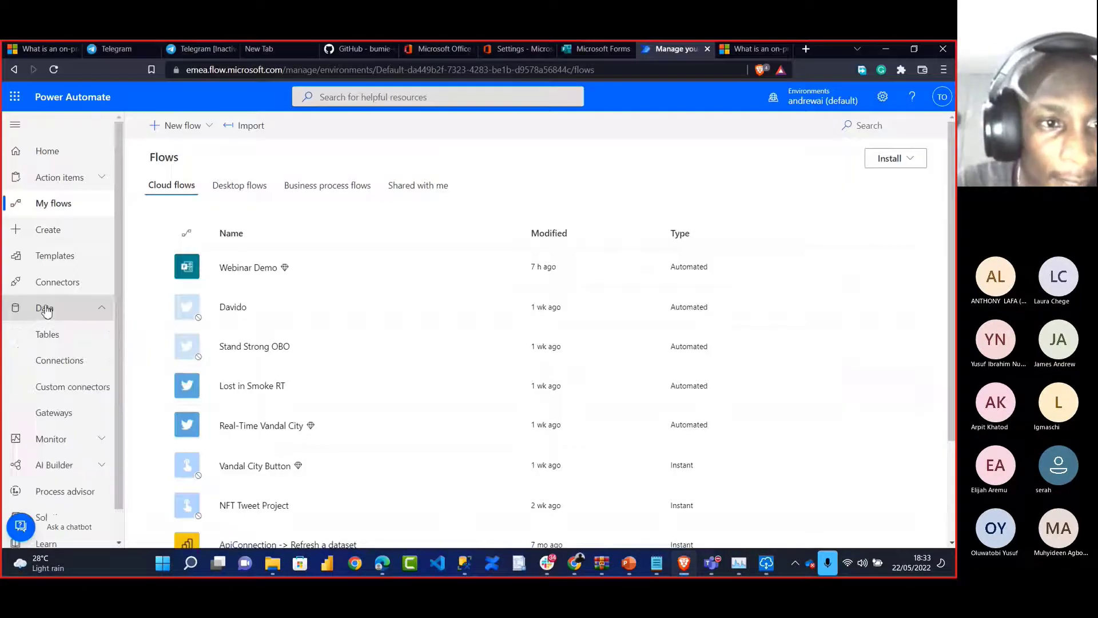
left_click(54, 363)
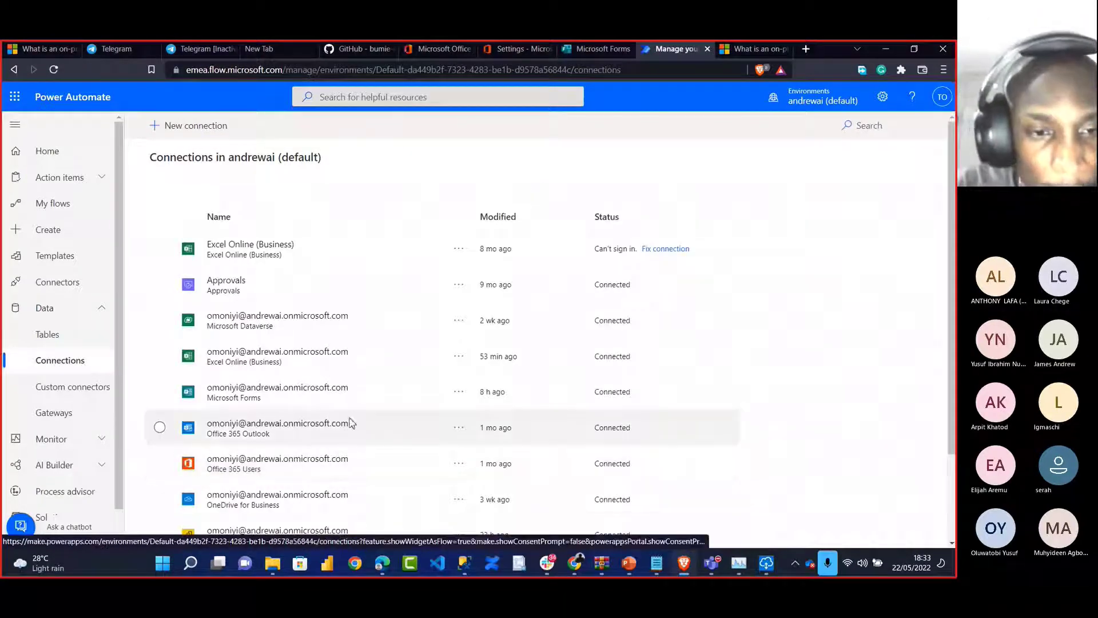
scroll(350, 423, "down", 2)
scroll(350, 423, "up", 2)
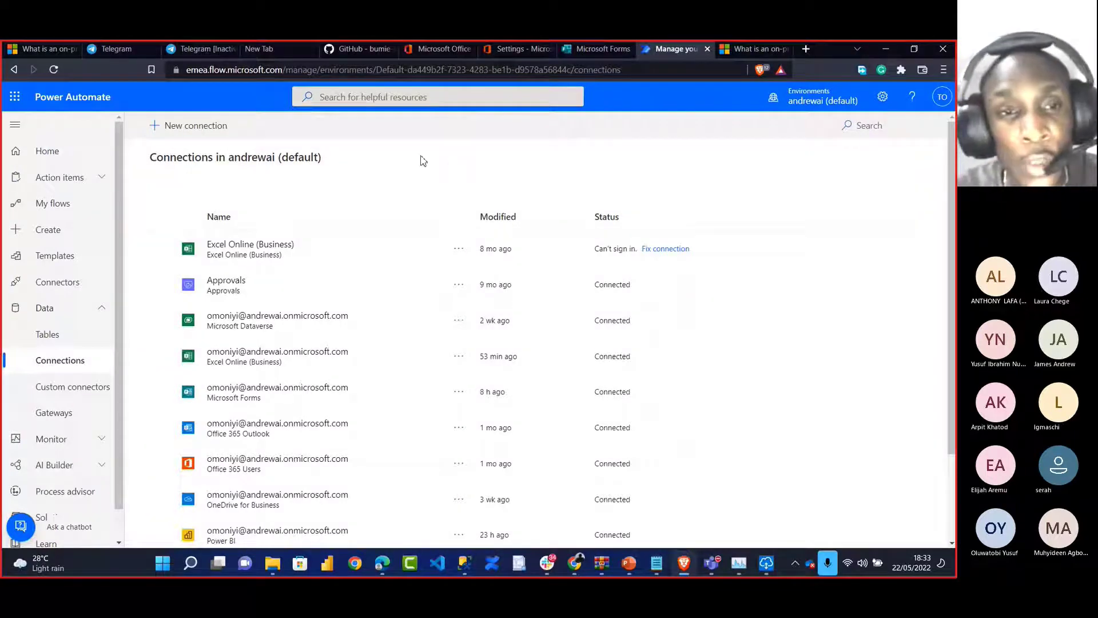
left_click(174, 126)
Search connectors for 'sql', pick SQL Server, and set authentication to Windows Authentication
left_click(881, 127)
type("sql")
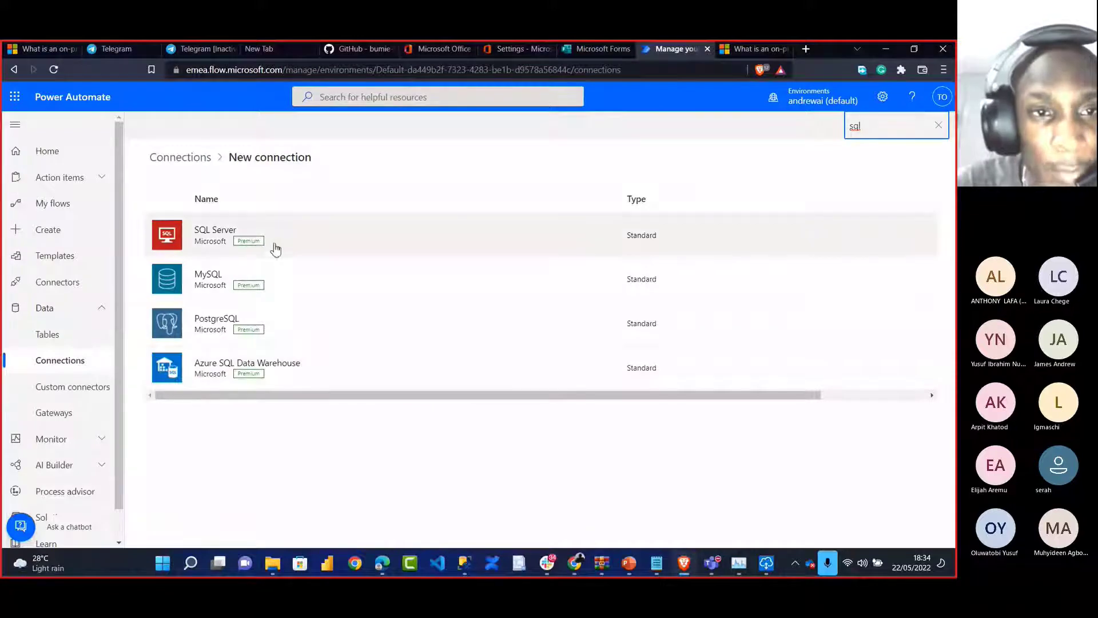
left_click(293, 243)
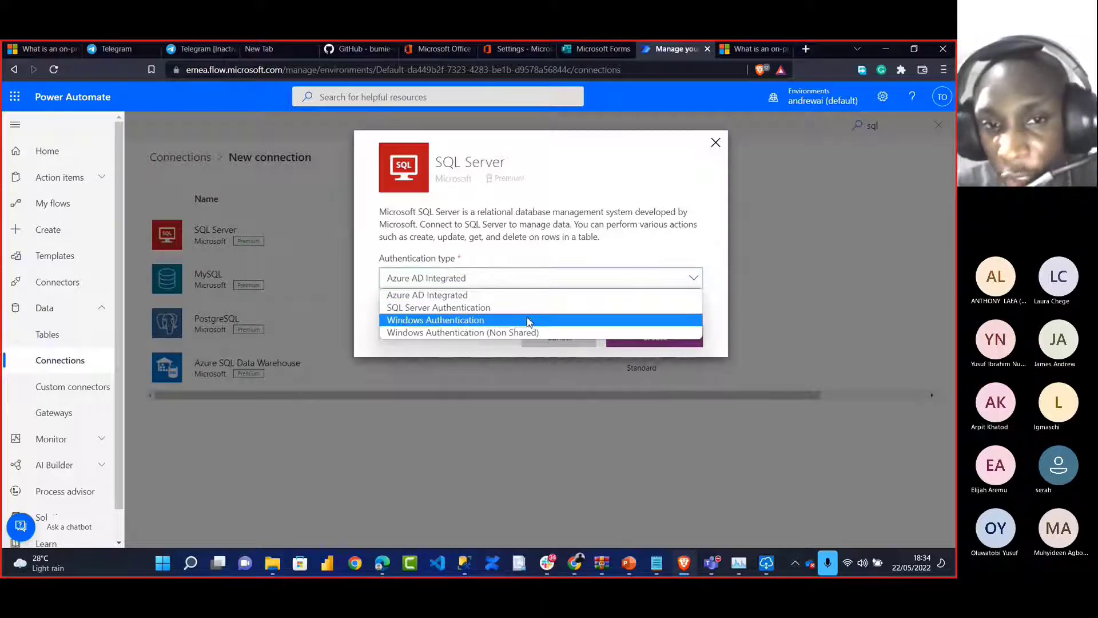
left_click(528, 320)
left_click(470, 332)
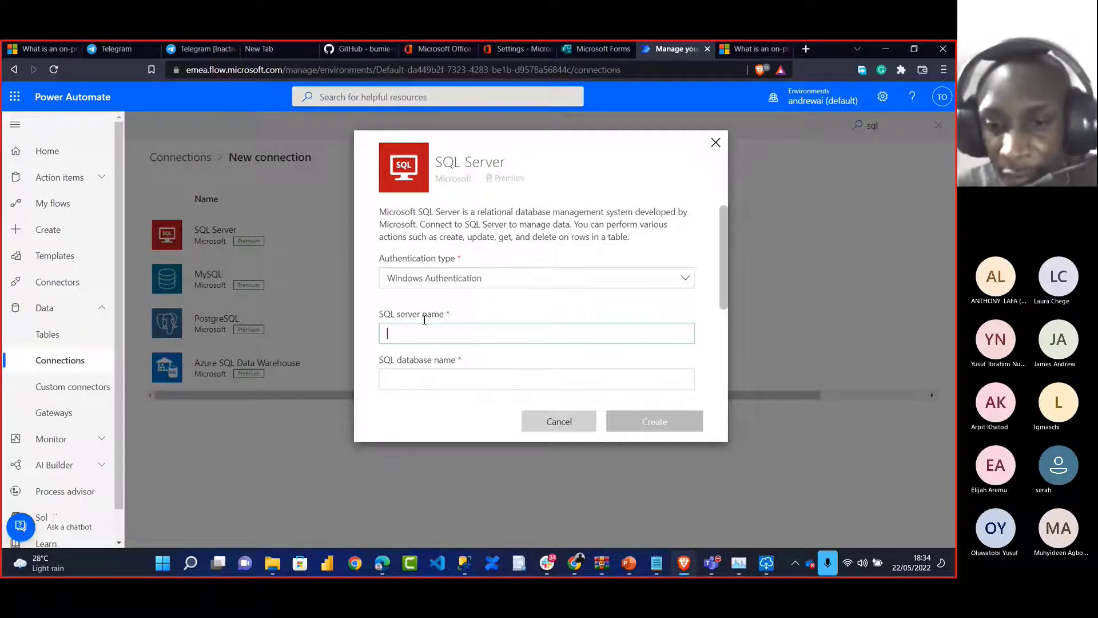
key("alt+Tab")
Close the leftover Connection Properties and Database Properties windows in Management Studio
left_click(689, 143)
mouse_move(465, 563)
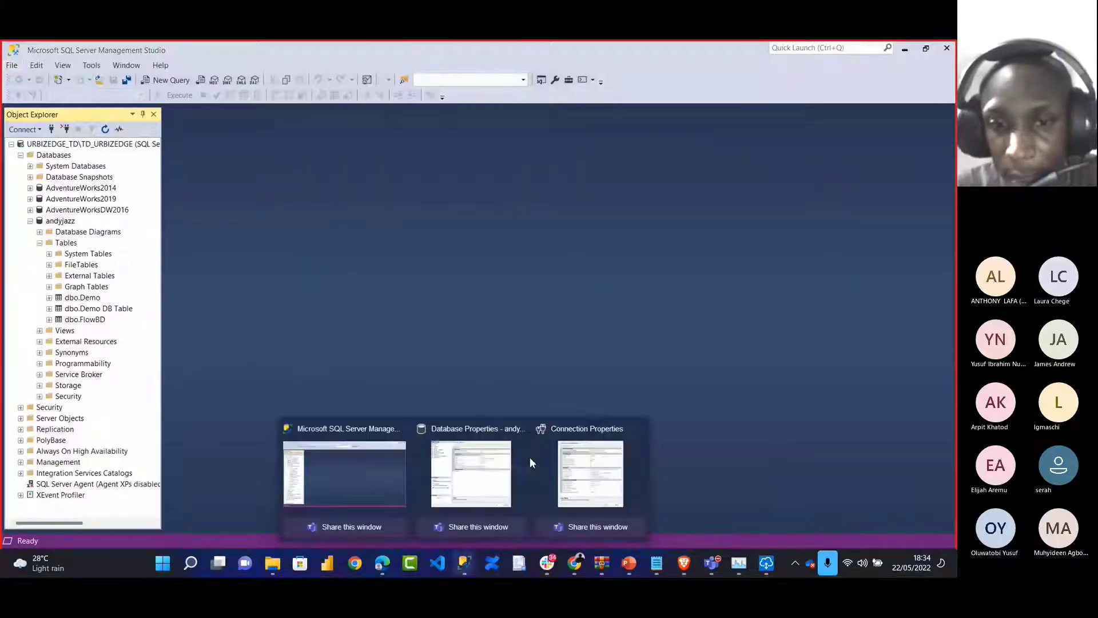
mouse_move(518, 434)
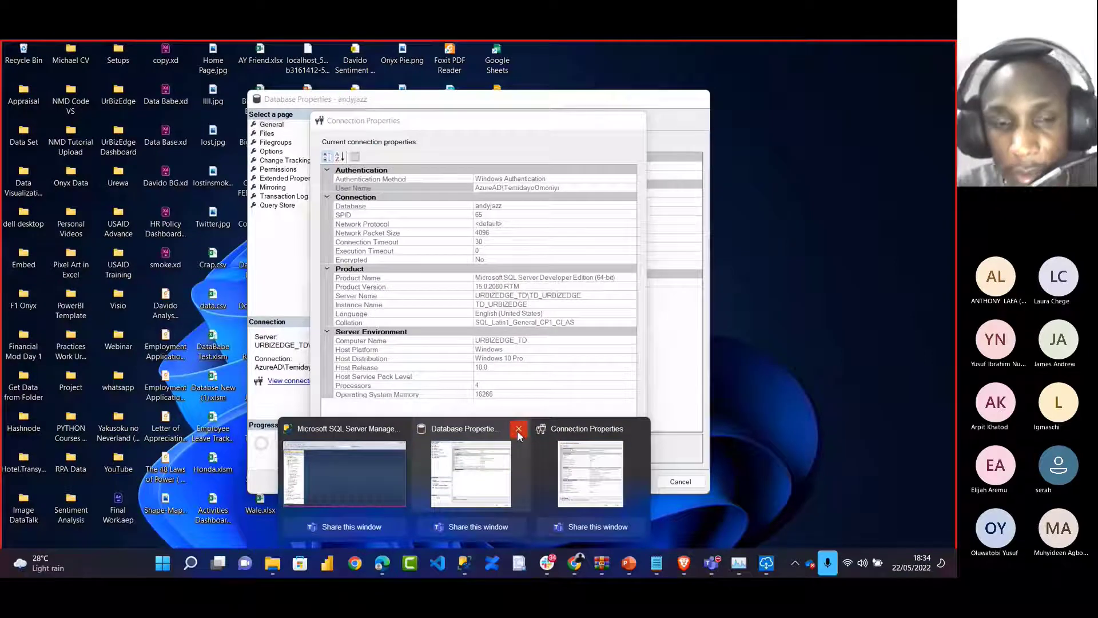
left_click(518, 433)
left_click(572, 462)
left_click(626, 481)
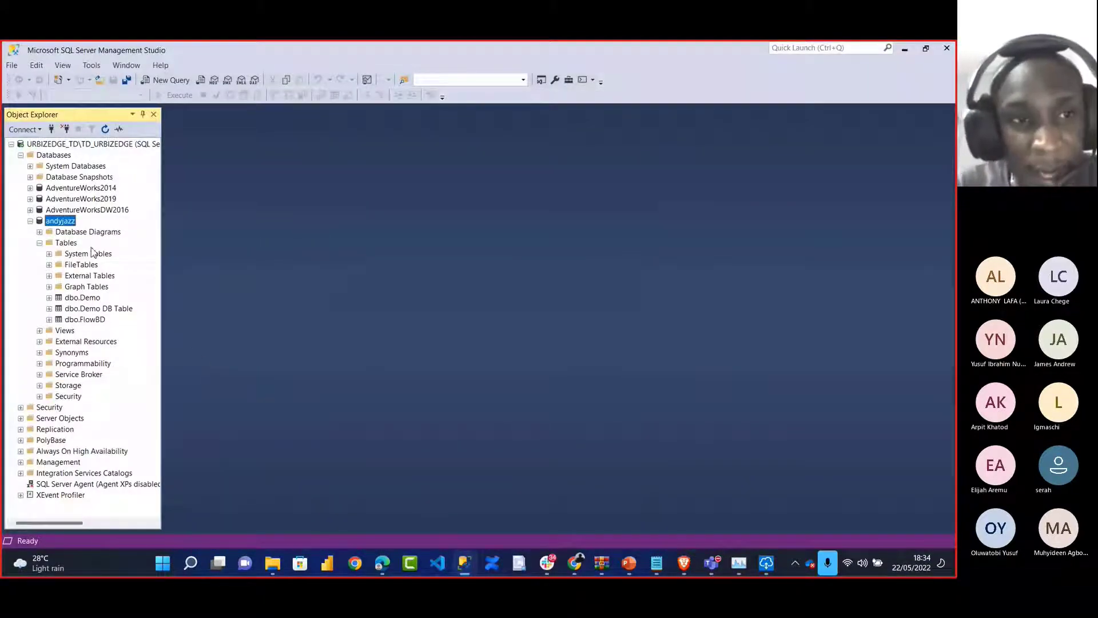
Open andyjazz's connection properties and copy the server name URBIZEDGE_TD\TD_URBIZEDGE
right_click(67, 223)
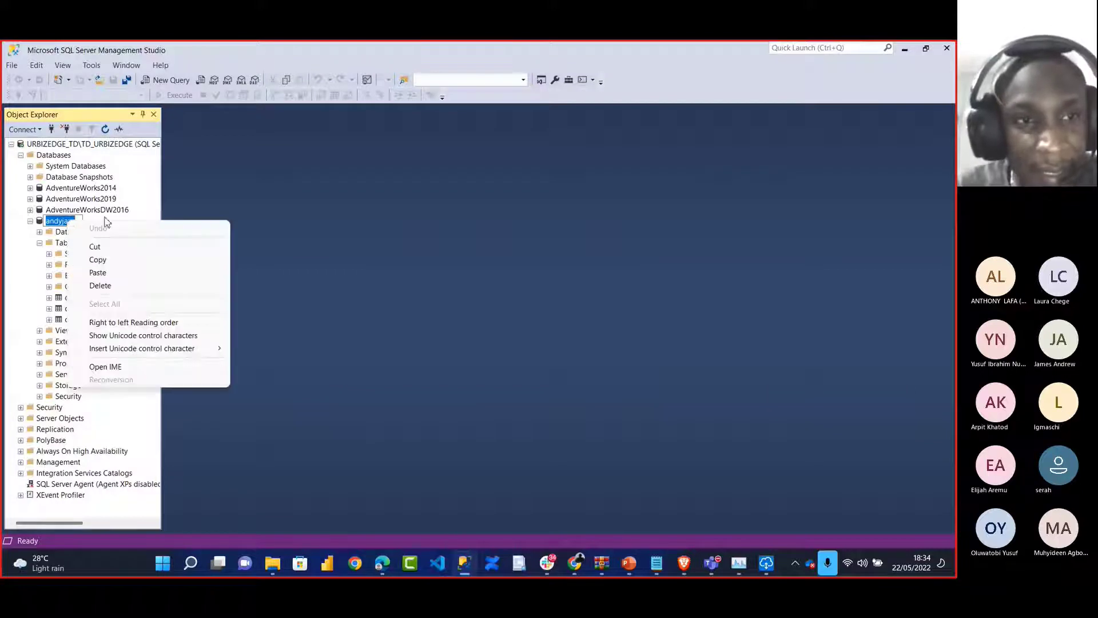
left_click(239, 250)
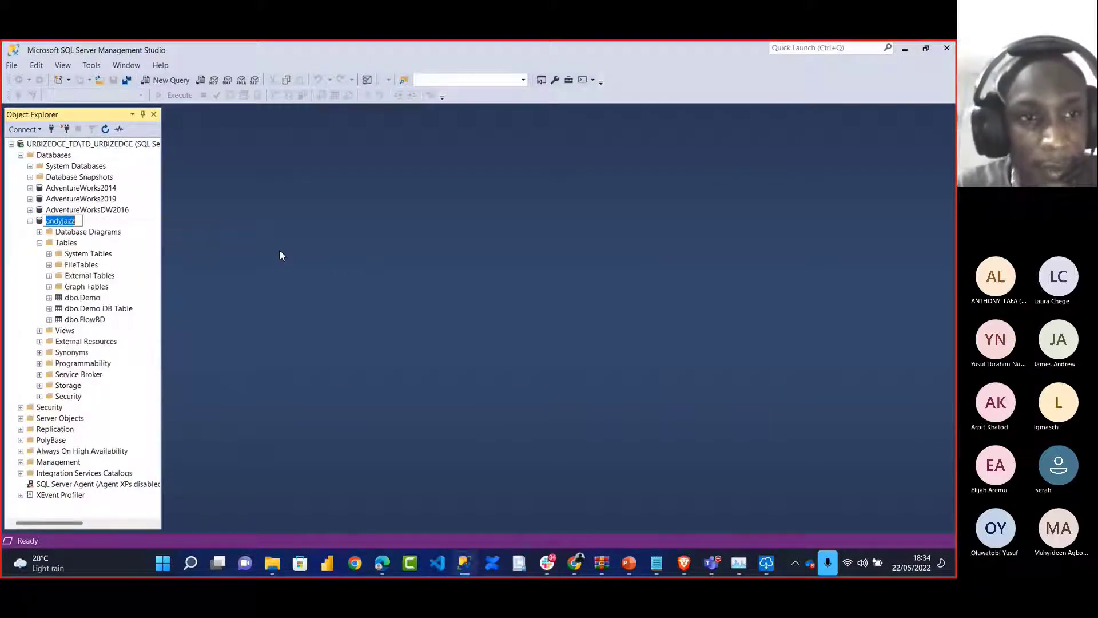
right_click(63, 224)
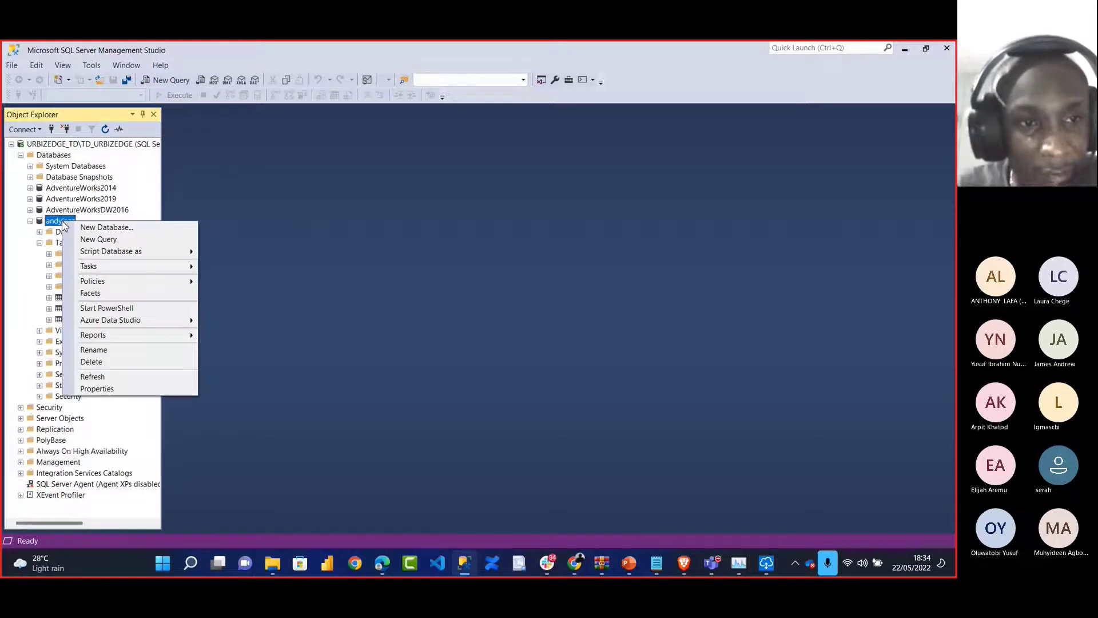
left_click(97, 389)
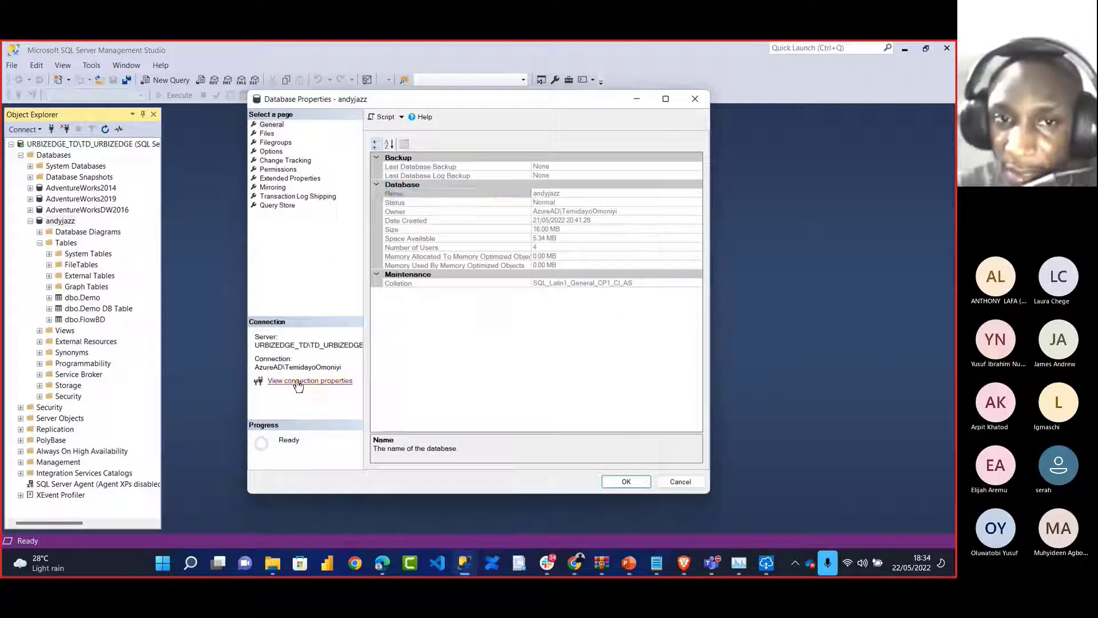
left_click(293, 381)
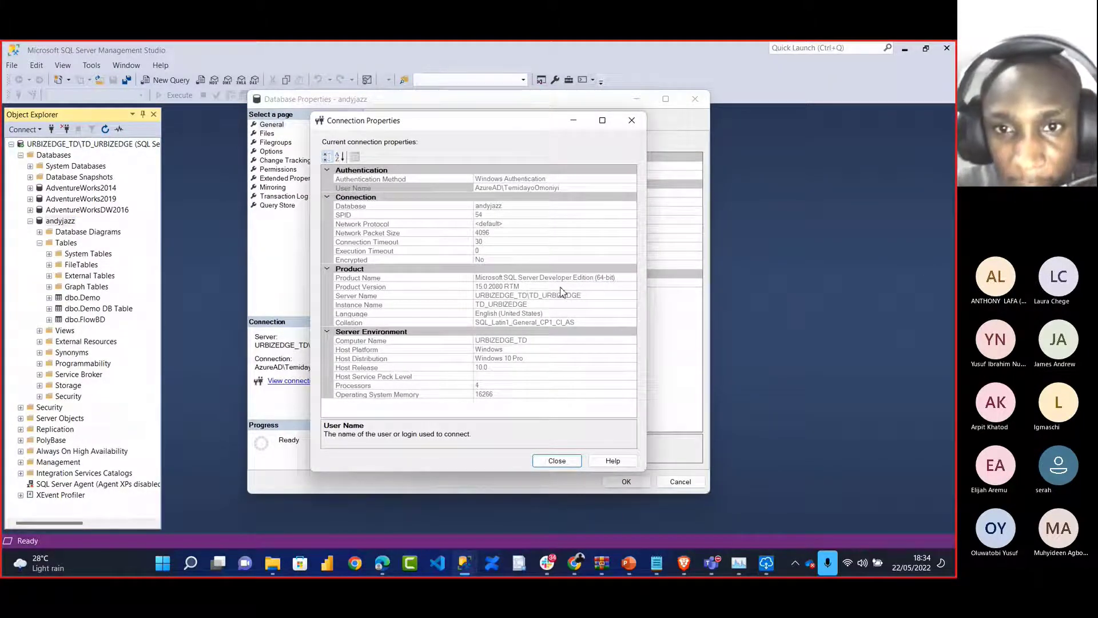
left_click(579, 296)
left_click_drag(589, 296, 473, 303)
key("ctrl+c")
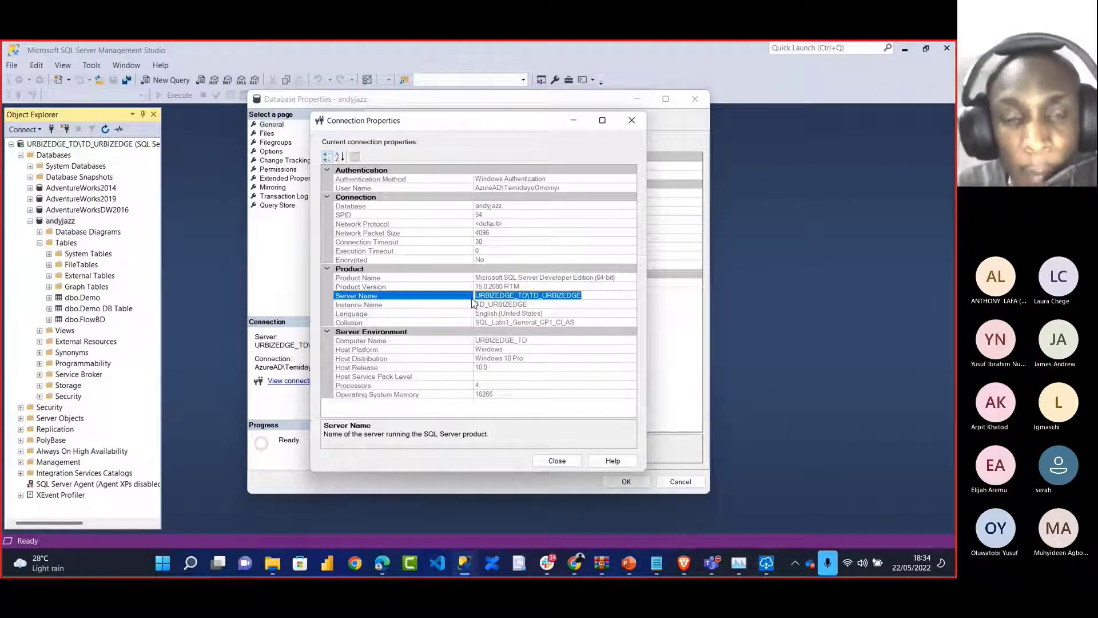
key("alt+Tab")
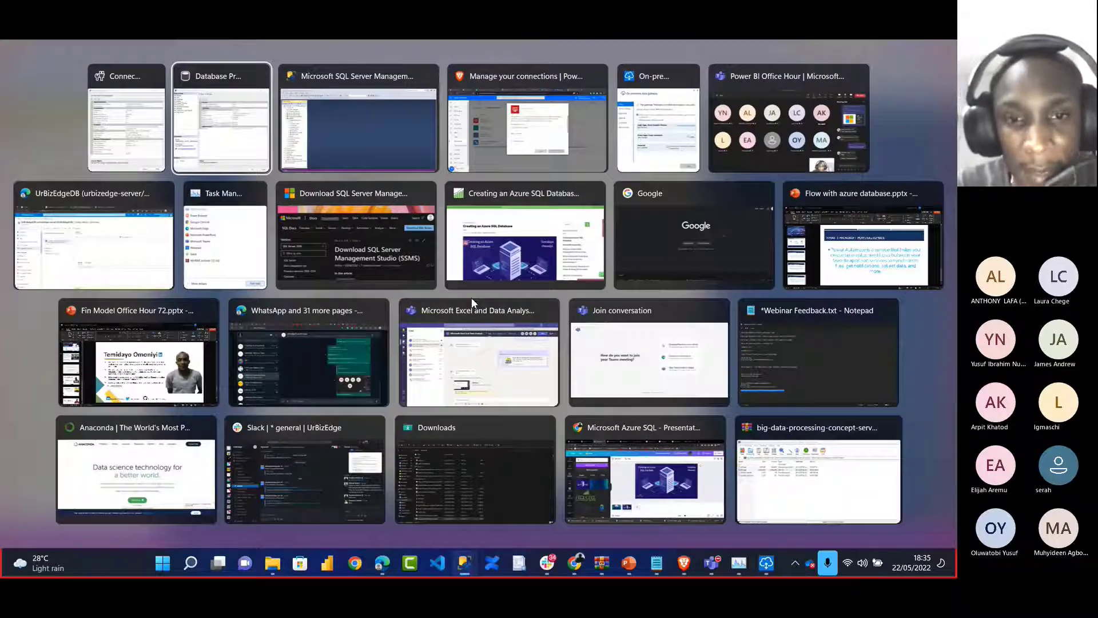
Paste the server name into the SQL Server connection form and enter database andyjazz
key("alt+Tab")
key("alt+Tab")
left_click(532, 333)
key("ctrl+v")
left_click(475, 379)
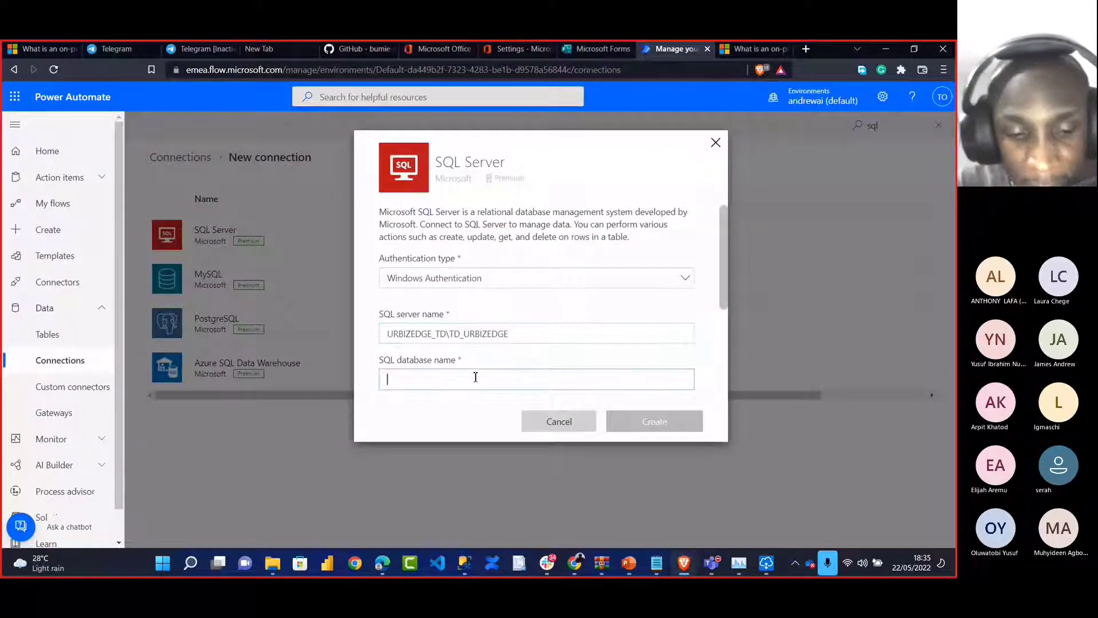
type("andyjazz")
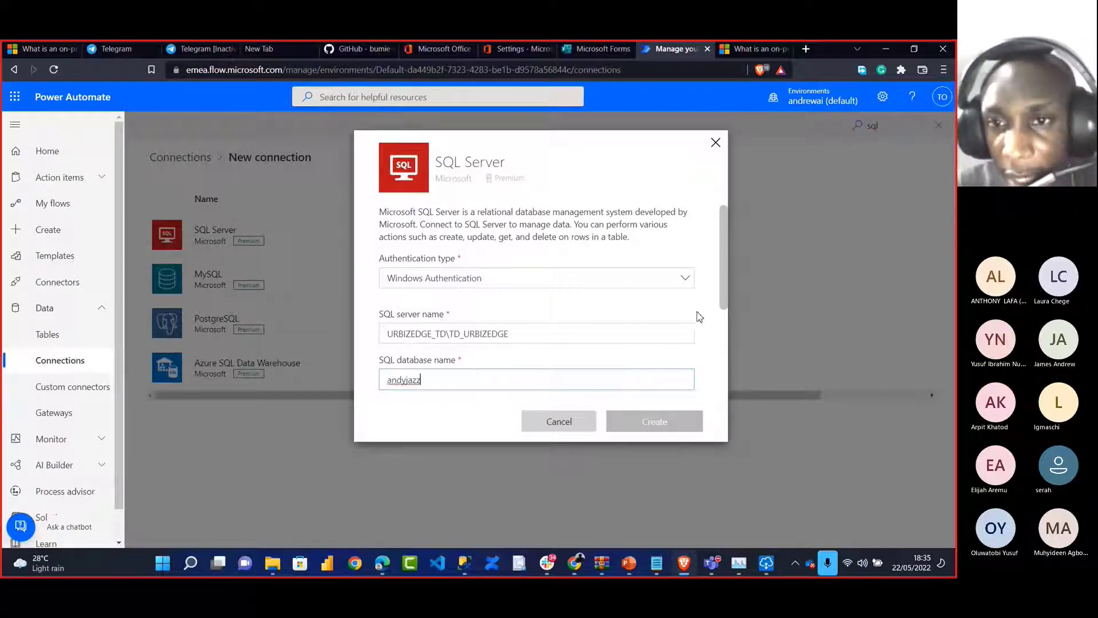
scroll(721, 301, "down", 3)
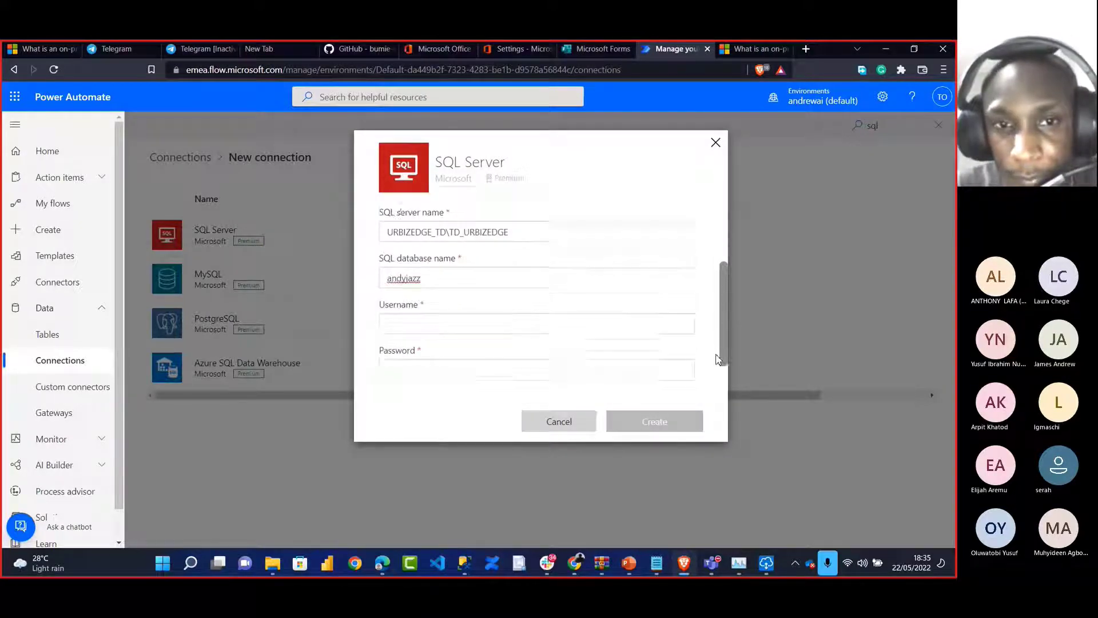
Copy the User Name from SSMS connection properties into the form's Username field
left_click(453, 312)
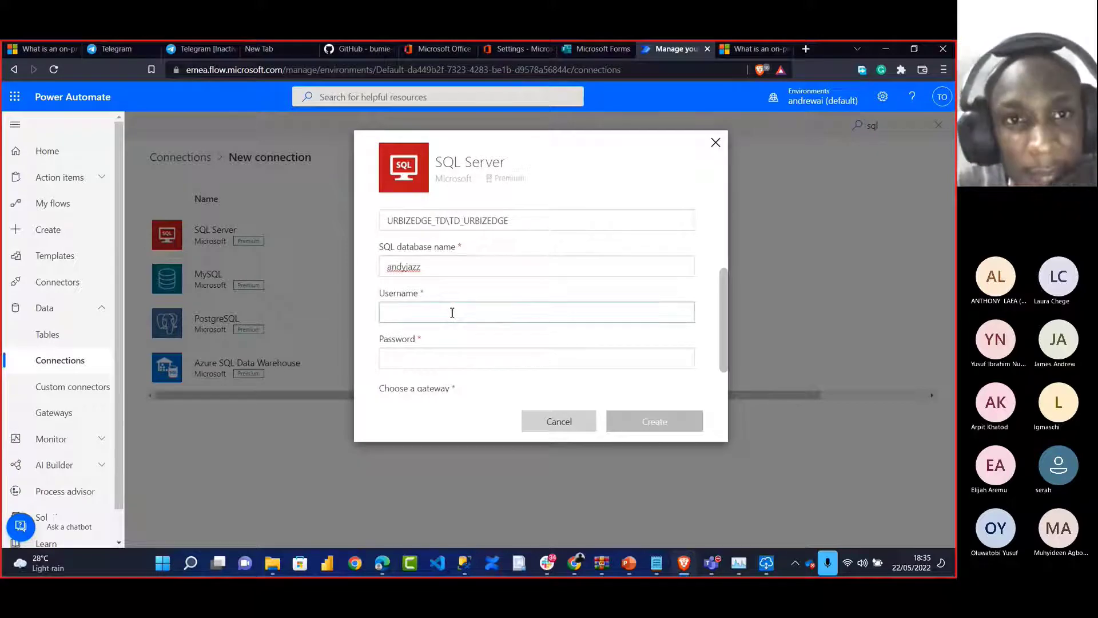
key("alt+Tab")
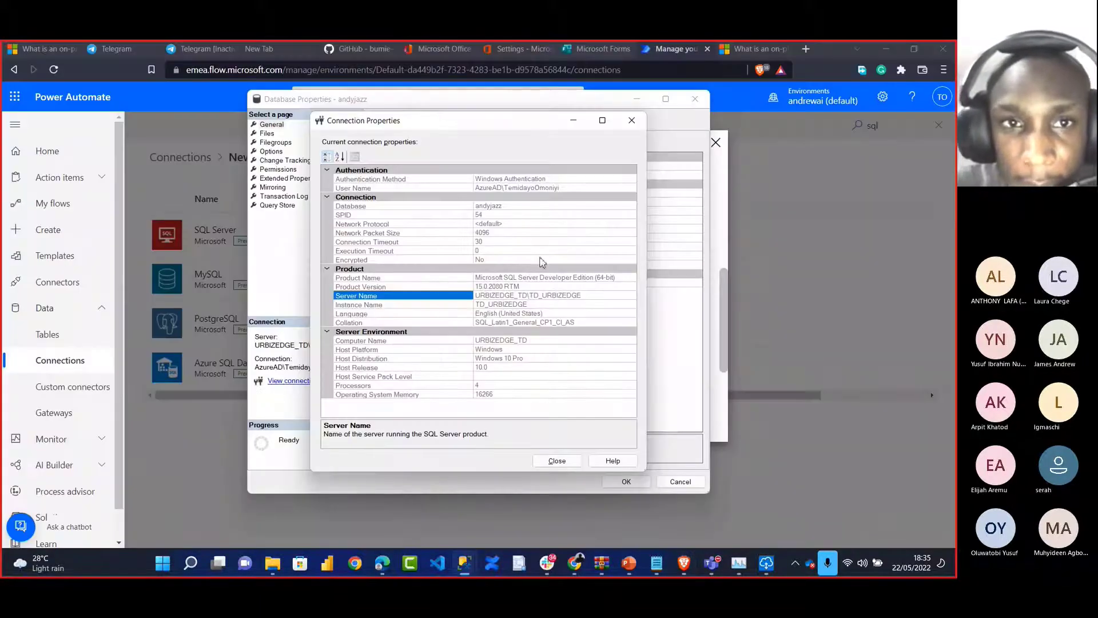
left_click(566, 188)
left_click_drag(570, 188, 472, 182)
key("ctrl+c")
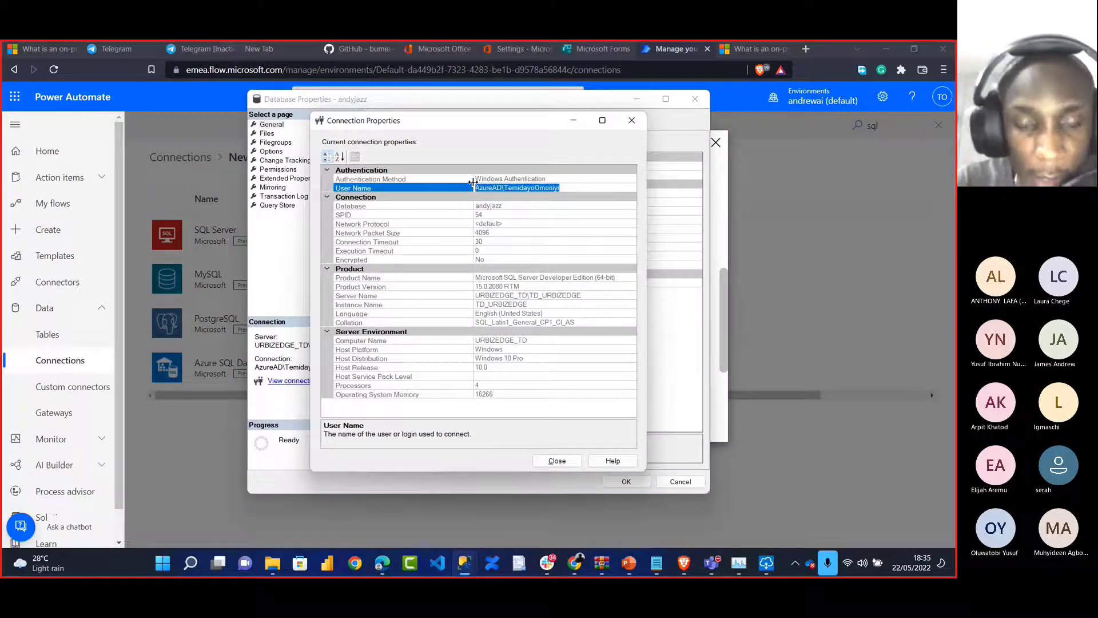
key("alt+Tab")
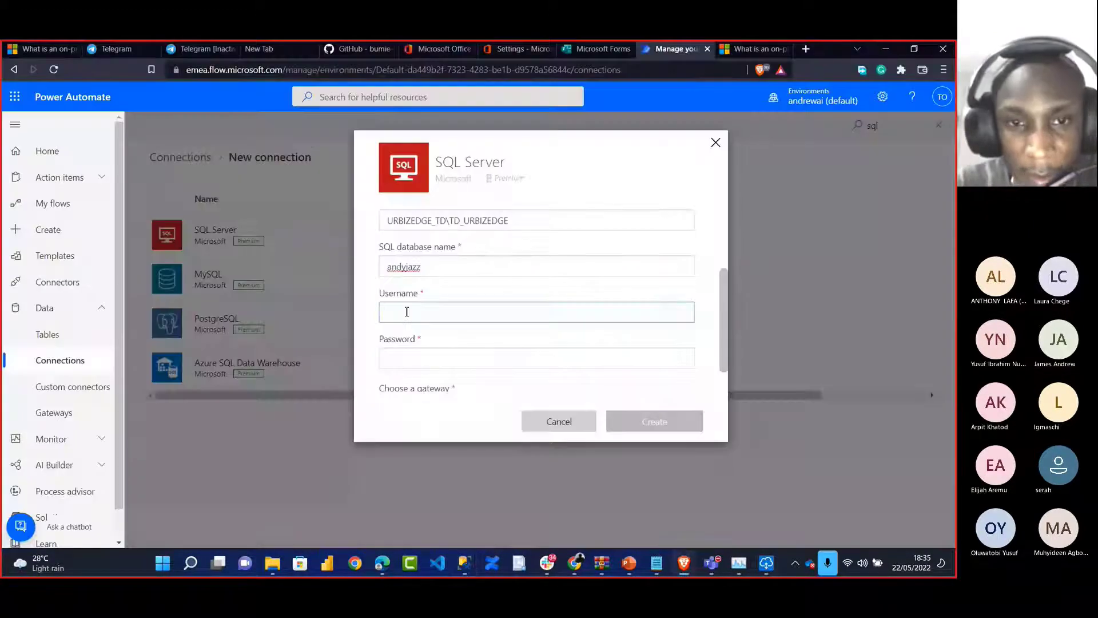
left_click(407, 312)
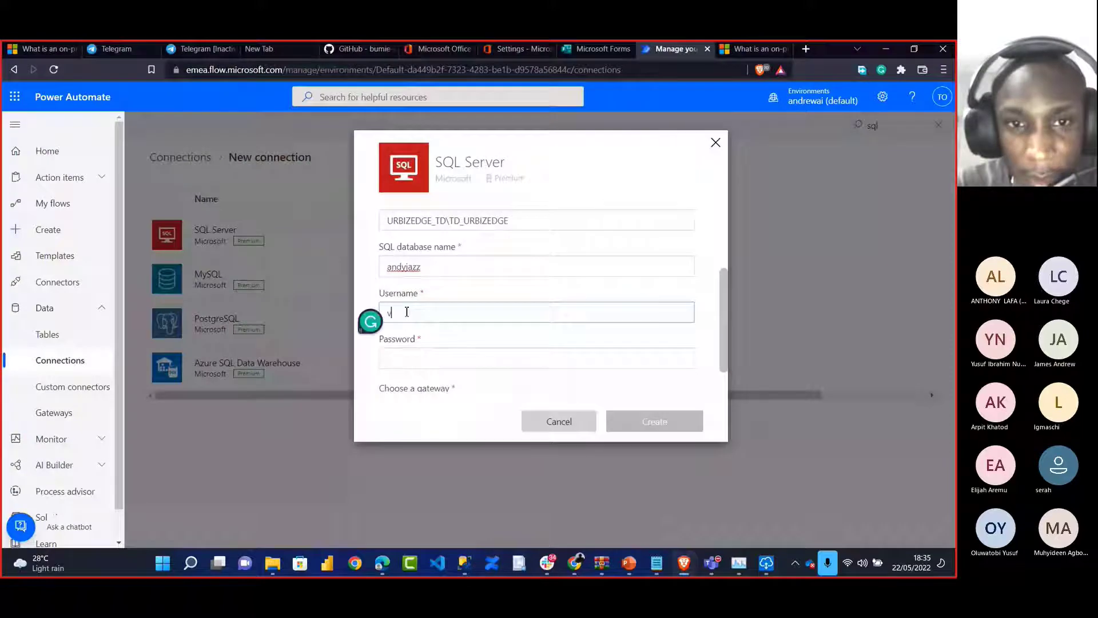
key("ctrl+v")
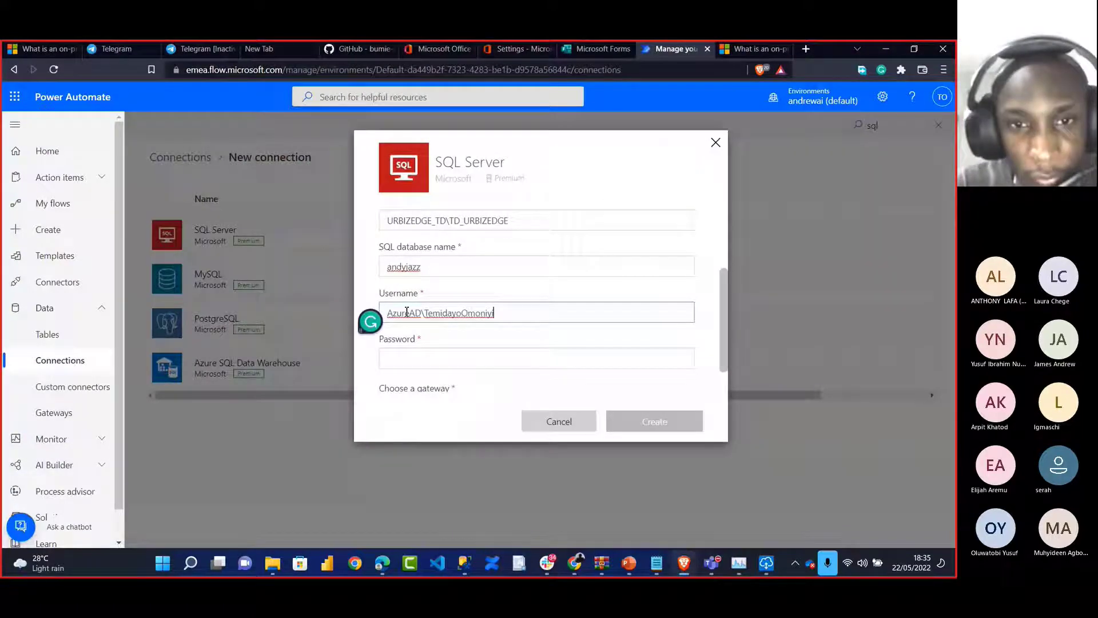
Enter the SQL Server account password in the connection form
left_click(402, 361)
type("********")
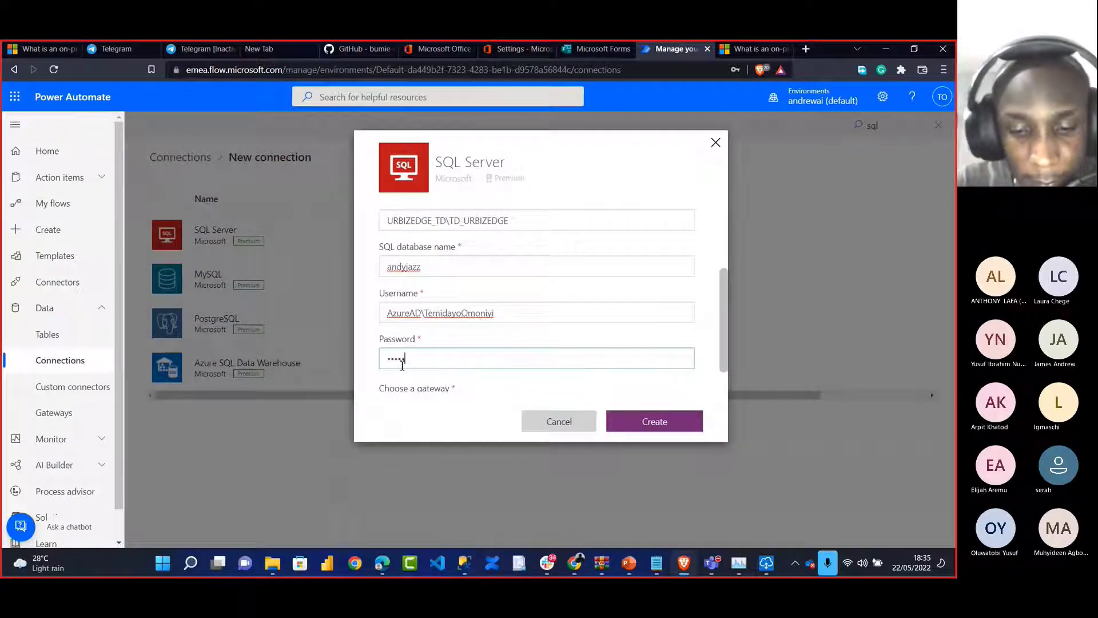
type("*******")
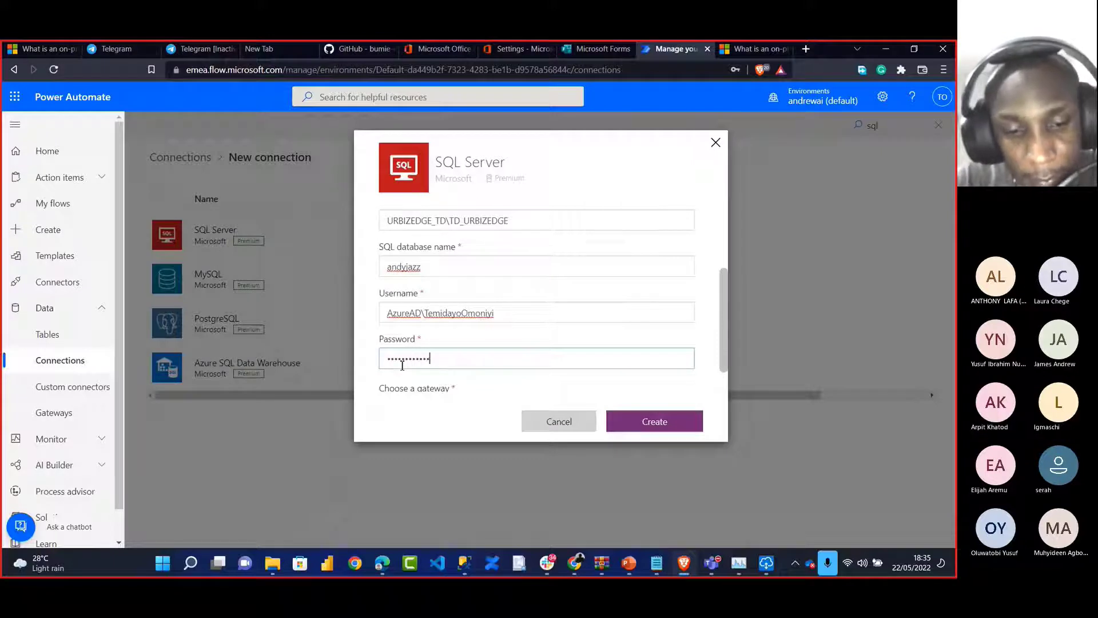
key("BackSpace")
key("BackSpace")
key("BackSpace")
key("BackSpace")
key("BackSpace")
key("BackSpace")
key("BackSpace")
key("BackSpace")
key("BackSpace")
key("BackSpace")
key("BackSpace")
key("BackSpace")
key("BackSpace")
key("BackSpace")
key("BackSpace")
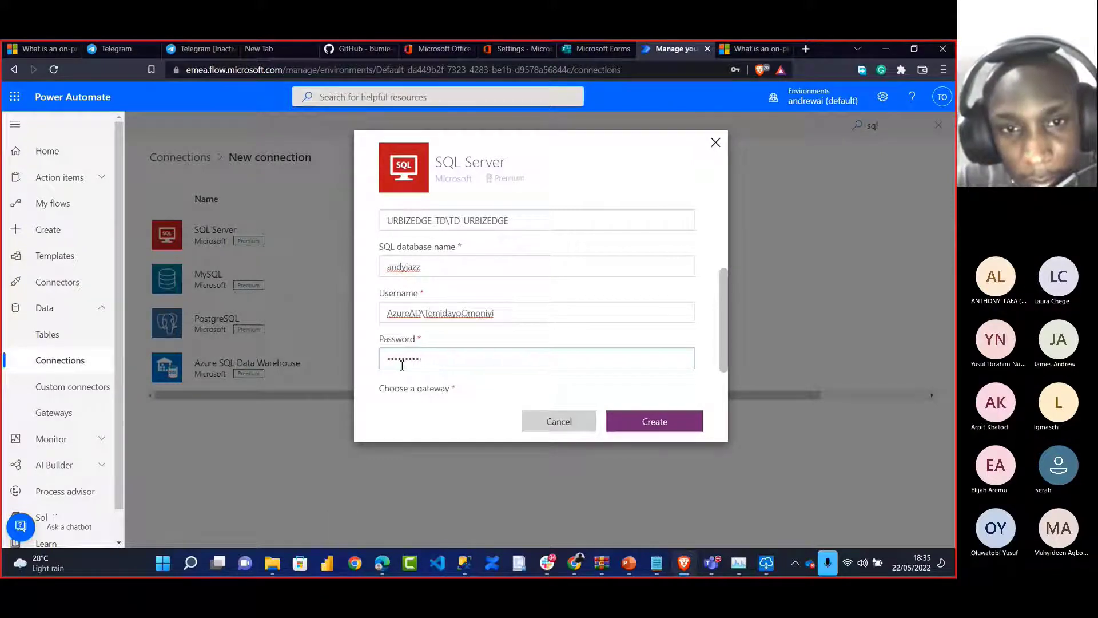
type("***********")
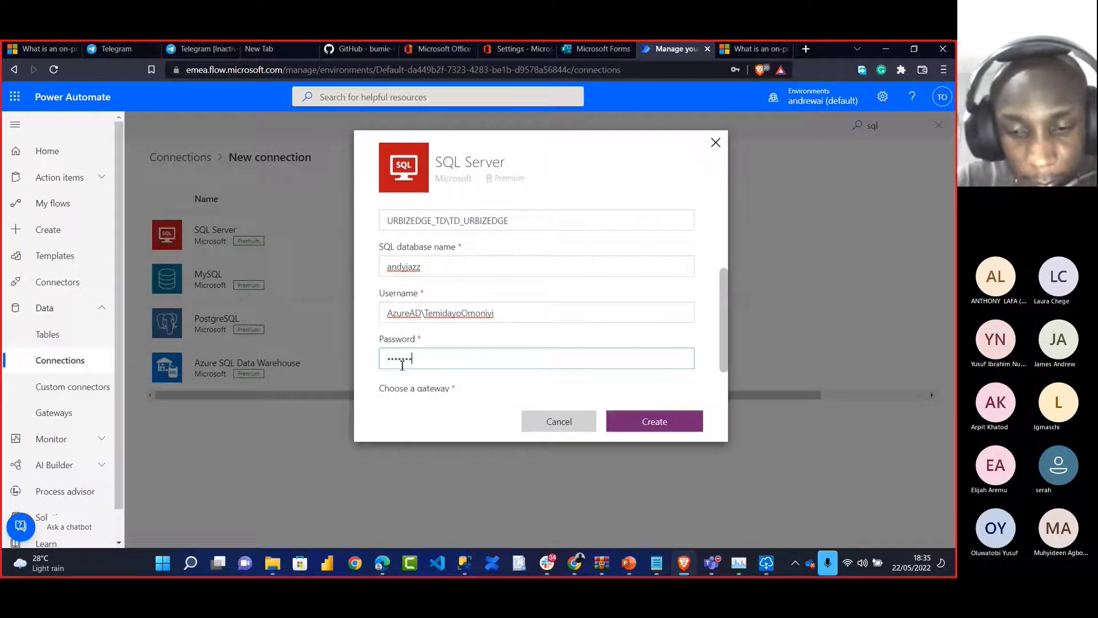
type("*****")
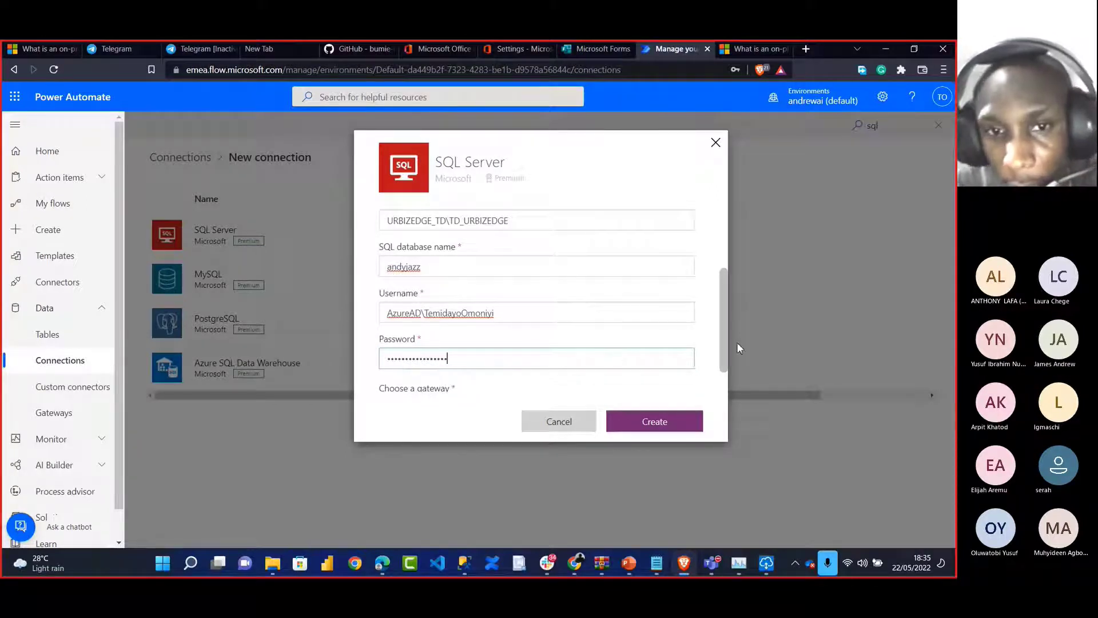
scroll(722, 360, "down", 1)
Check in the on-premises data gateway app that the gateway is online
scroll(725, 380, "down", 1)
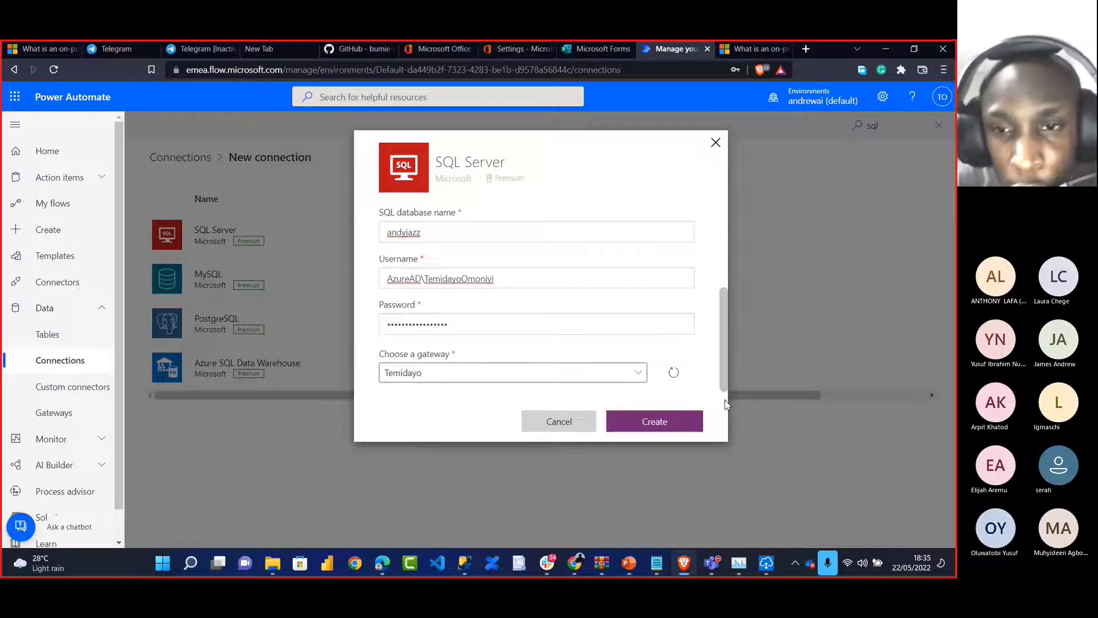
left_click(767, 566)
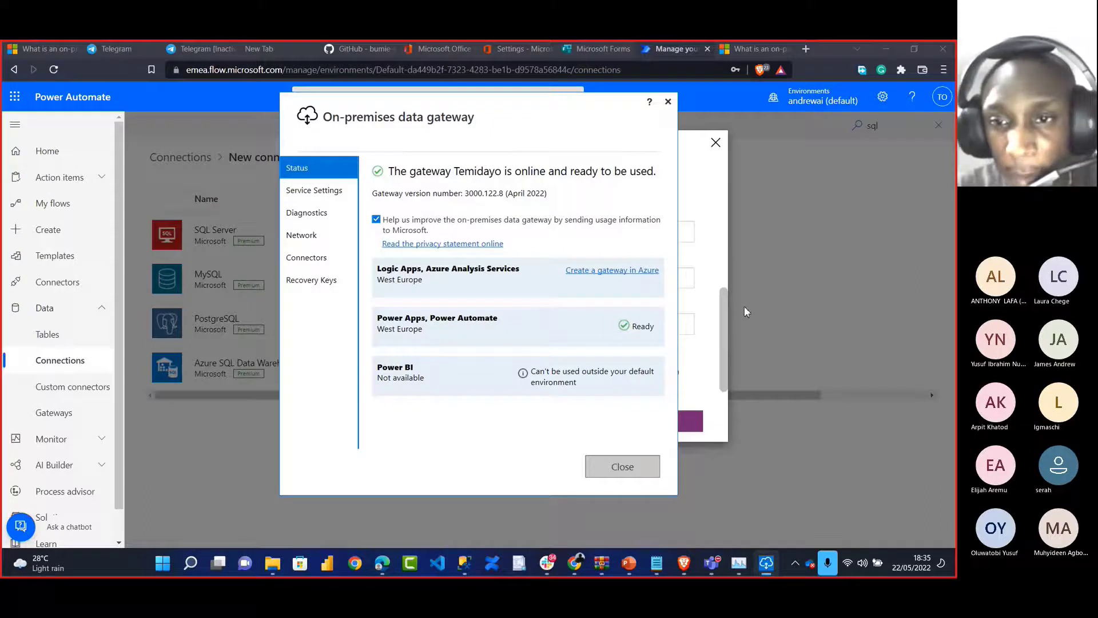
left_click(710, 351)
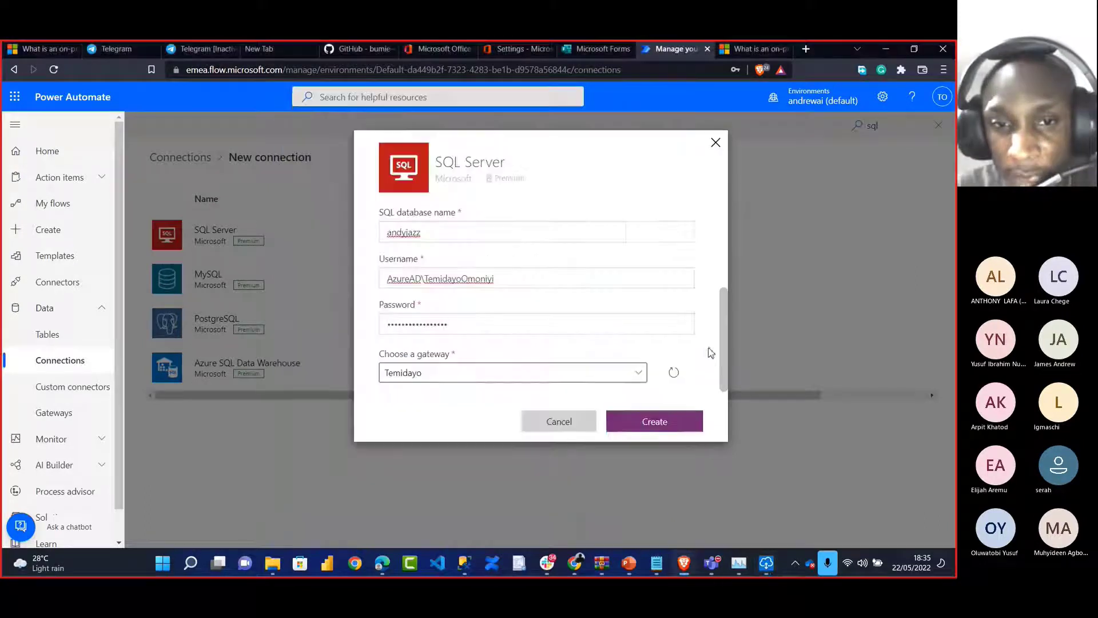
Select the existing gateway and create the SQL Server connection
left_click(535, 376)
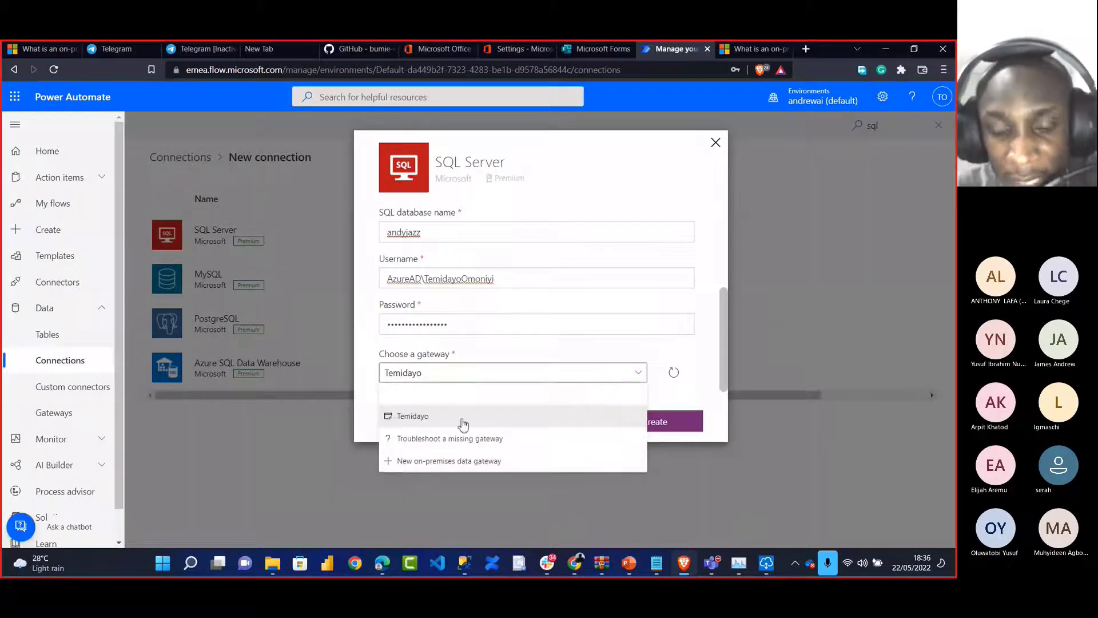
left_click(462, 423)
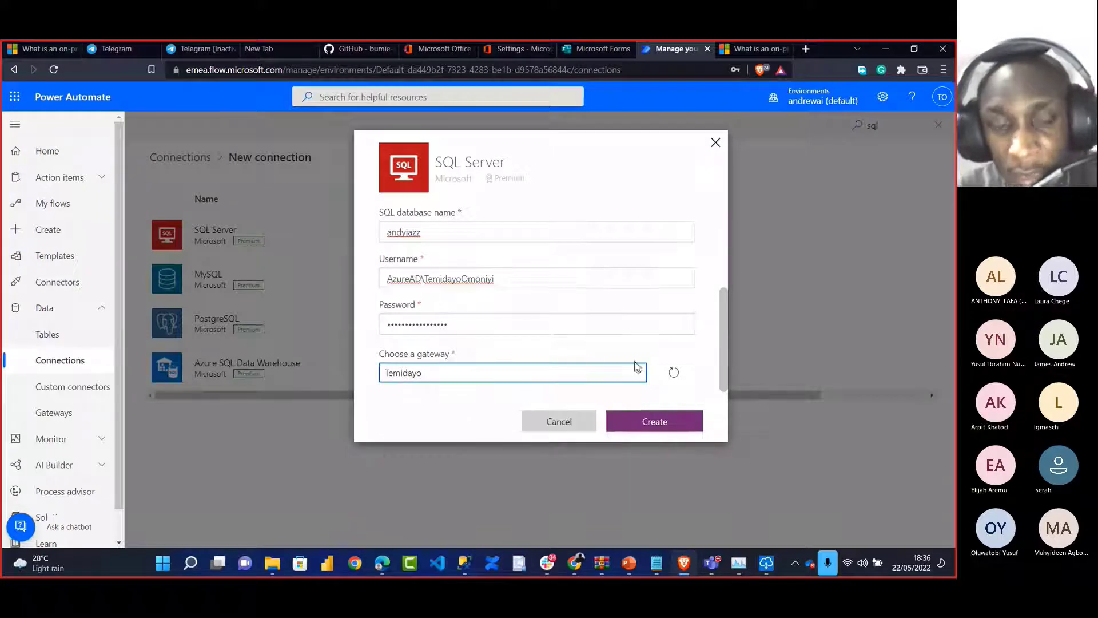
left_click(654, 423)
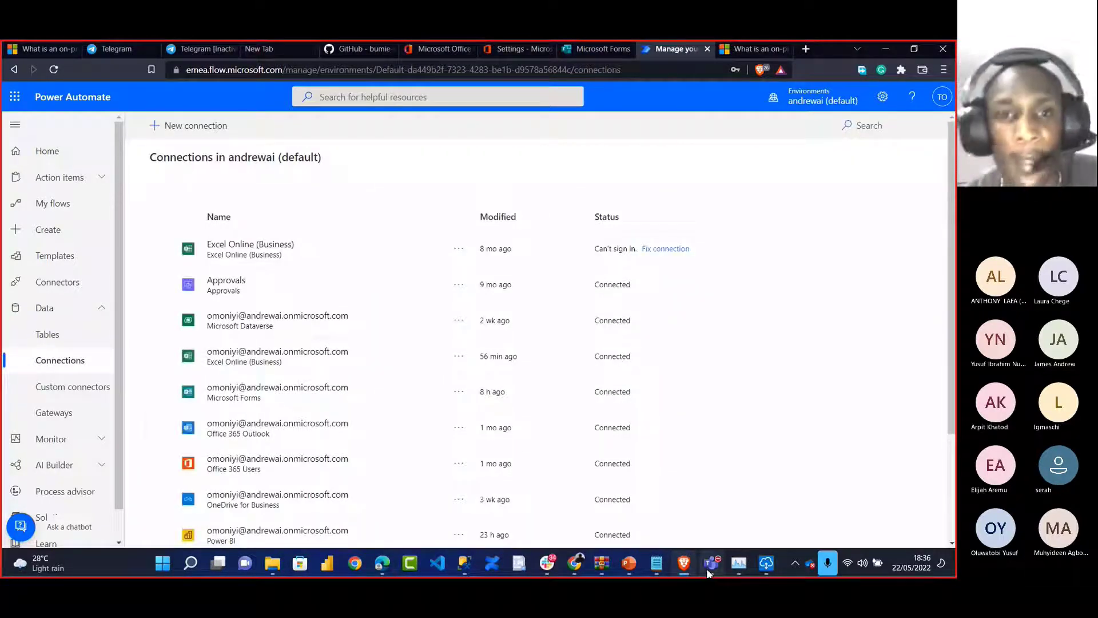
Scroll the Connections list to find the new andyjazz URBIZEDGE_TD\TD_URBIZEDGE connection
scroll(421, 304, "down", 3)
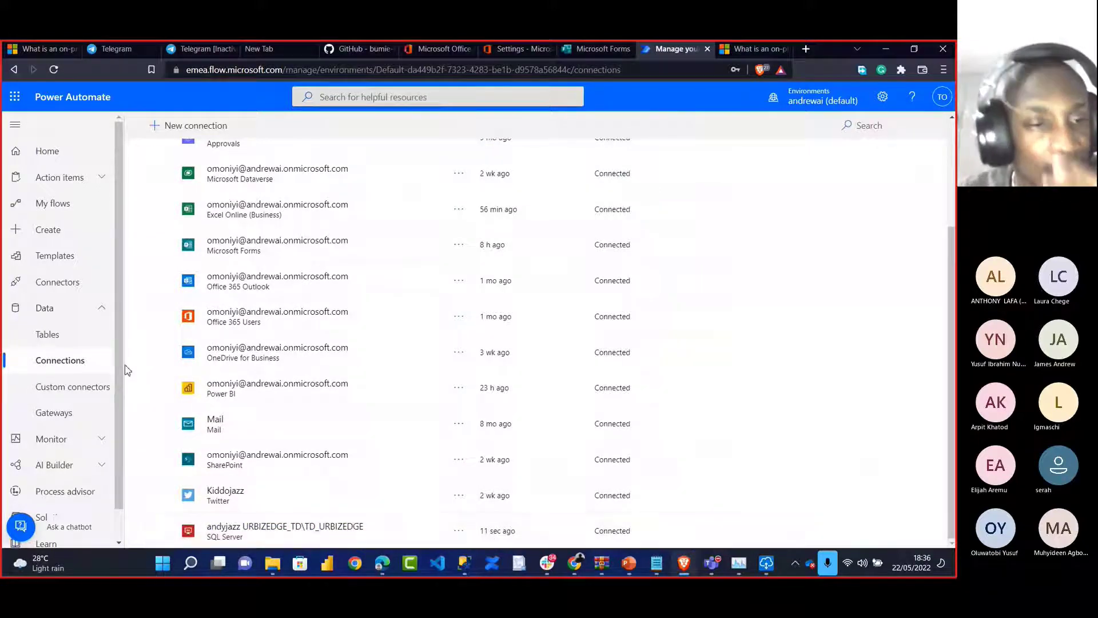
Create automated cloud flow 'FlowTest' with the Forms trigger 'When a new response is submitted'
left_click(49, 229)
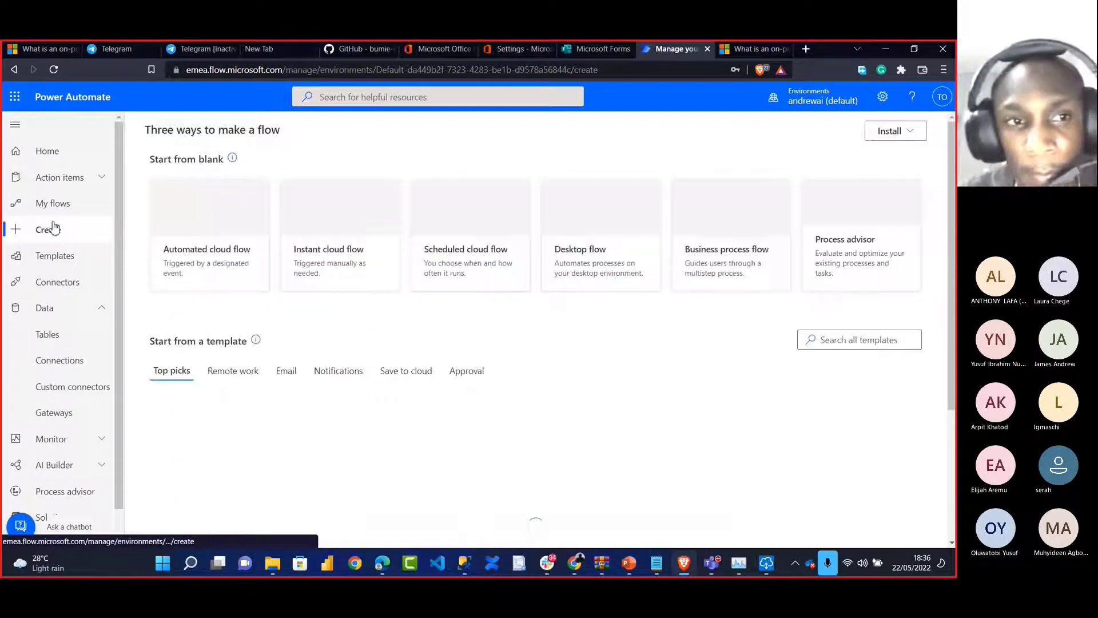
left_click(211, 237)
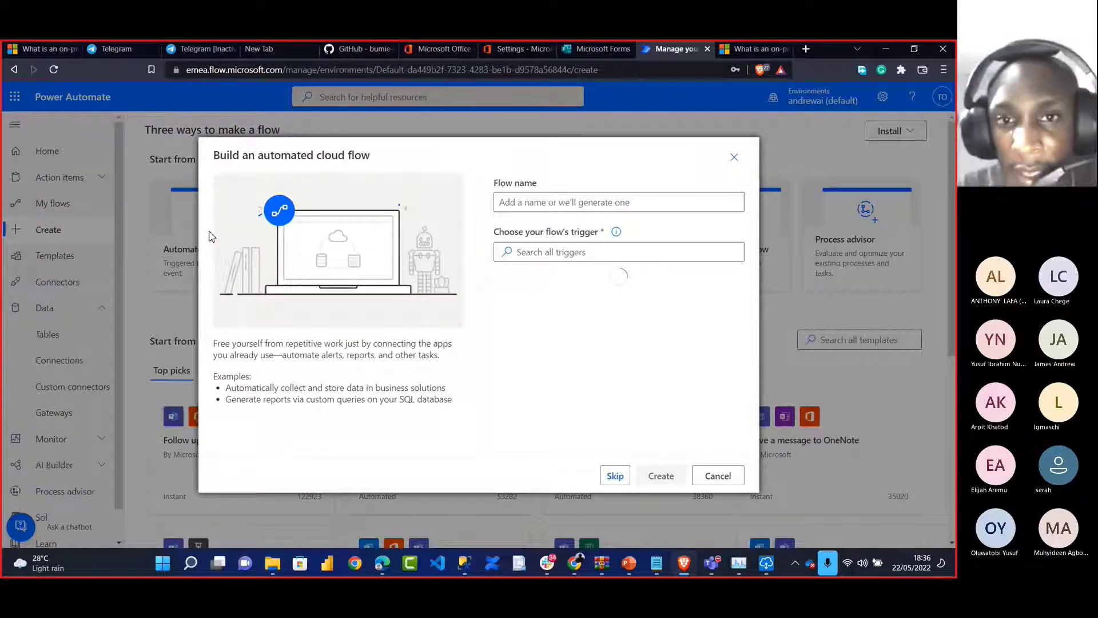
left_click(522, 201)
type("FlowTest")
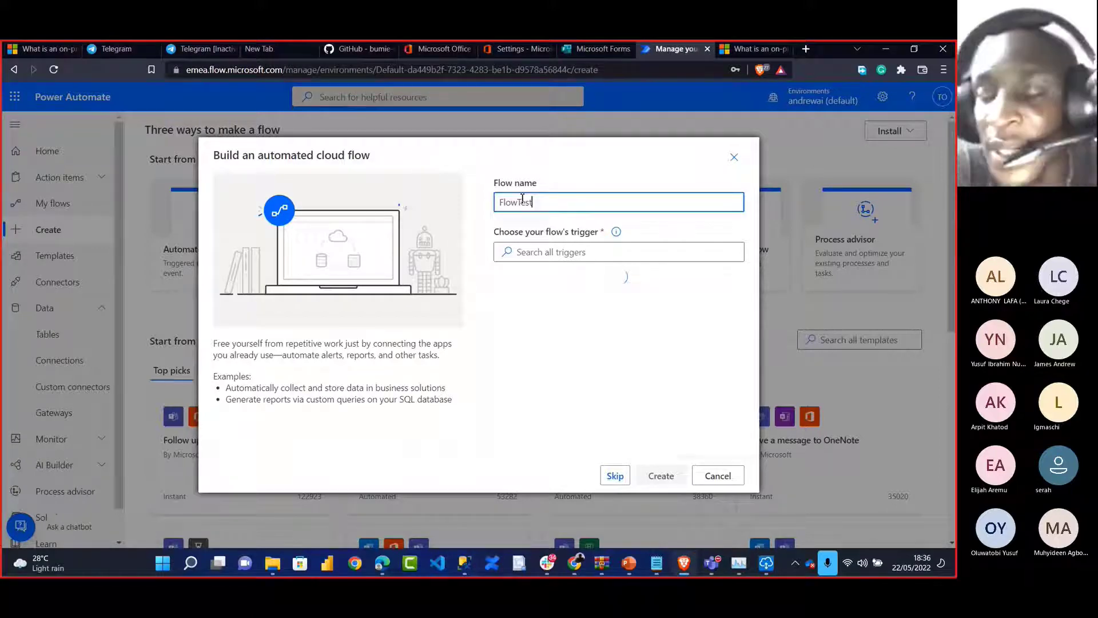
left_click(531, 252)
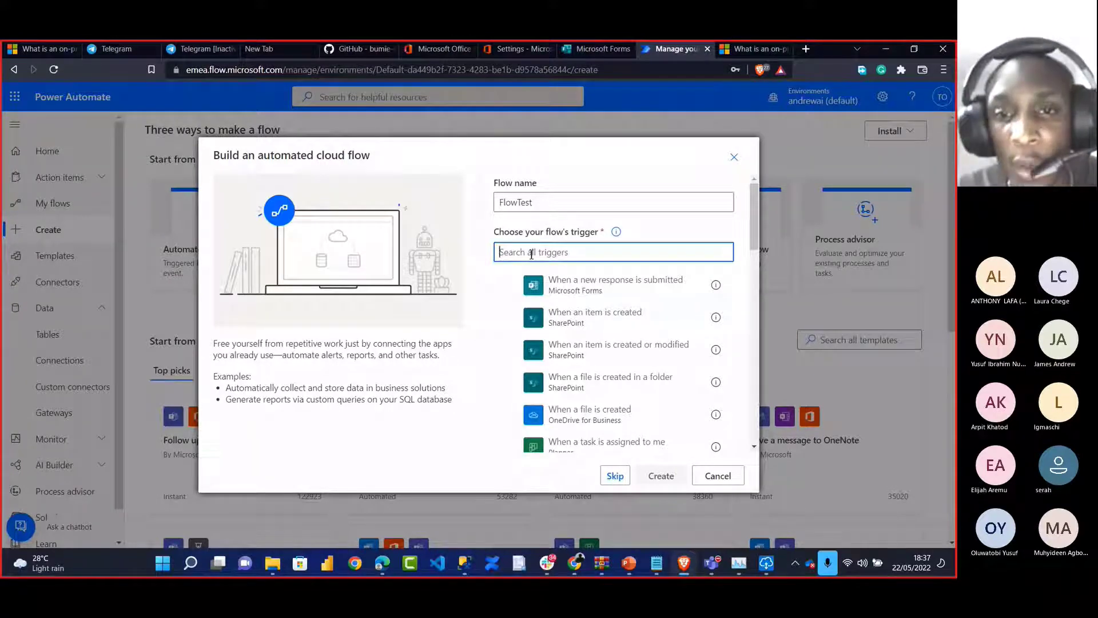
left_click(581, 298)
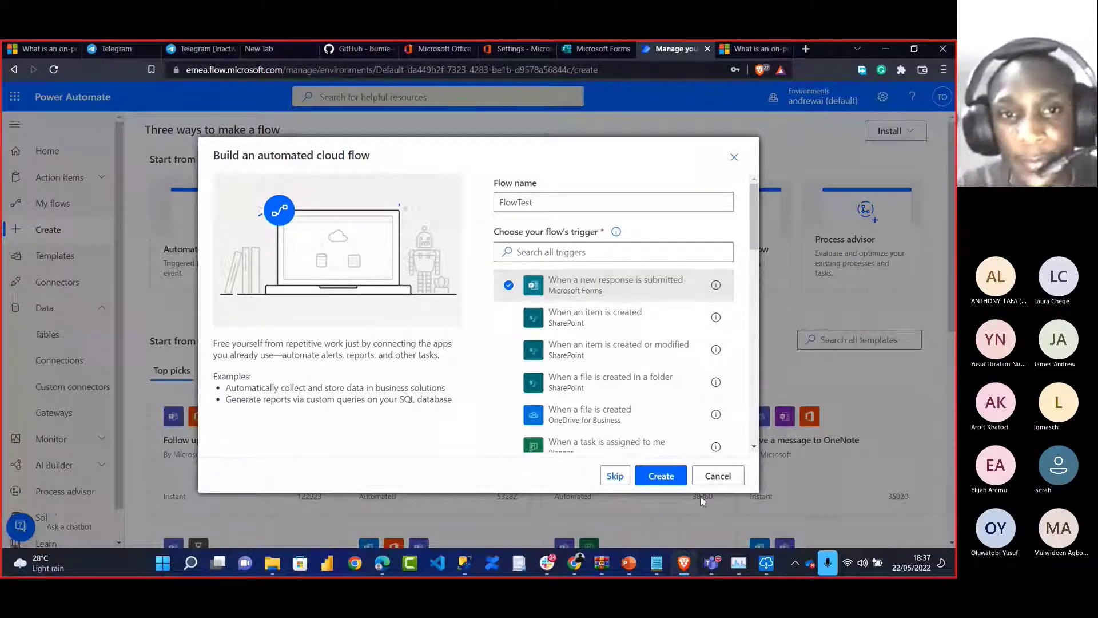
left_click(661, 475)
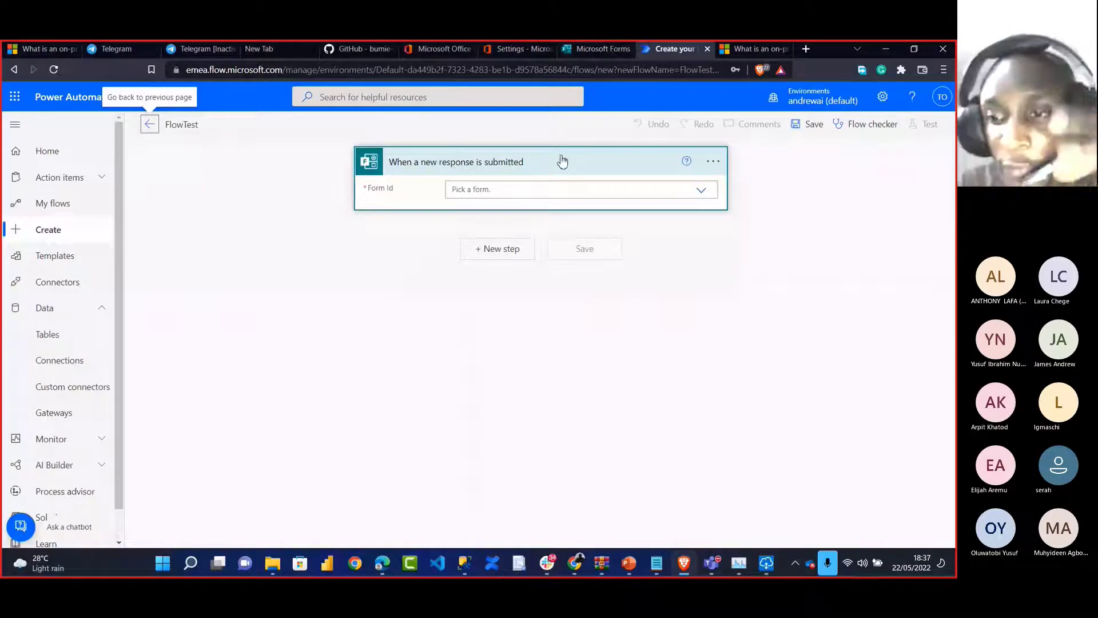
Move through the admin center, Office home and All apps list back to Microsoft Forms
left_click(578, 49)
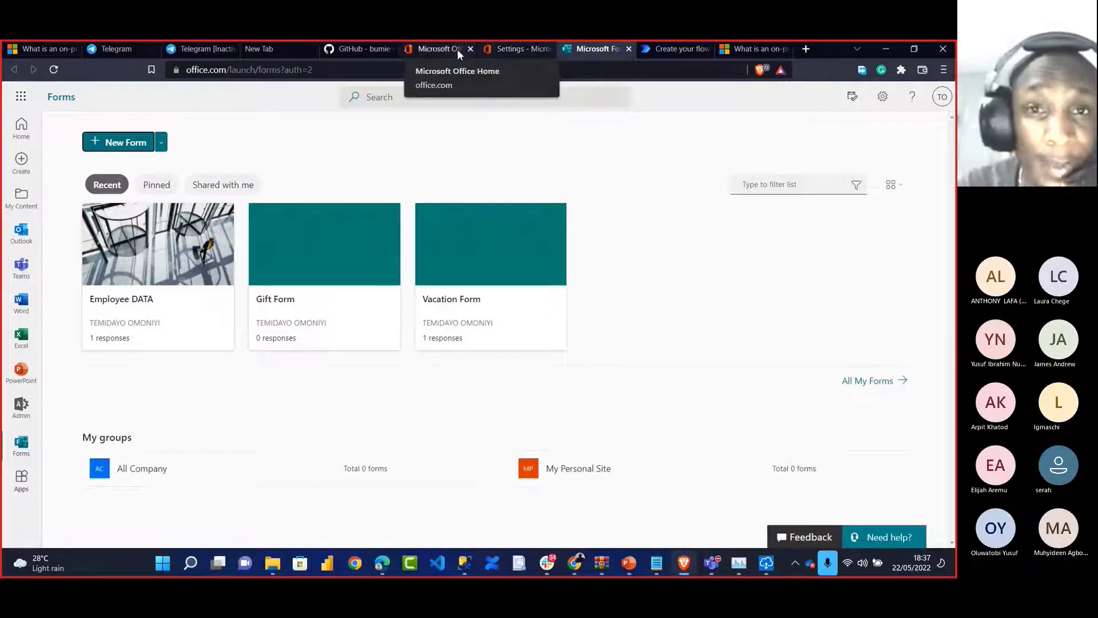
left_click(506, 49)
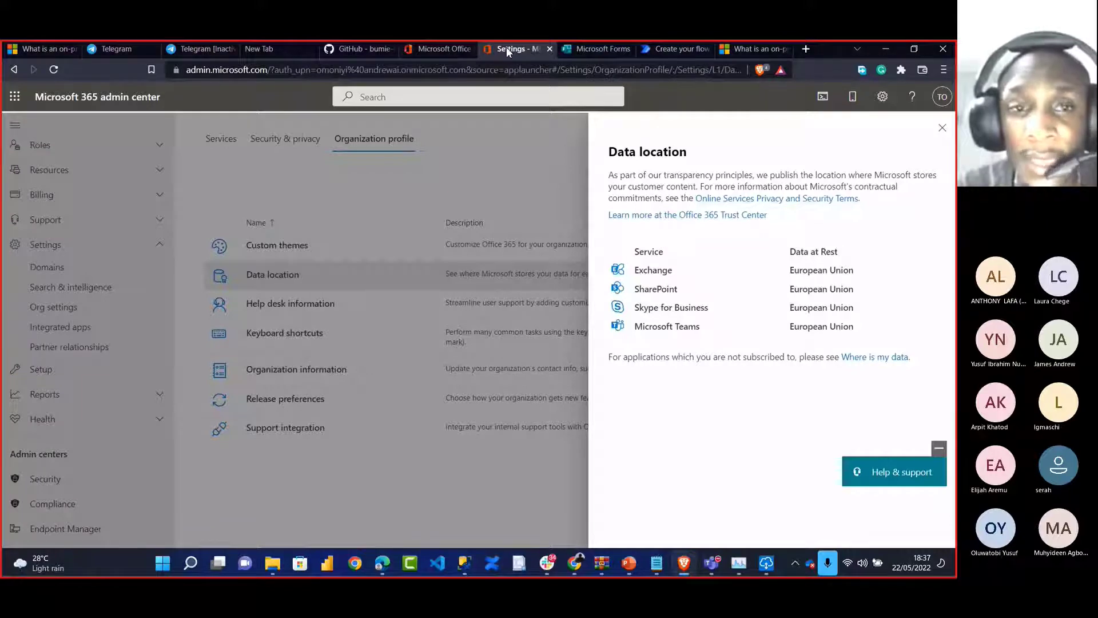
left_click(443, 49)
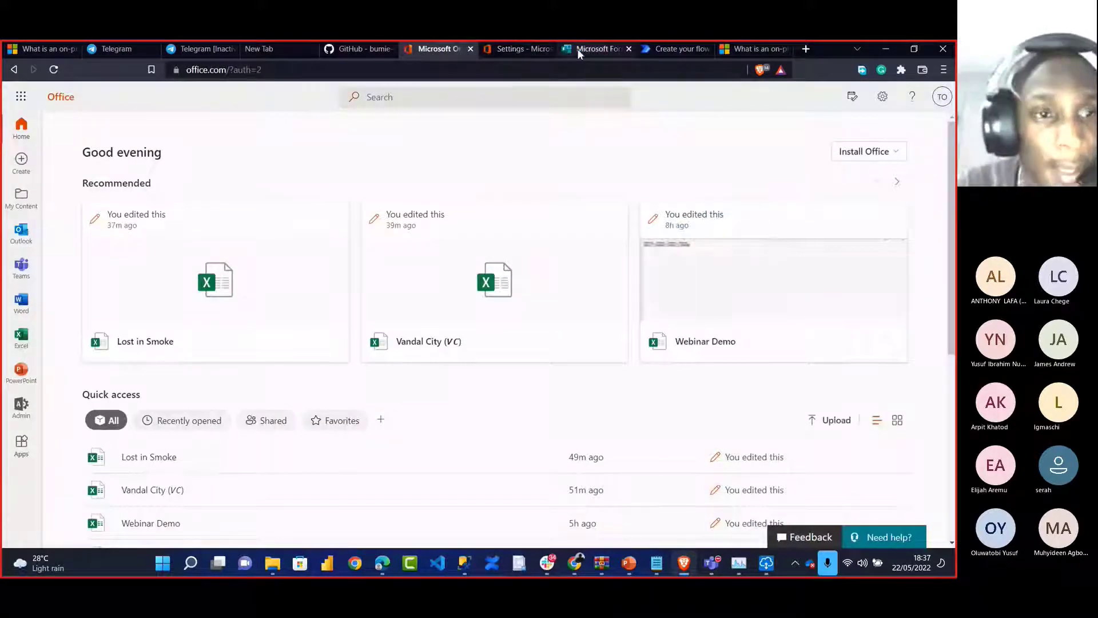
left_click(20, 96)
left_click(40, 356)
scroll(52, 430, "down", 3)
scroll(51, 430, "down", 1)
scroll(52, 430, "up", 3)
scroll(51, 430, "down", 1)
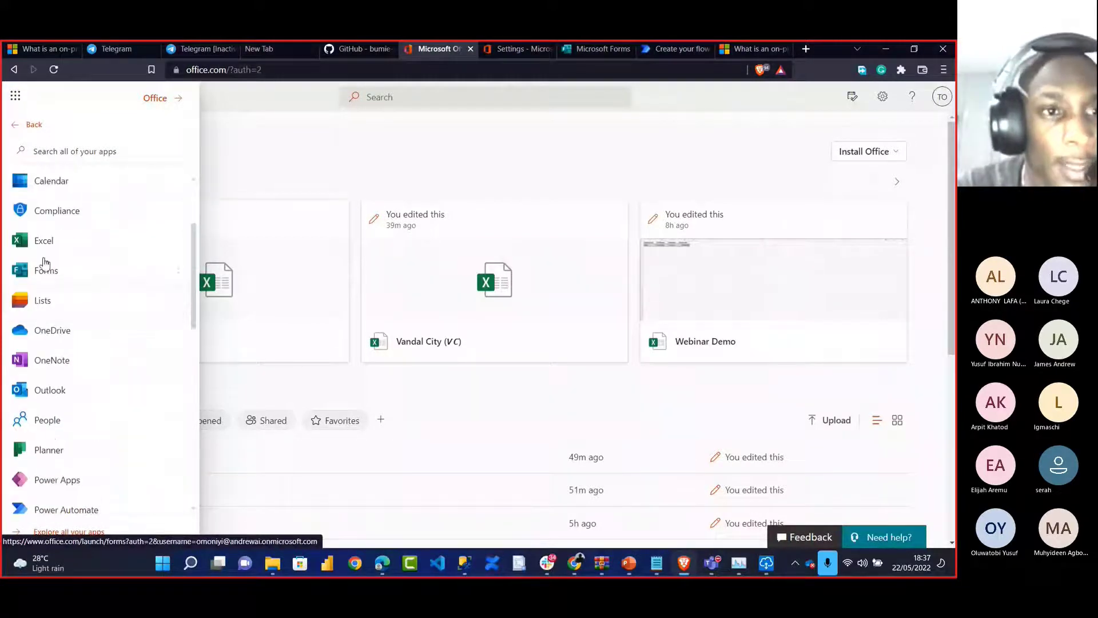
left_click(612, 48)
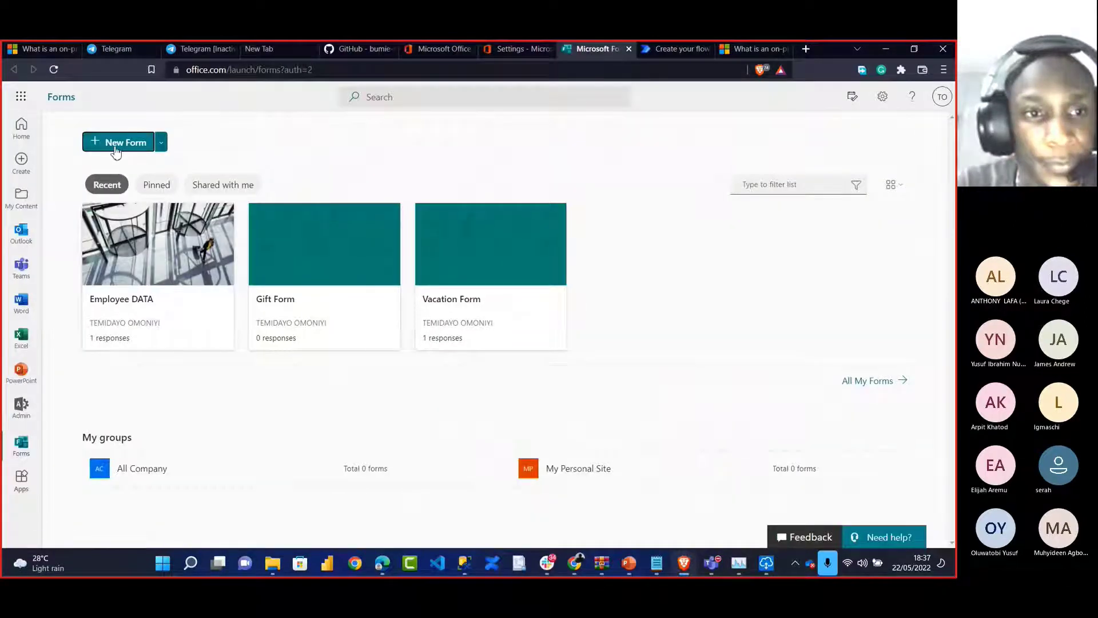
Start a new blank form titled 'FlowDB Form'
left_click(116, 144)
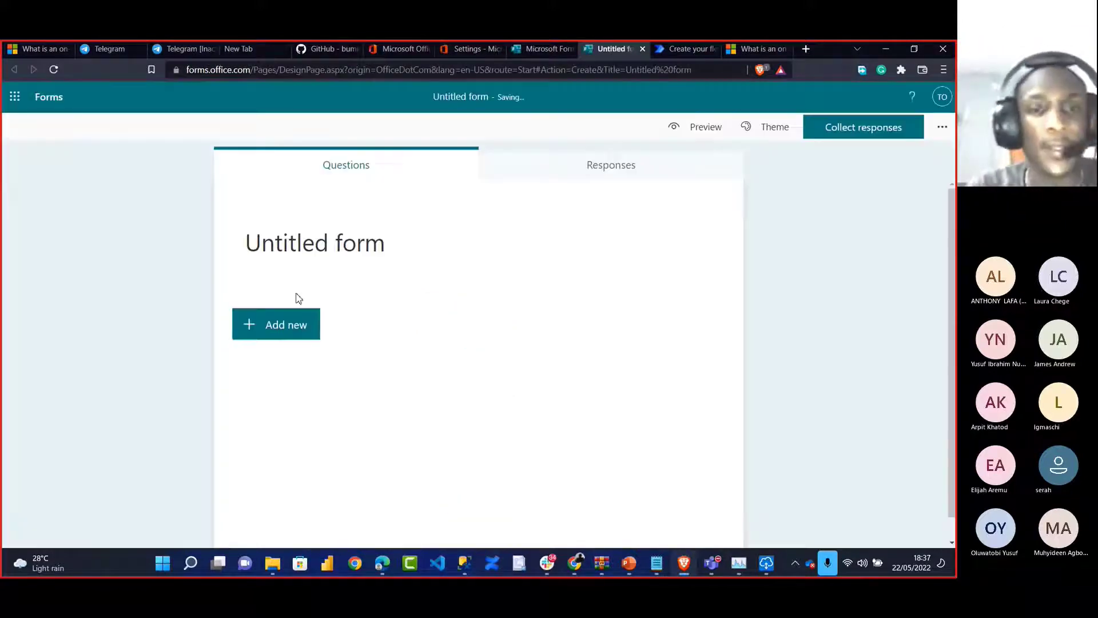
left_click(317, 240)
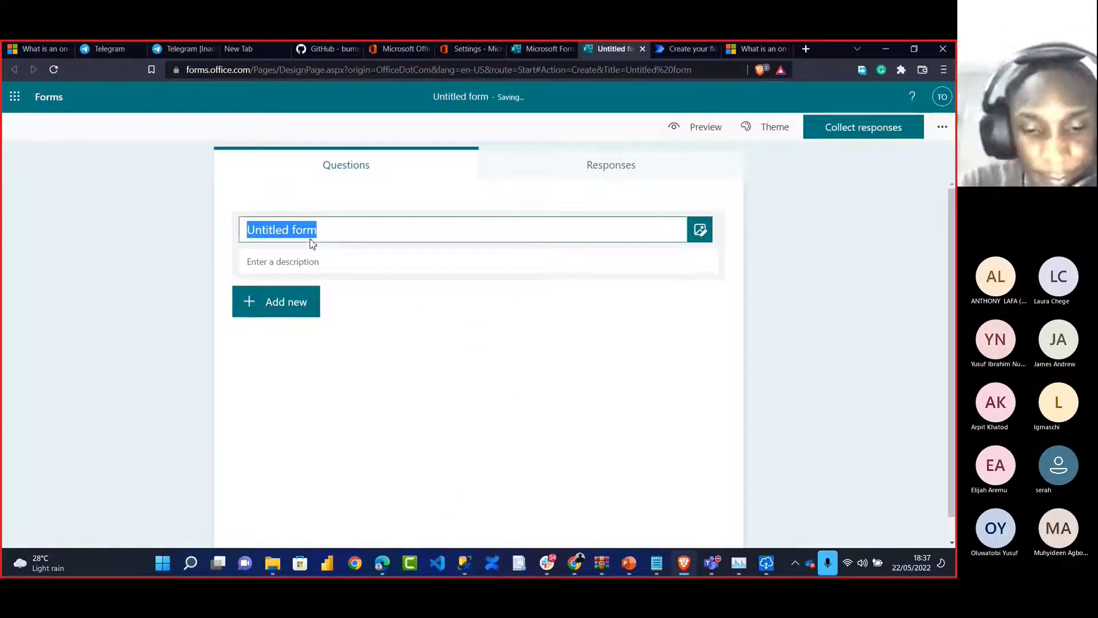
type("Fl")
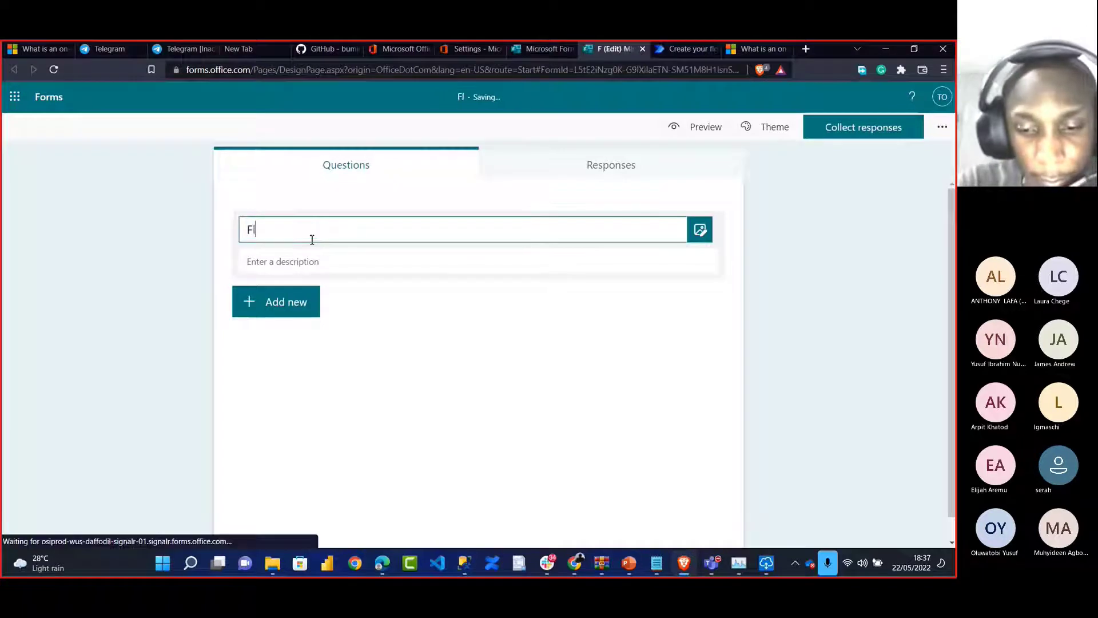
type("owDB Form")
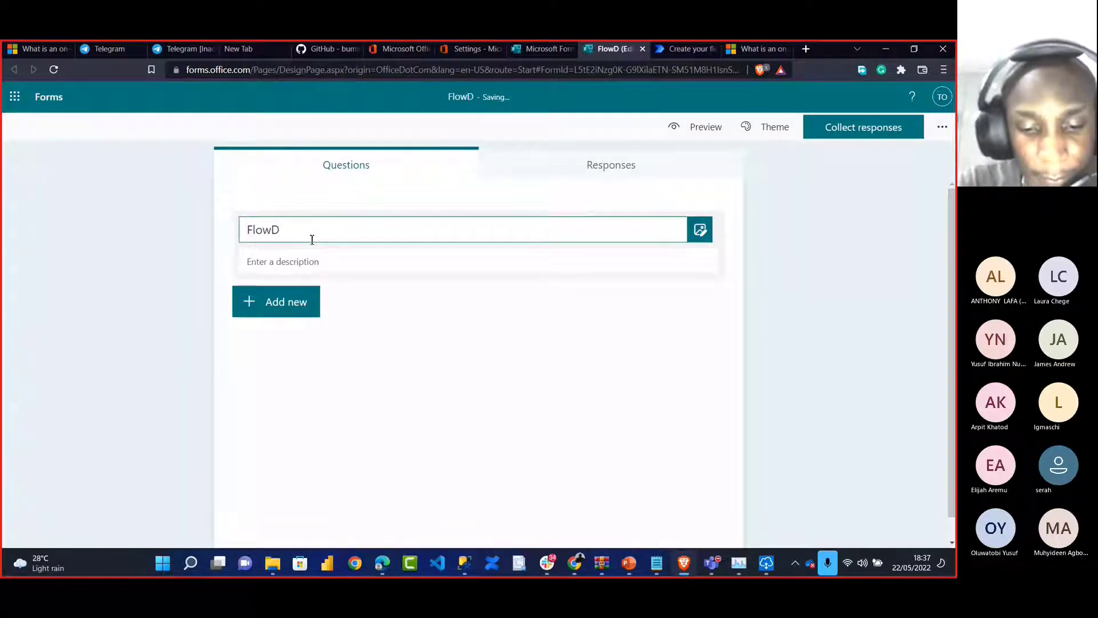
Upload urbizedge.png as the form's header image
left_click(700, 231)
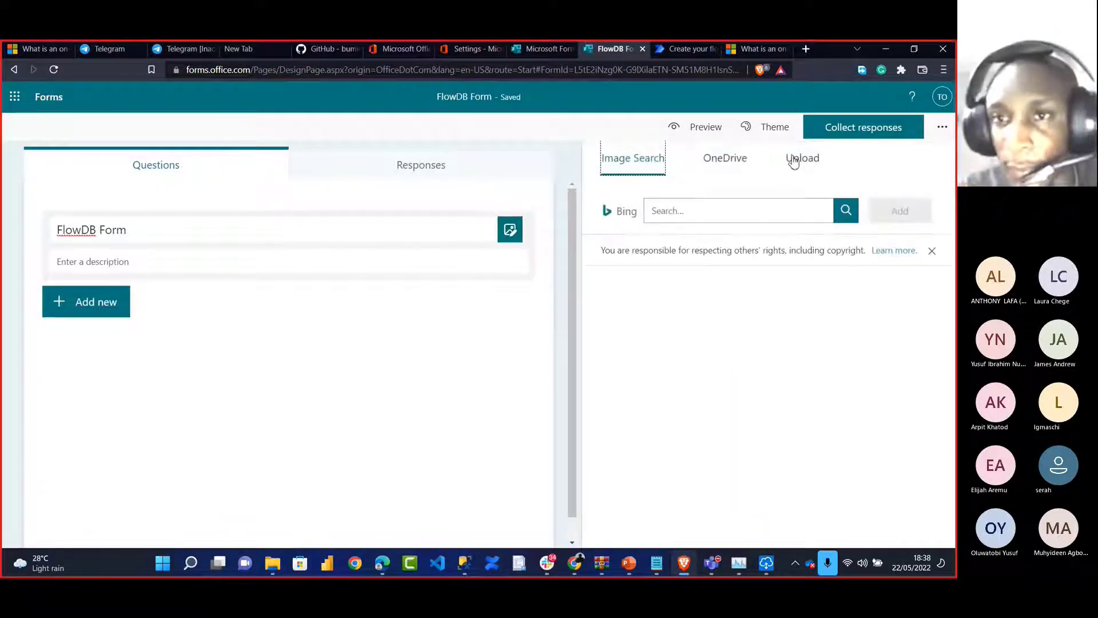
left_click(771, 159)
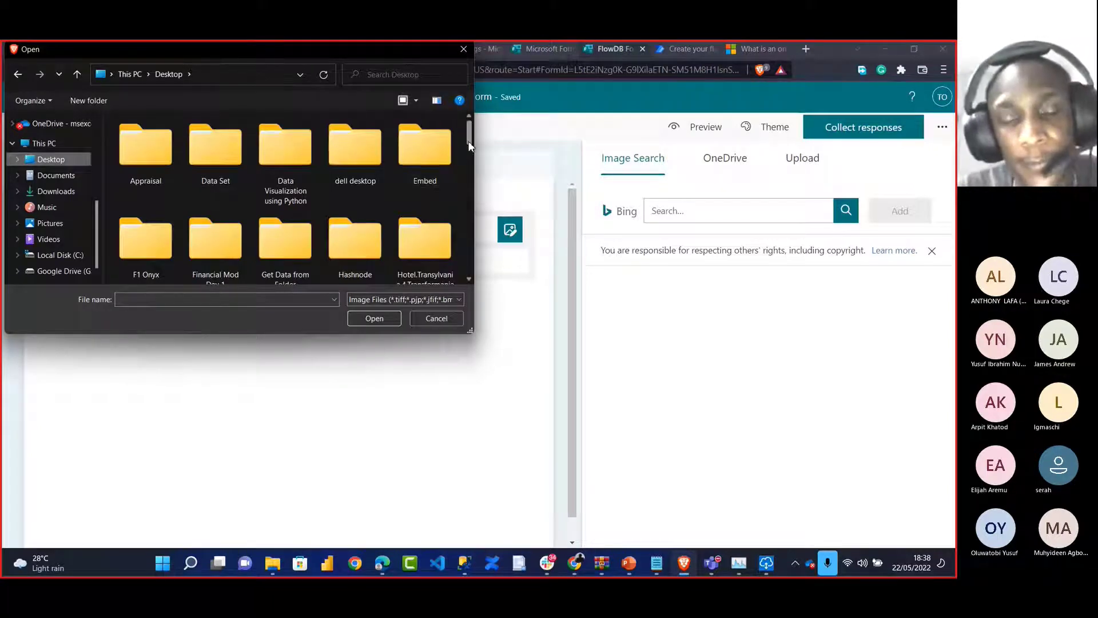
scroll(344, 218, "down", 10)
left_click(141, 223)
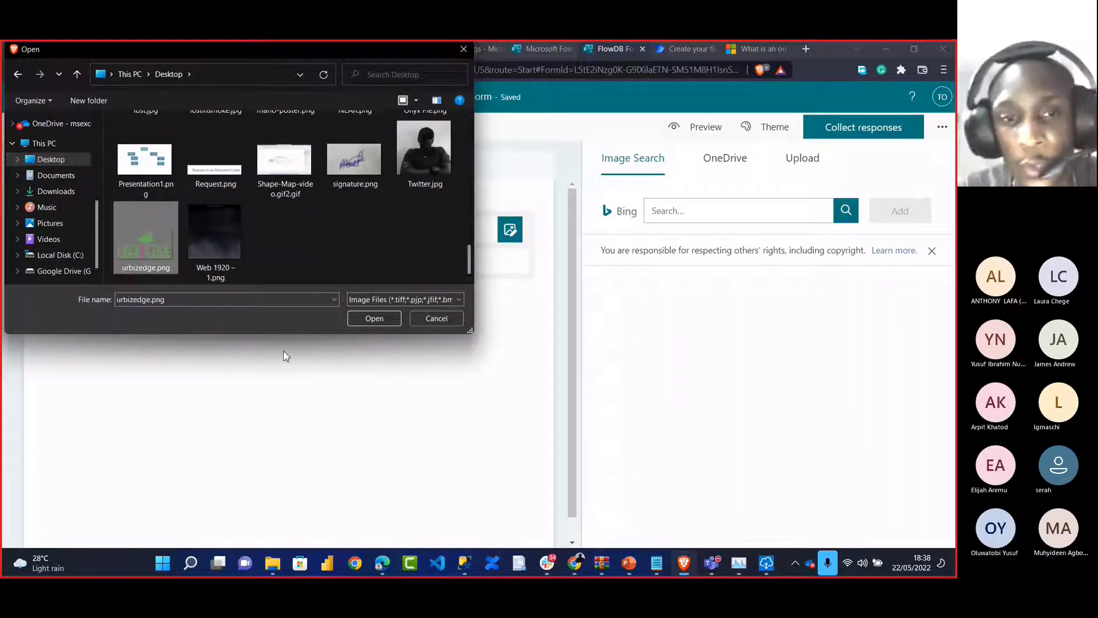
left_click(374, 320)
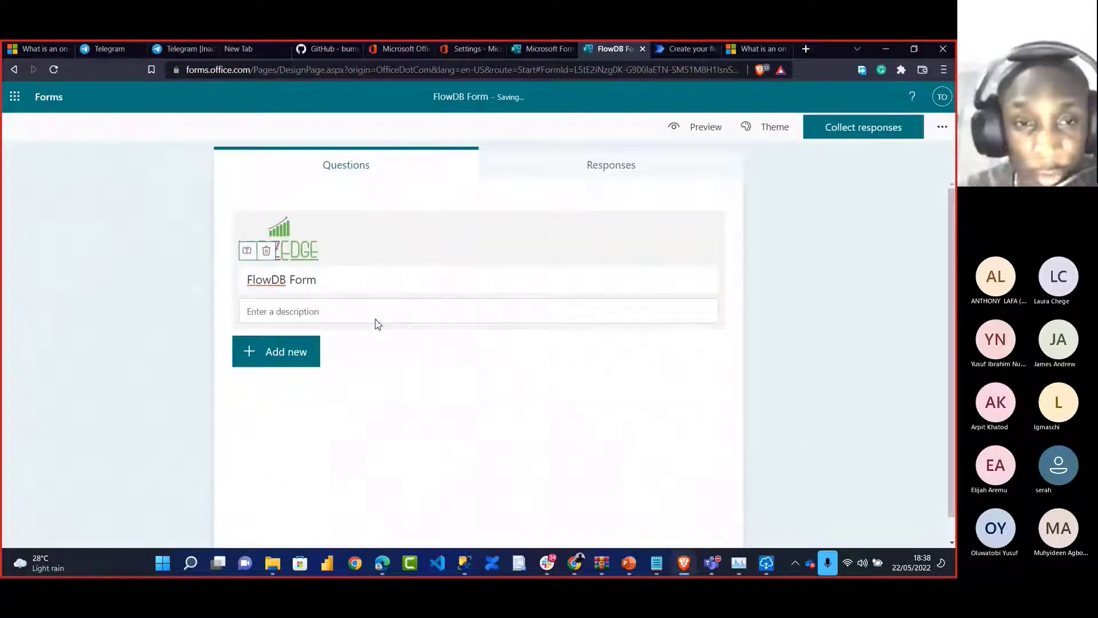
Give the form the description 'Test DataFlow to PowerAutomate'
left_click(312, 311)
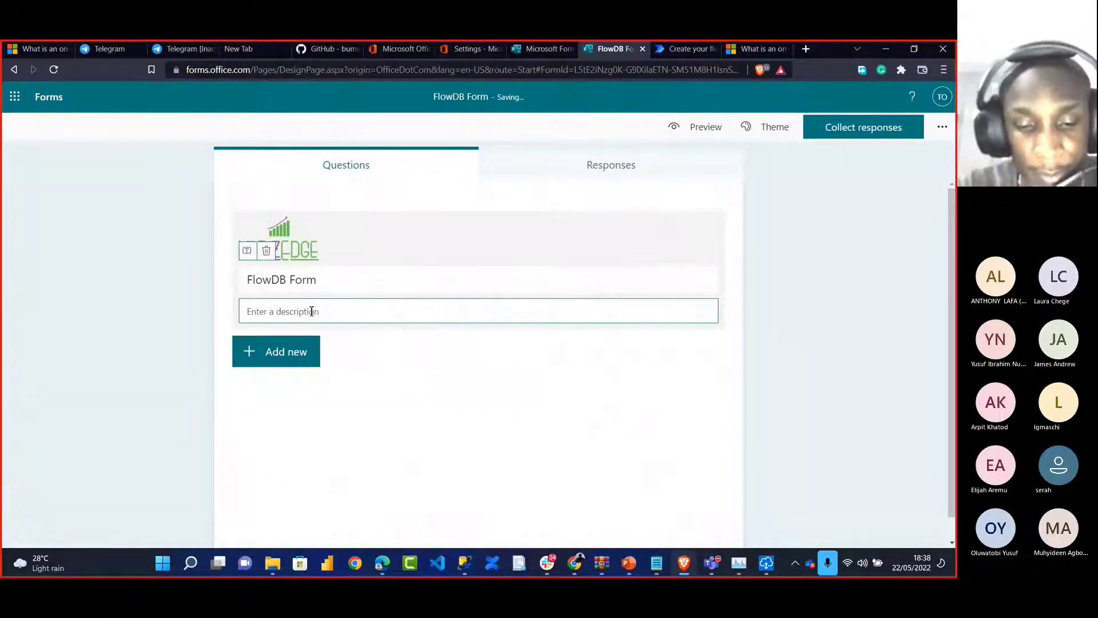
type("Test Da")
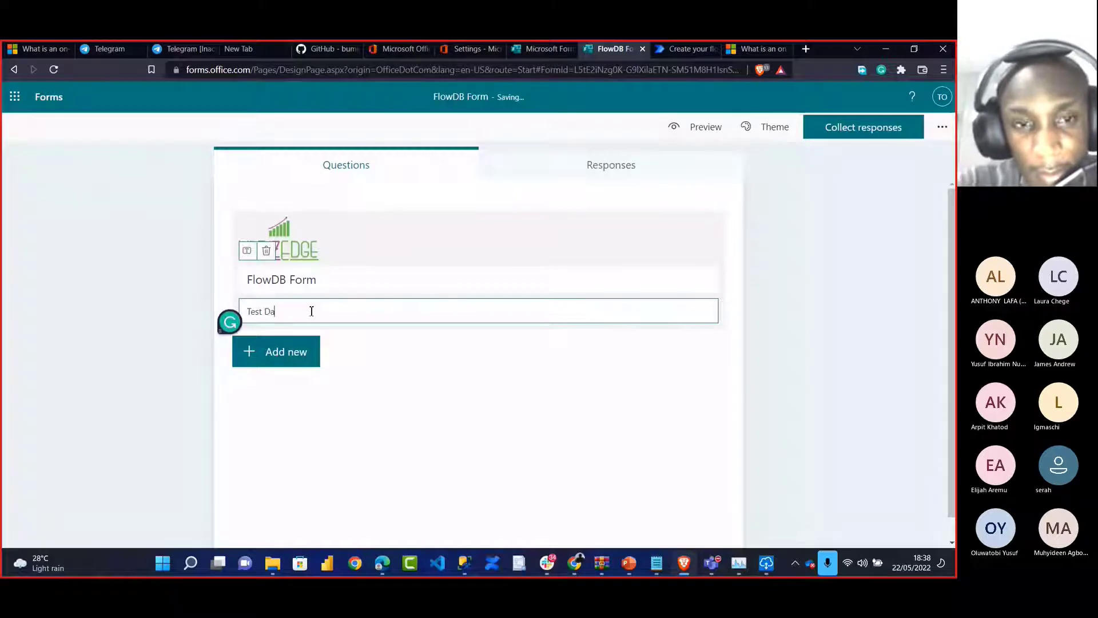
type("taFlow to PowerAuta")
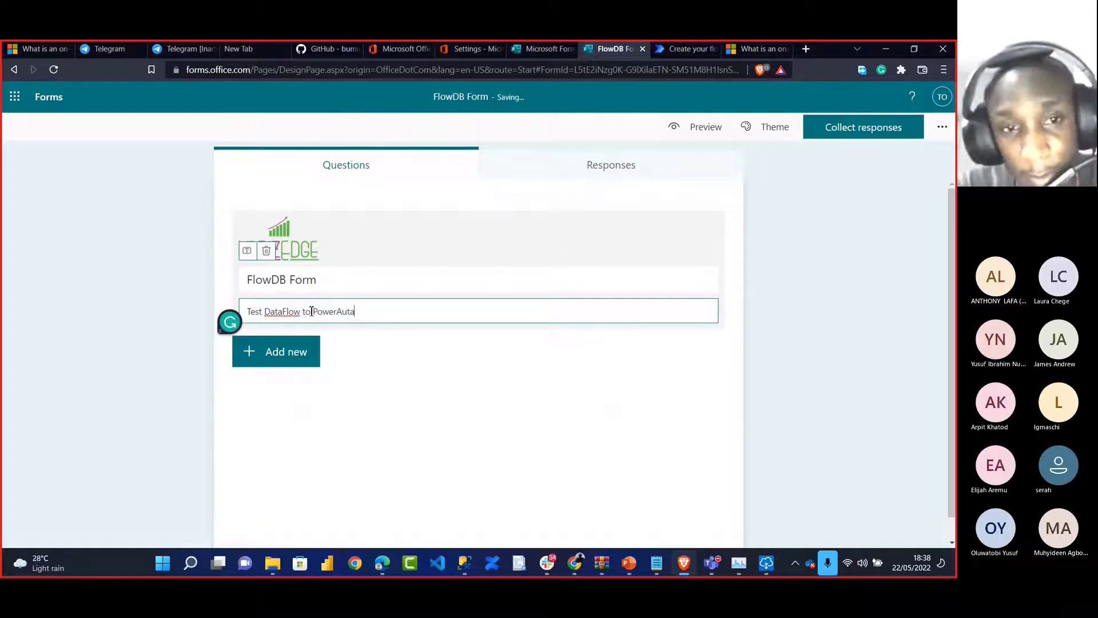
key("BackSpace")
type("omate")
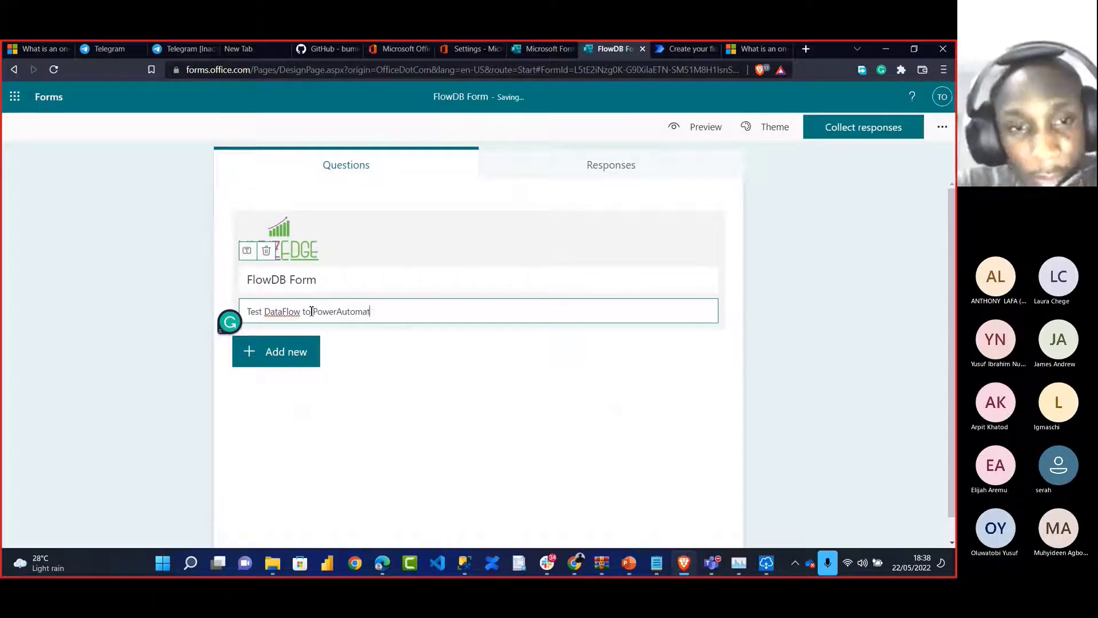
Add a required Employee ID text question and a FirstName text question
left_click(265, 361)
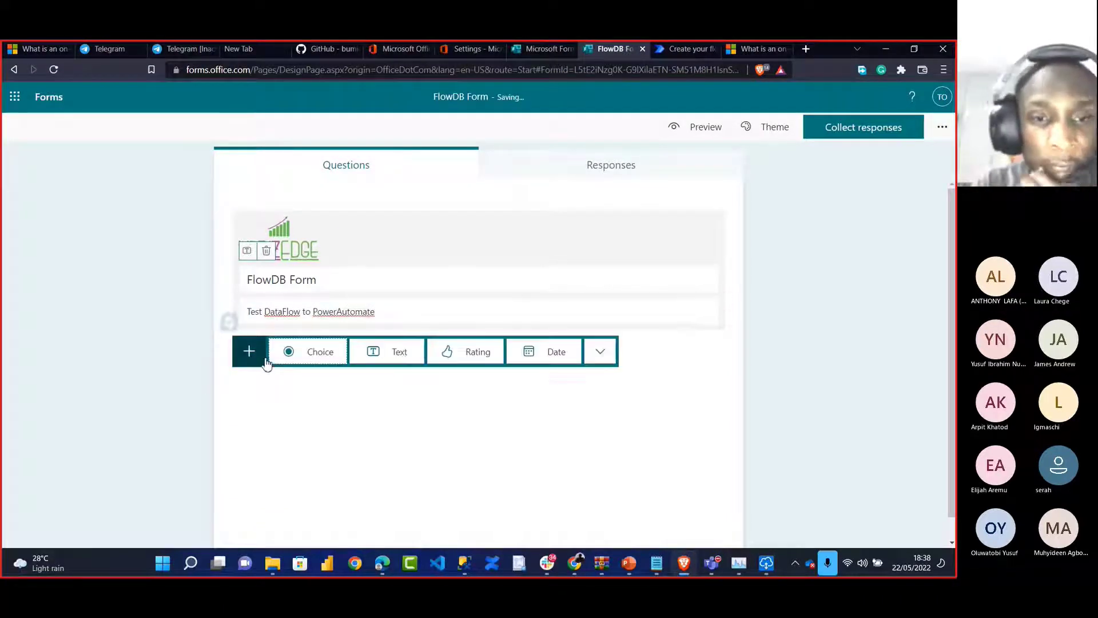
left_click(378, 353)
type("Employee ID")
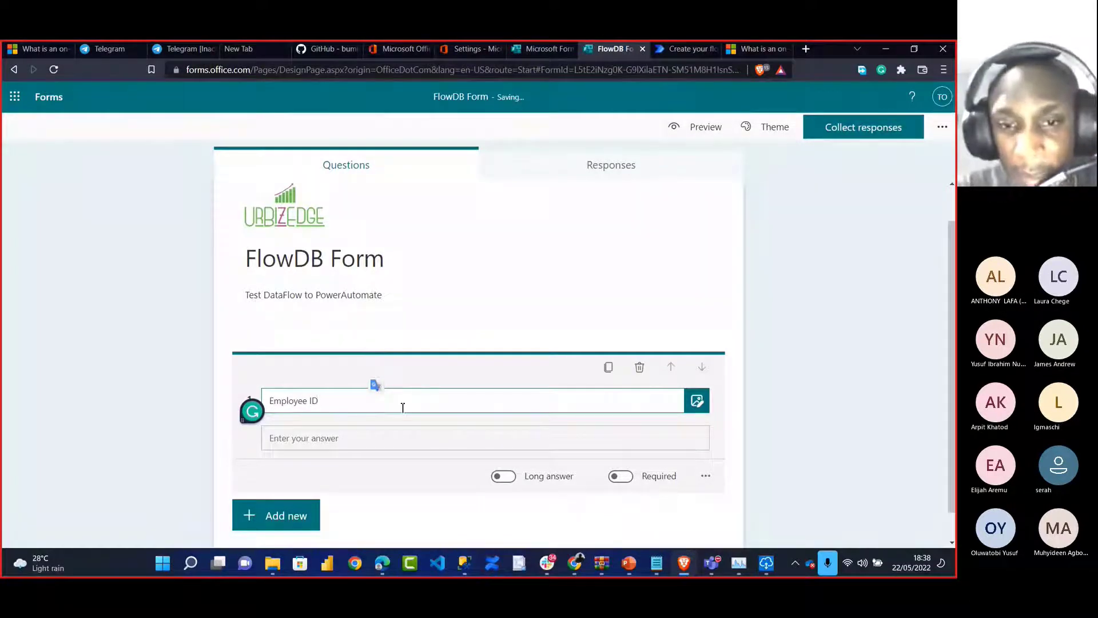
scroll(515, 418, "down", 1)
left_click(626, 448)
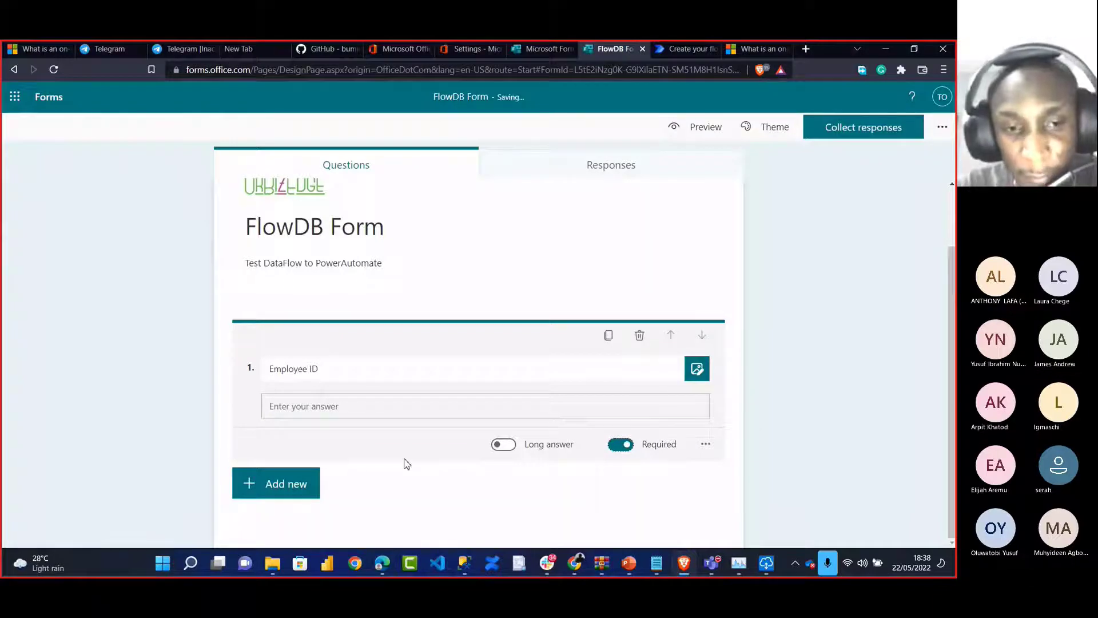
left_click(281, 486)
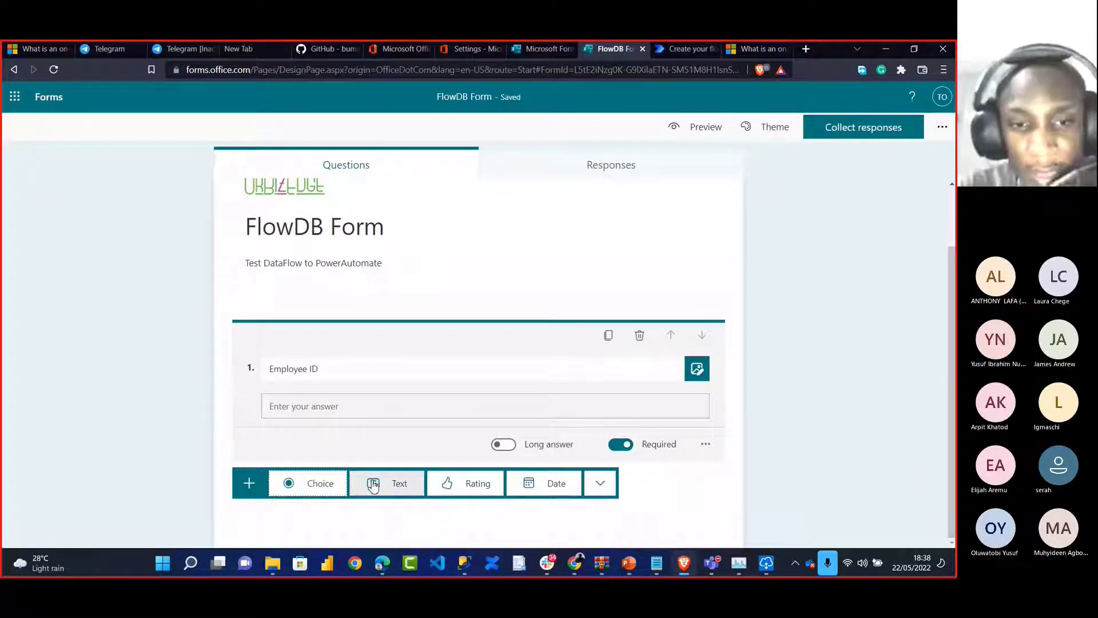
left_click(372, 485)
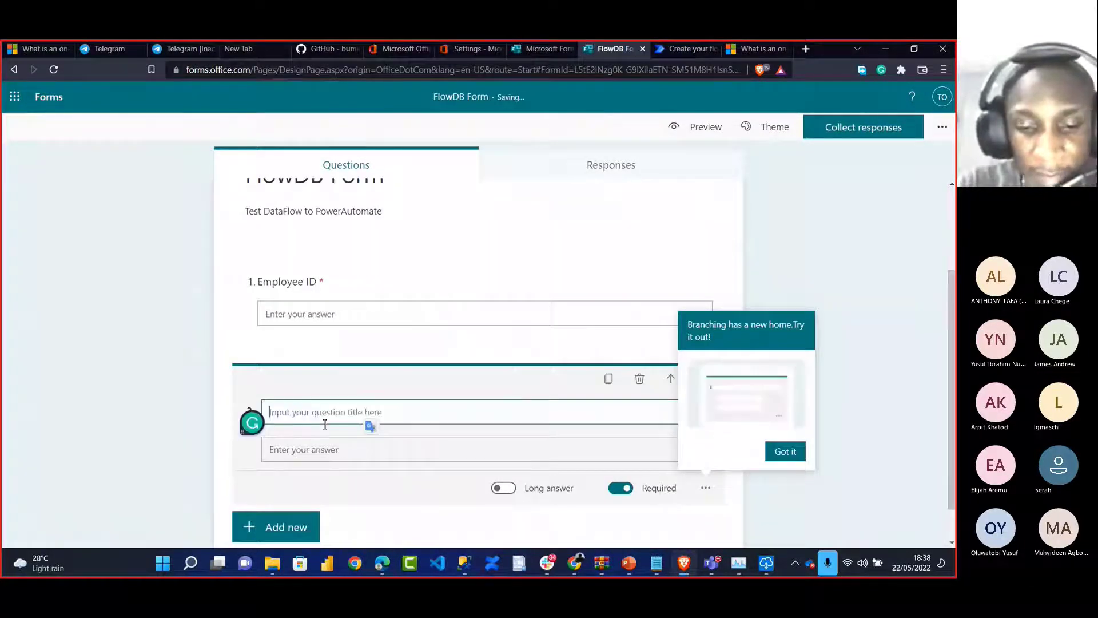
type("Fir")
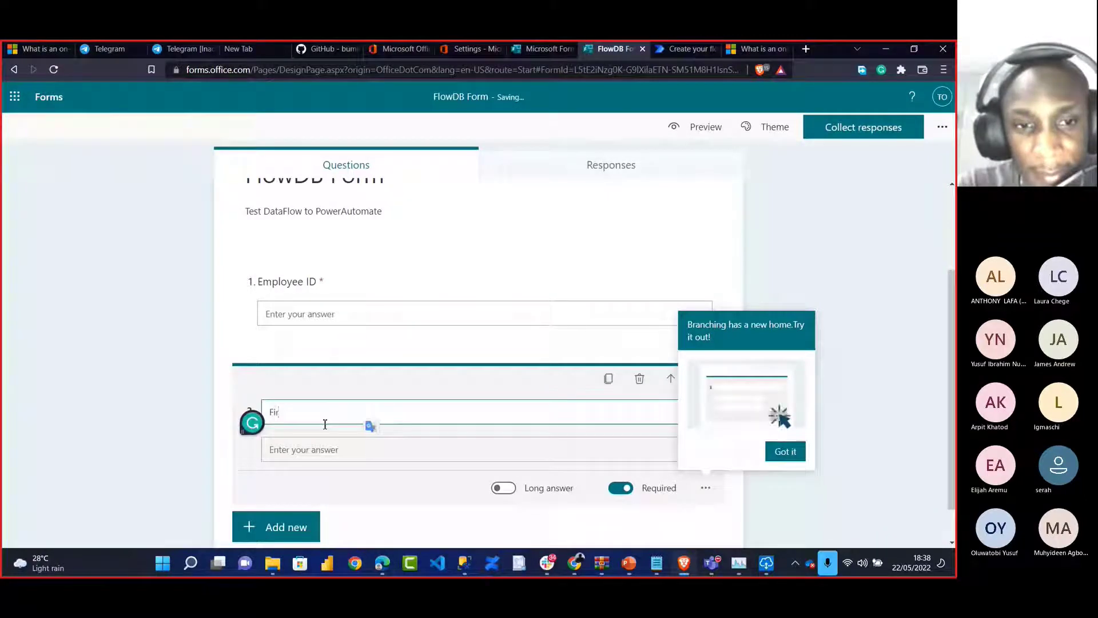
type("stName")
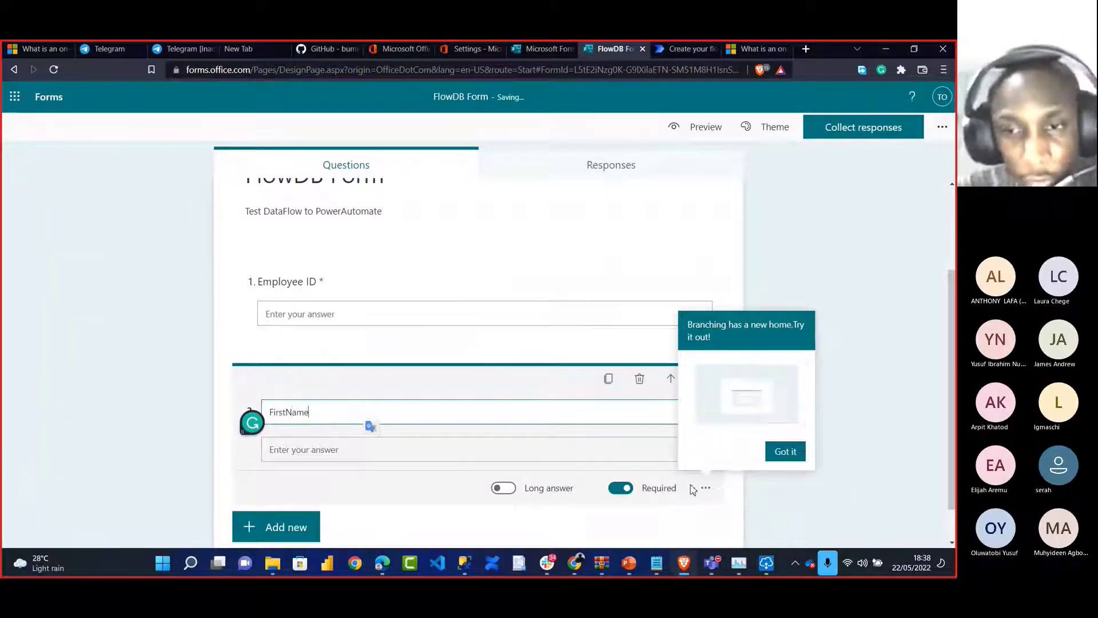
scroll(572, 457, "down", 1)
left_click(792, 409)
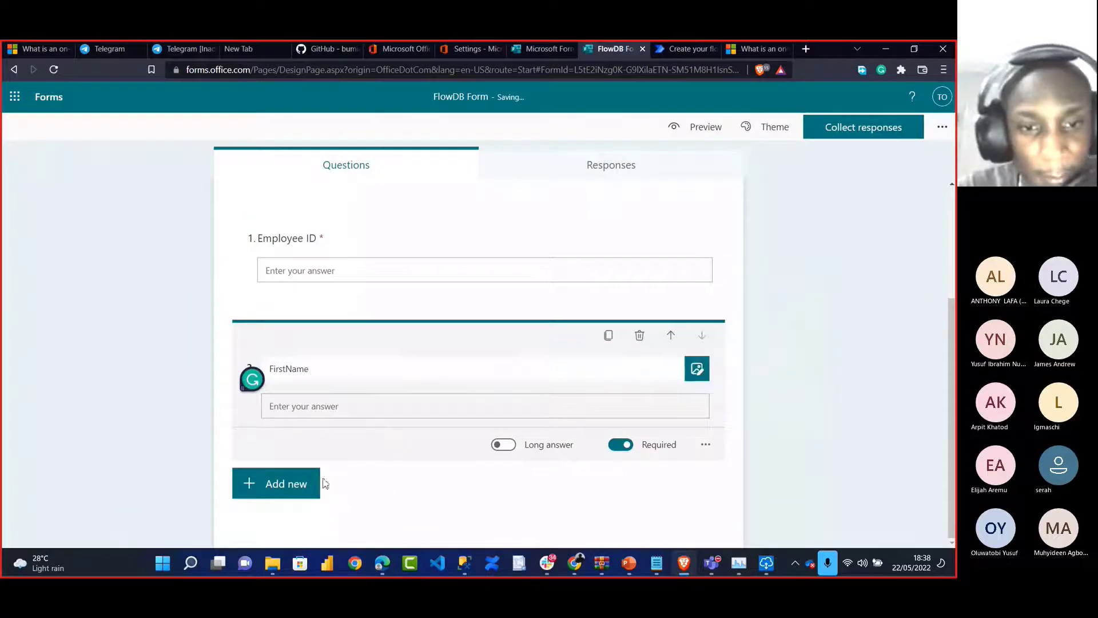
Add LastName and Phone Number text questions
left_click(289, 483)
left_click(405, 482)
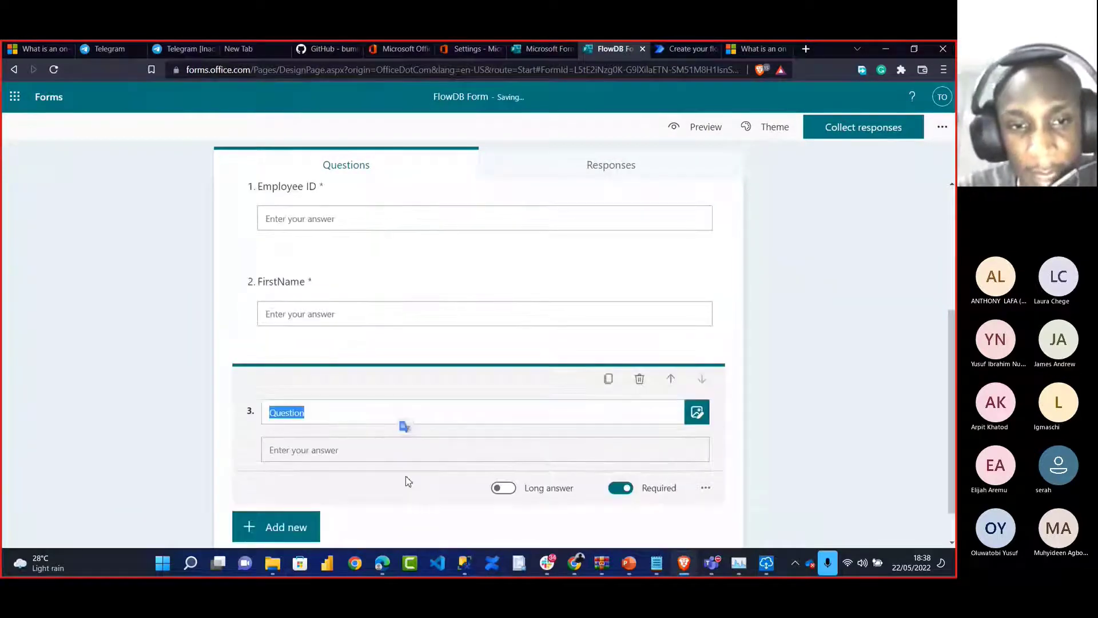
key("BackSpace")
type("Last")
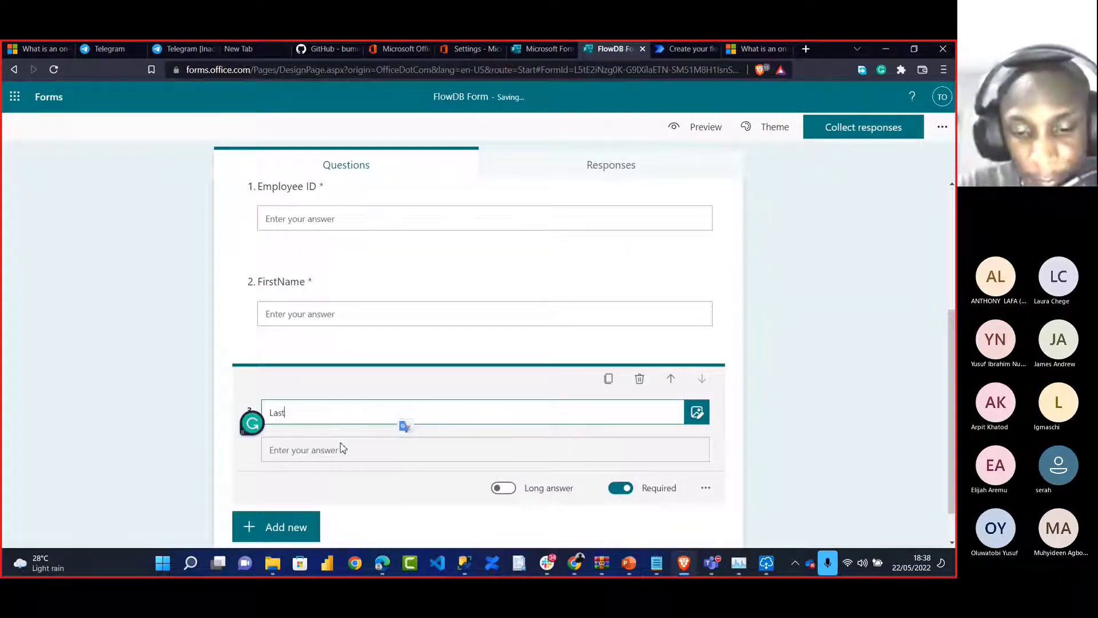
type("Name")
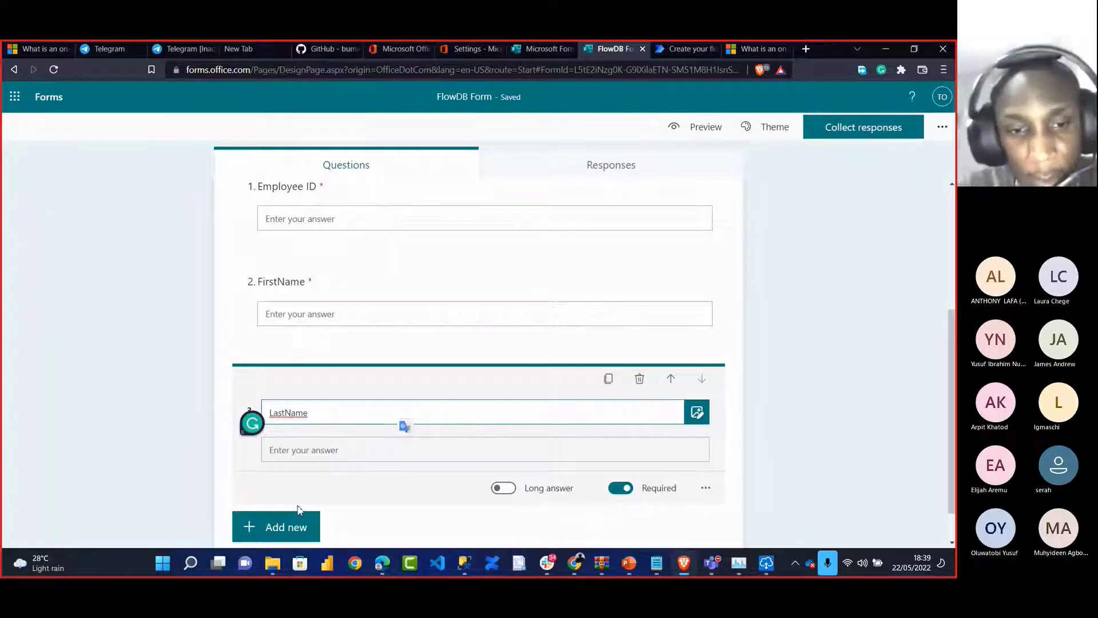
left_click(285, 525)
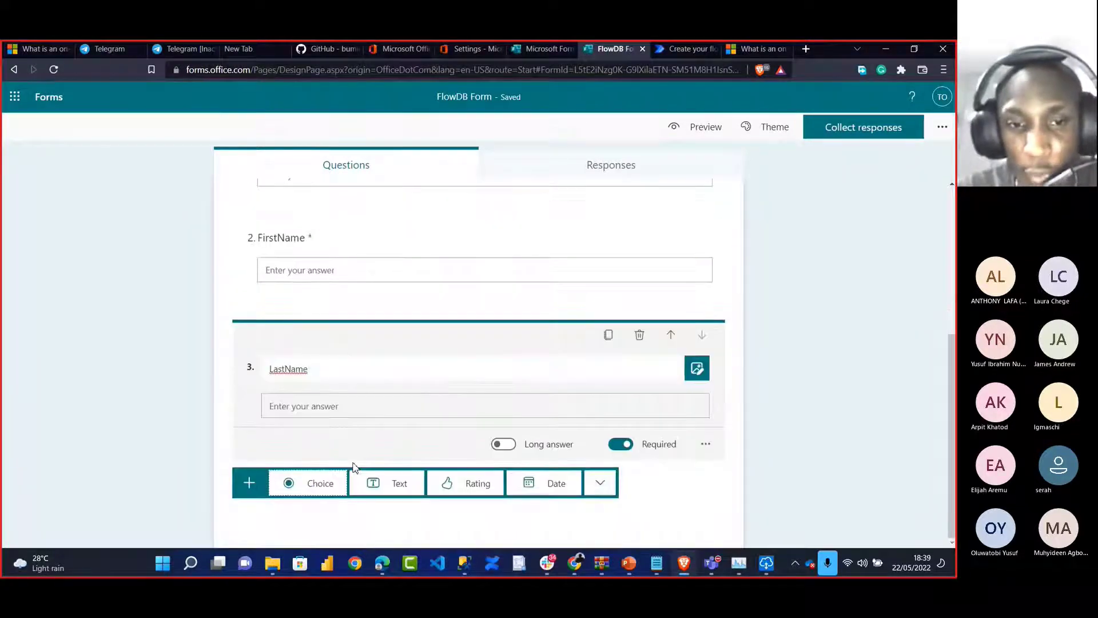
left_click(383, 481)
key("BackSpace")
type("Phone Number")
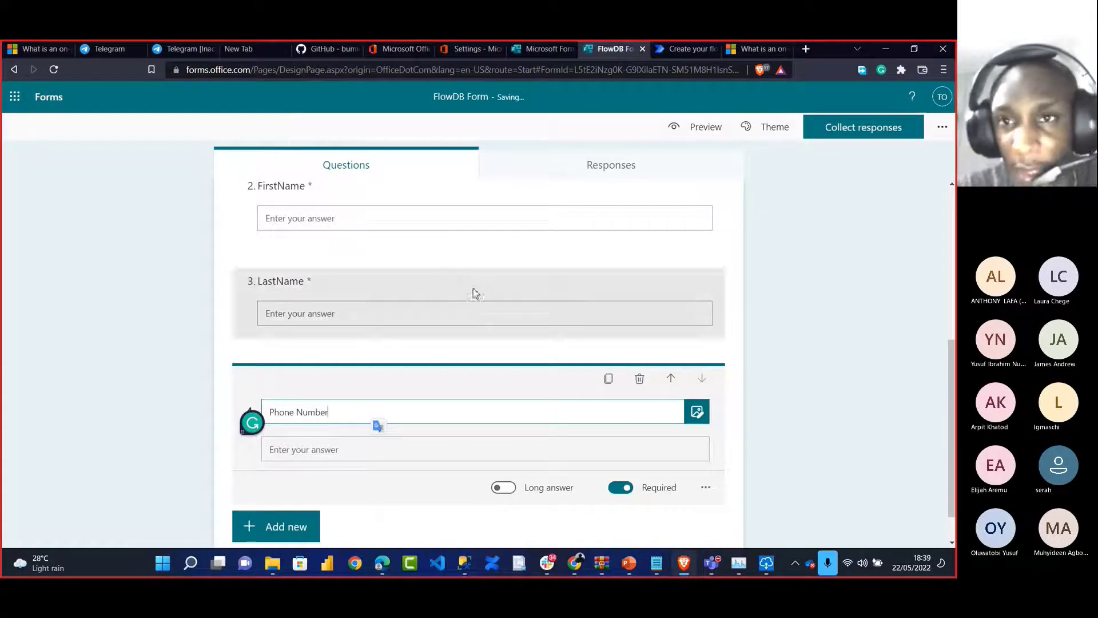
left_click(837, 246)
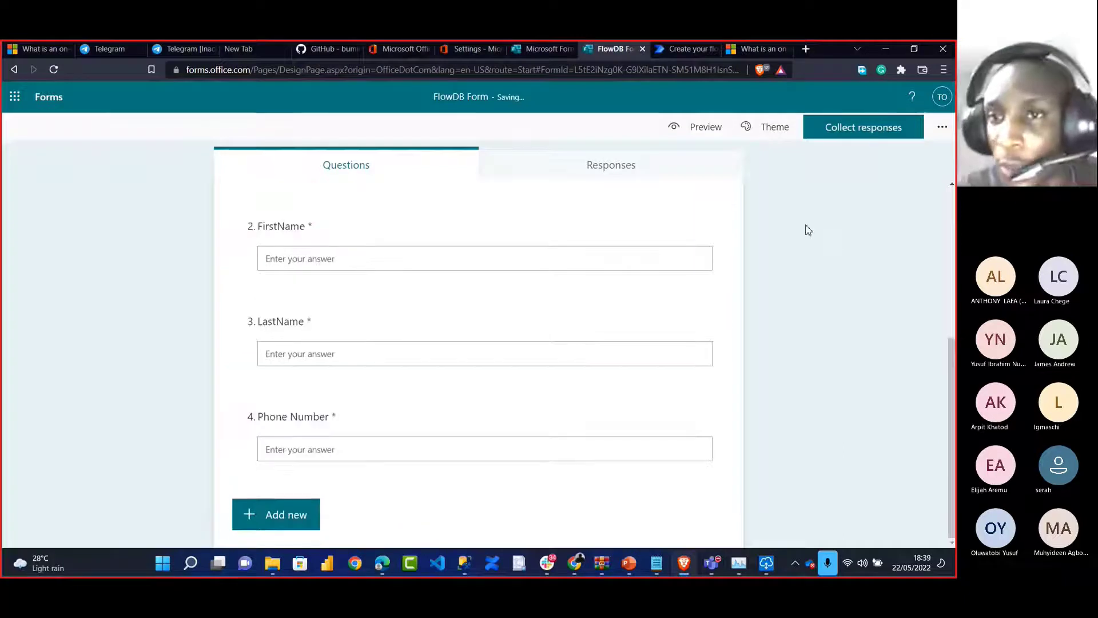
Apply the keyboard picture theme to FlowDB Form
left_click(765, 128)
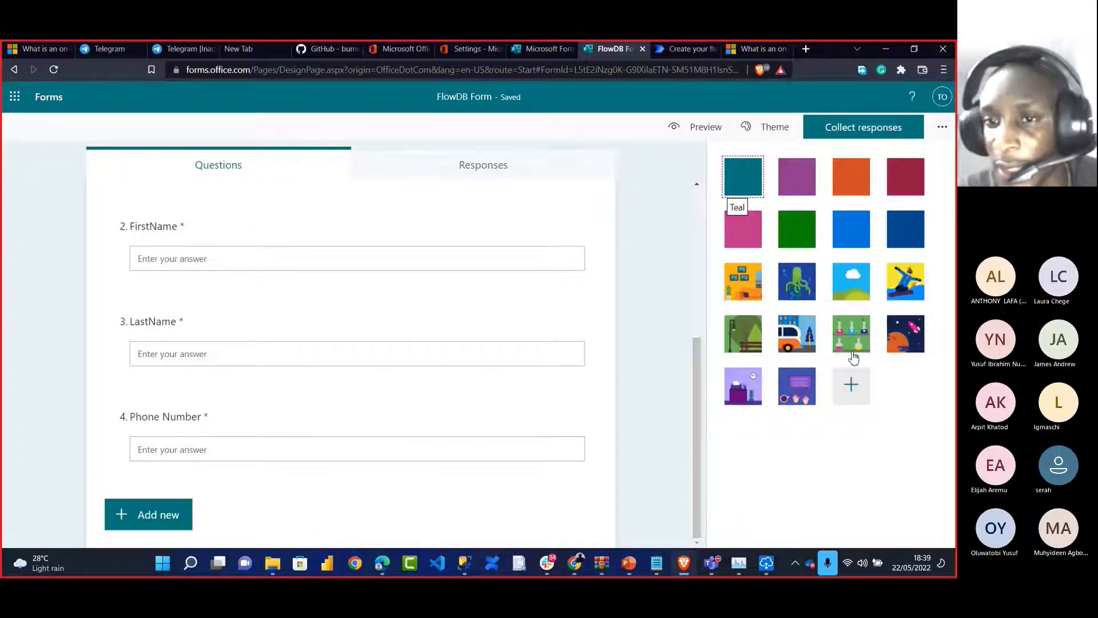
left_click(795, 393)
left_click(677, 257)
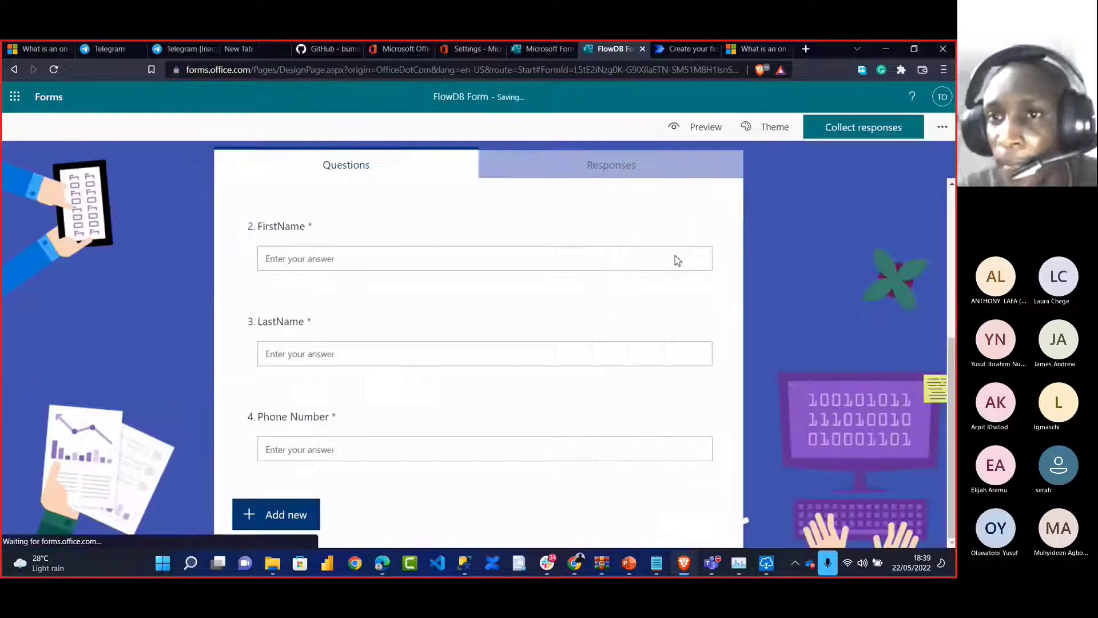
Set the form's response setting to 'Anyone can respond'
left_click(876, 136)
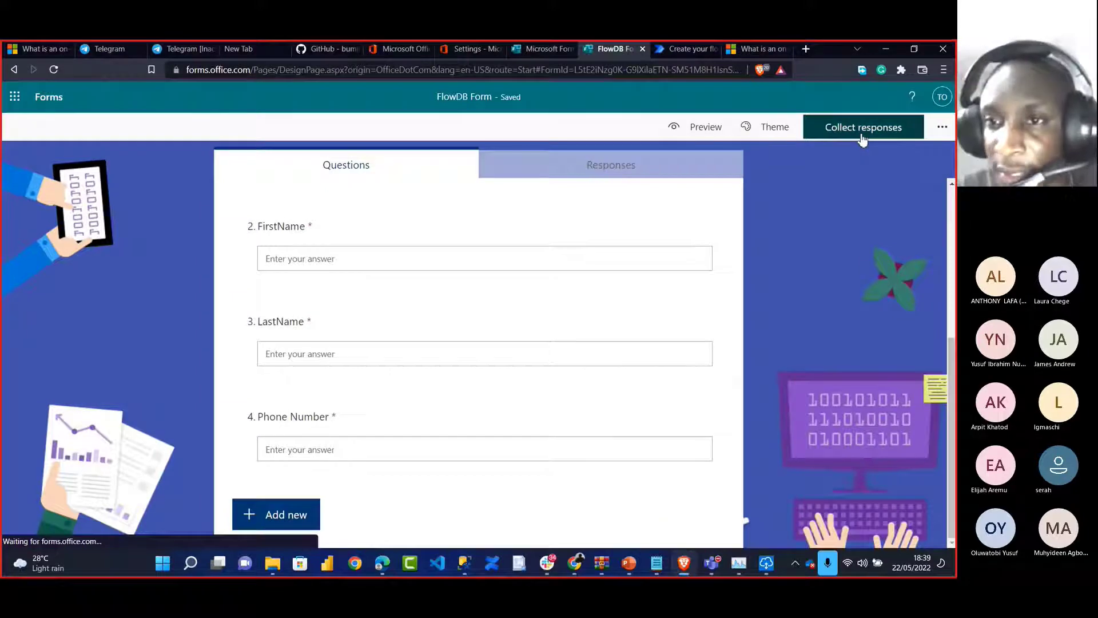
left_click(859, 184)
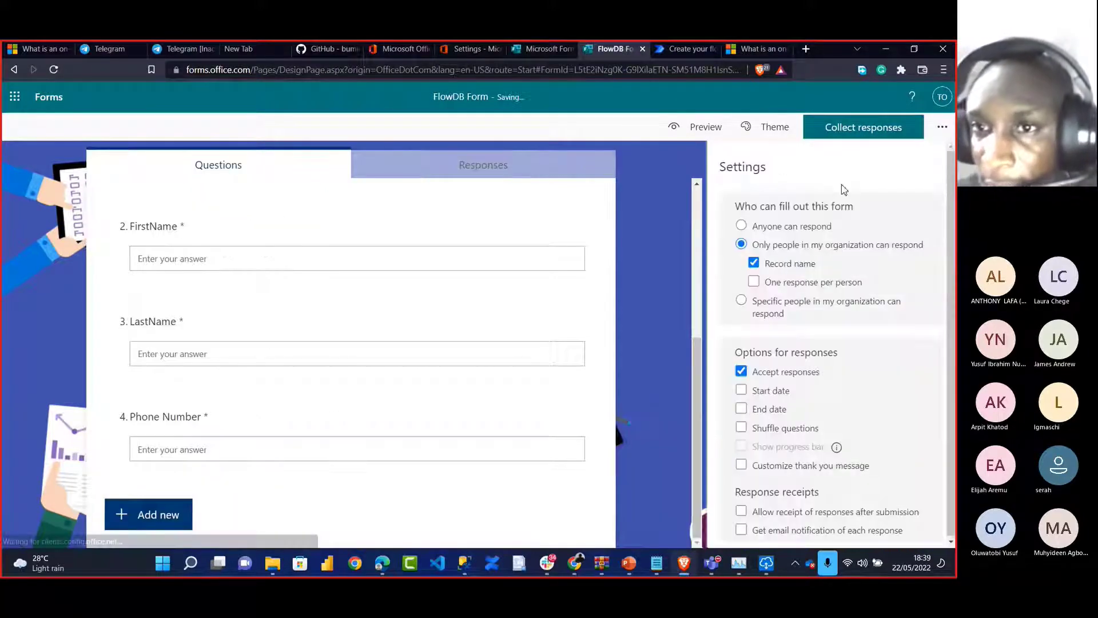
left_click(741, 226)
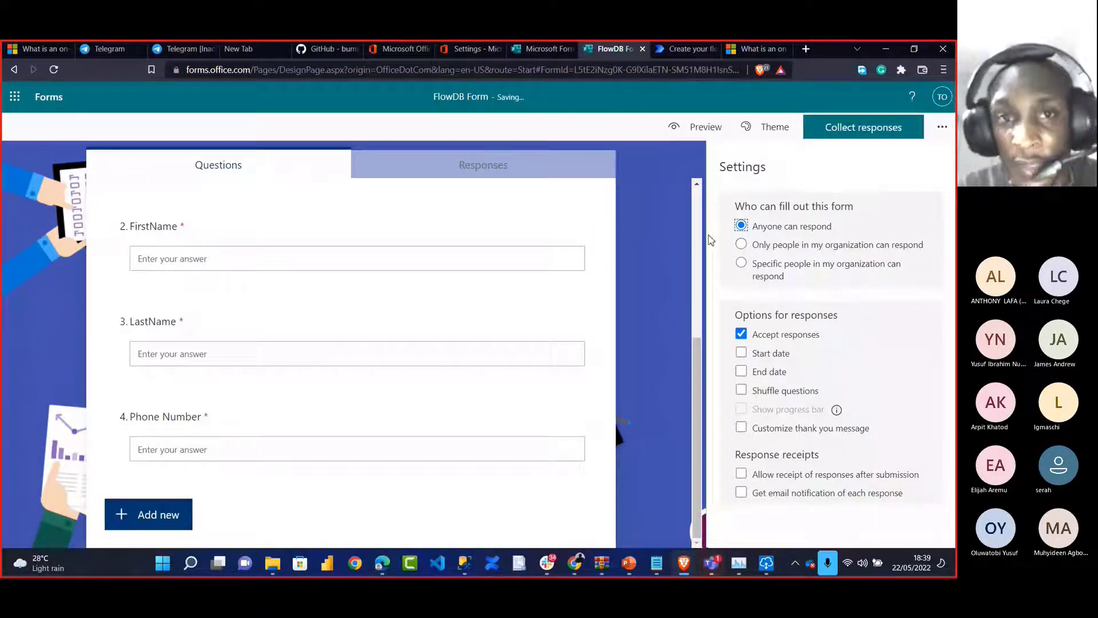
left_click(674, 240)
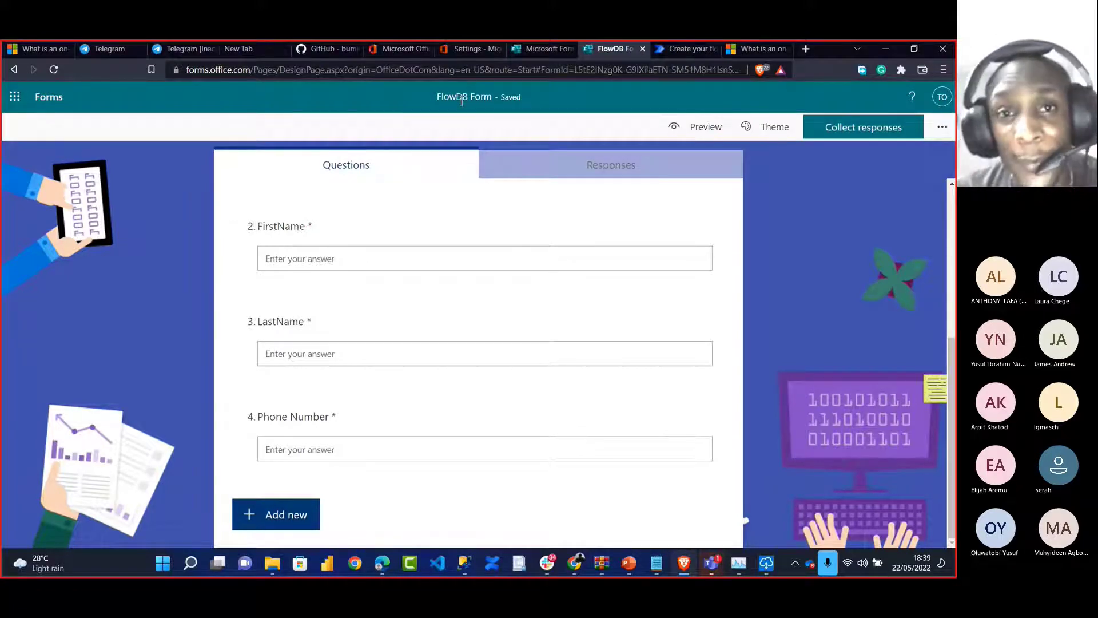
left_click(673, 49)
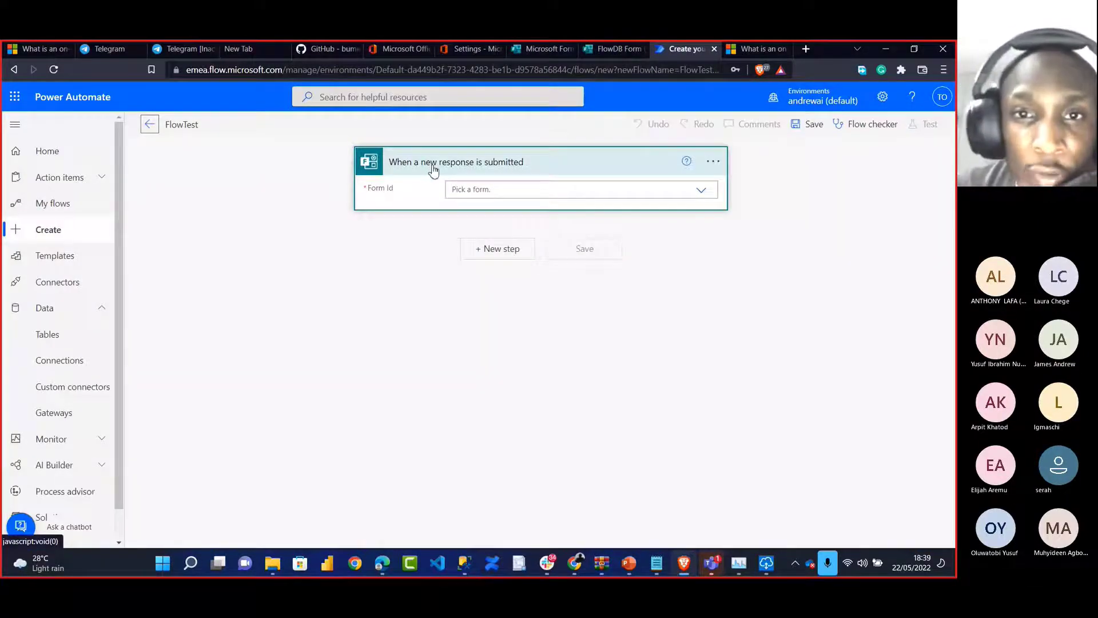
Set the trigger's form to FlowDB Form and add a Microsoft Forms 'Get response details' action
left_click(470, 189)
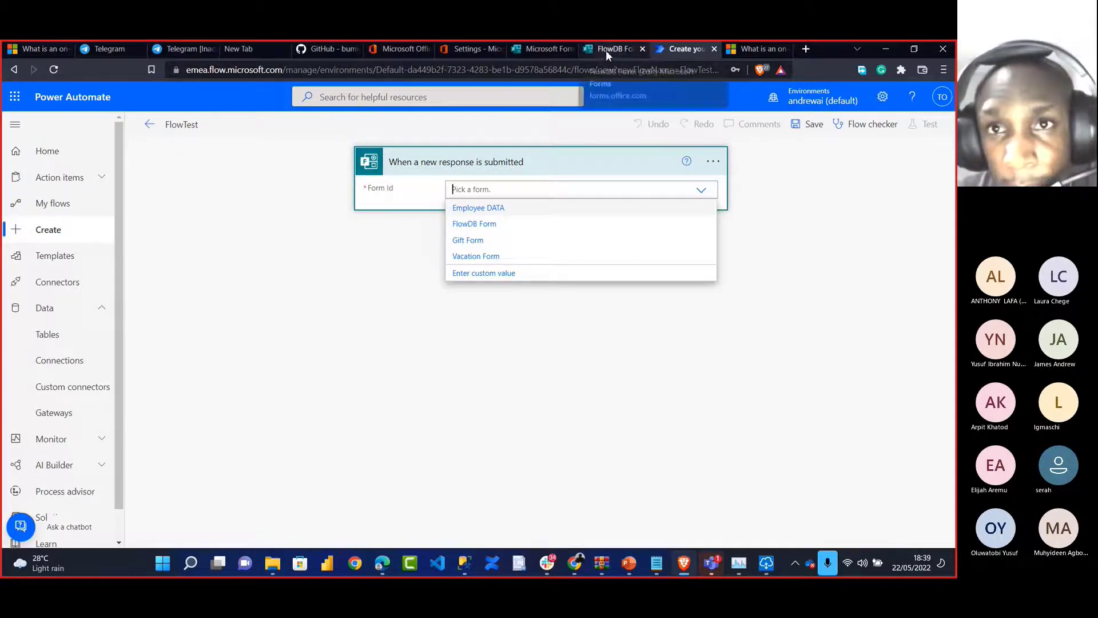
left_click(486, 225)
left_click(482, 252)
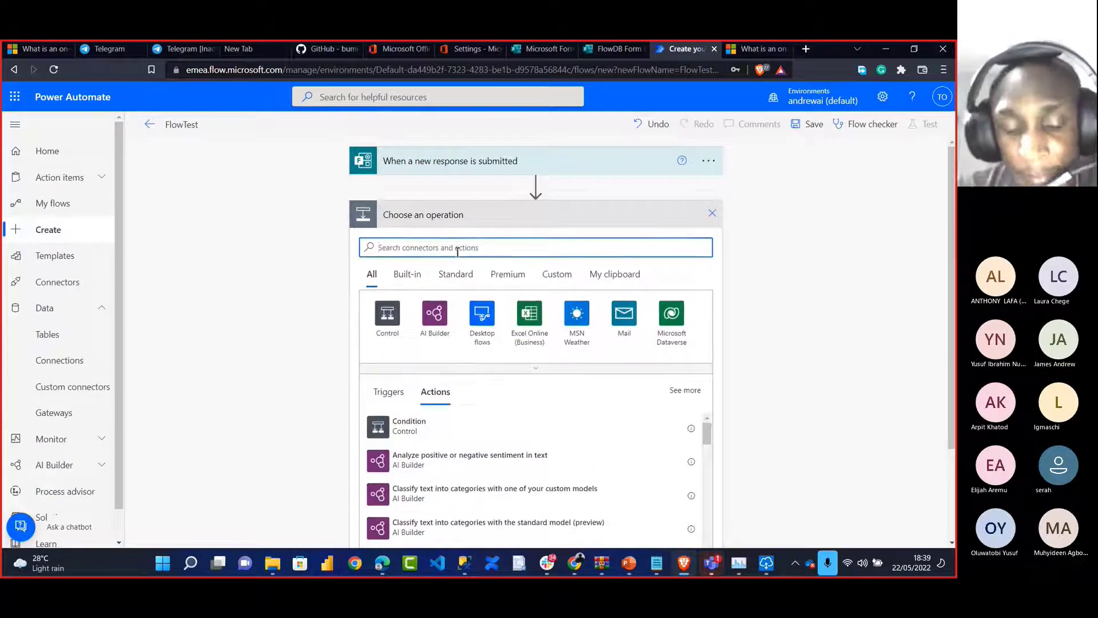
type("form")
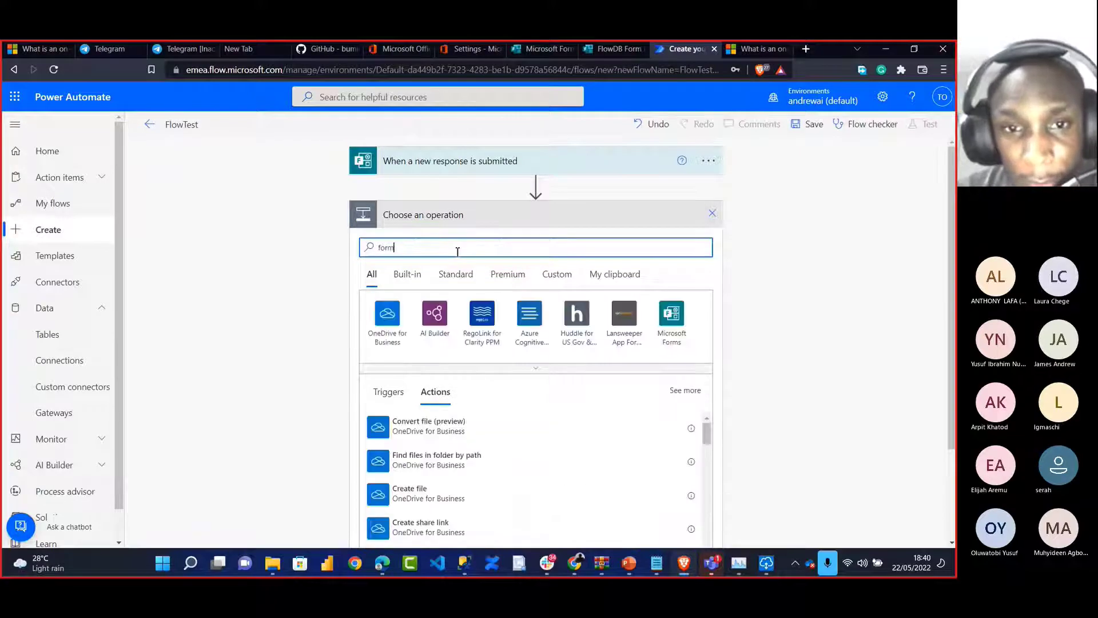
left_click(433, 322)
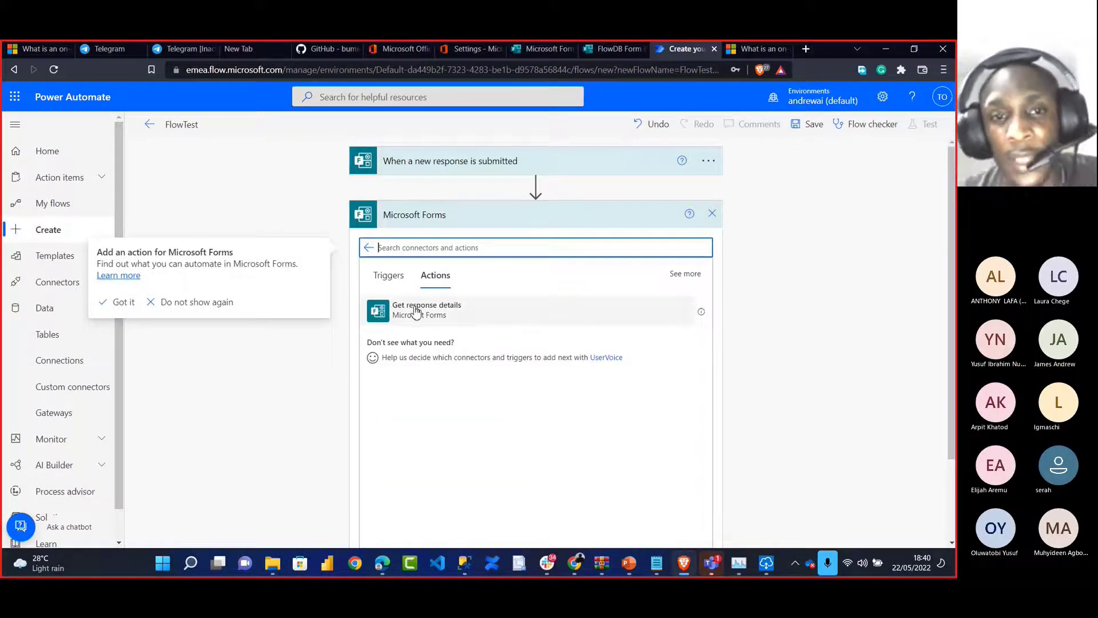
left_click(416, 312)
left_click(416, 312)
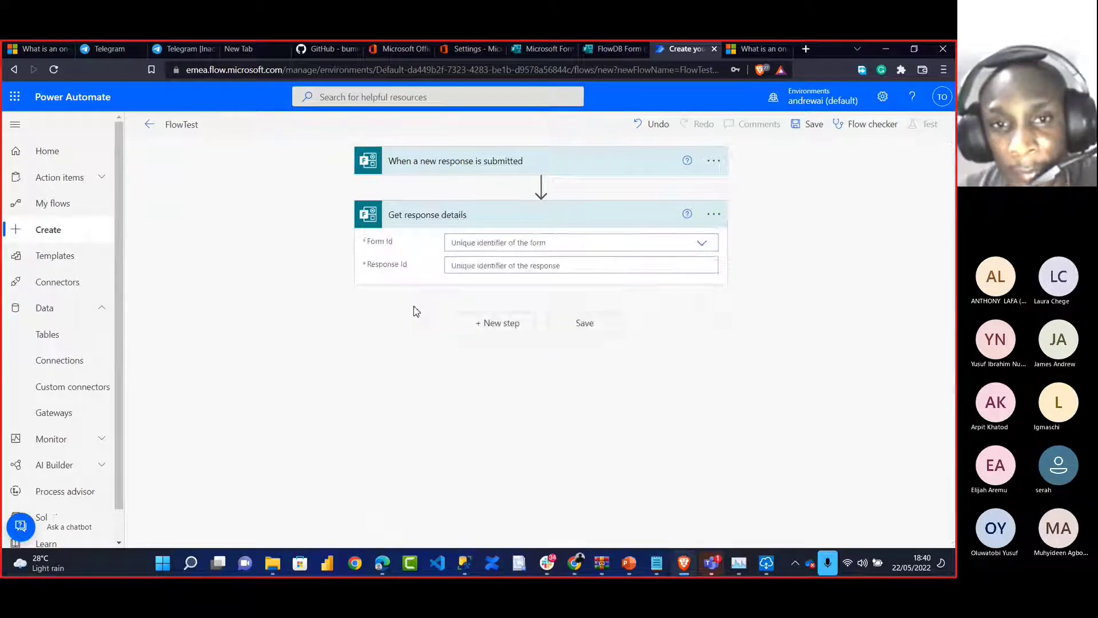
Configure Get response details with FlowDB Form and the trigger's Response Id
left_click(498, 243)
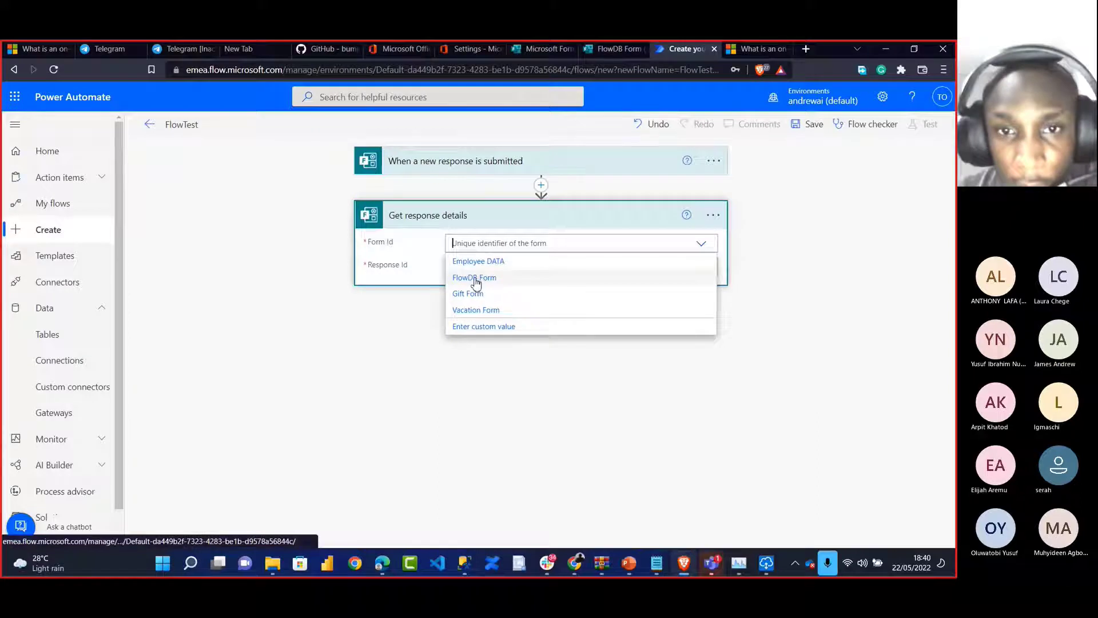
left_click(476, 279)
left_click(486, 267)
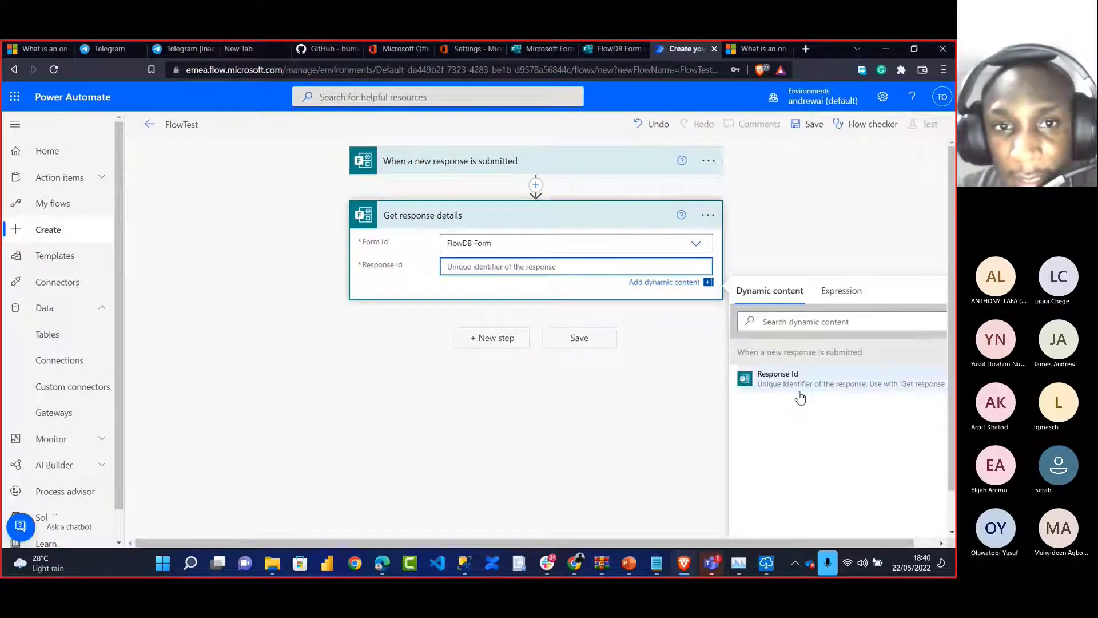
left_click(799, 380)
left_click(498, 343)
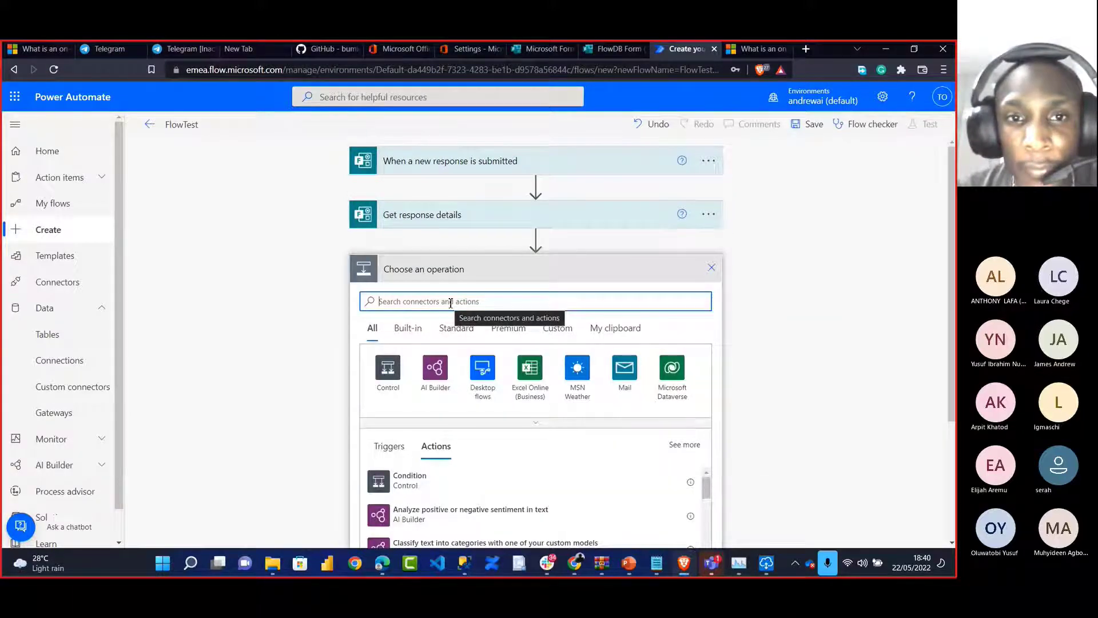
Add a SQL Server Insert row (V2) step using Windows Authentication
type("sql")
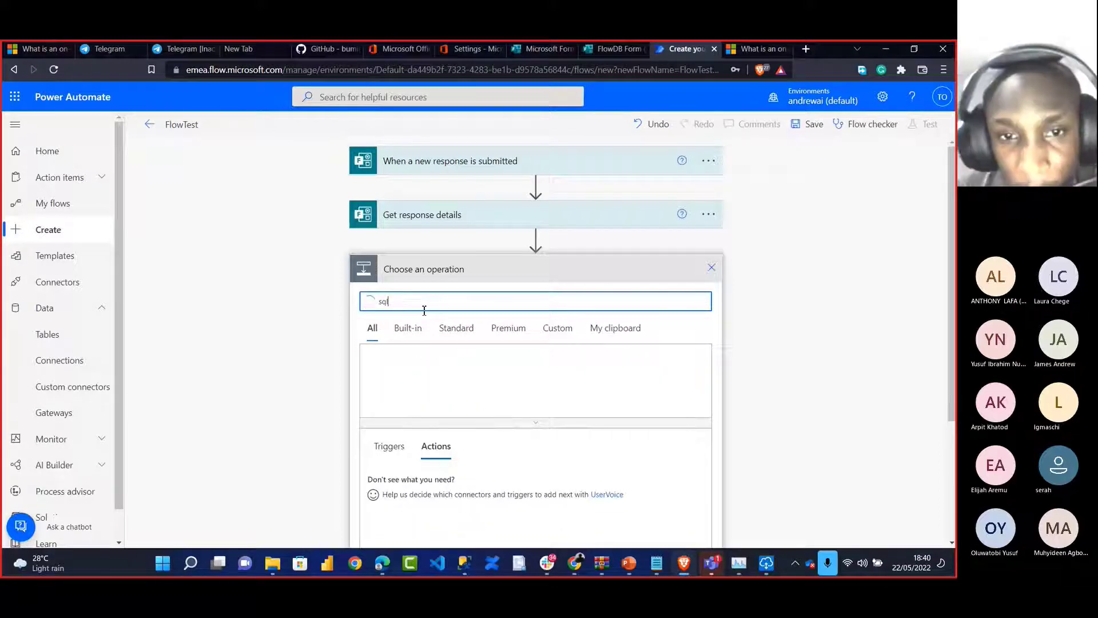
left_click(434, 369)
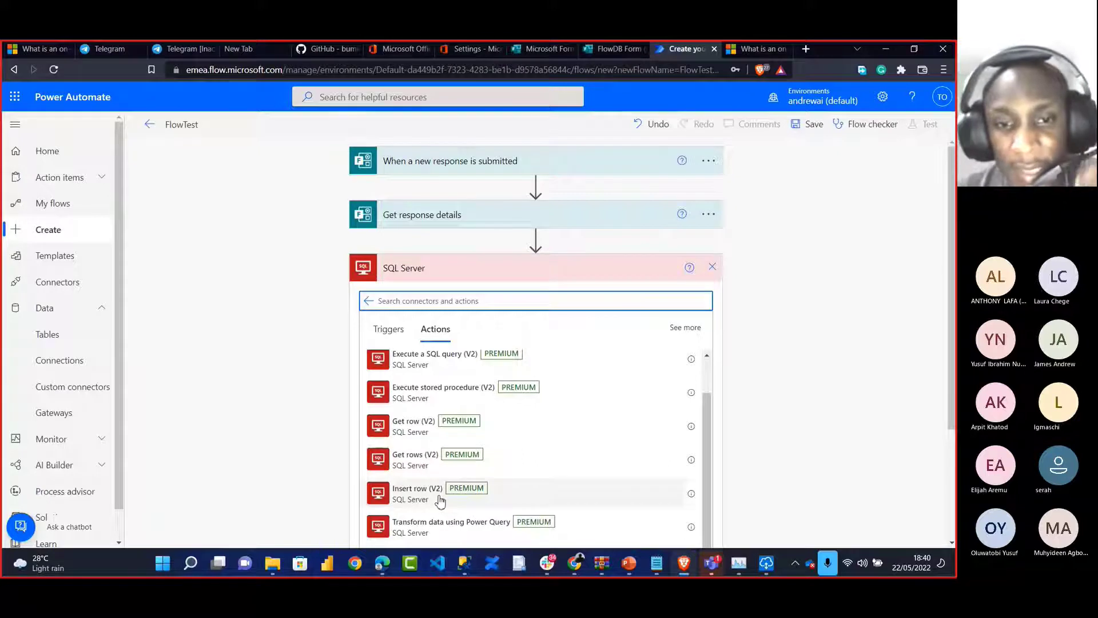
left_click(421, 493)
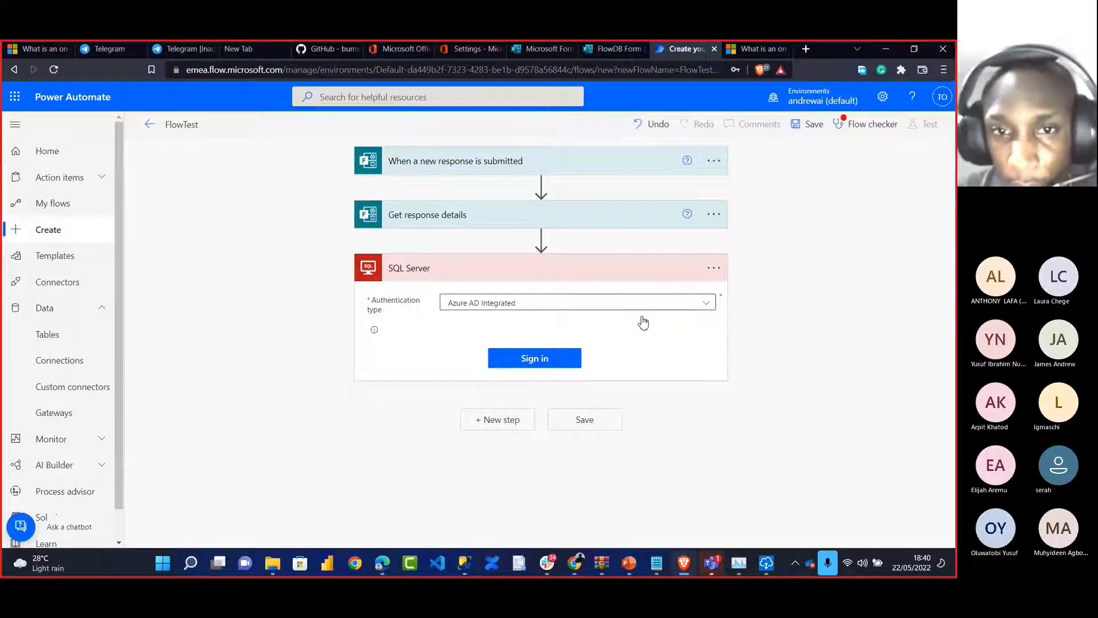
left_click(709, 306)
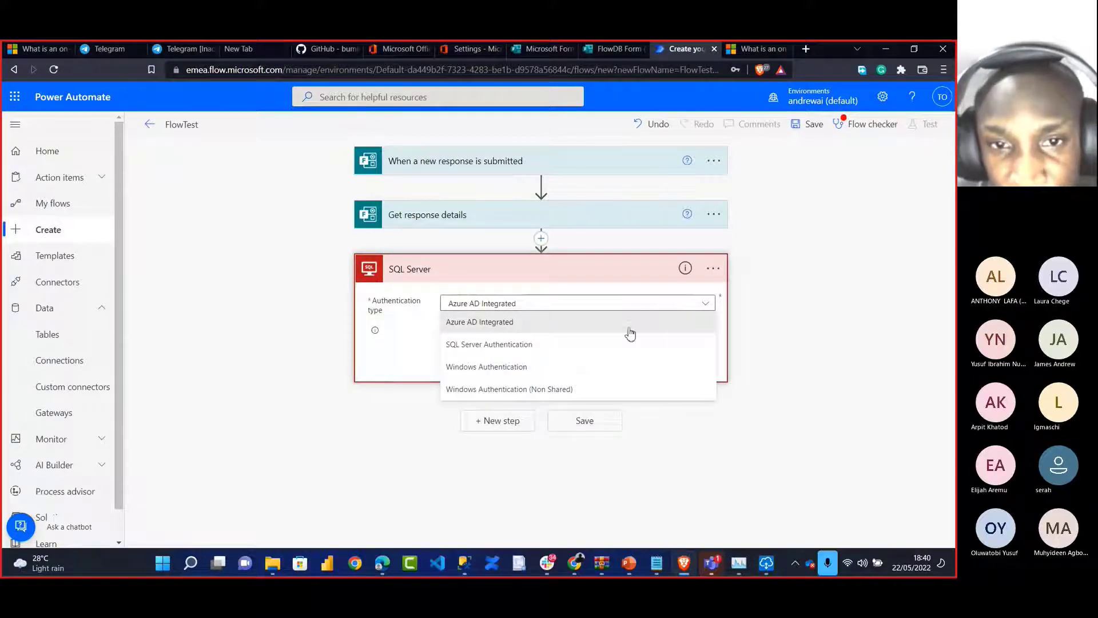
left_click(588, 371)
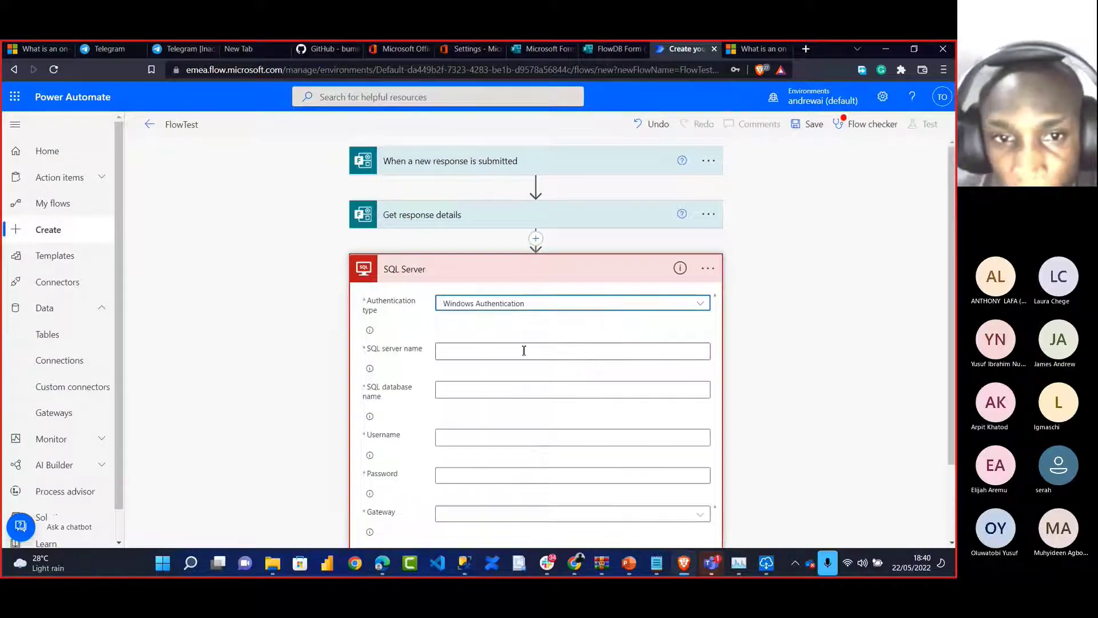
Start on the SQL server name field, then bring the Teams meeting window forward
left_click(707, 277)
left_click(596, 350)
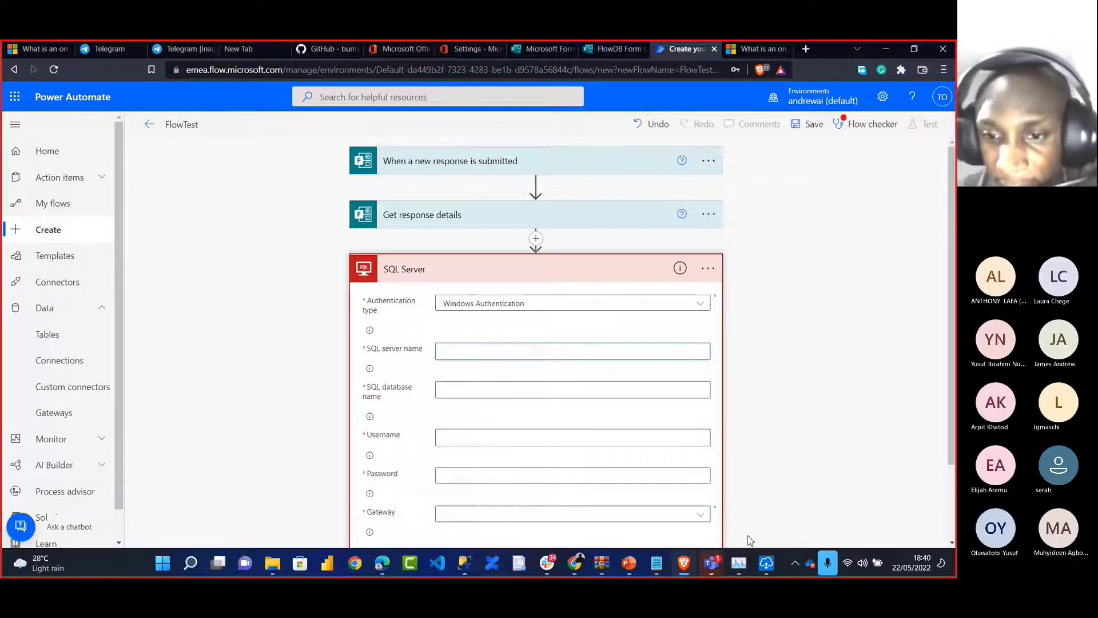
mouse_move(711, 563)
left_click(784, 459)
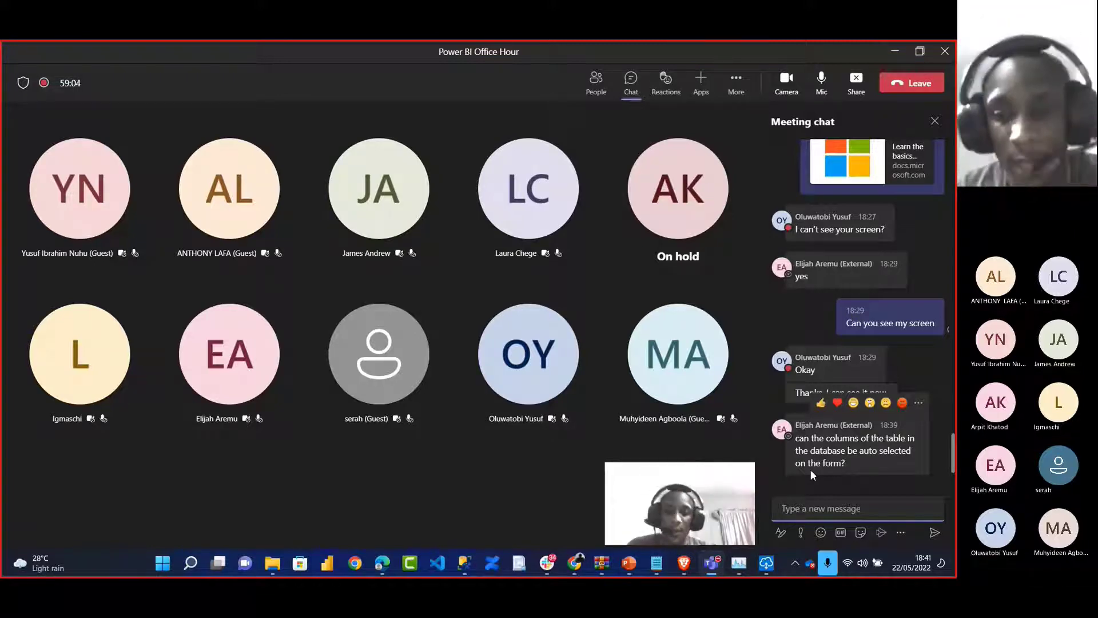
Leave the Teams chat and return to the Power Automate flow editor
key("alt+Tab")
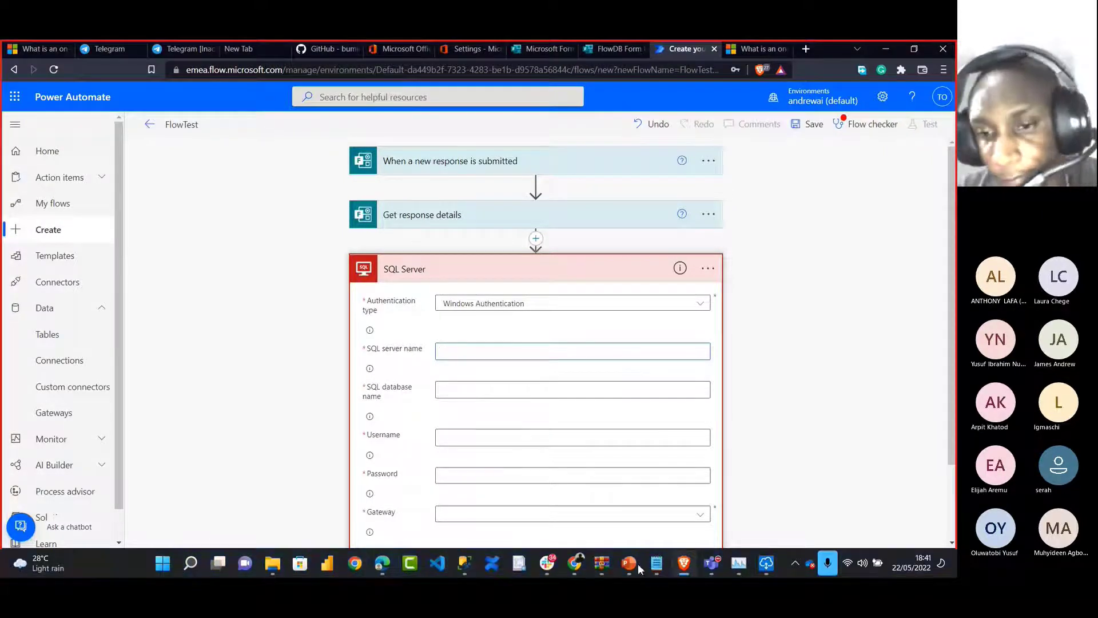
Paste the server name copied from SSMS Connection Properties and enter database andyjazz
mouse_move(469, 562)
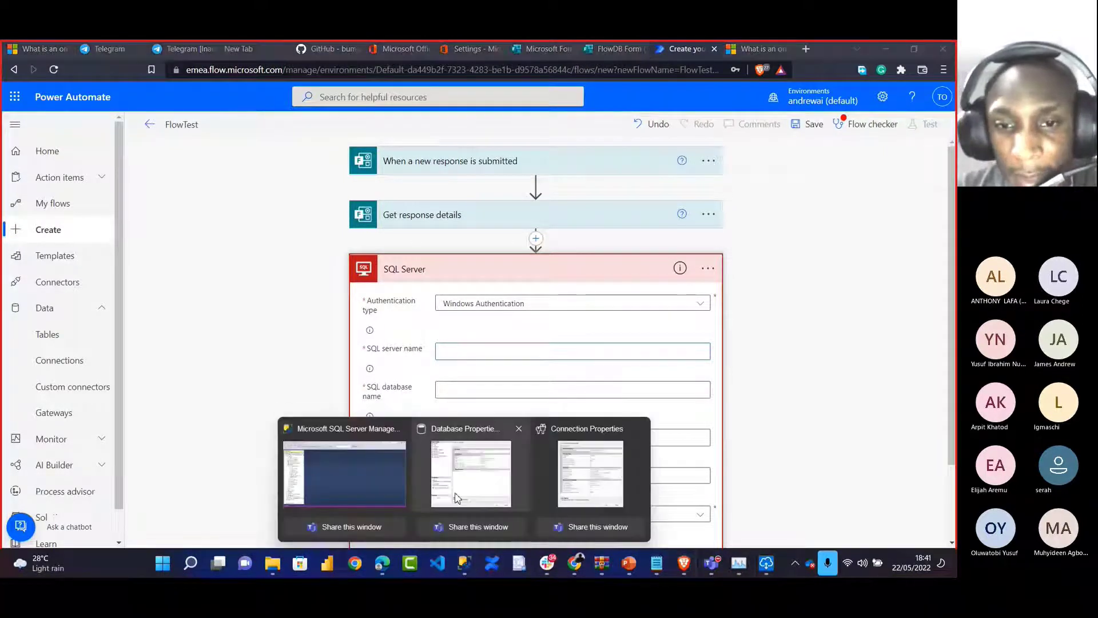
left_click(585, 485)
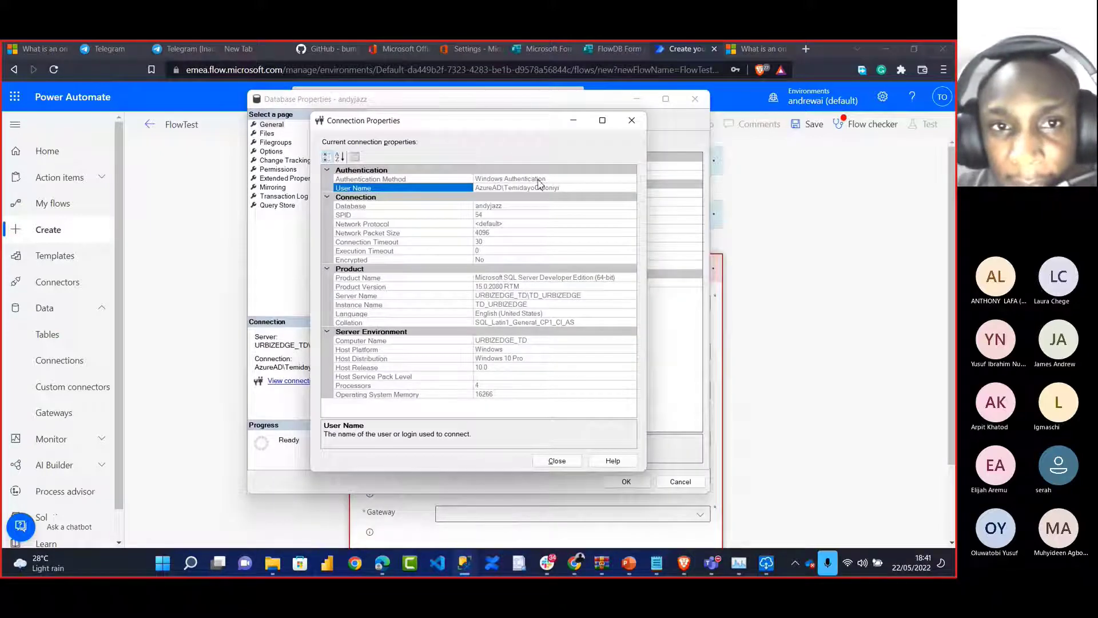
left_click(585, 295)
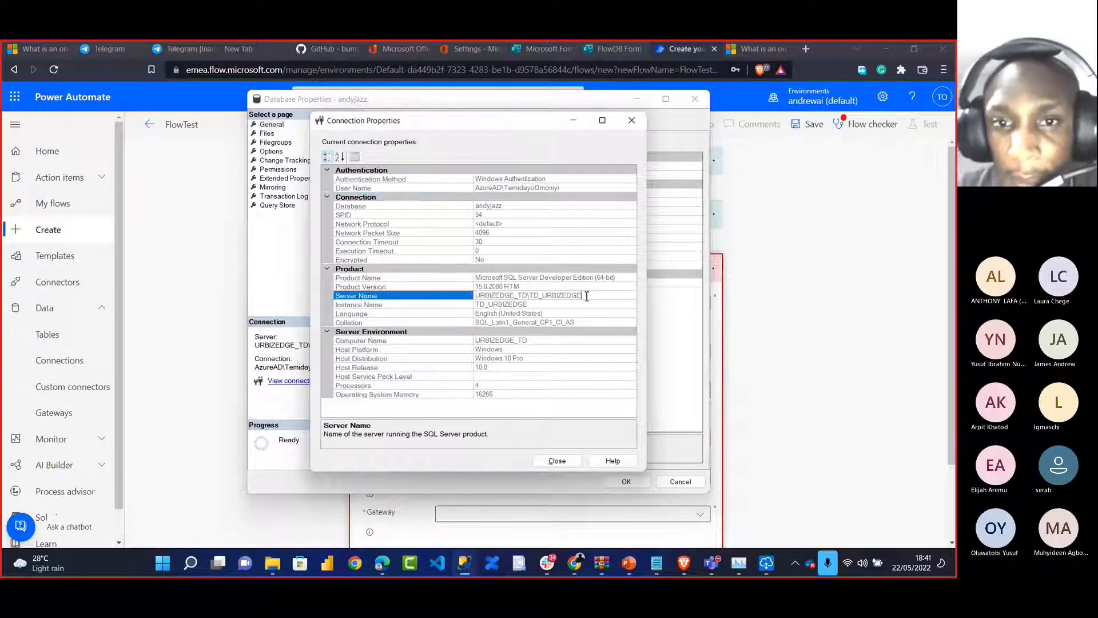
left_click(479, 296)
key("ctrl+c")
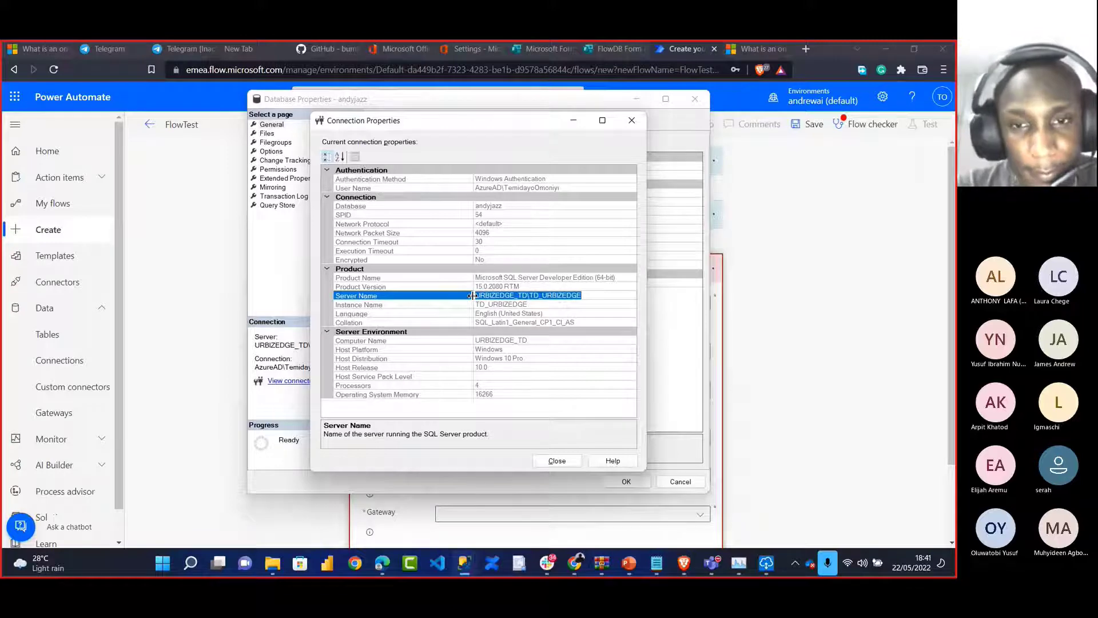
key("alt+Tab")
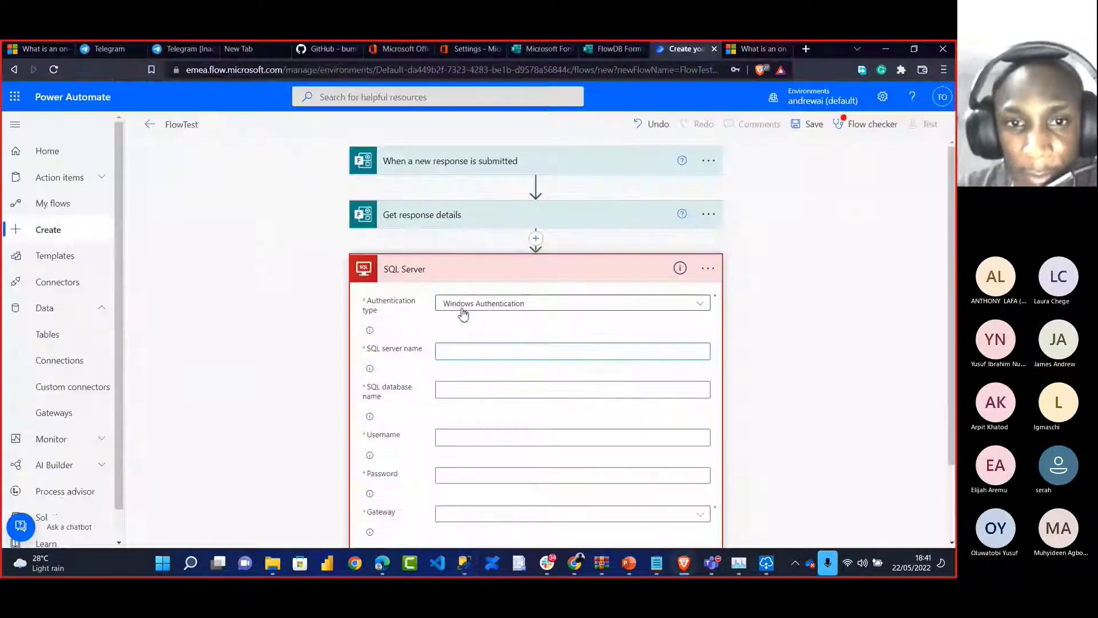
left_click(452, 350)
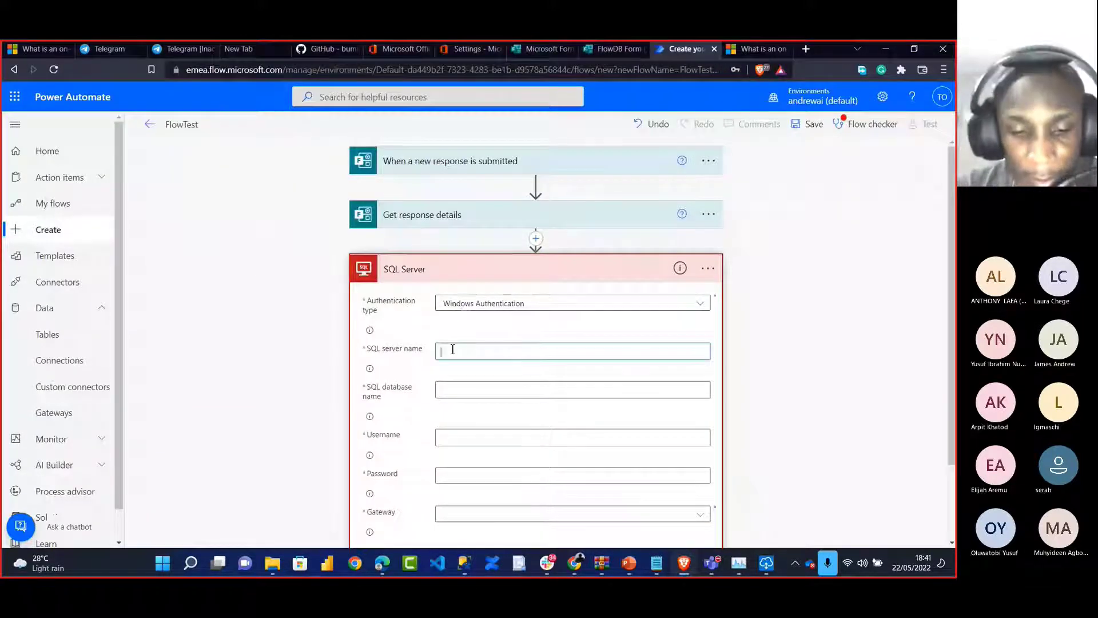
key("ctrl+v")
left_click(454, 389)
type("an")
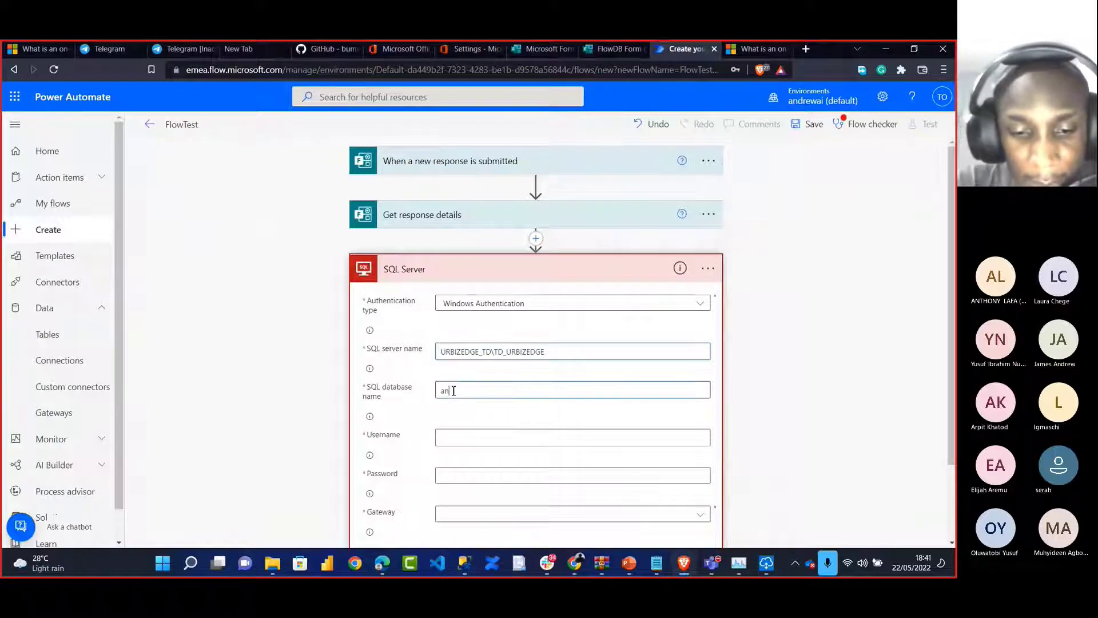
type("dyjazz")
Paste the copied SQL login name into Username and enter the account password
left_click(452, 438)
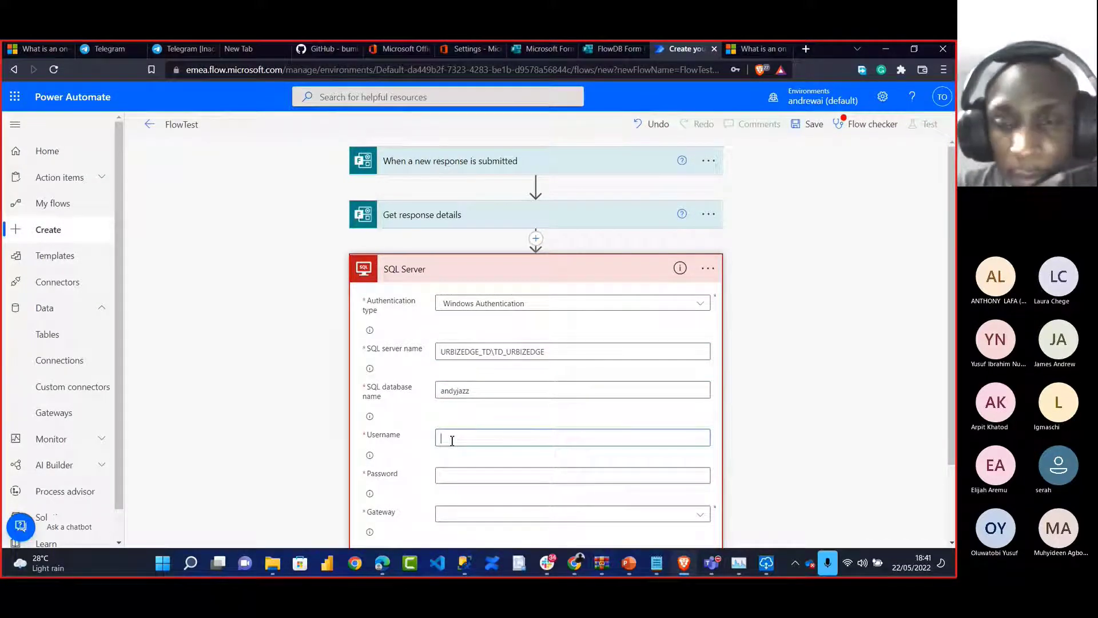
key("alt+Tab")
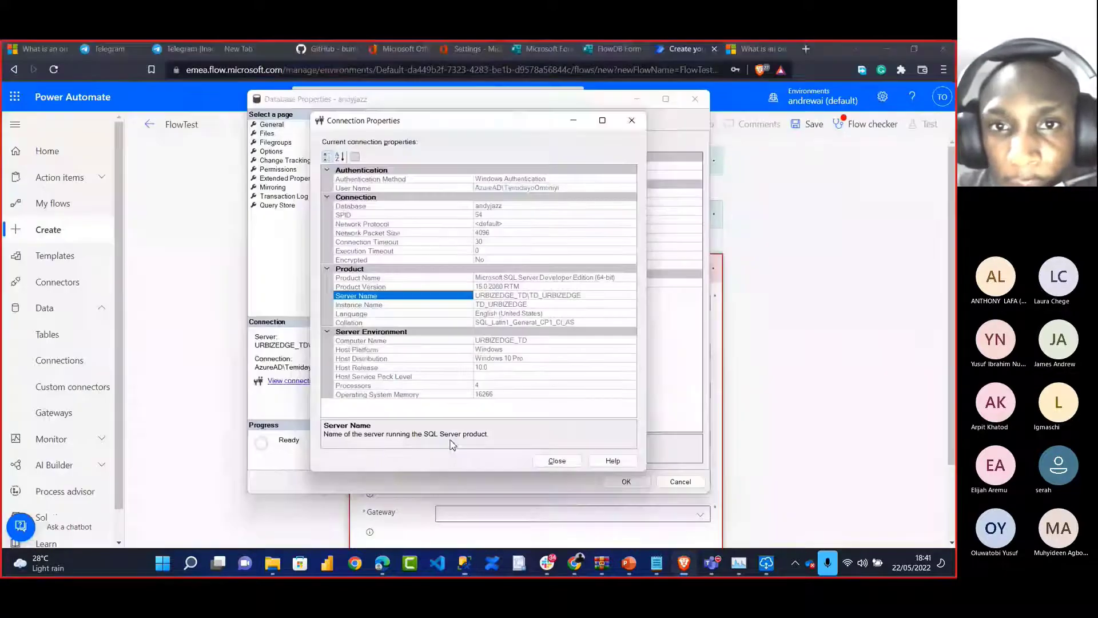
left_click(535, 187)
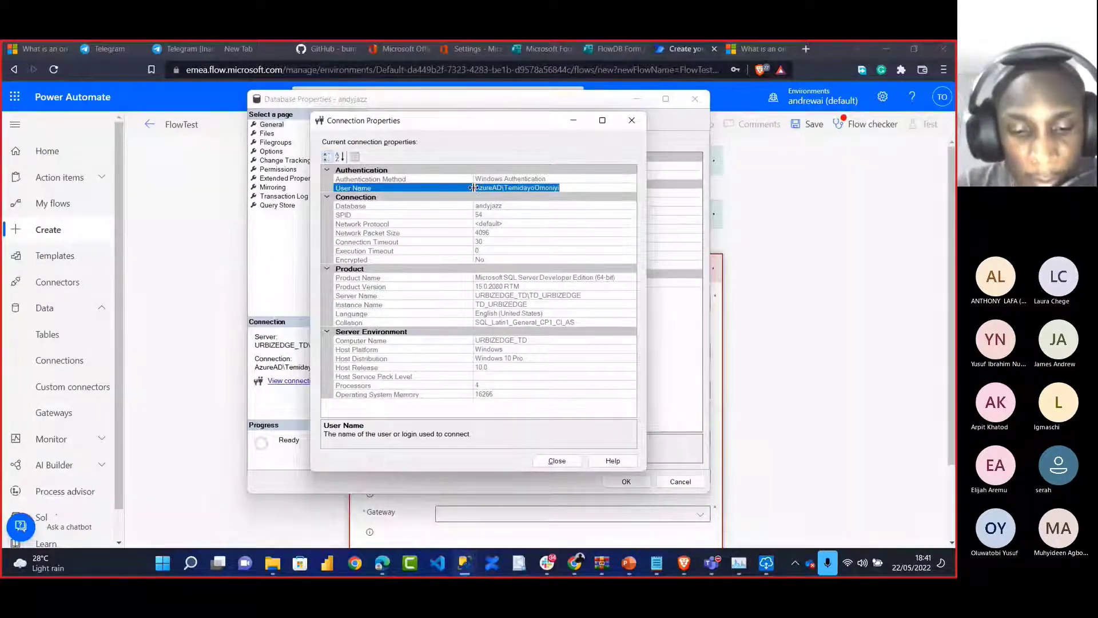
key("alt+Tab")
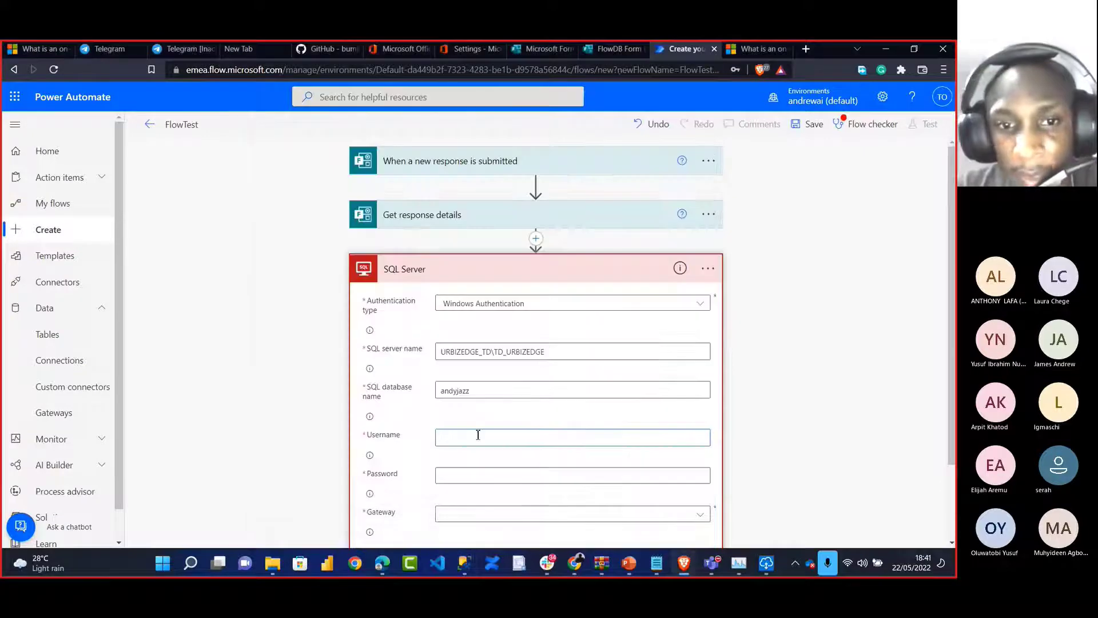
left_click(478, 474)
type("•••••••••••••••")
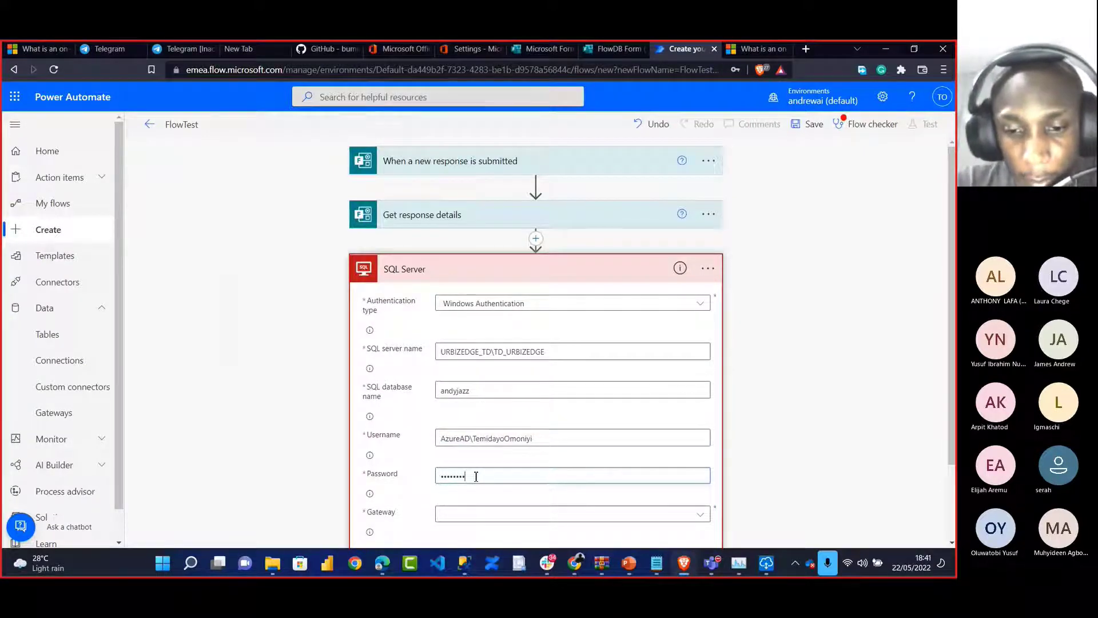
type("••")
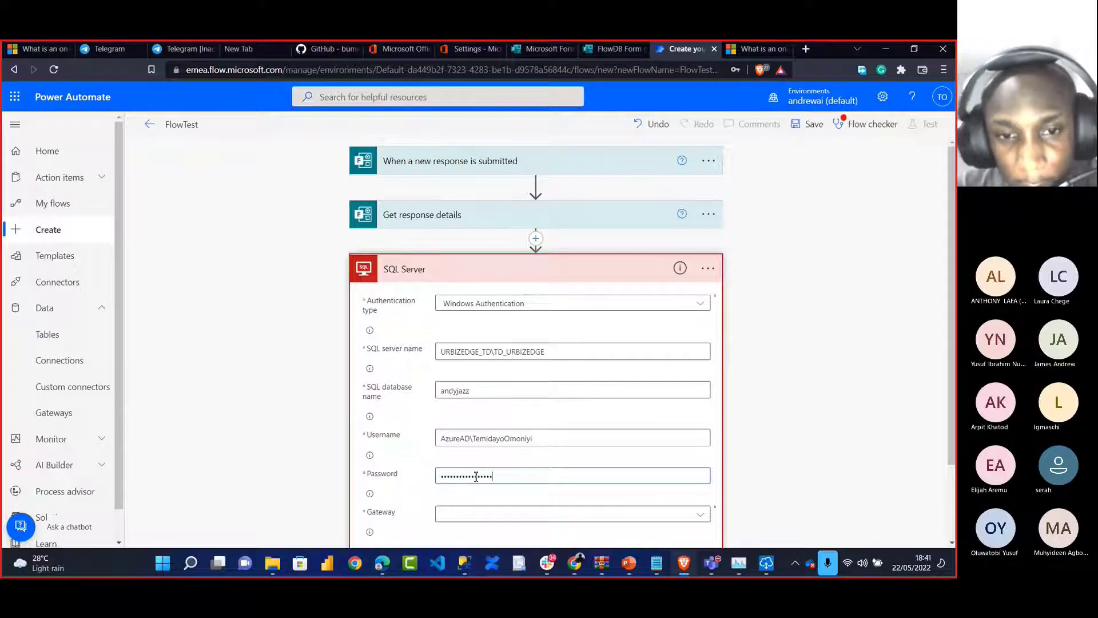
Choose the installed on-premises data gateway and create the SQL Server connection
scroll(476, 474, "down", 2)
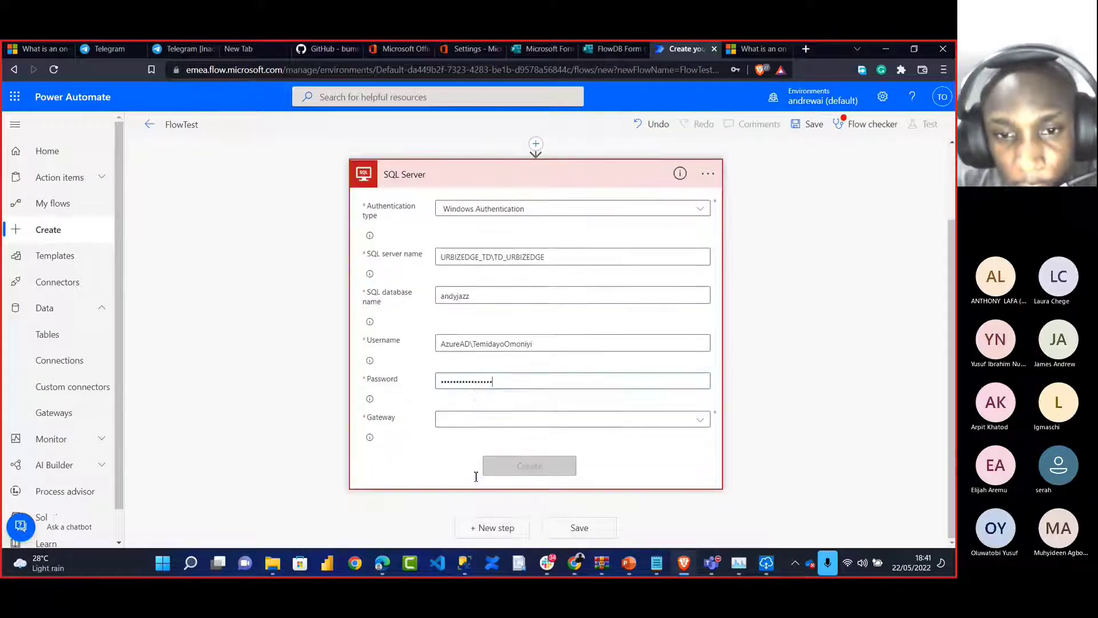
left_click(698, 422)
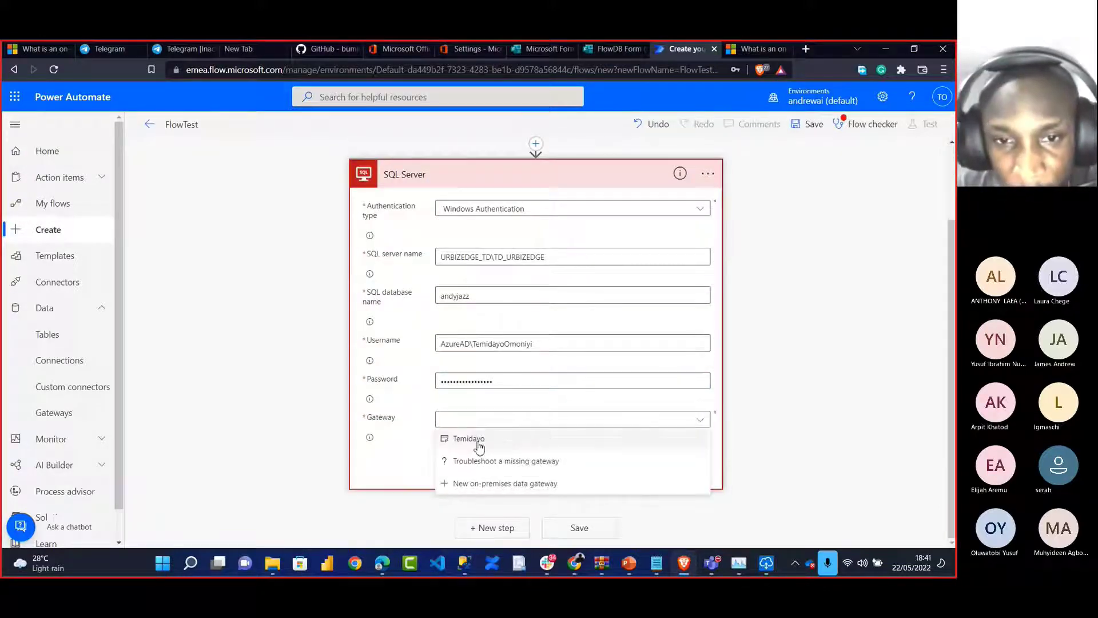
left_click(458, 445)
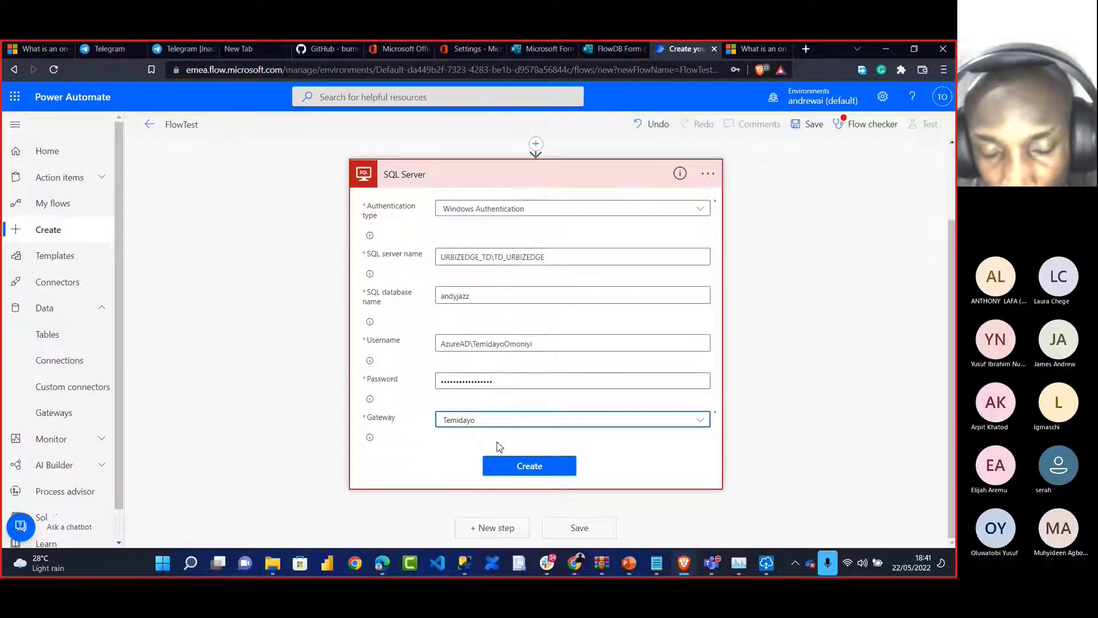
left_click(503, 469)
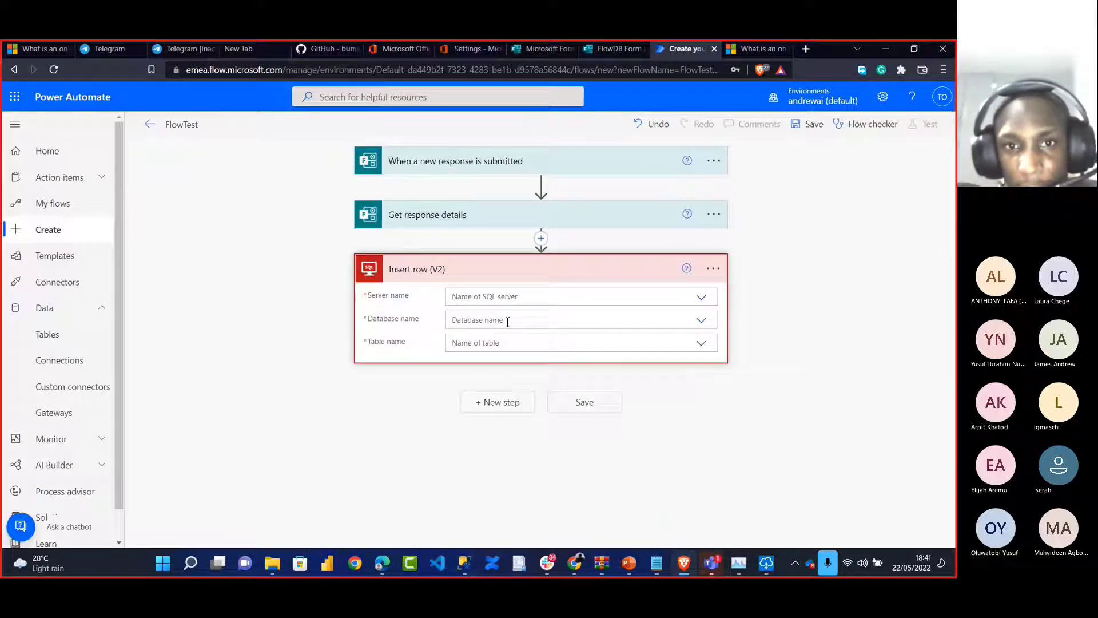
Select server URBIZEDGE_TD\TD_URBIZEDGE, database andyjazz and table FlowBD in Insert row (V2)
left_click(510, 296)
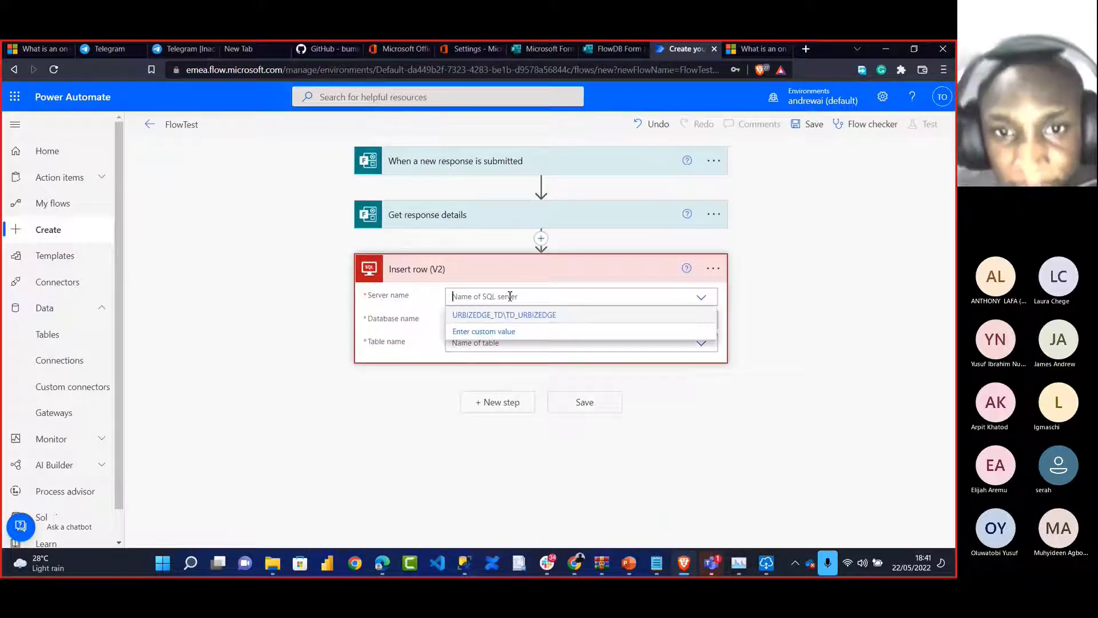
left_click(506, 317)
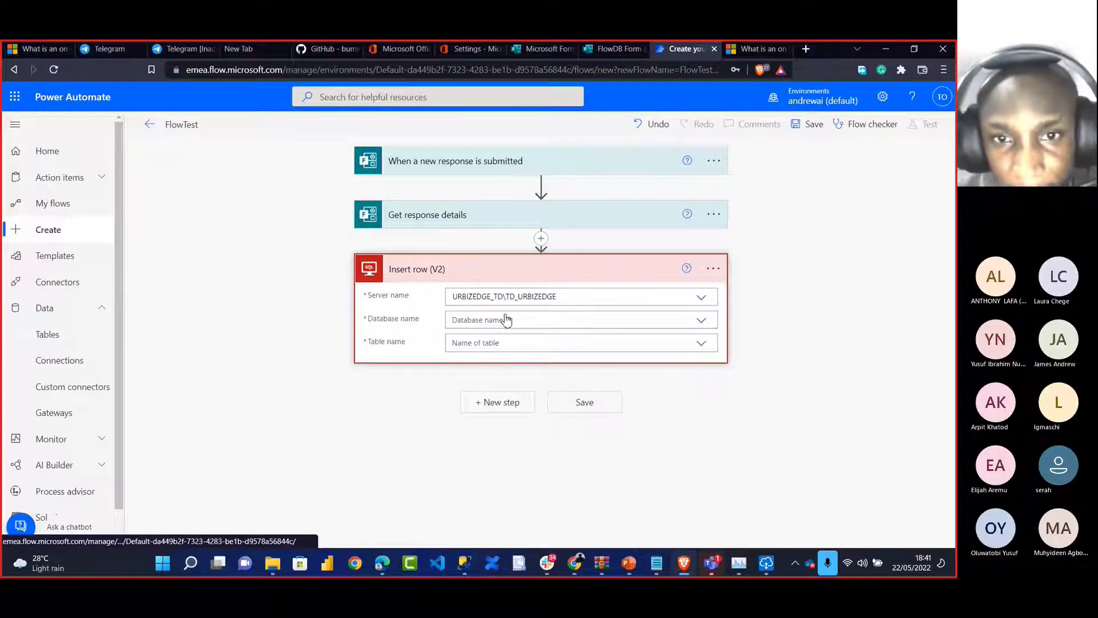
left_click(509, 319)
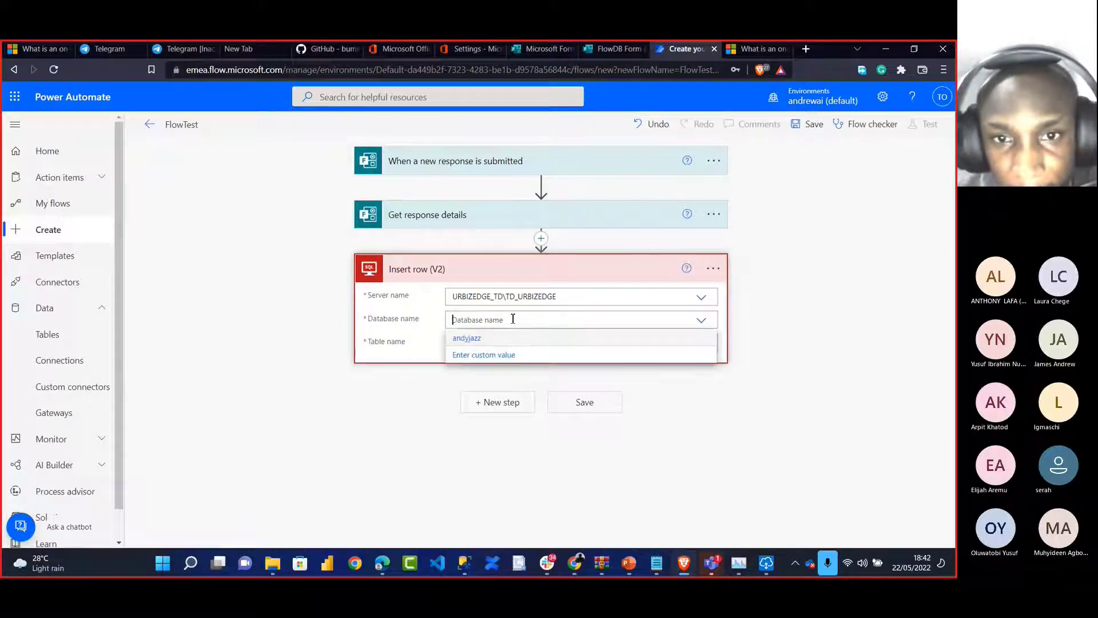
left_click(482, 339)
left_click(472, 346)
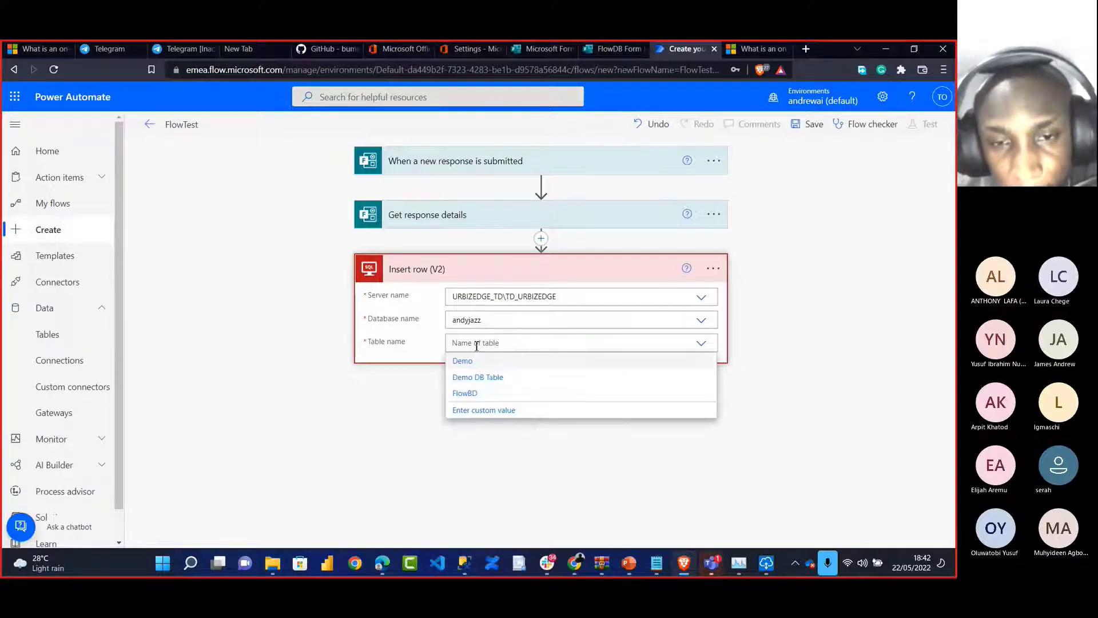
left_click(479, 393)
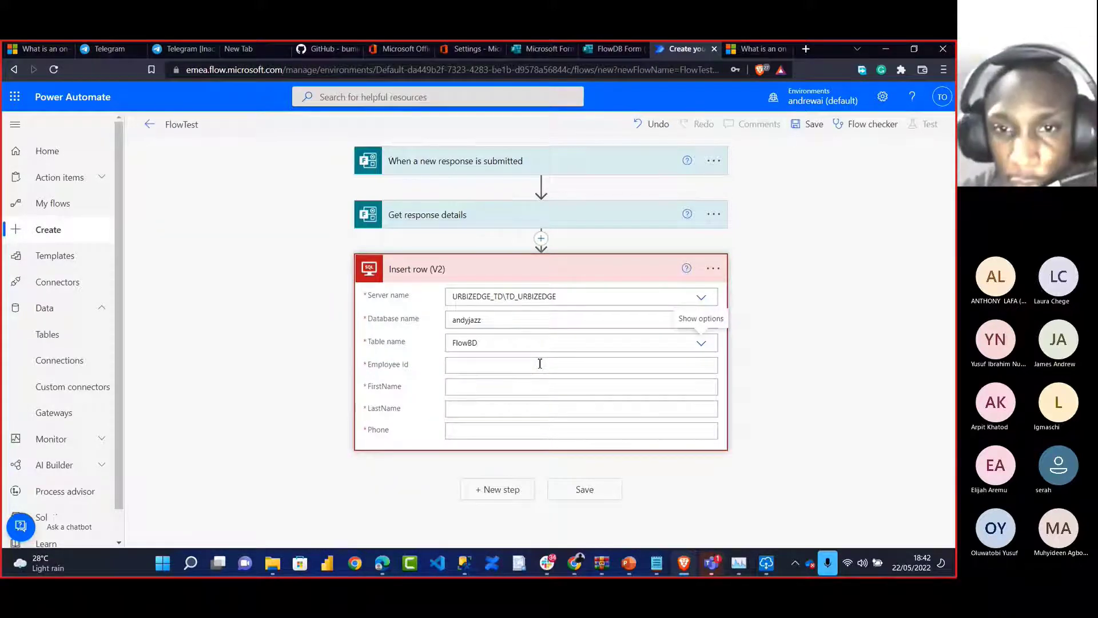
left_click(540, 364)
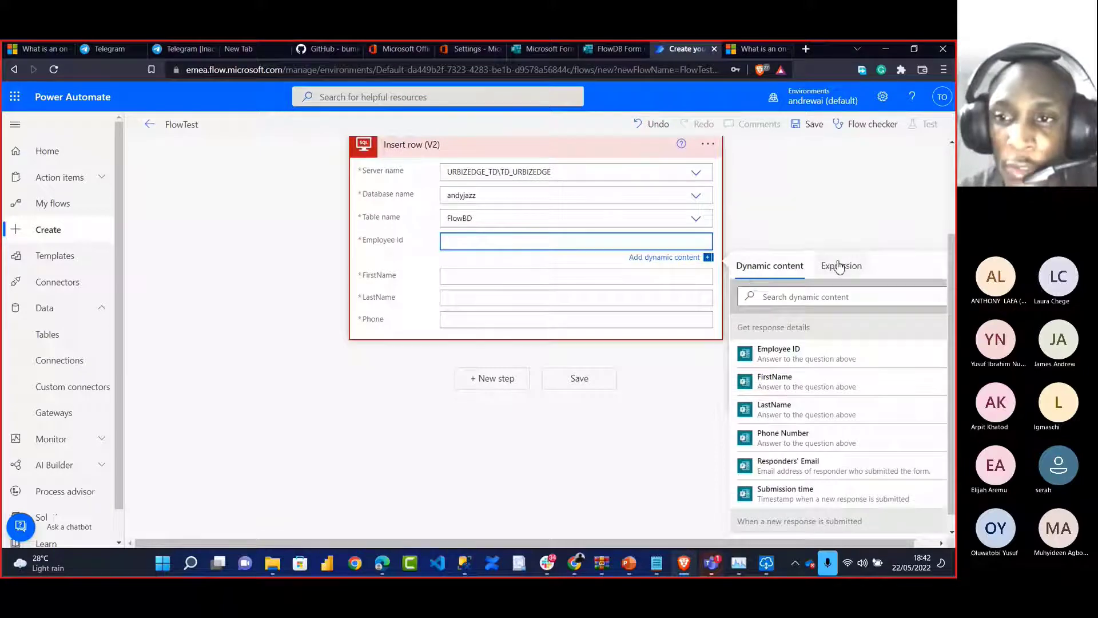
Map the form's Employee ID and FirstName answers into the SQL row's columns
left_click(838, 266)
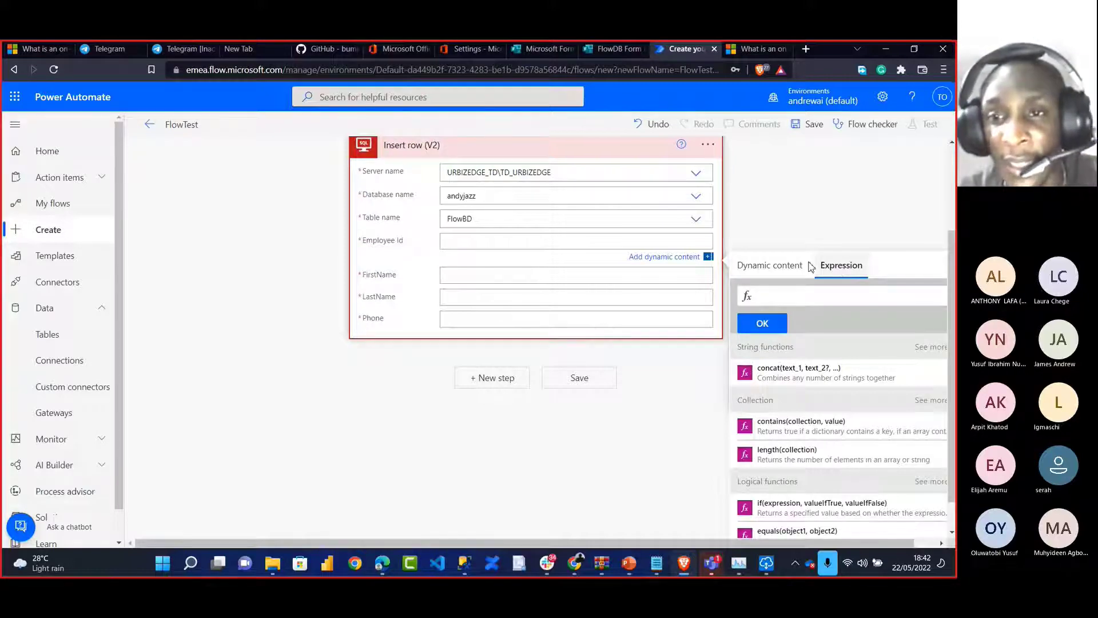
left_click(762, 276)
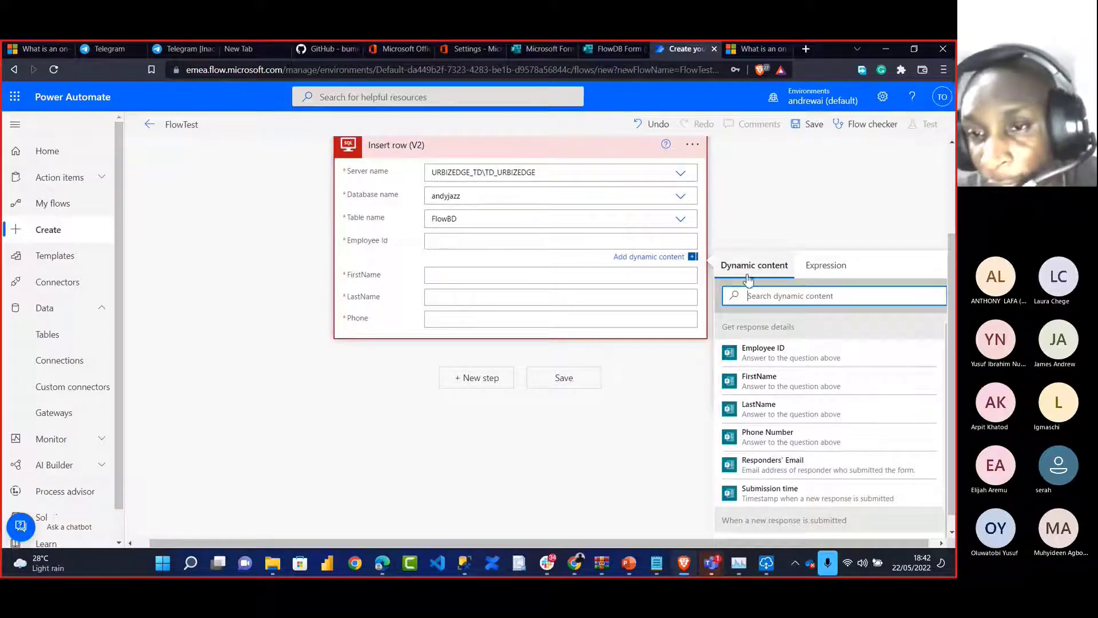
left_click(768, 355)
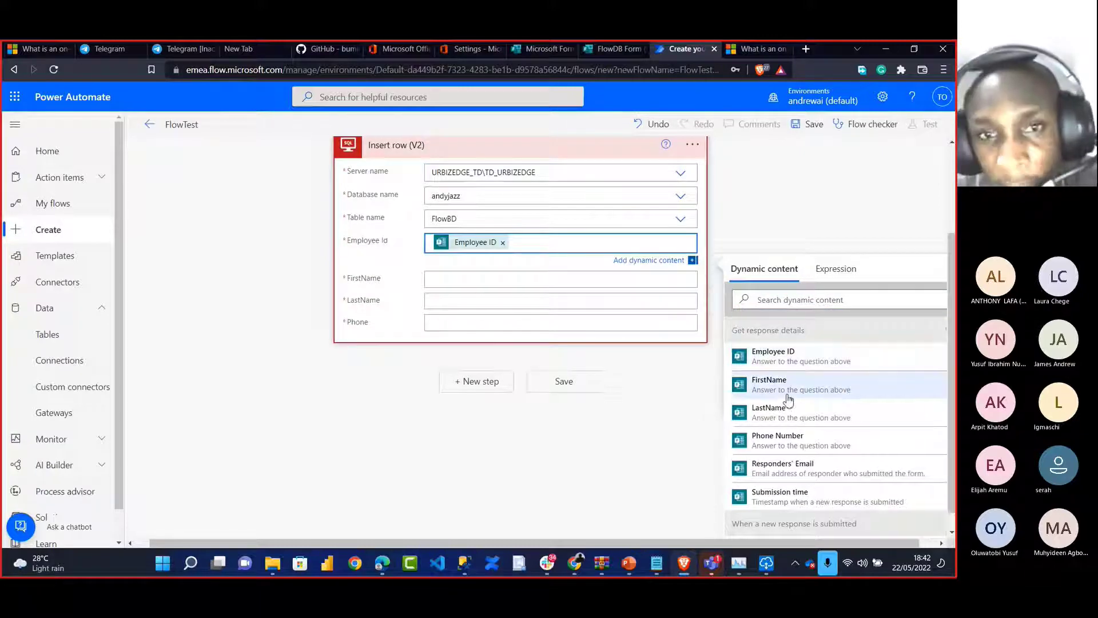
left_click(540, 283)
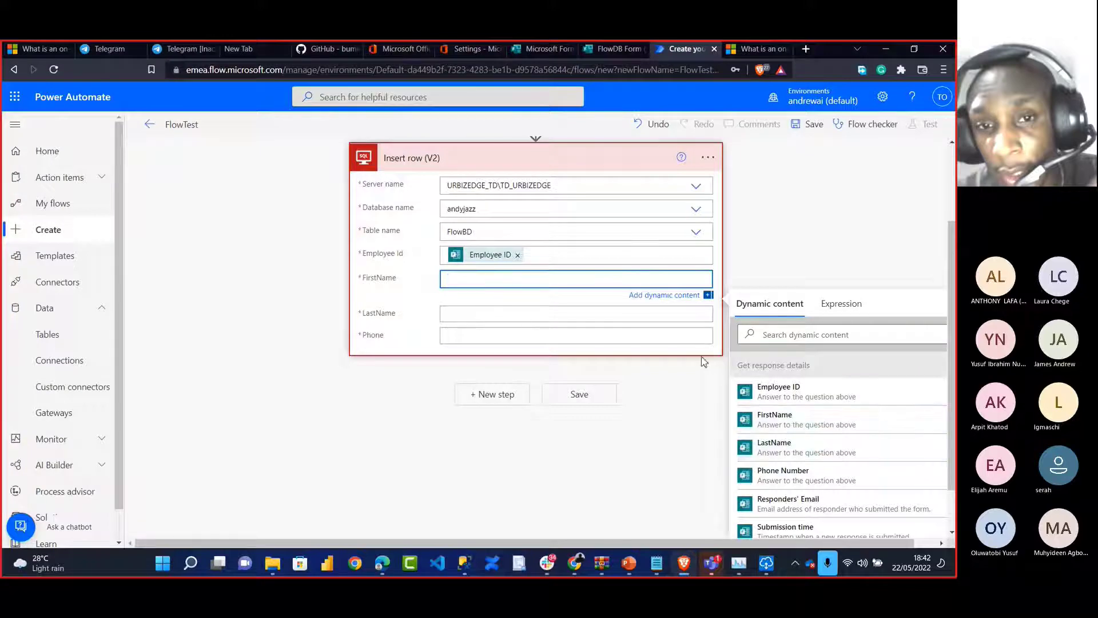
left_click(803, 421)
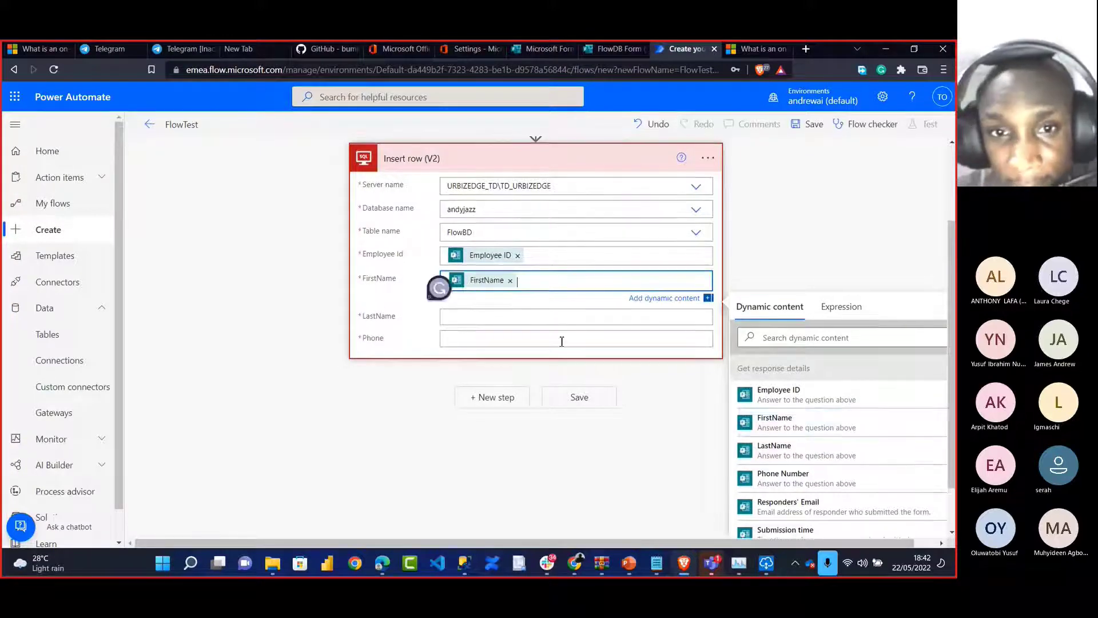
Map the LastName and Phone Number answers, then switch to the Microsoft Office home page
left_click(529, 322)
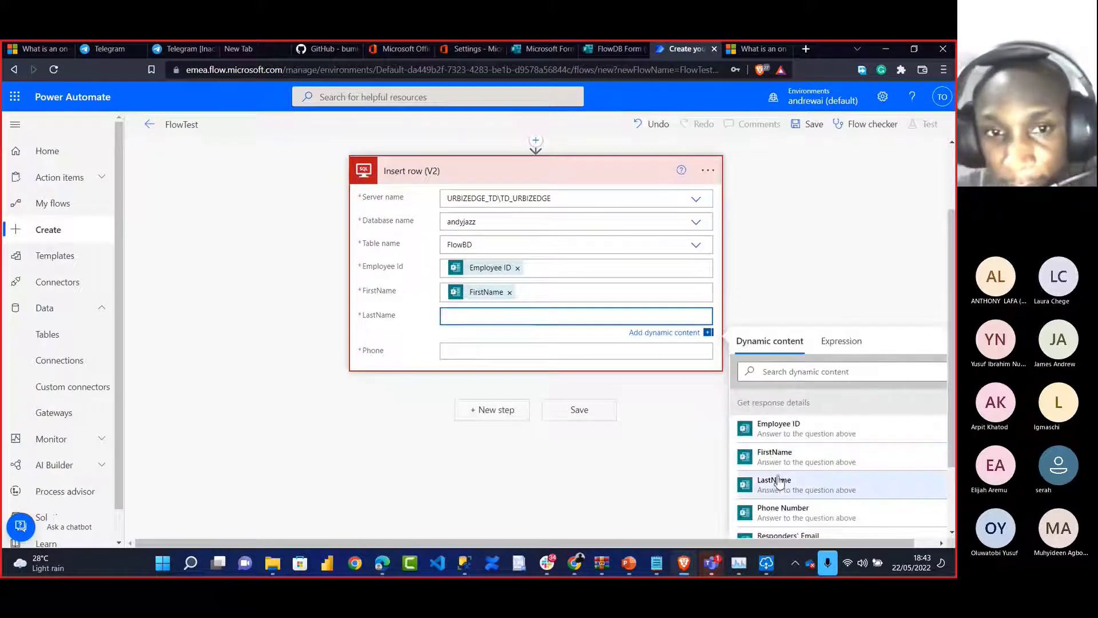
left_click(774, 483)
left_click(522, 355)
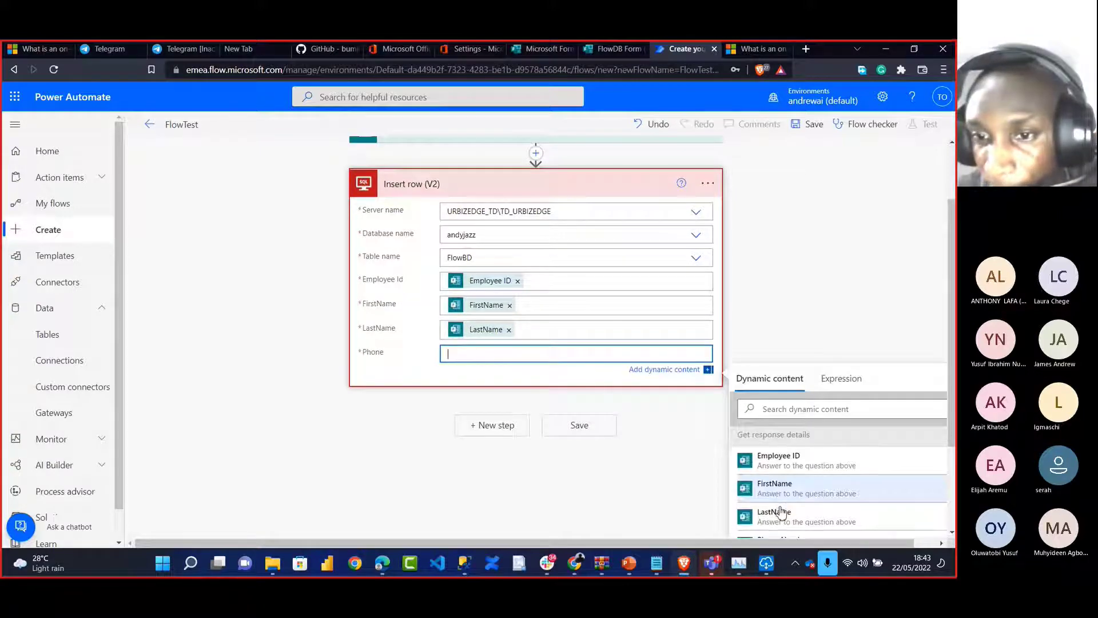
left_click_drag(951, 446, 949, 486)
left_click(872, 477)
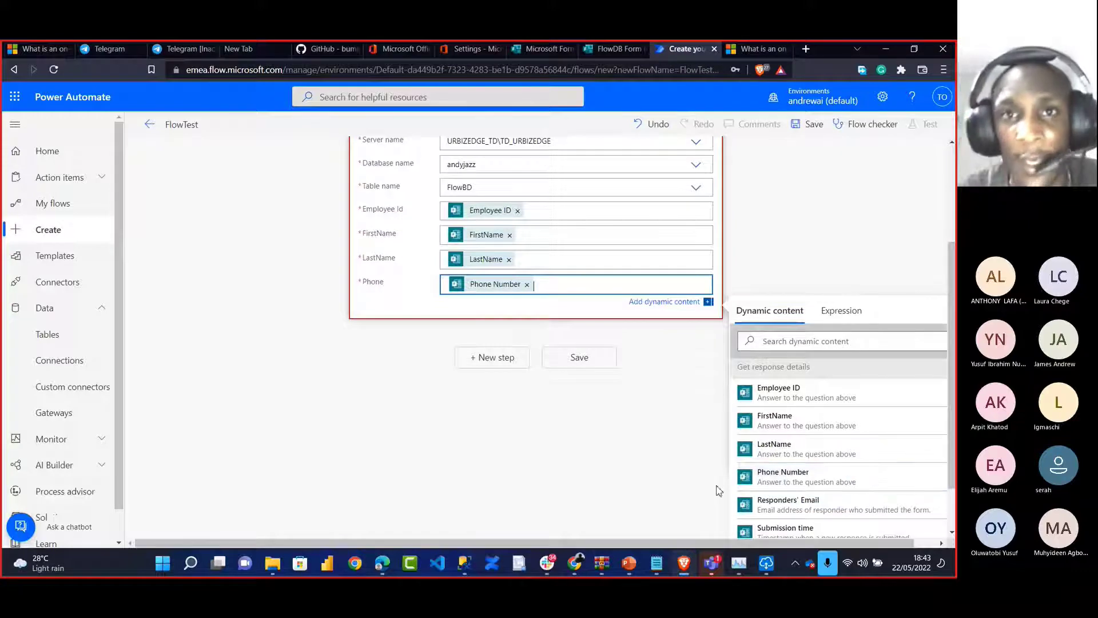
left_click(397, 51)
left_click(264, 171)
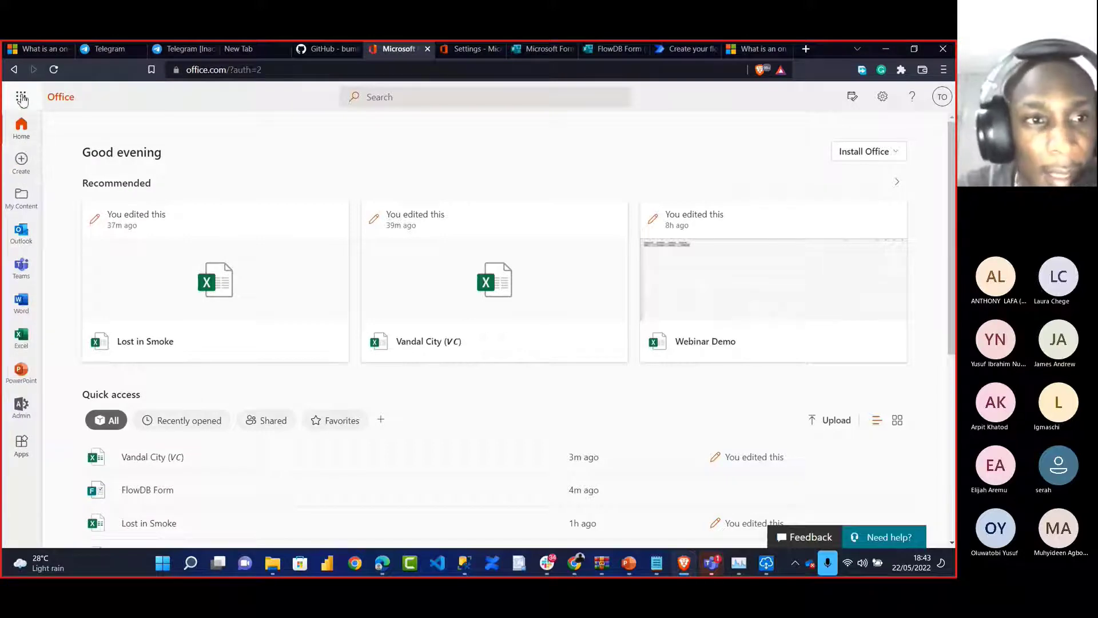
Create a blank Excel workbook and enter headings Employee ID and FirstName in A1:B1
left_click(21, 337)
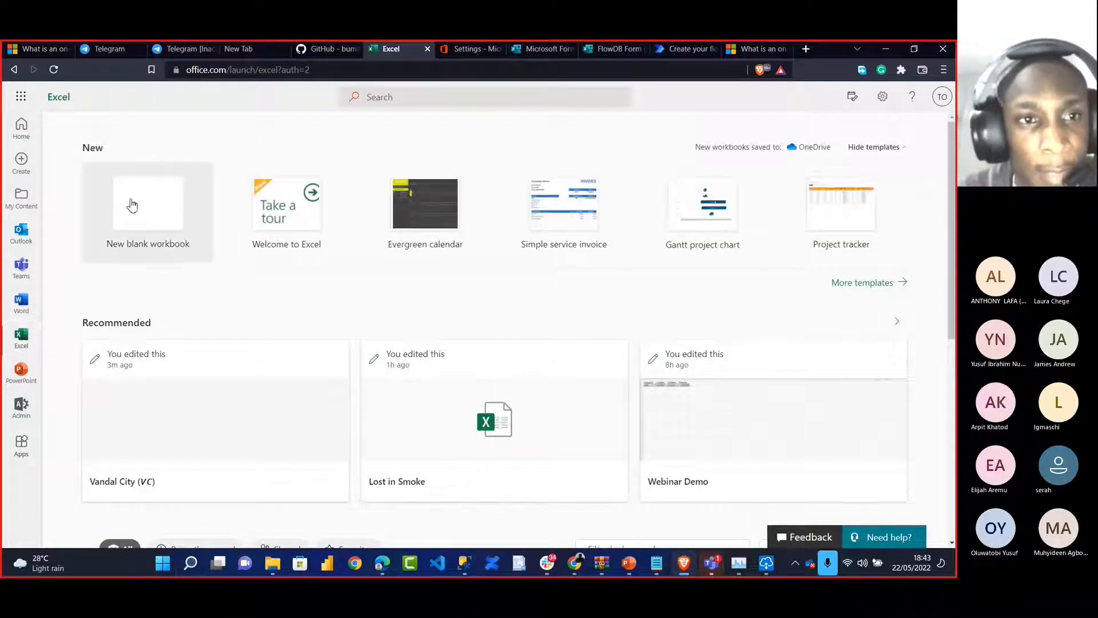
left_click(134, 204)
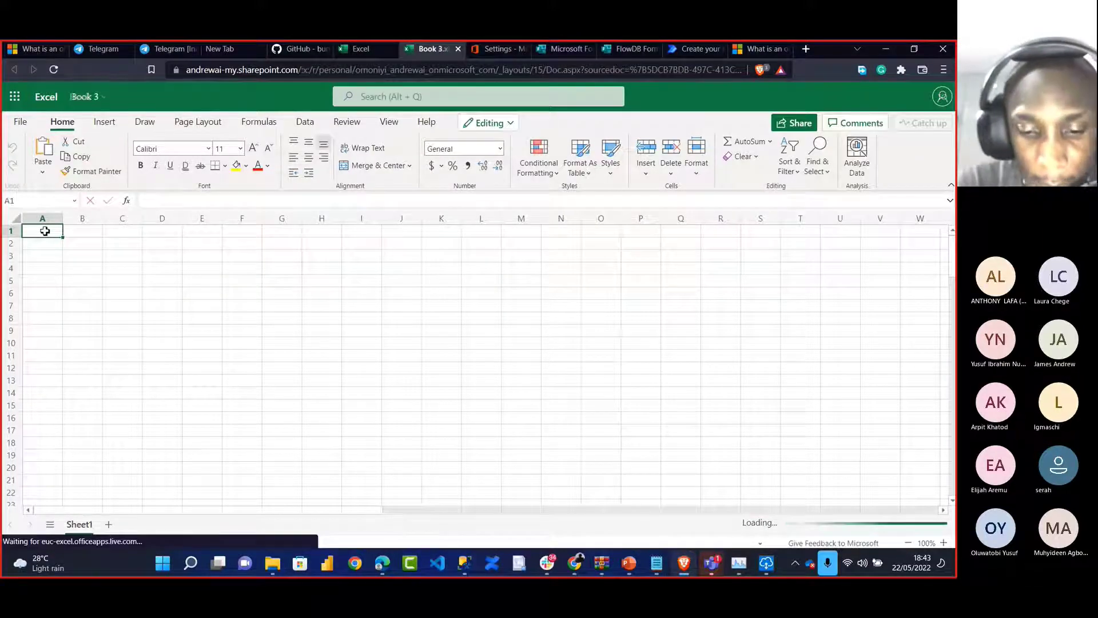
type("Empl")
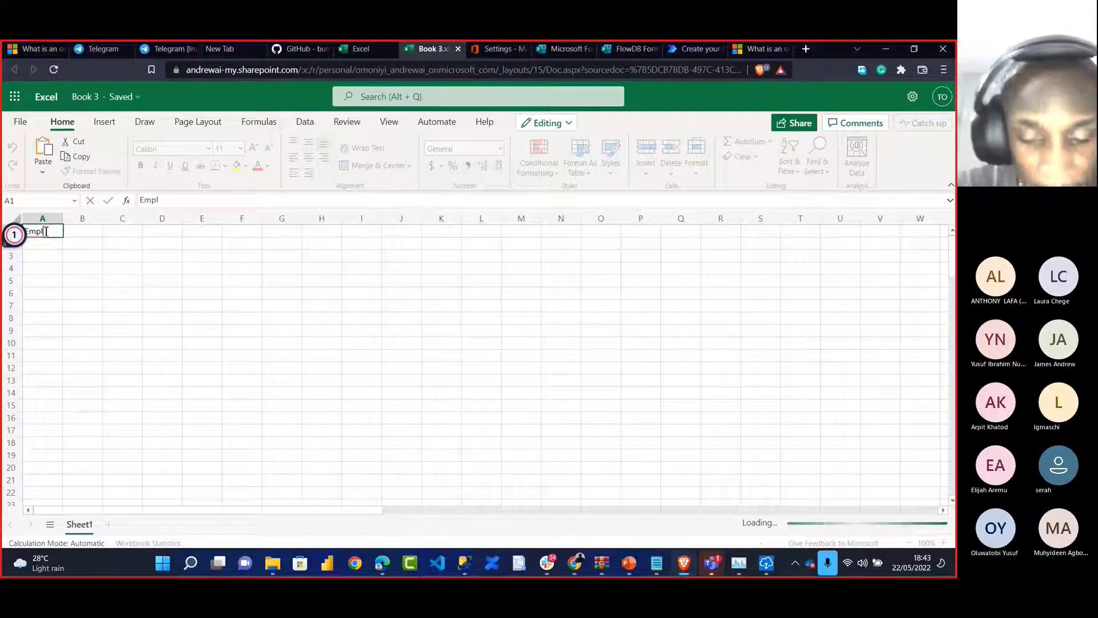
type("oyee ")
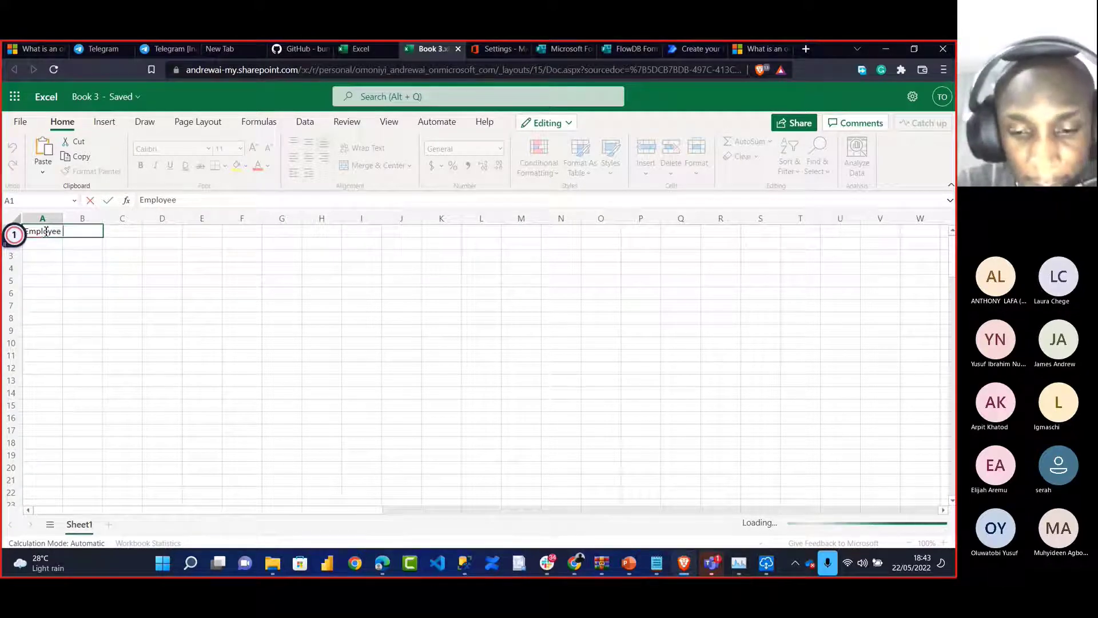
type("ID")
key("Tab")
type("Fi")
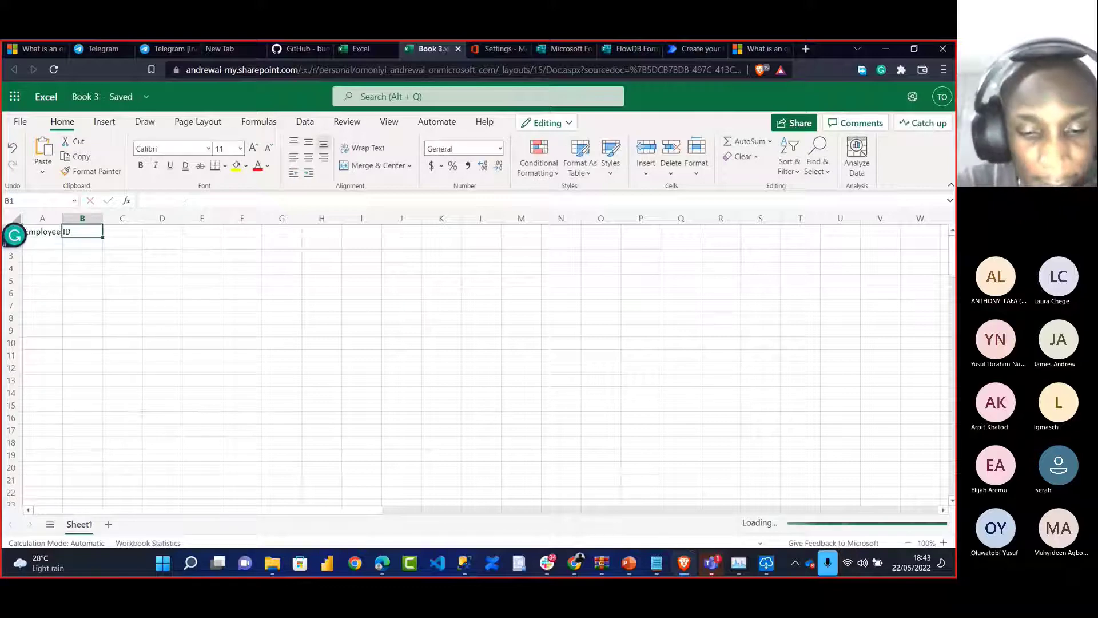
type("rstName")
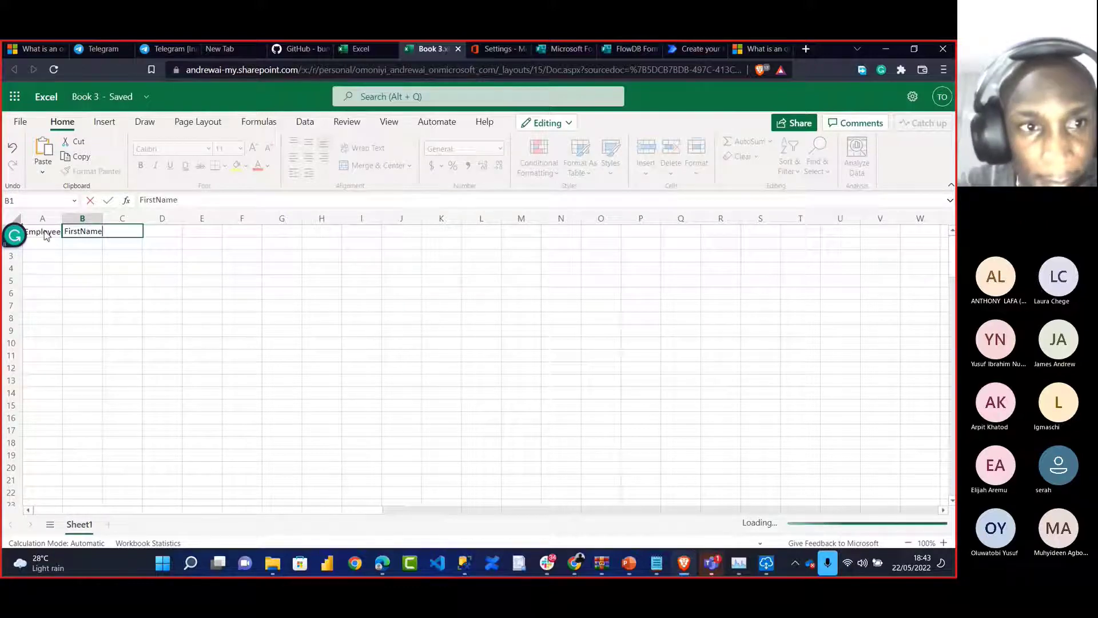
key("Tab")
Enter LastName in C1, correcting a typo, and Phone Number in D1, then select A1:D1
type("La")
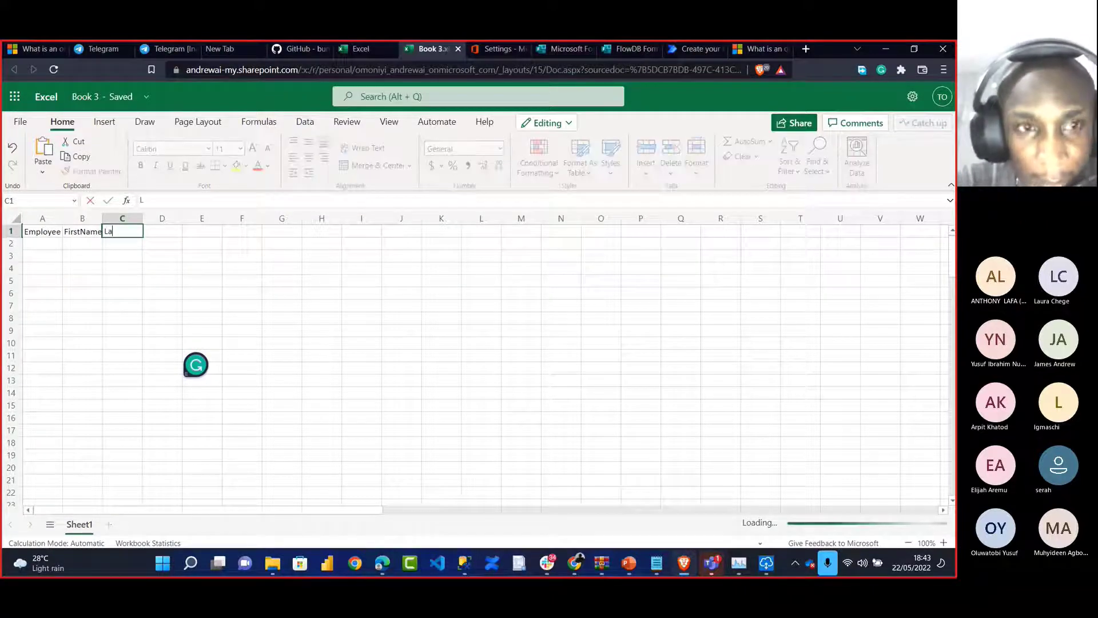
type("stLate")
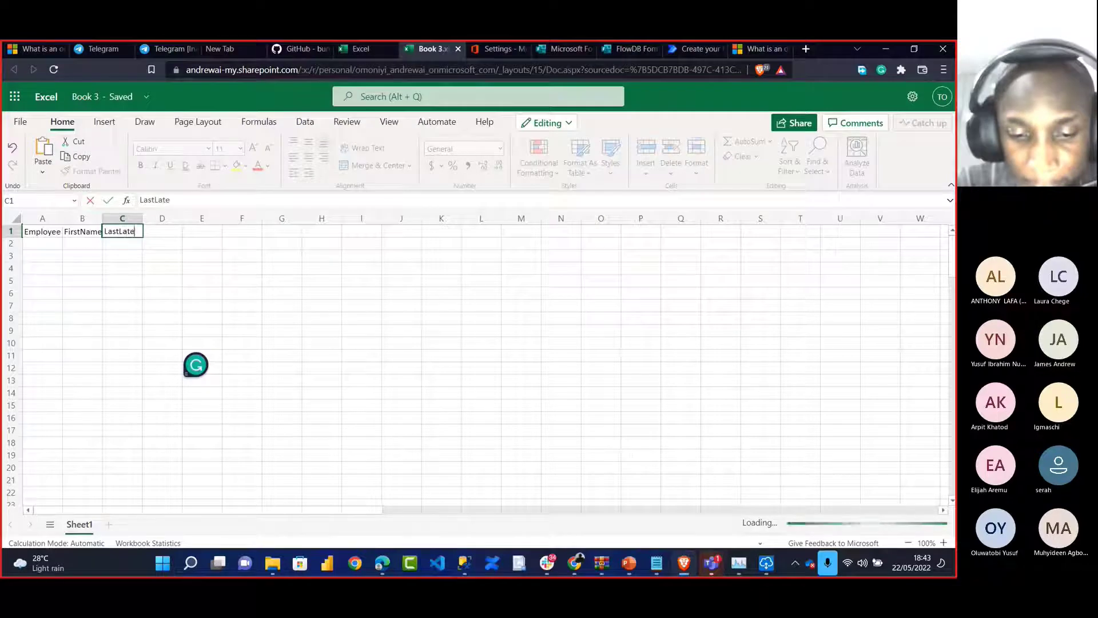
key("Tab")
left_click(134, 232)
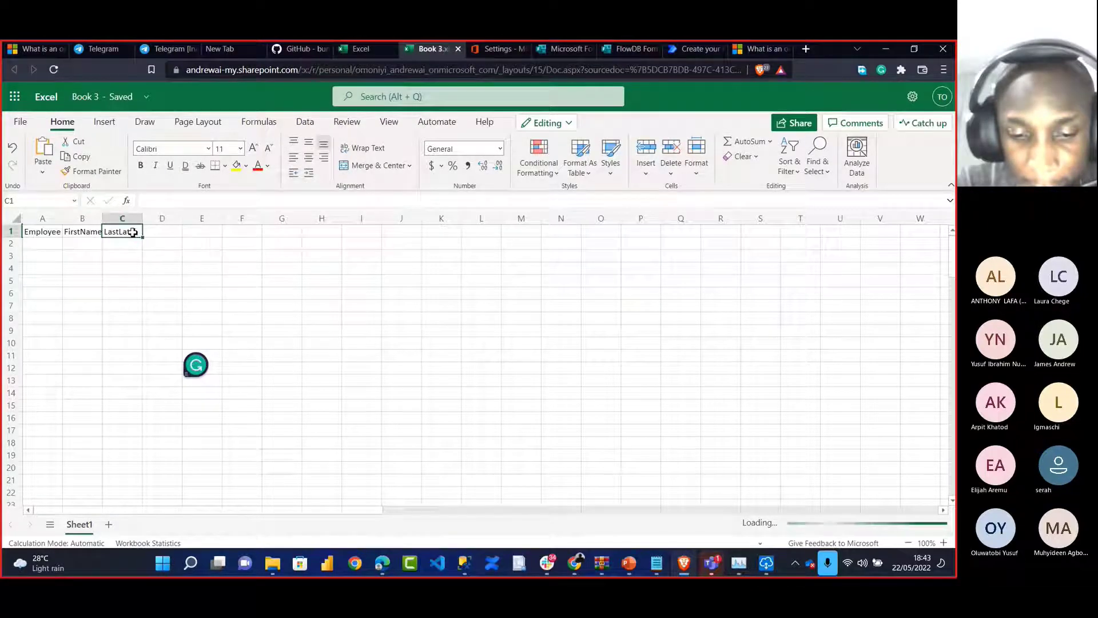
left_click(172, 203)
key("BackSpace")
key("BackSpace")
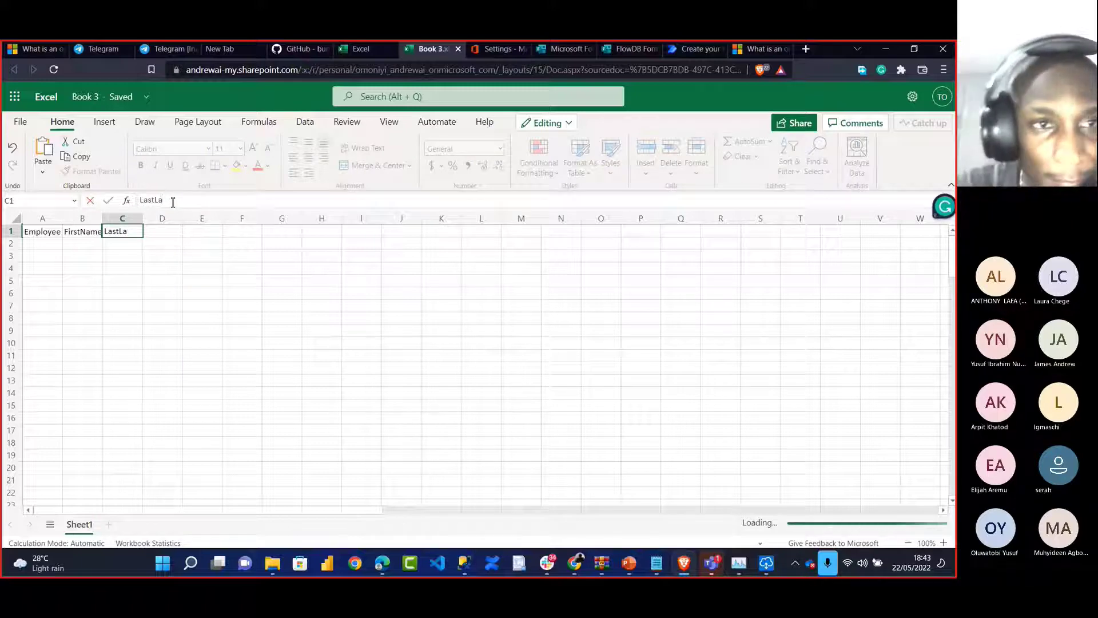
key("BackSpace")
key("BackSpace")
type("Name")
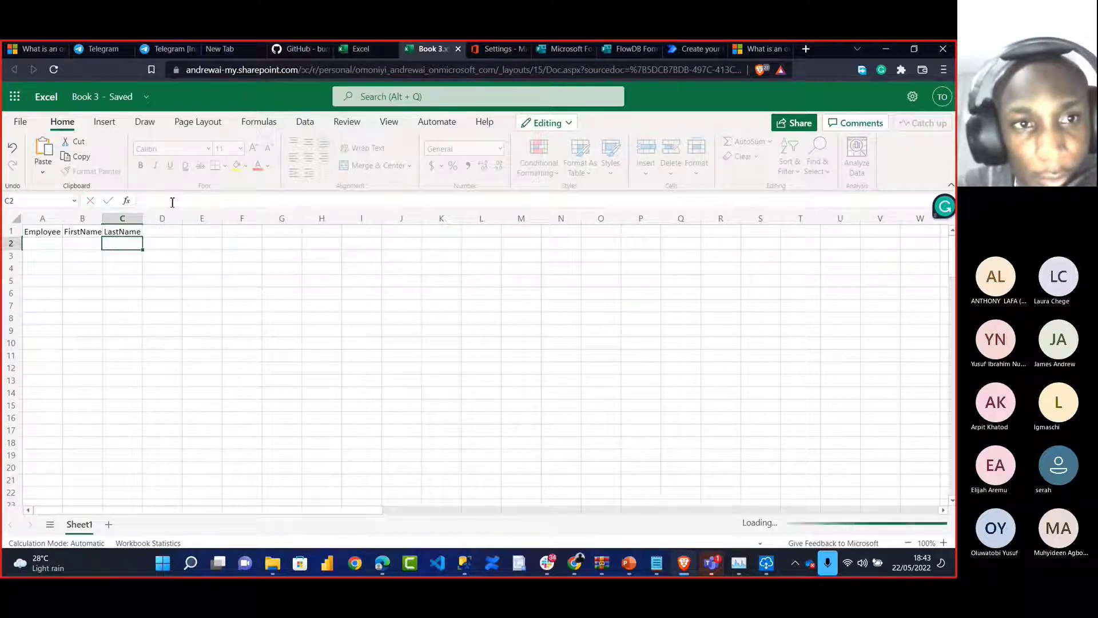
left_click(158, 234)
type("P")
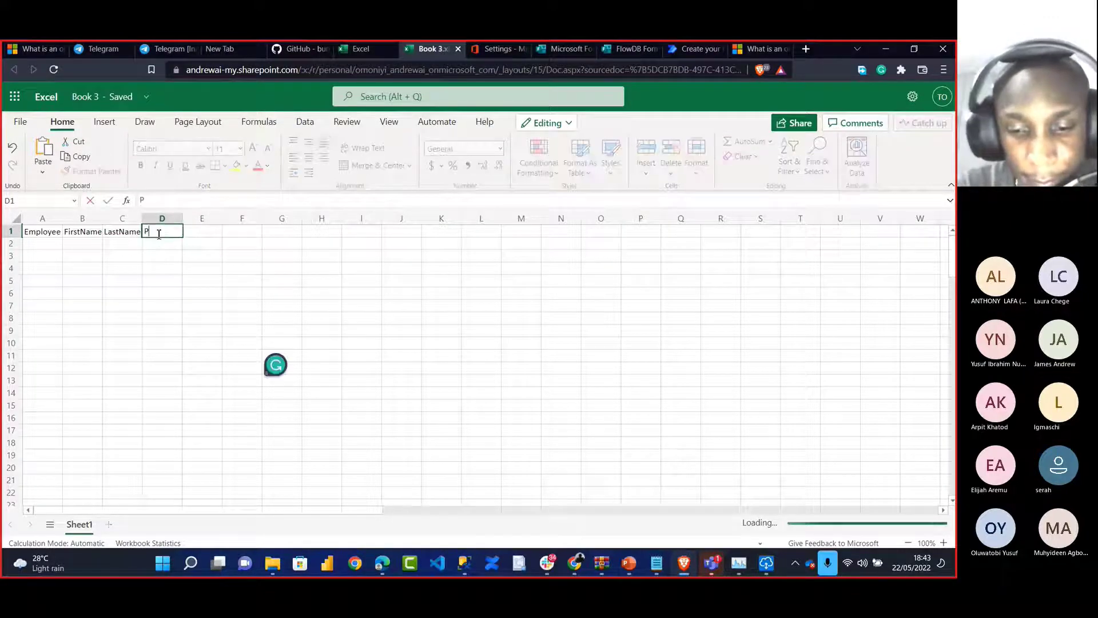
type("hone Number")
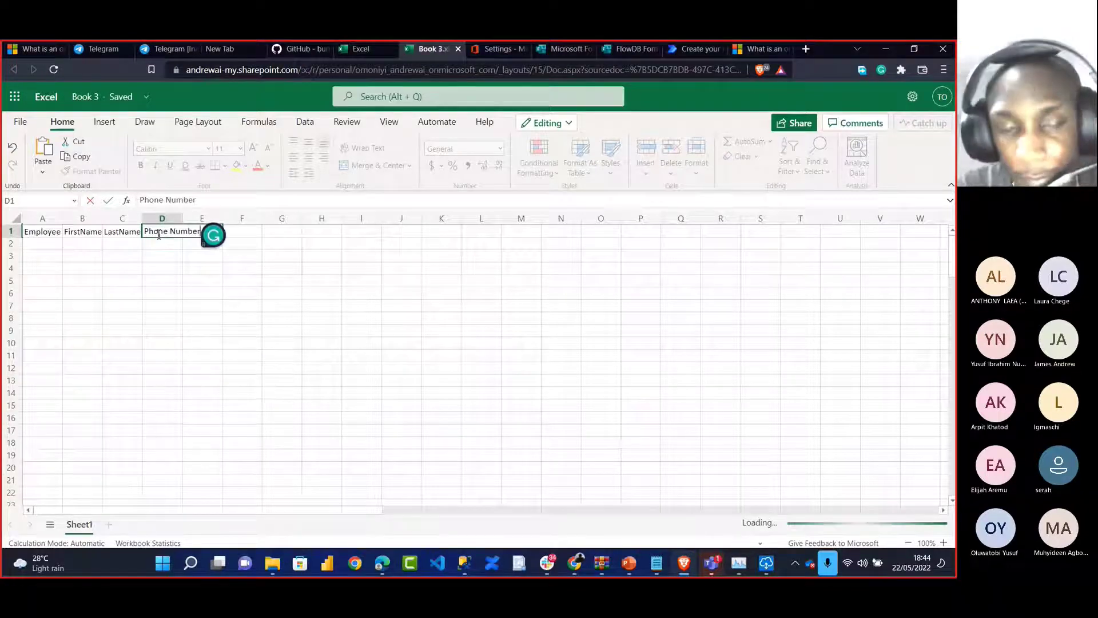
key("Return")
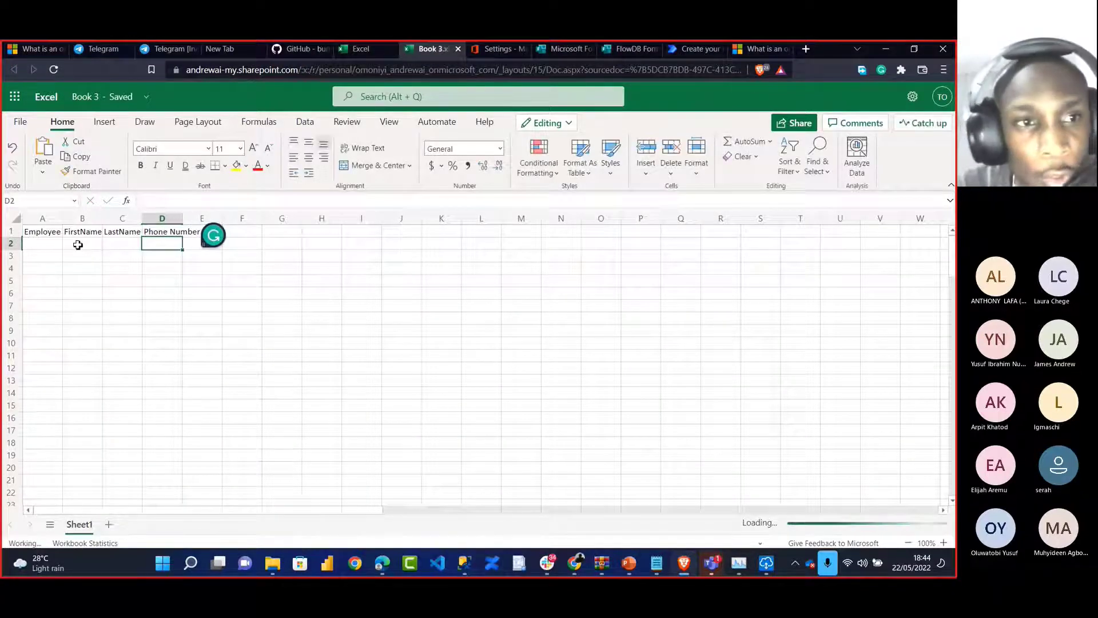
left_click(35, 234)
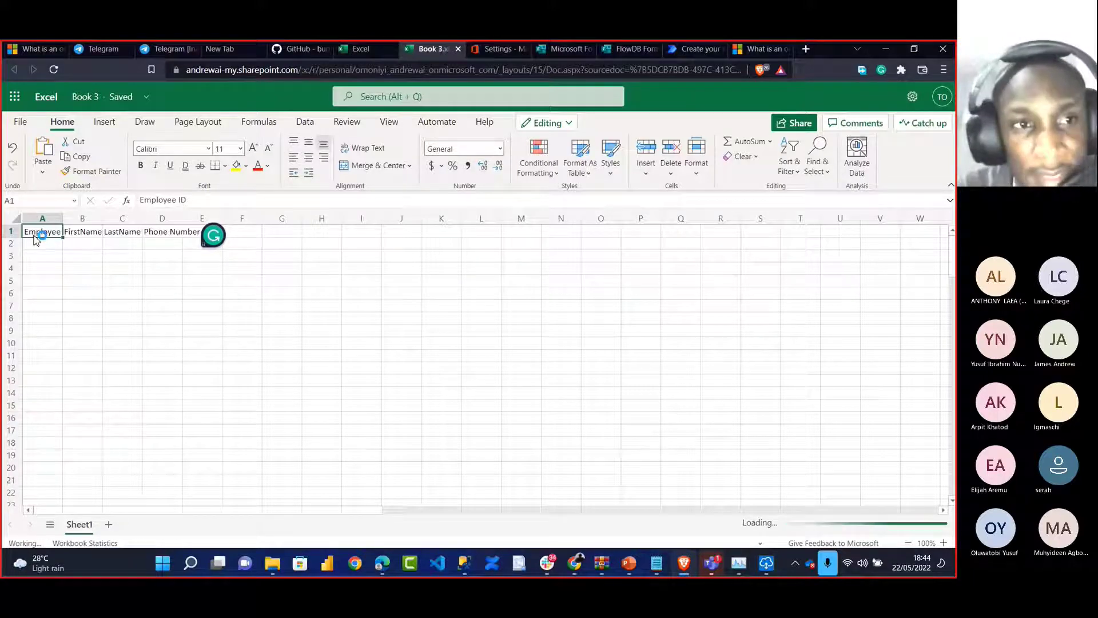
left_click_drag(35, 234, 165, 232)
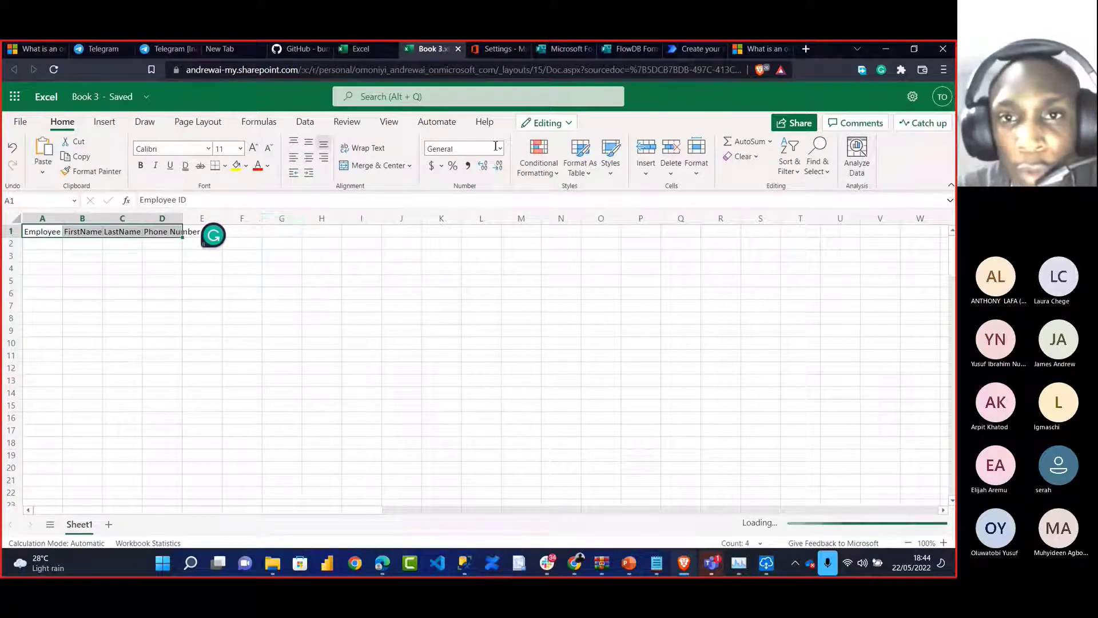
Format A1:D1 as a table in the first light style with a header row
left_click(580, 155)
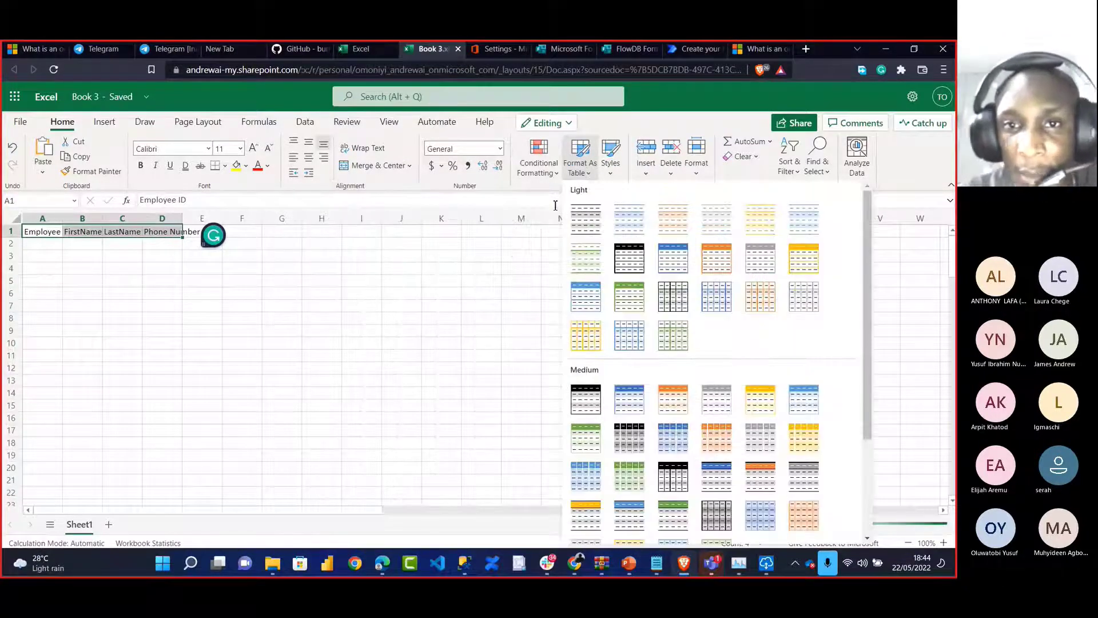
left_click(585, 228)
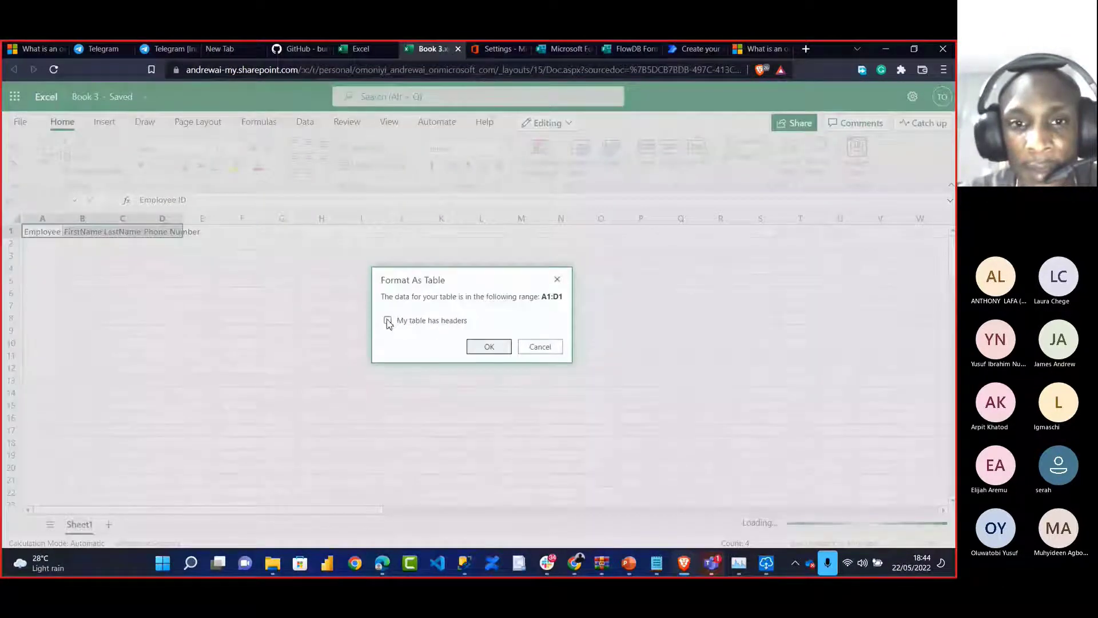
left_click(389, 321)
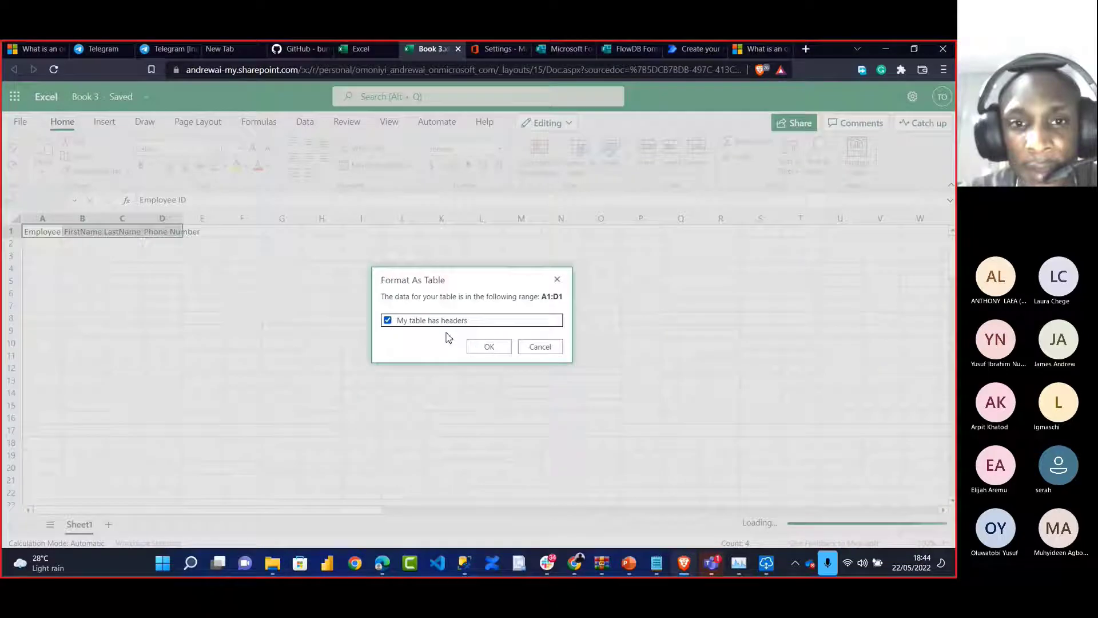
left_click(486, 346)
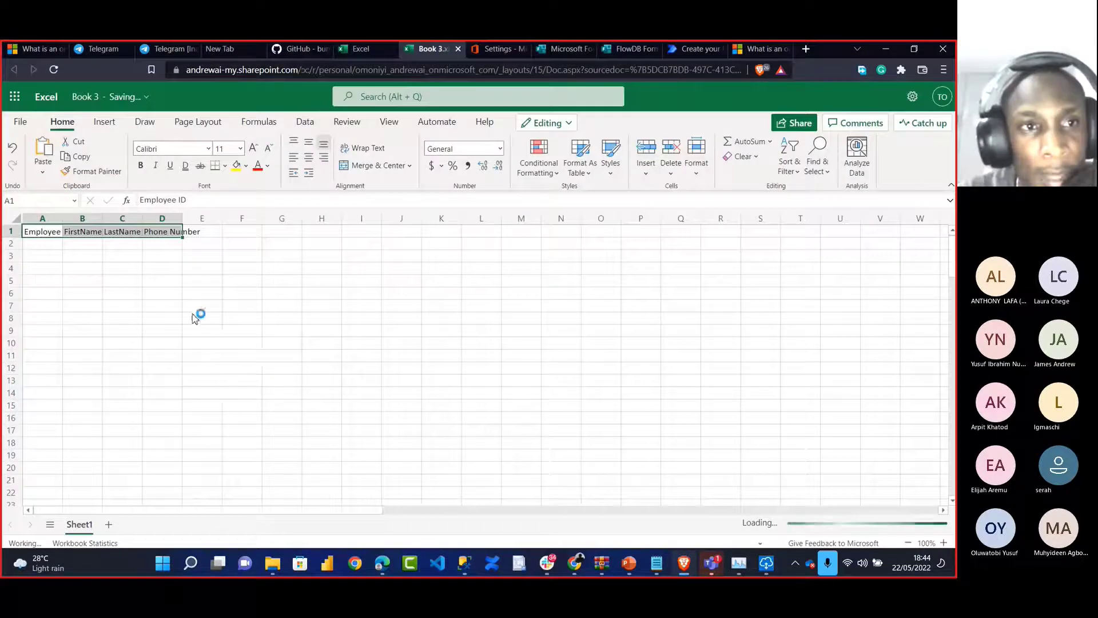
Rename the workbook to FlowExcelDB
left_click(97, 102)
key("BackSpace")
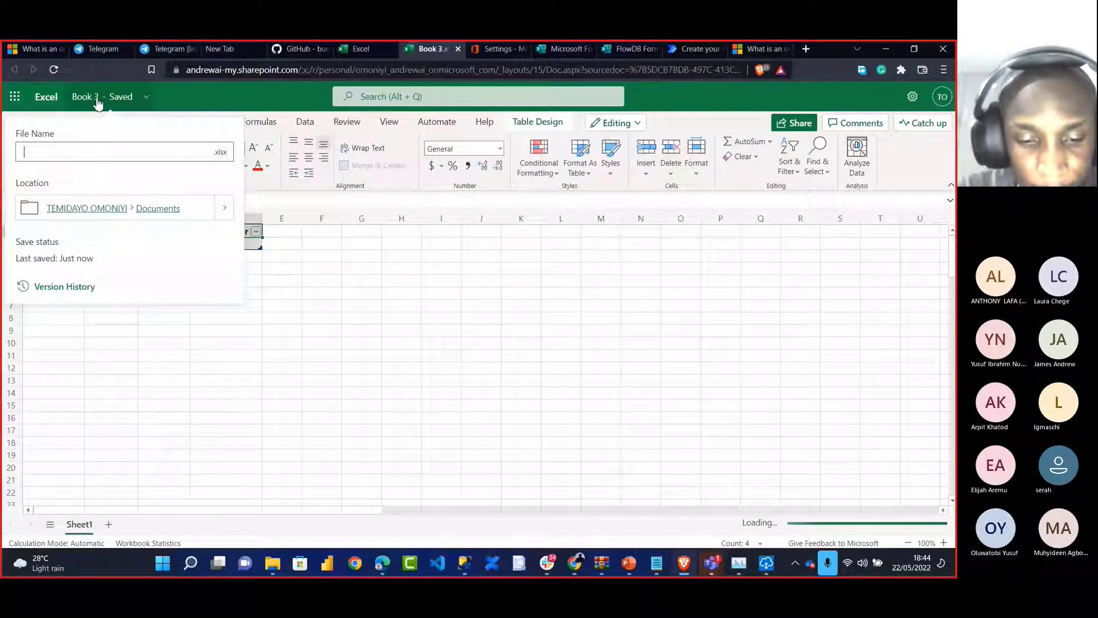
type("FlowEx")
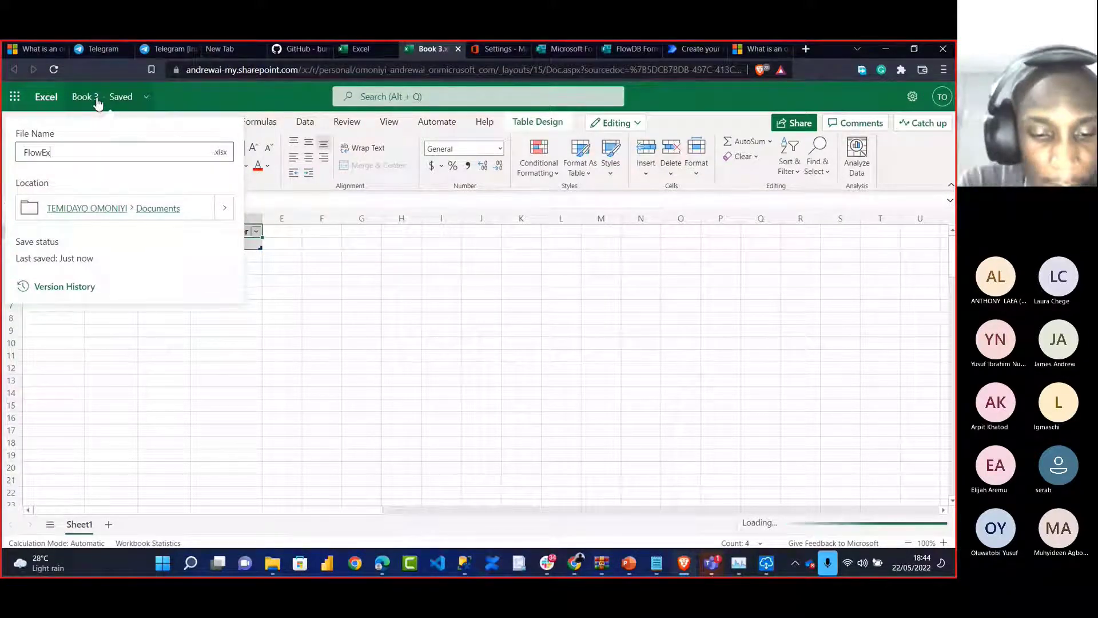
type("celD")
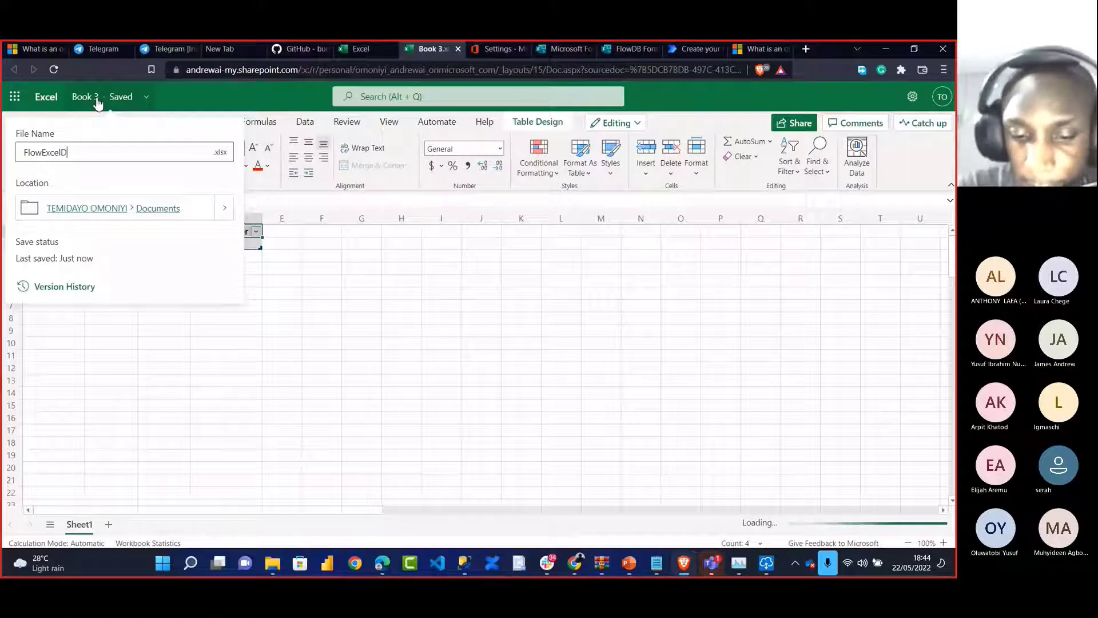
type("B")
key("Return")
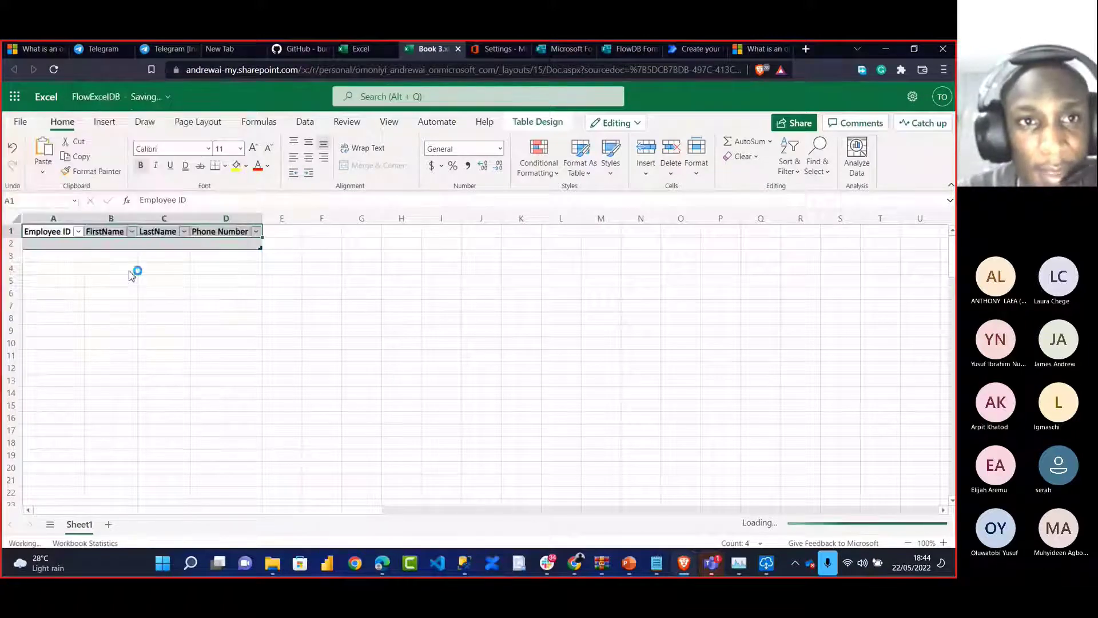
Add an Excel Online (Business) 'Add a row into a table' step after the SQL insert
left_click(701, 49)
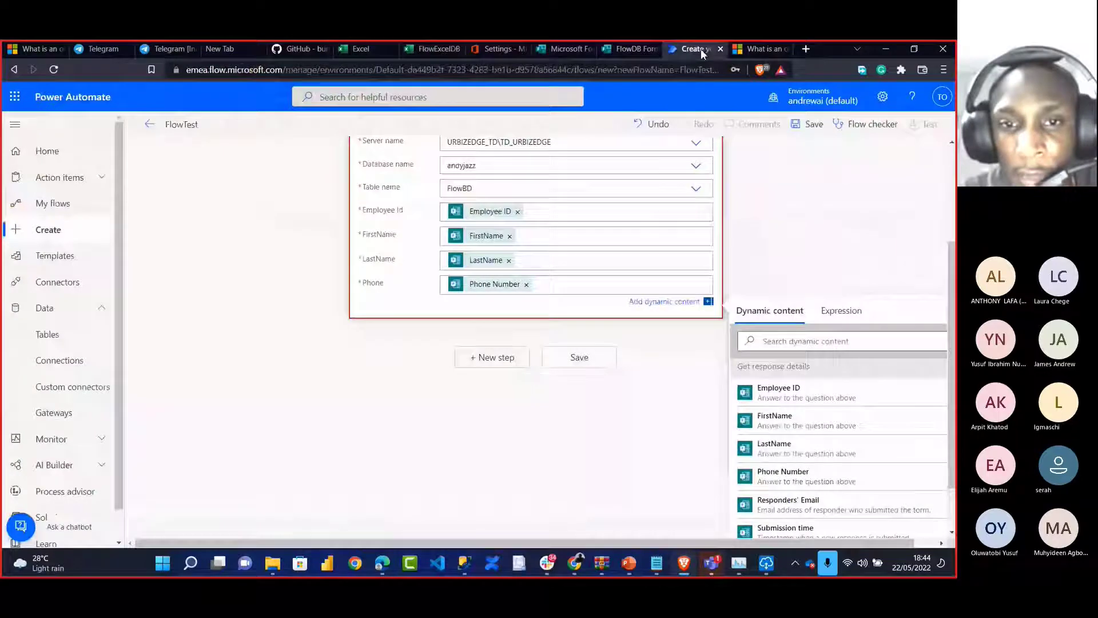
left_click(503, 366)
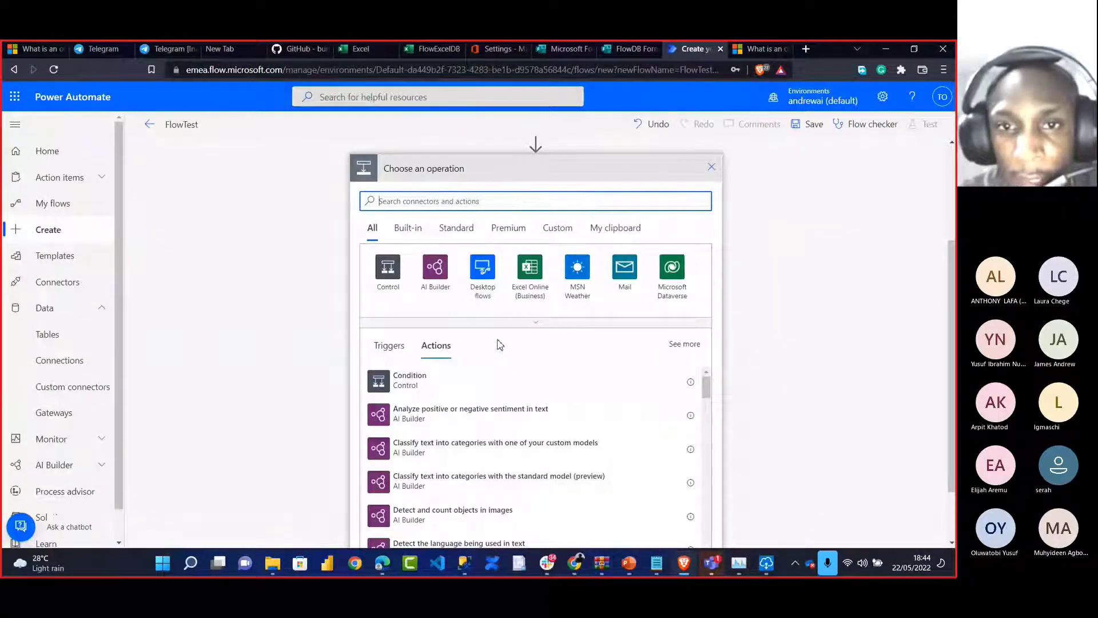
left_click(531, 281)
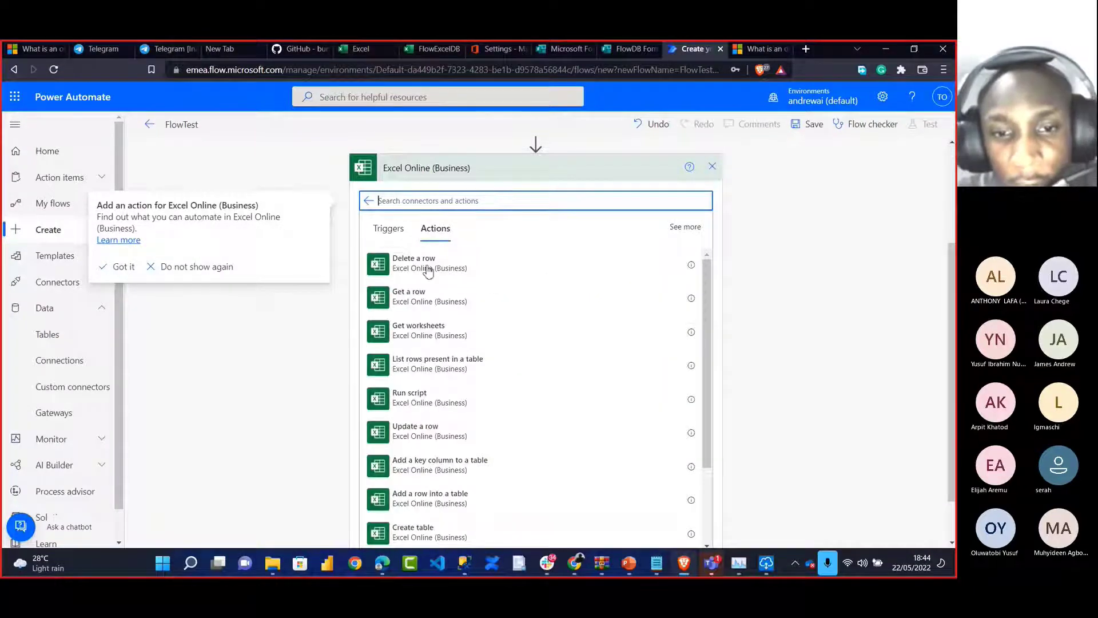
left_click(437, 498)
Point it at OneDrive for Business, library OneDrive, file FlowExcelDB.xlsx, table Table1
left_click(484, 352)
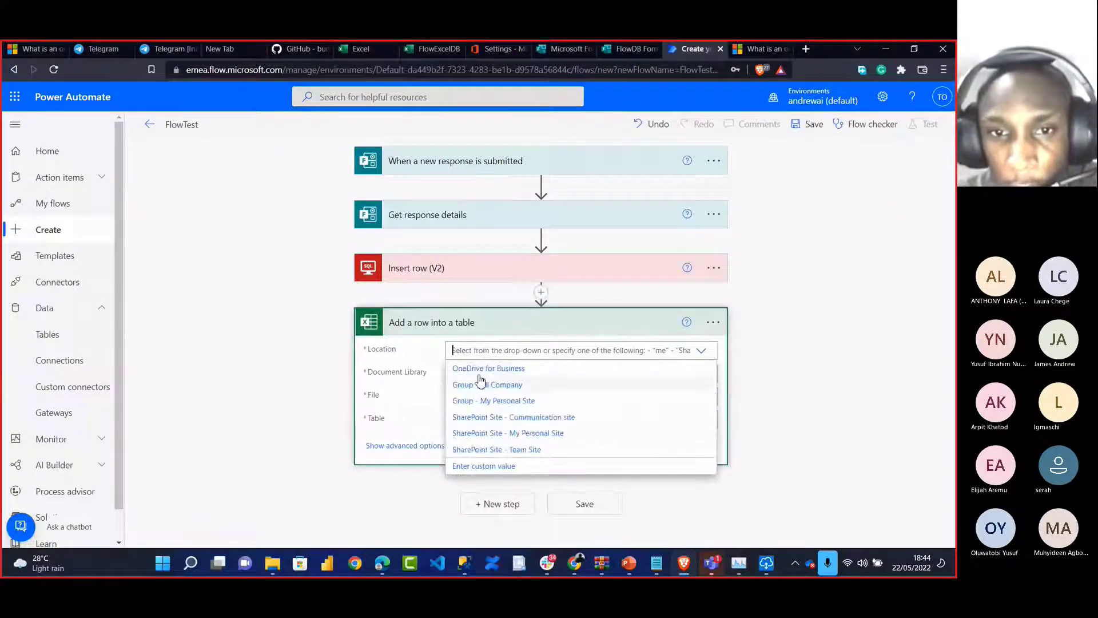
left_click(480, 368)
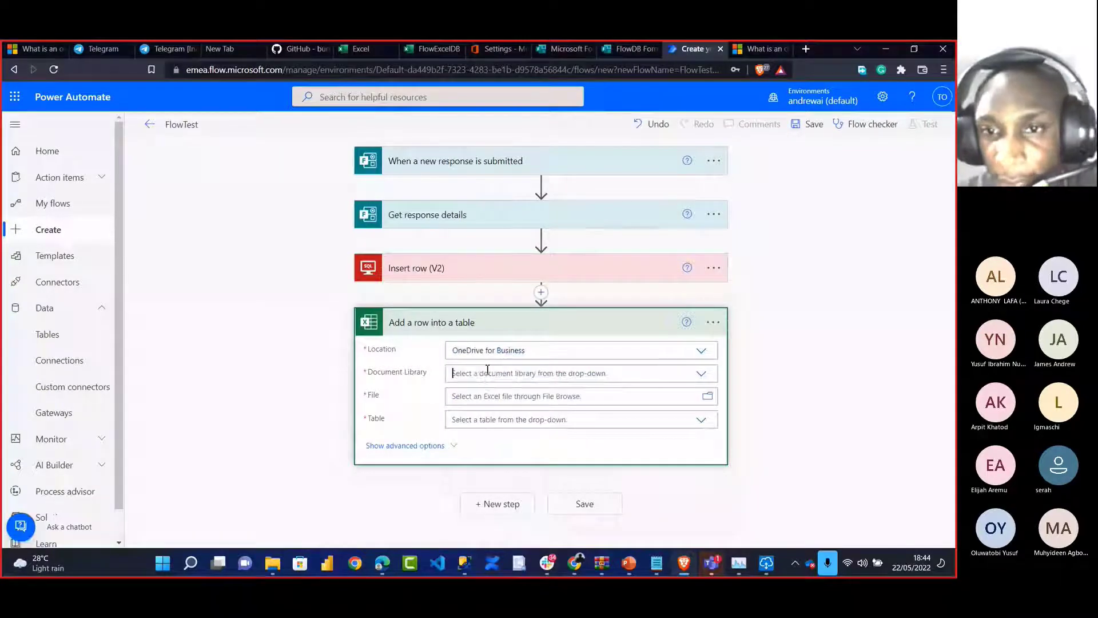
left_click(500, 372)
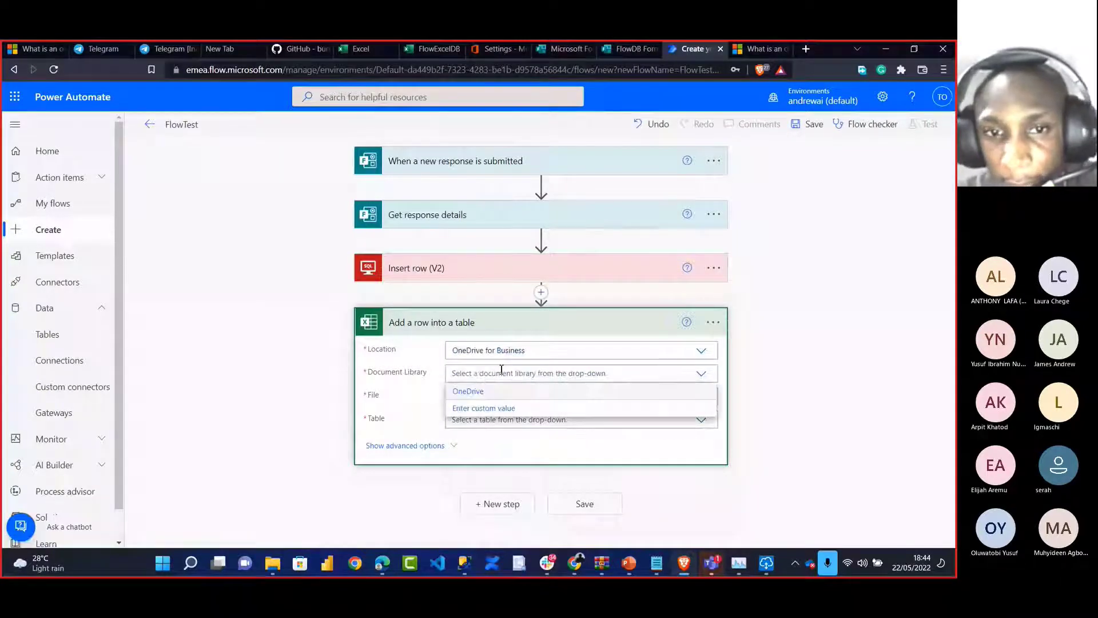
left_click(468, 392)
left_click(707, 397)
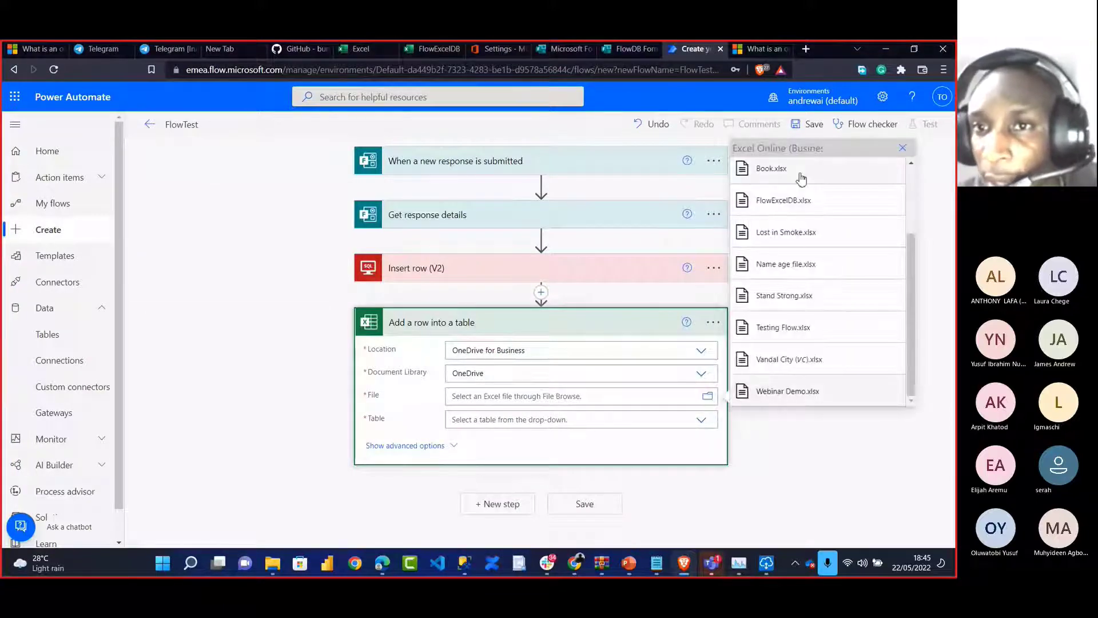
left_click_drag(912, 296, 904, 211)
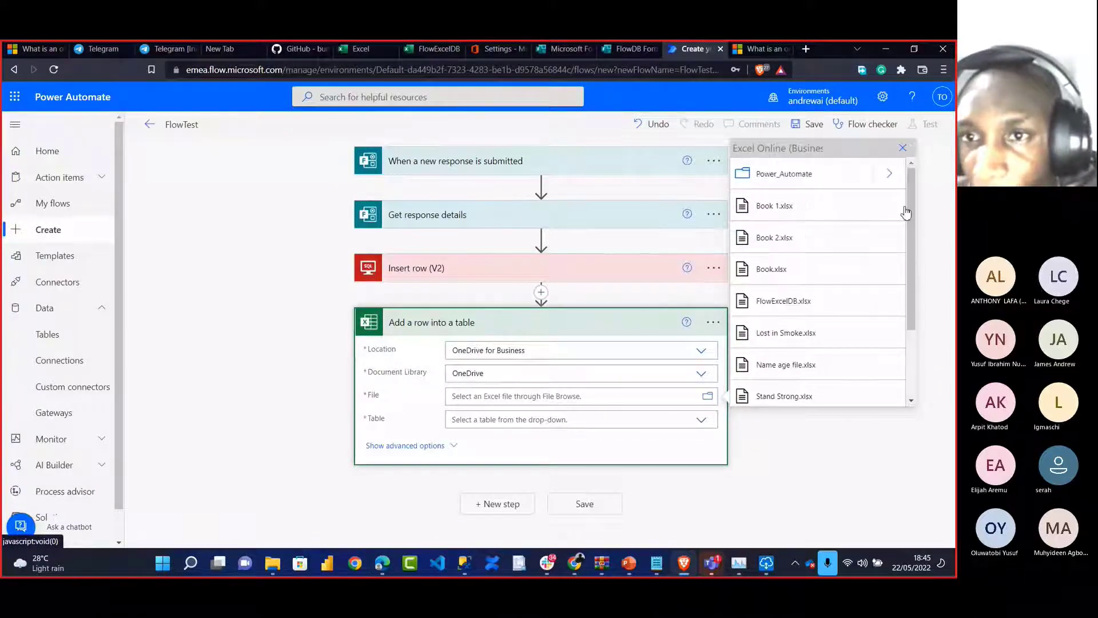
left_click(775, 303)
left_click(490, 423)
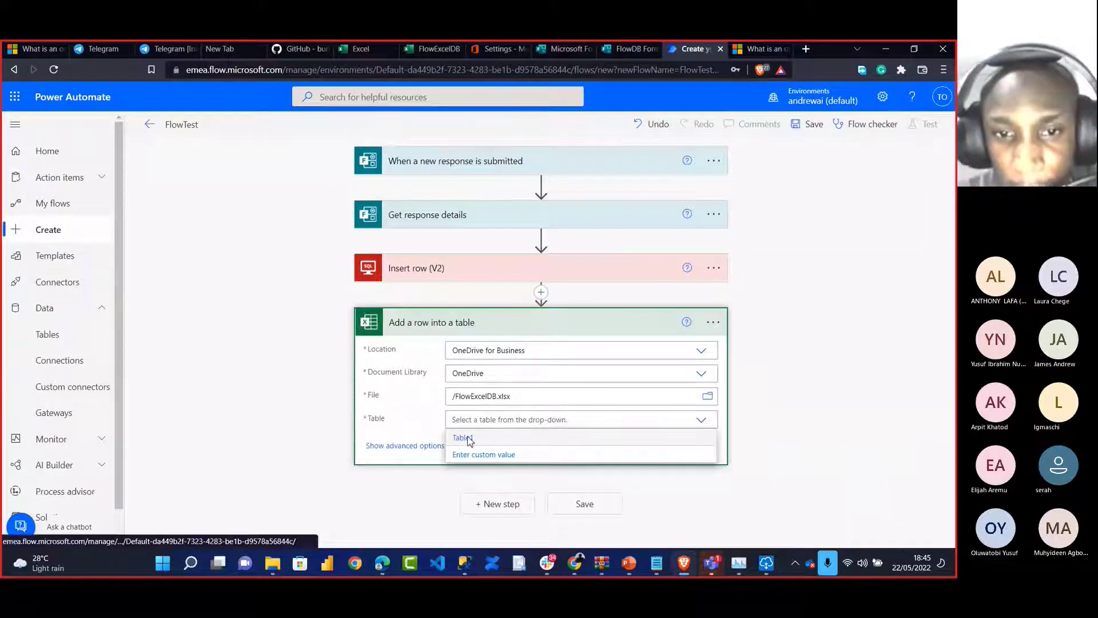
left_click(464, 438)
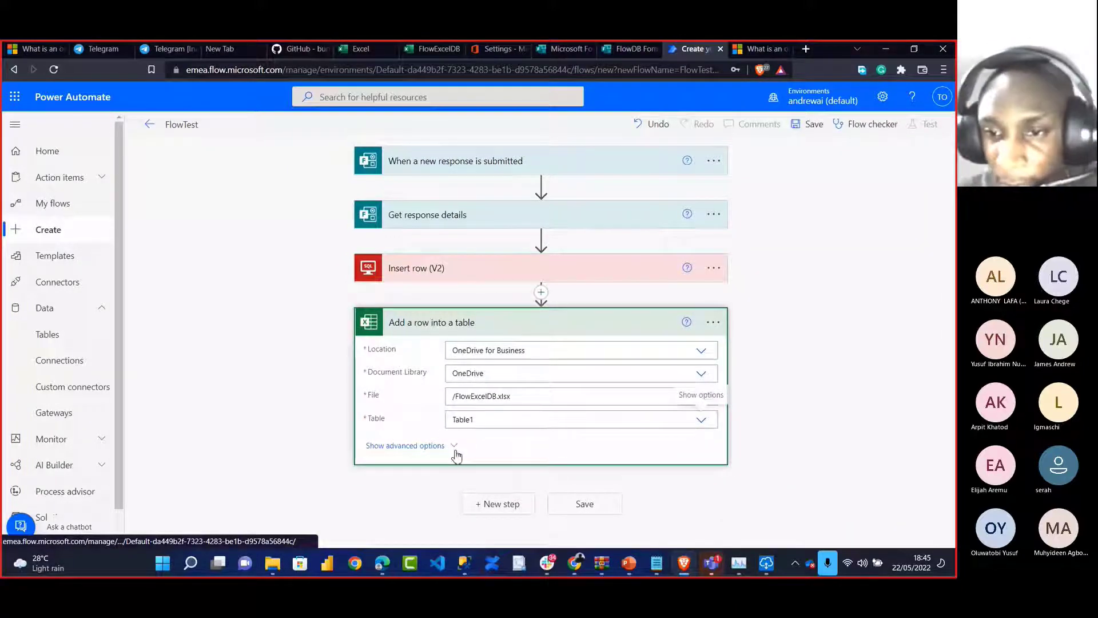
Map the form's Employee ID, FirstName, LastName and Phone Number answers into the Excel row
scroll(457, 455, "down", 1)
left_click(532, 389)
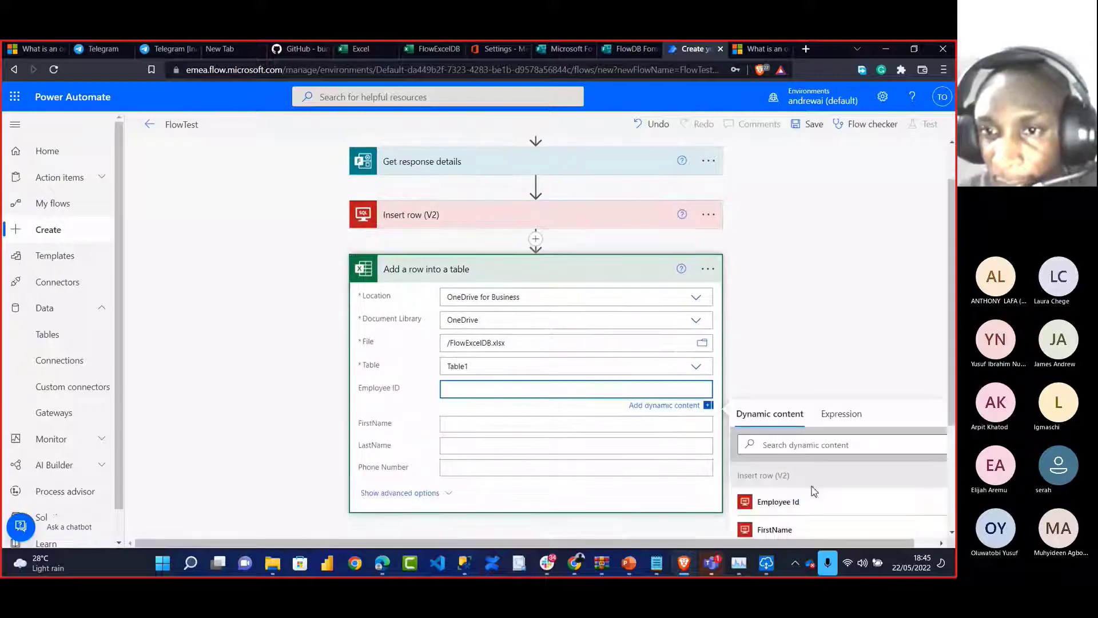
scroll(813, 490, "down", 3)
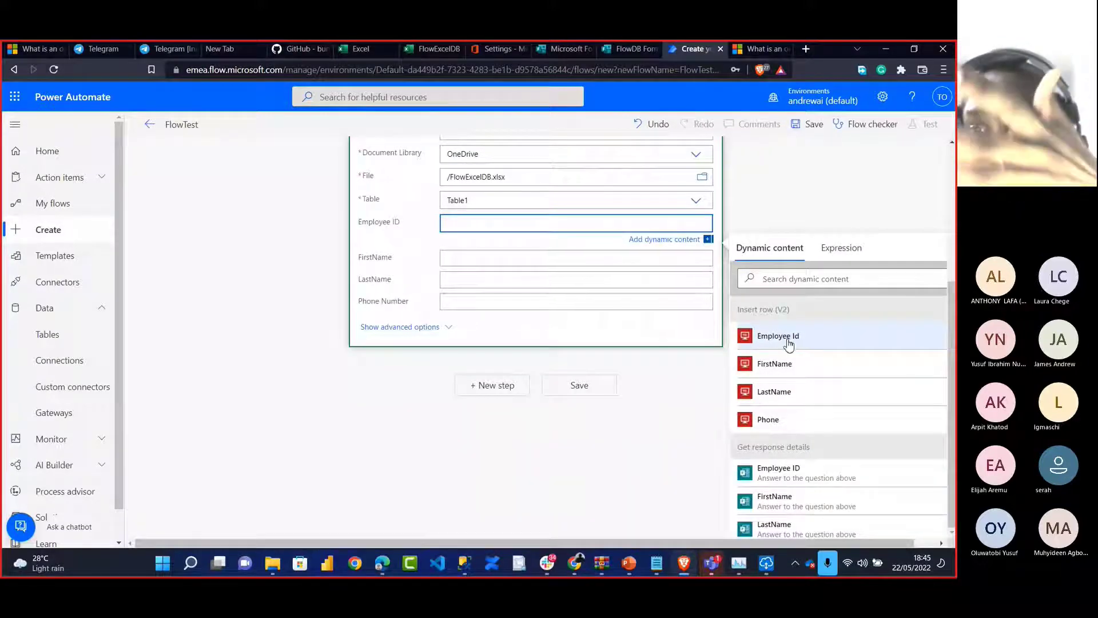
left_click(792, 475)
scroll(820, 477, "down", 2)
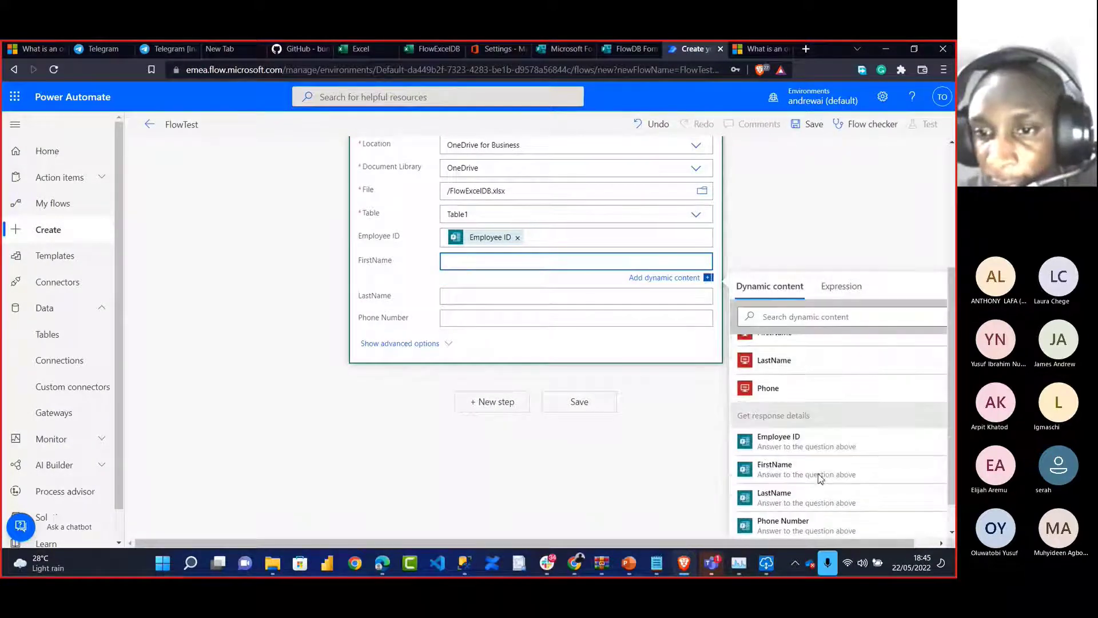
left_click(795, 459)
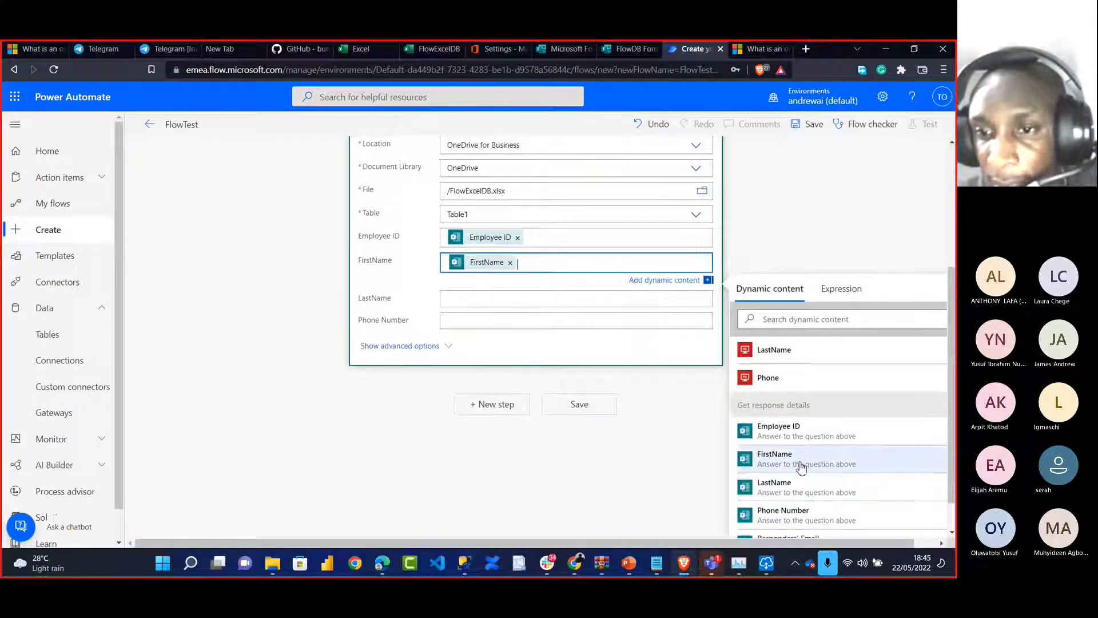
left_click(515, 300)
scroll(801, 507, "down", 1)
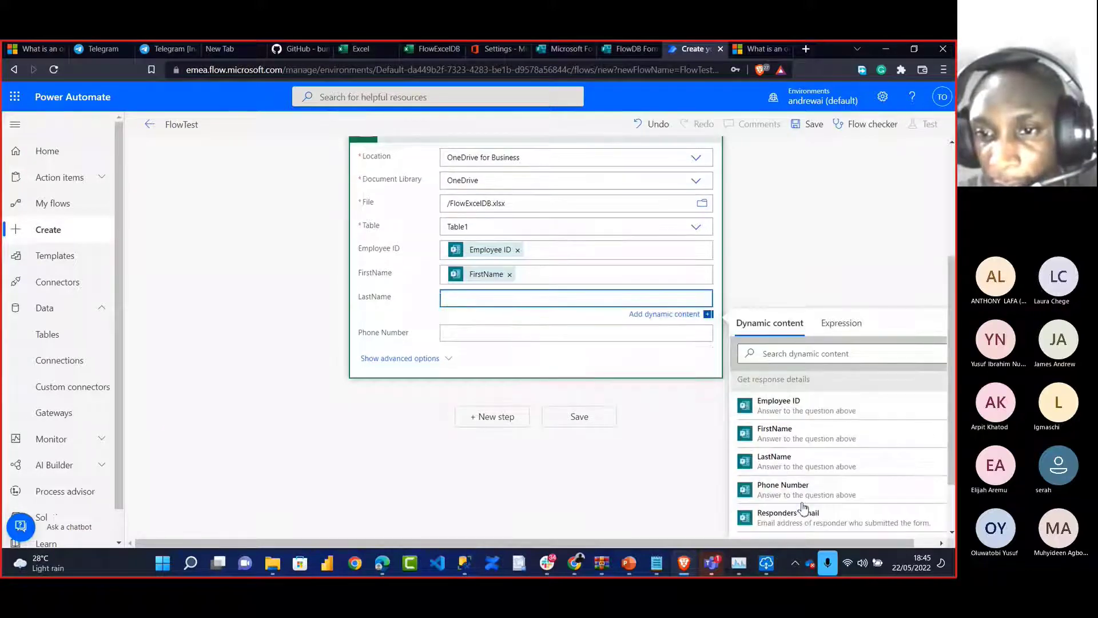
left_click(778, 461)
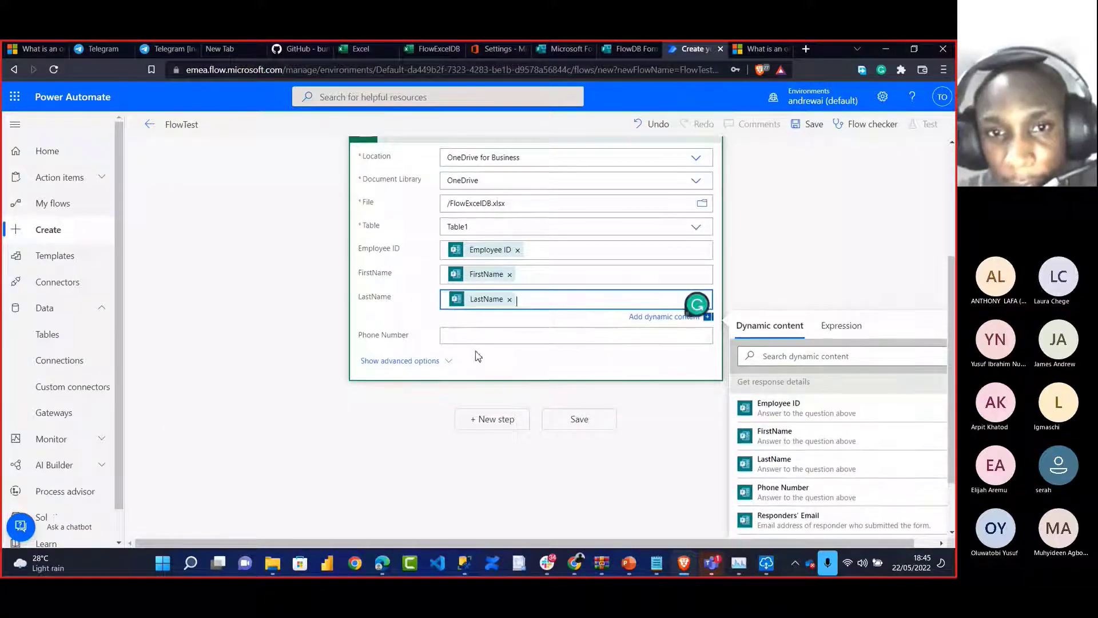
left_click(478, 338)
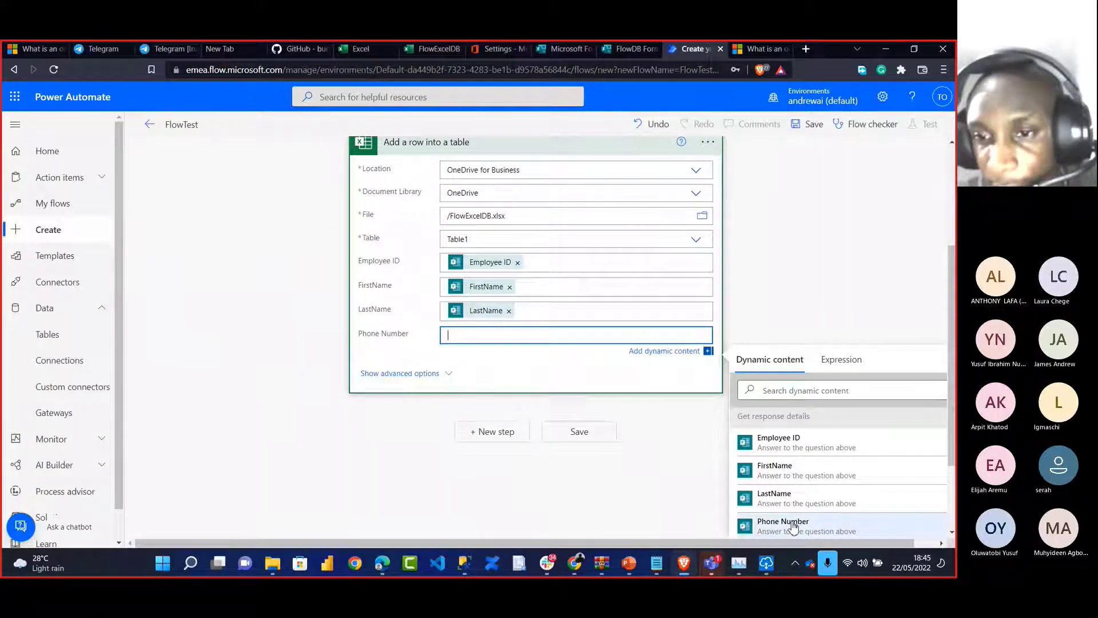
left_click(793, 525)
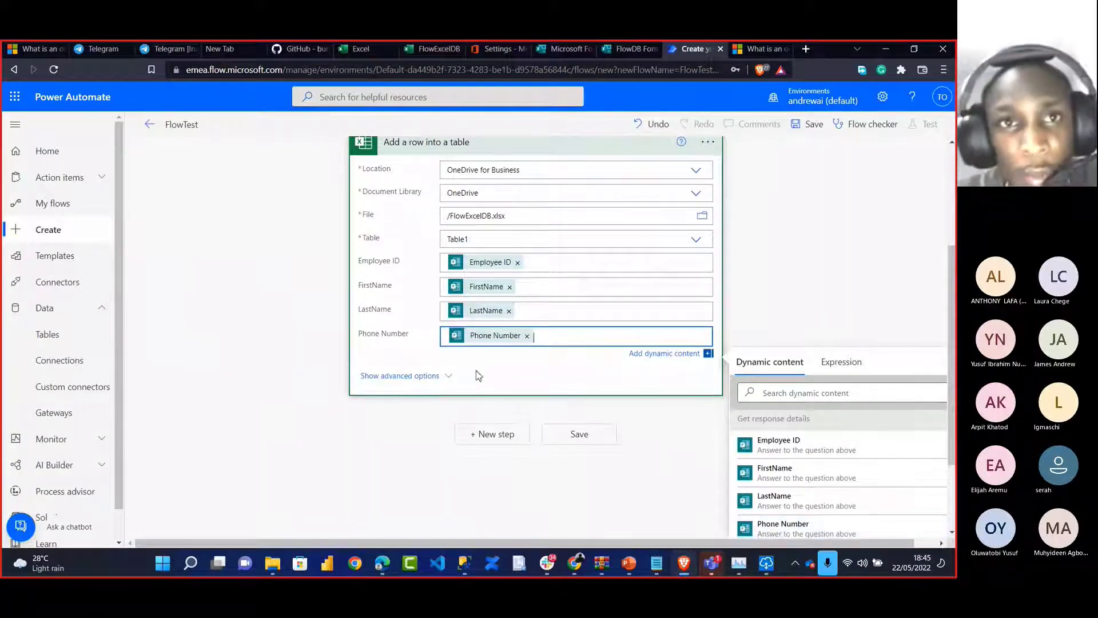
Format cell D2 under Phone Number in FlowExcelDB as Text
left_click(426, 47)
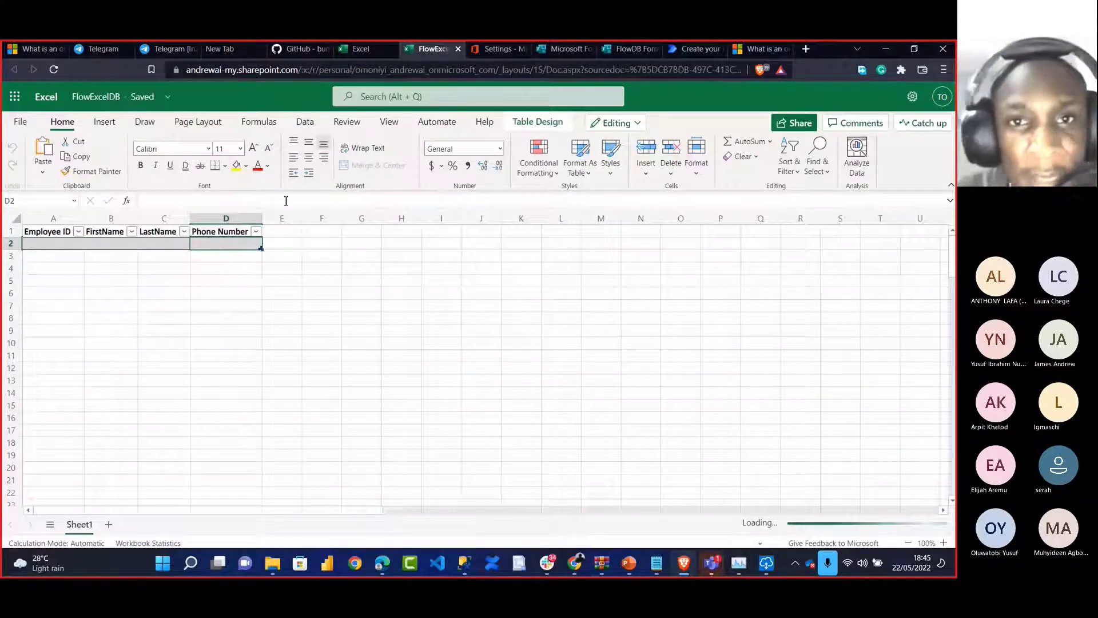
left_click(499, 150)
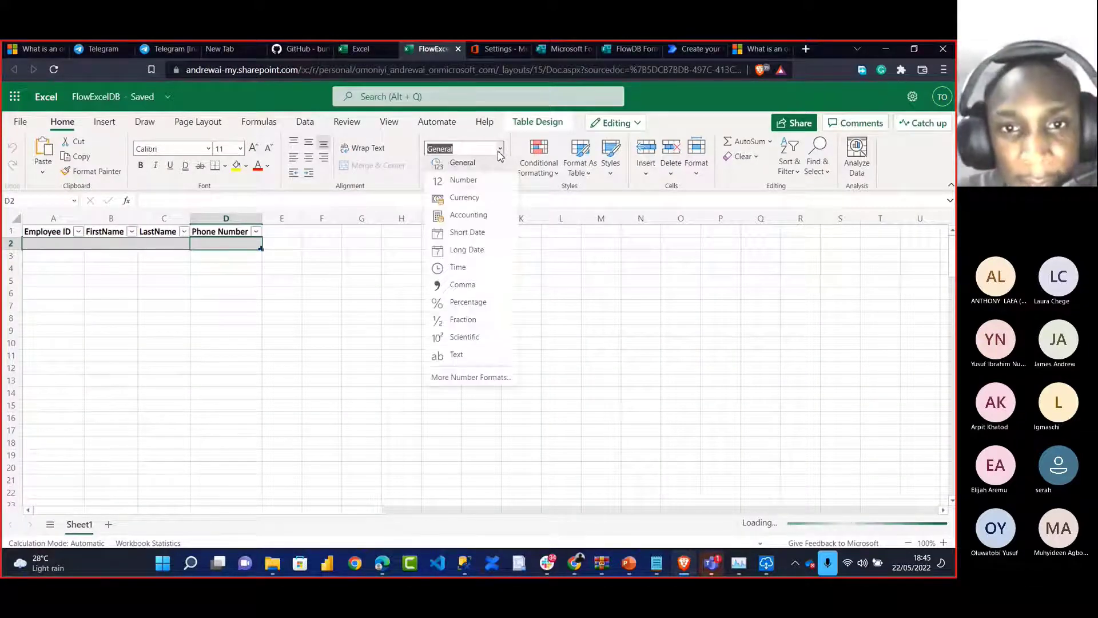
left_click(347, 352)
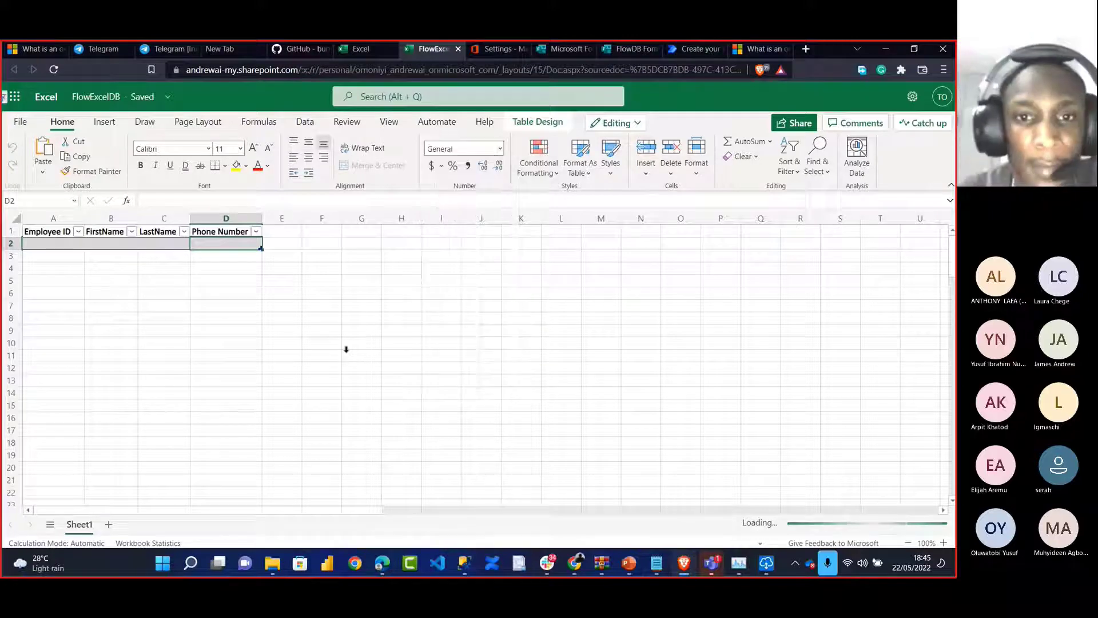
left_click(314, 288)
left_click(206, 243)
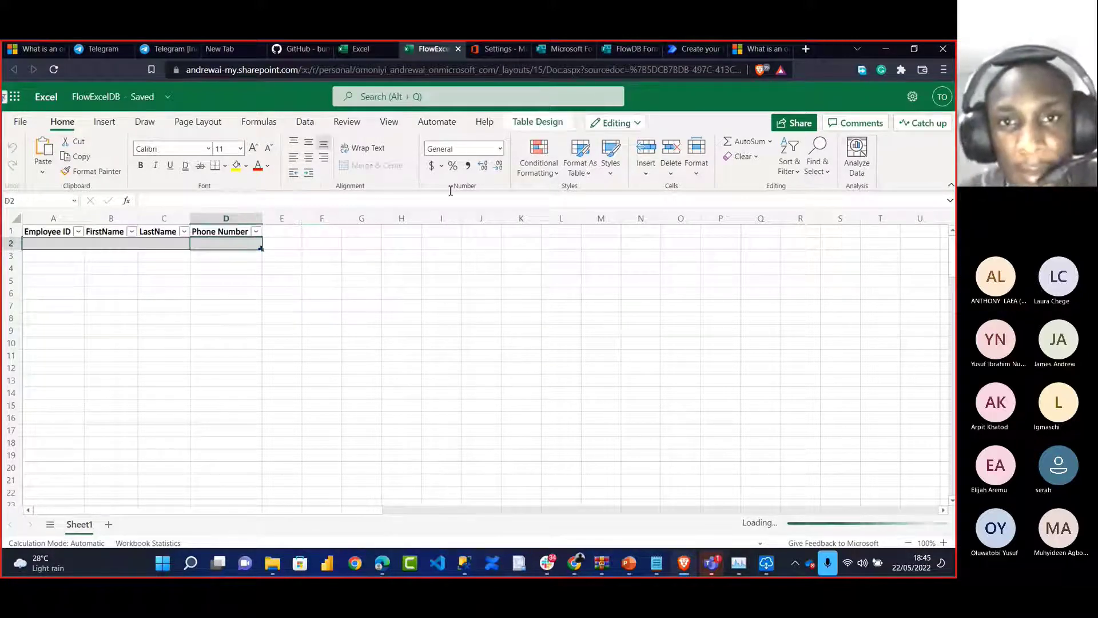
left_click(500, 149)
left_click(469, 358)
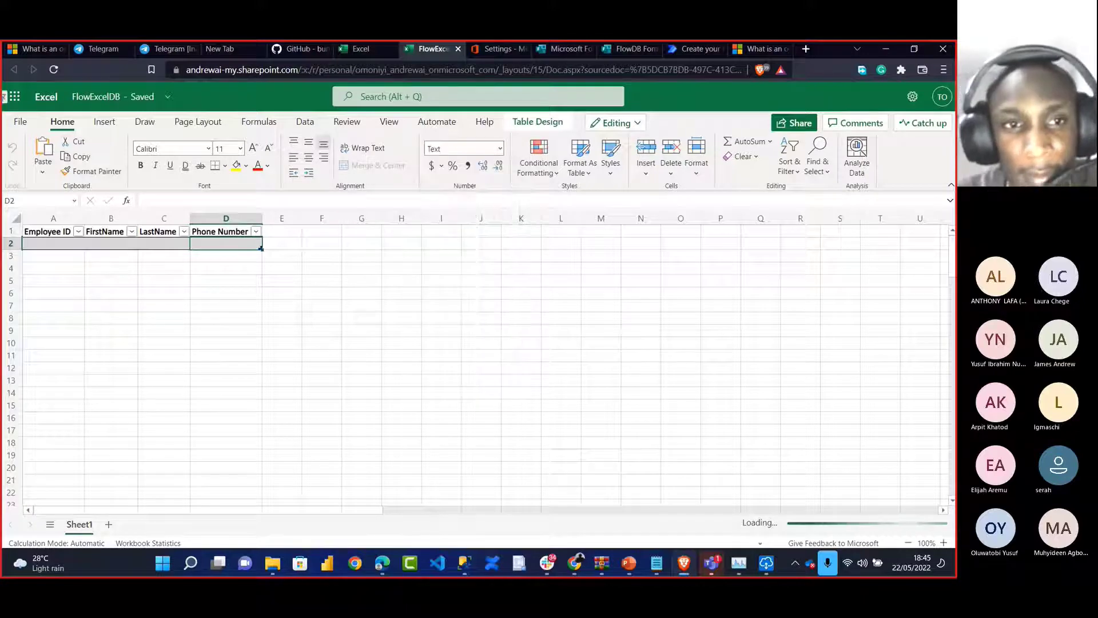
left_click(436, 357)
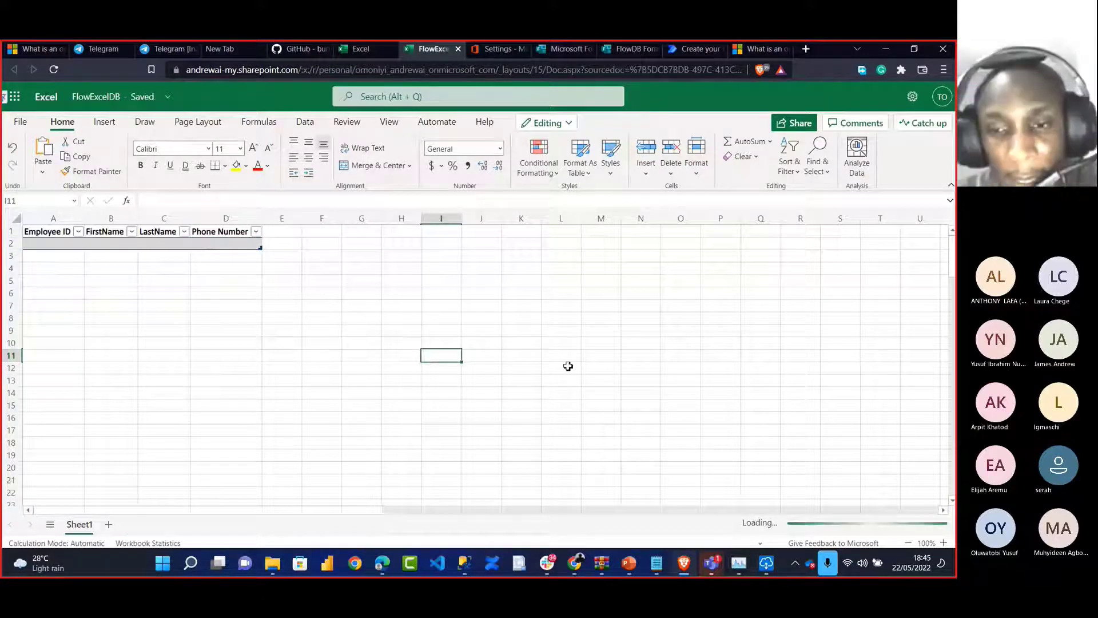
Return to the FlowTest editor and save the flow
key("super+Tab")
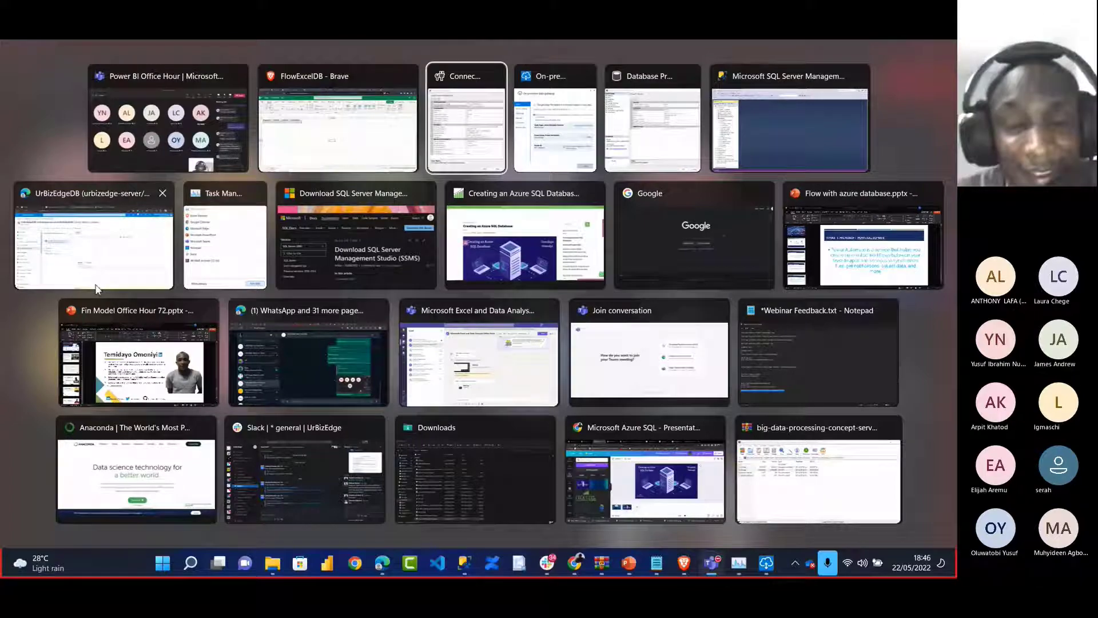
left_click(340, 156)
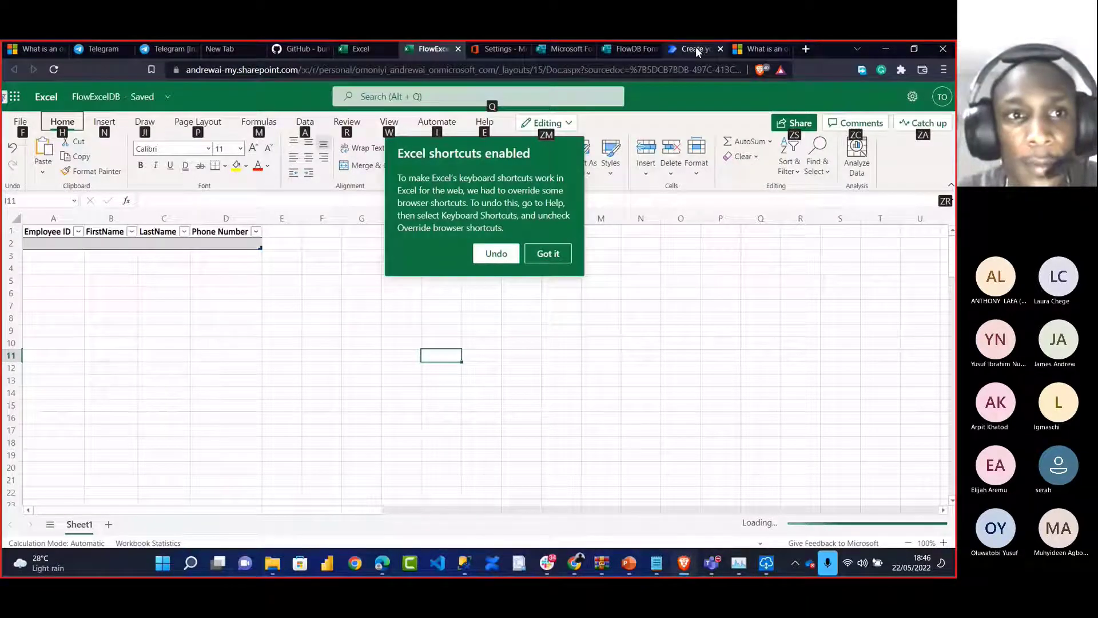
left_click(697, 48)
left_click(197, 125)
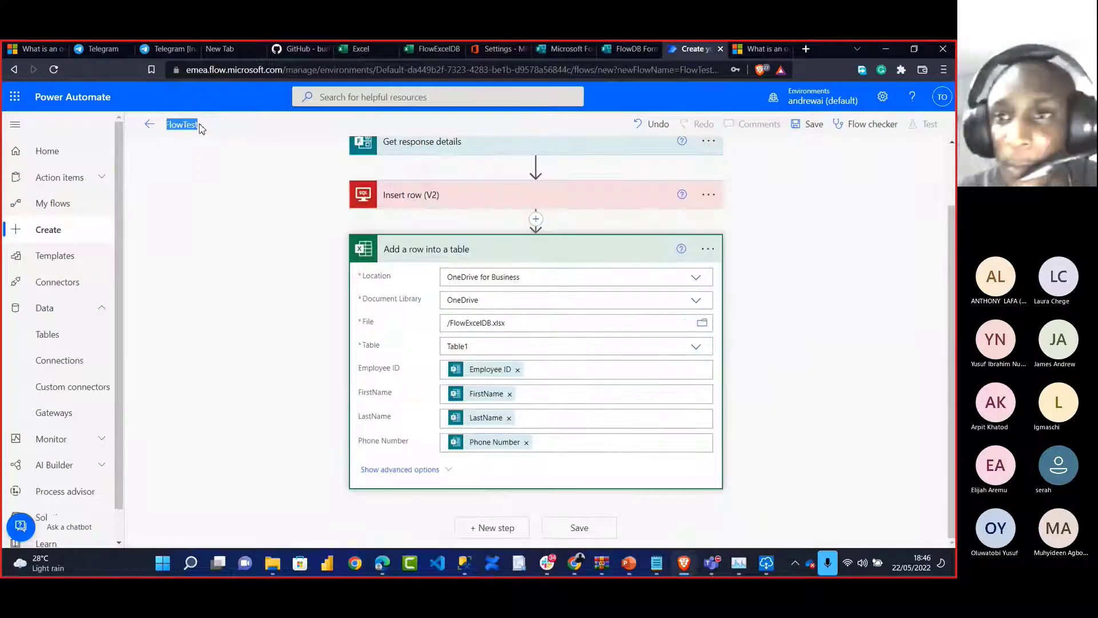
left_click(800, 128)
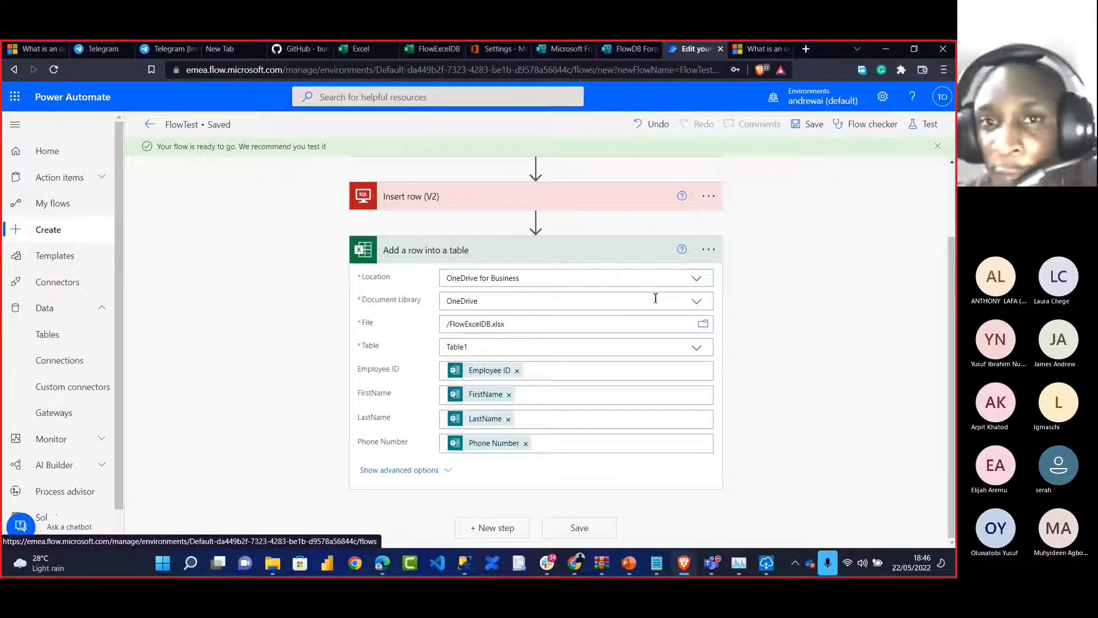
Collapse the Excel row step and start a manual test of FlowTest
left_click(578, 247)
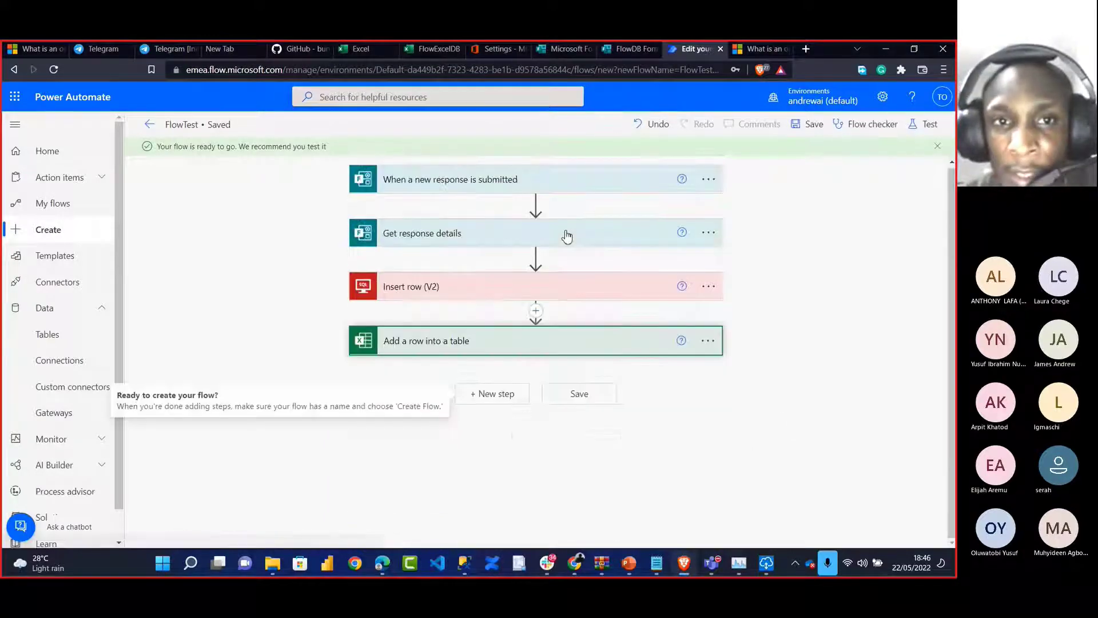
left_click(922, 125)
left_click(761, 154)
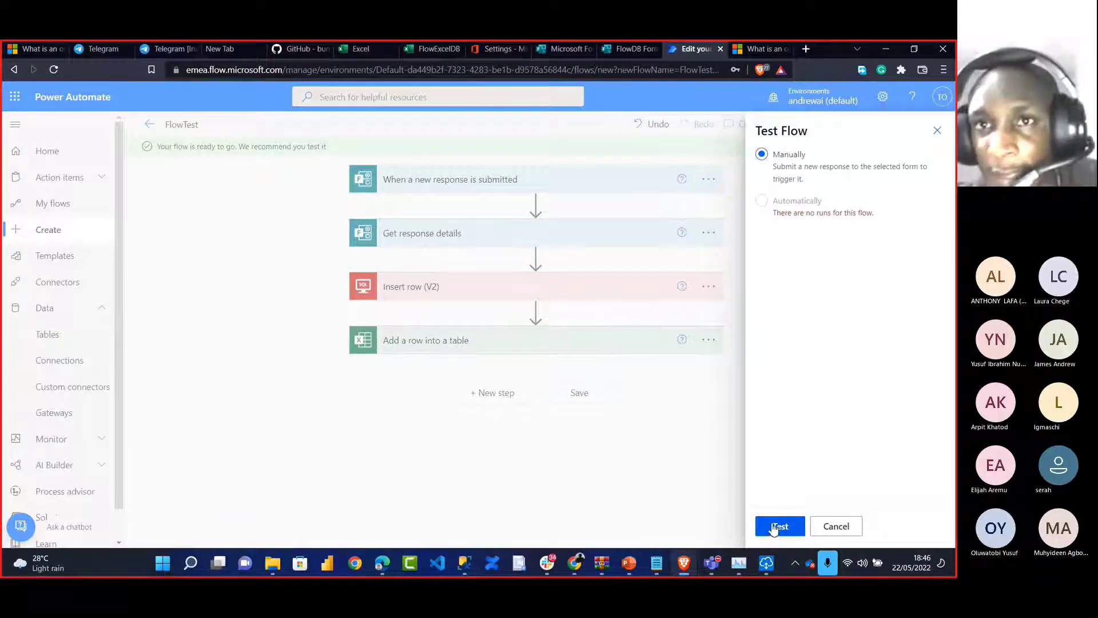
left_click(778, 526)
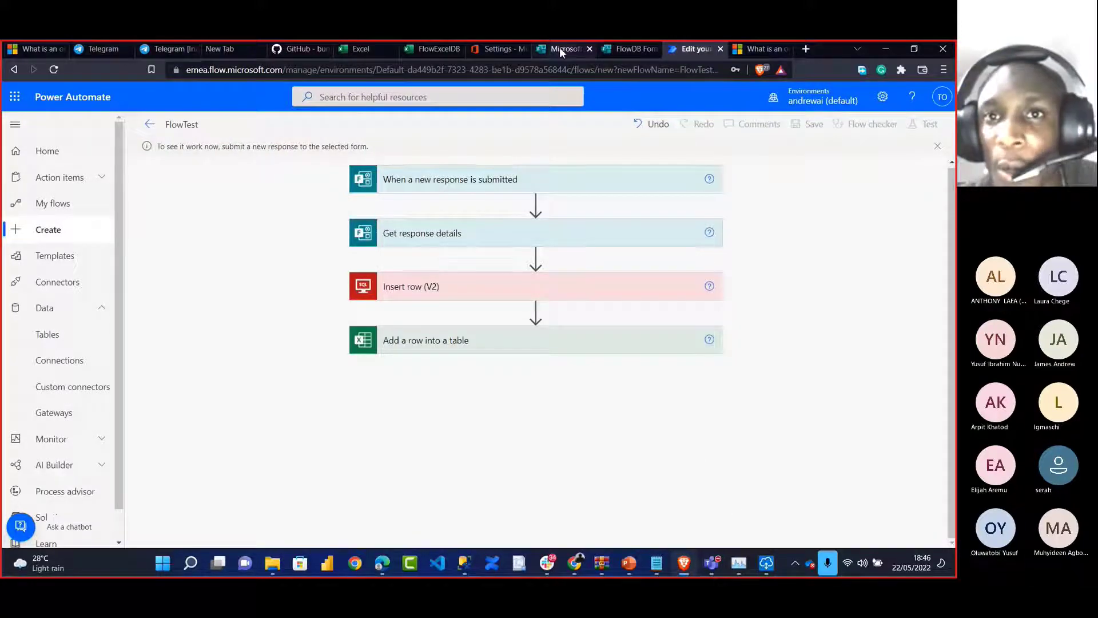
Preview the FlowDB Form and fill in the Employee ID and FirstName answers
left_click(628, 49)
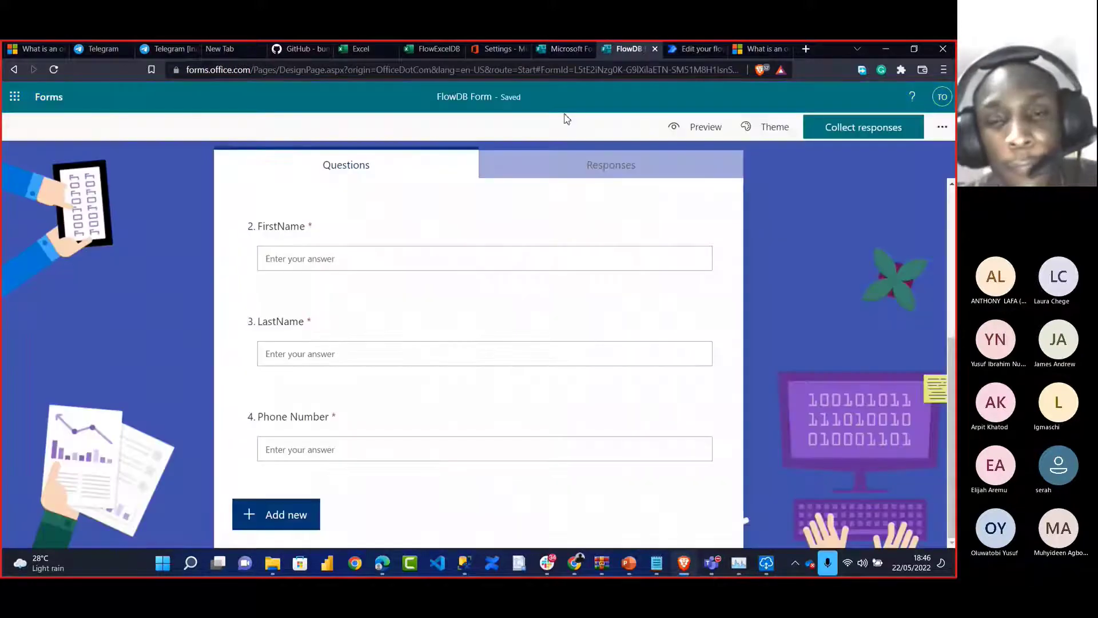
left_click(701, 125)
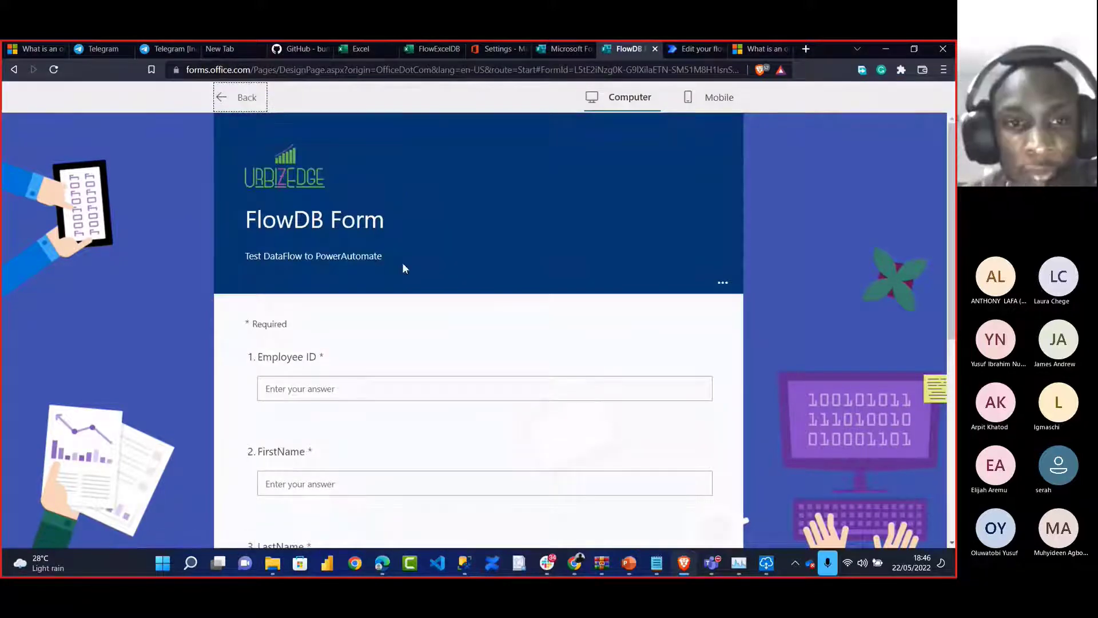
left_click(337, 392)
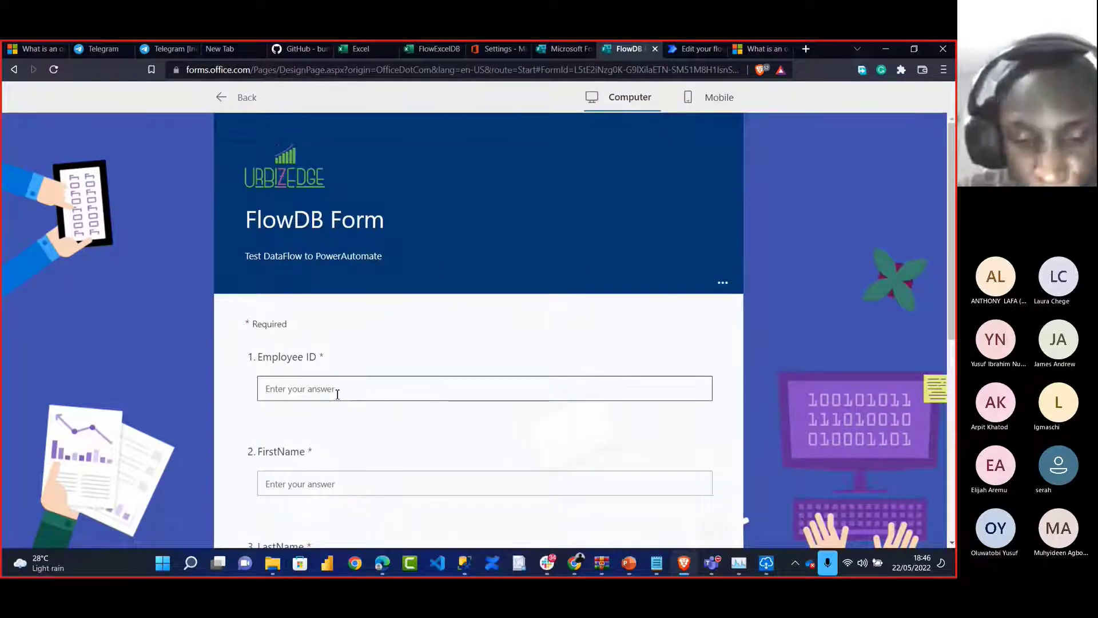
type("Total01")
scroll(331, 452, "down", 2)
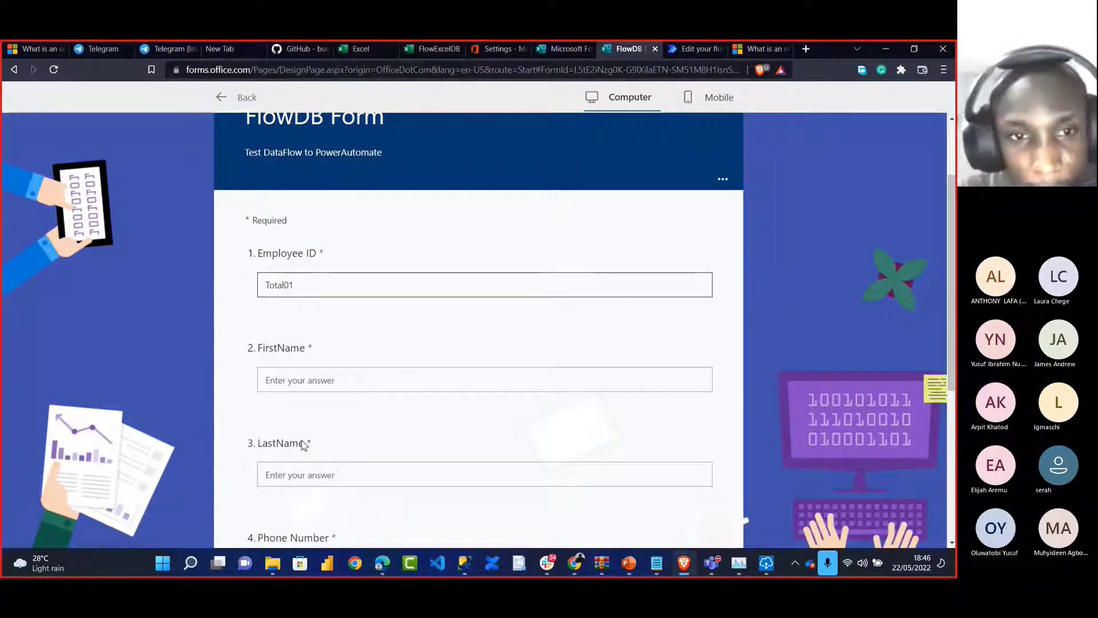
left_click(288, 381)
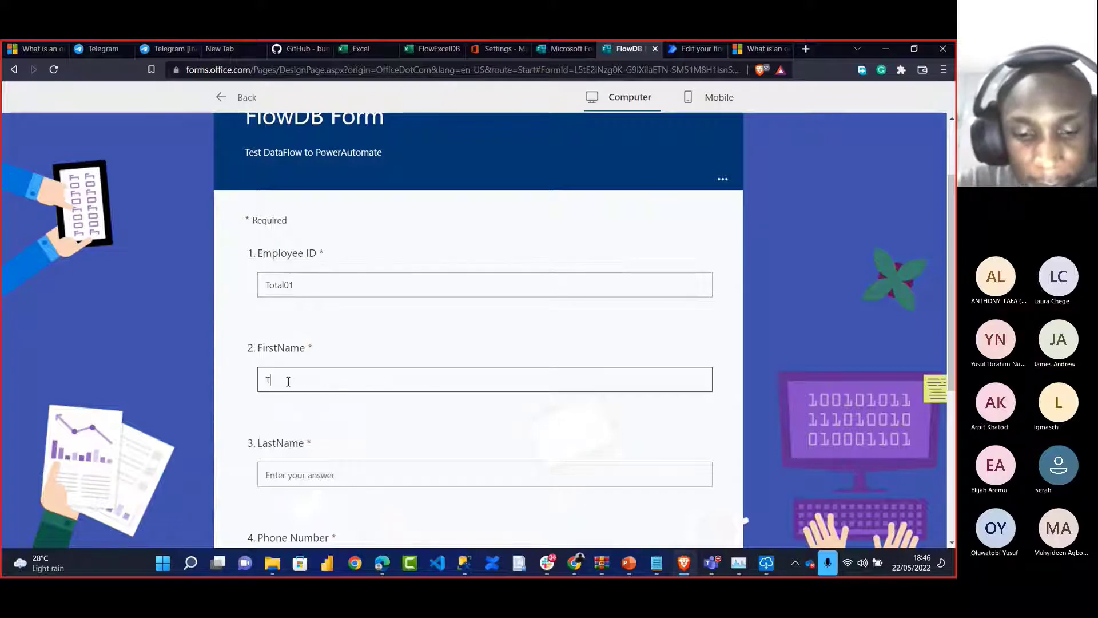
Fill in the LastName and Phone Number answers, then submit the response
left_click(285, 474)
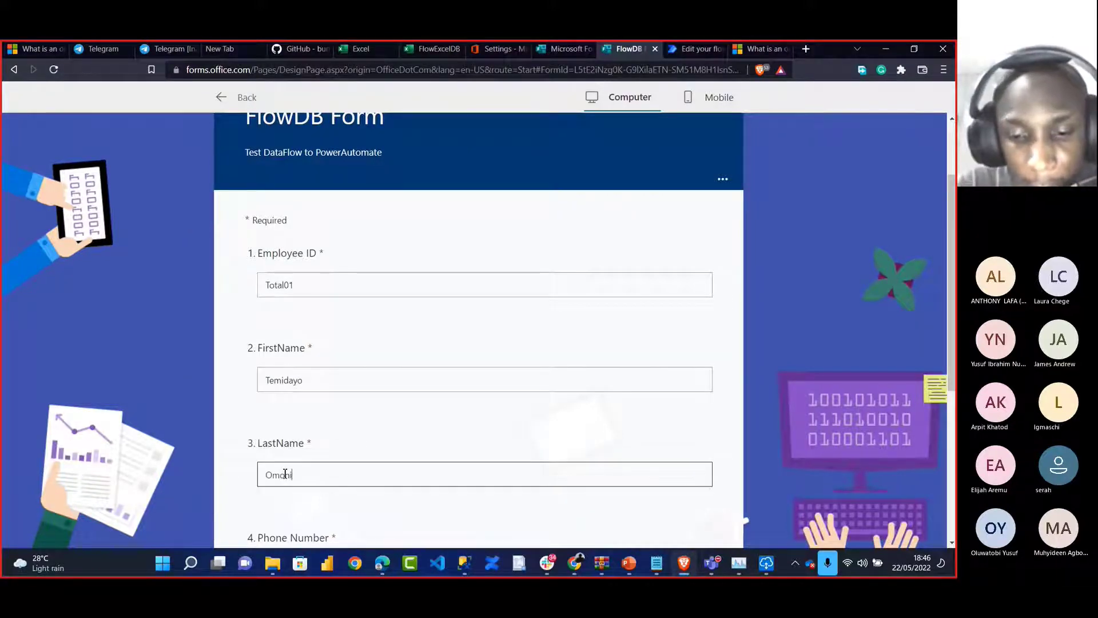
scroll(284, 474, "down", 3)
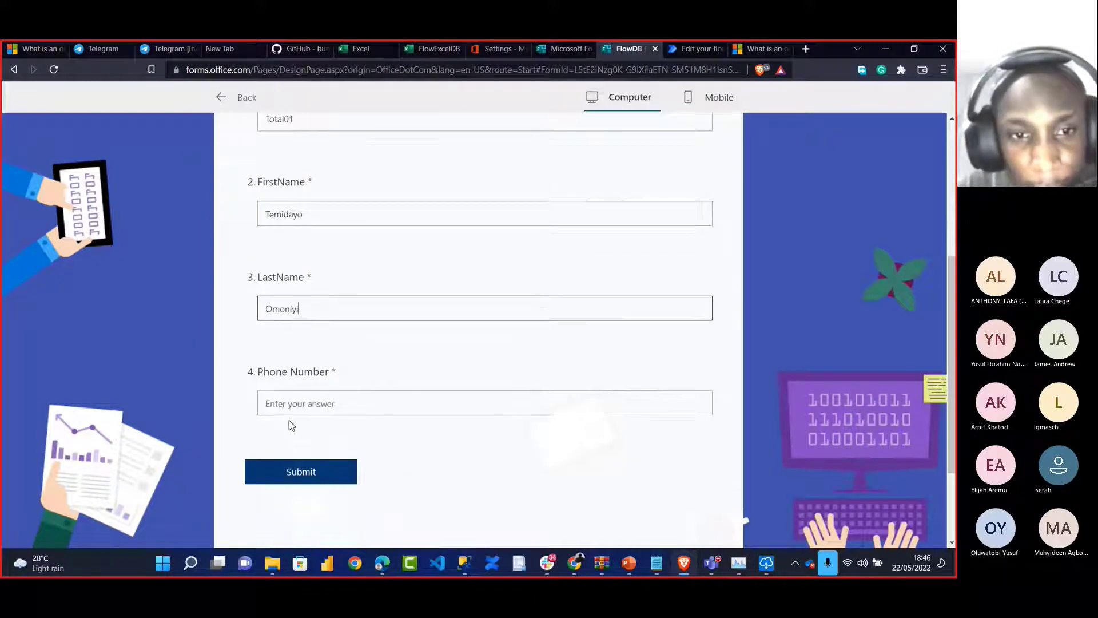
left_click(289, 403)
type("0")
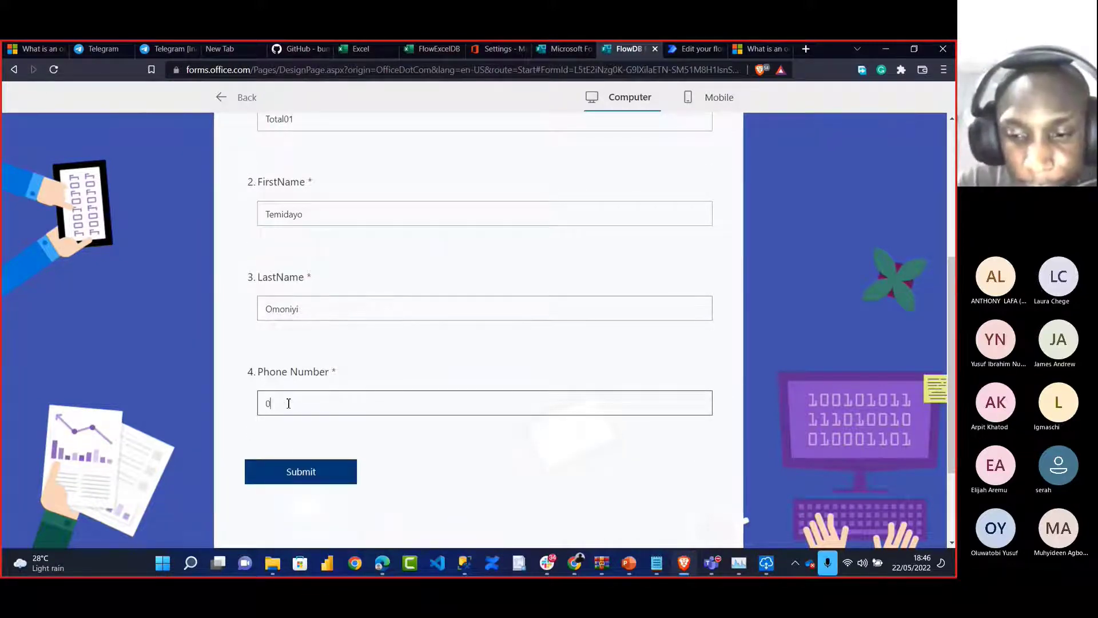
key("BackSpace")
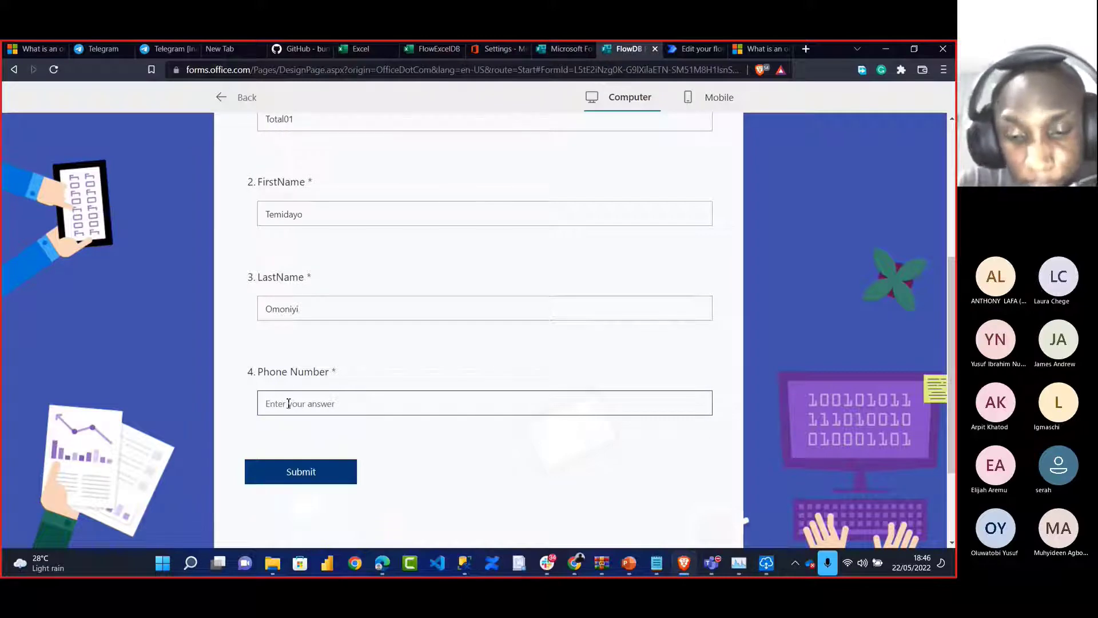
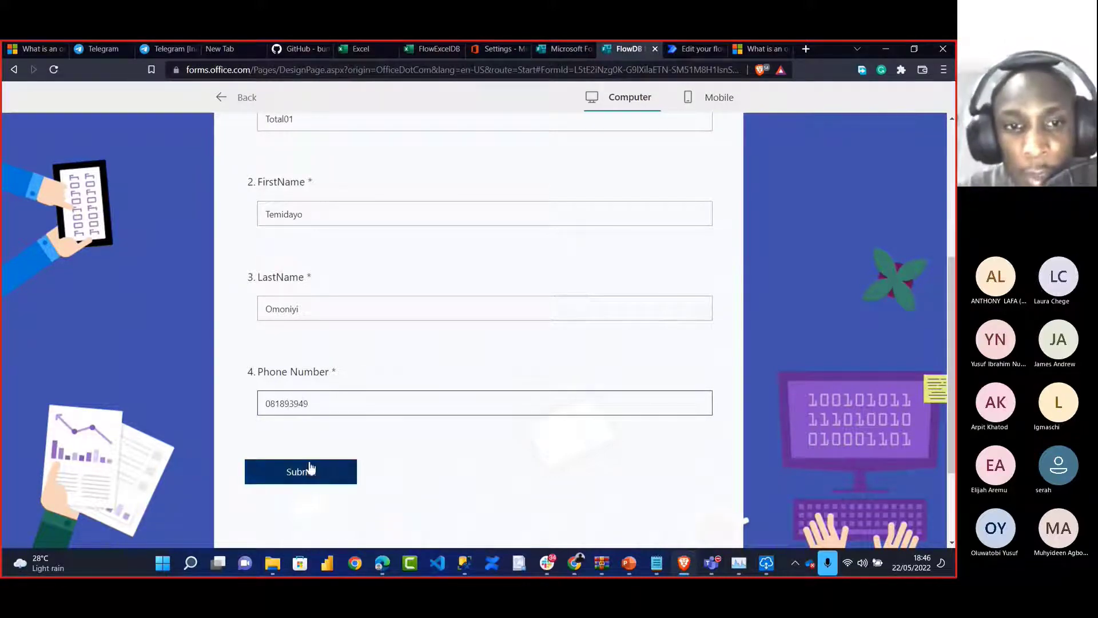
left_click(304, 472)
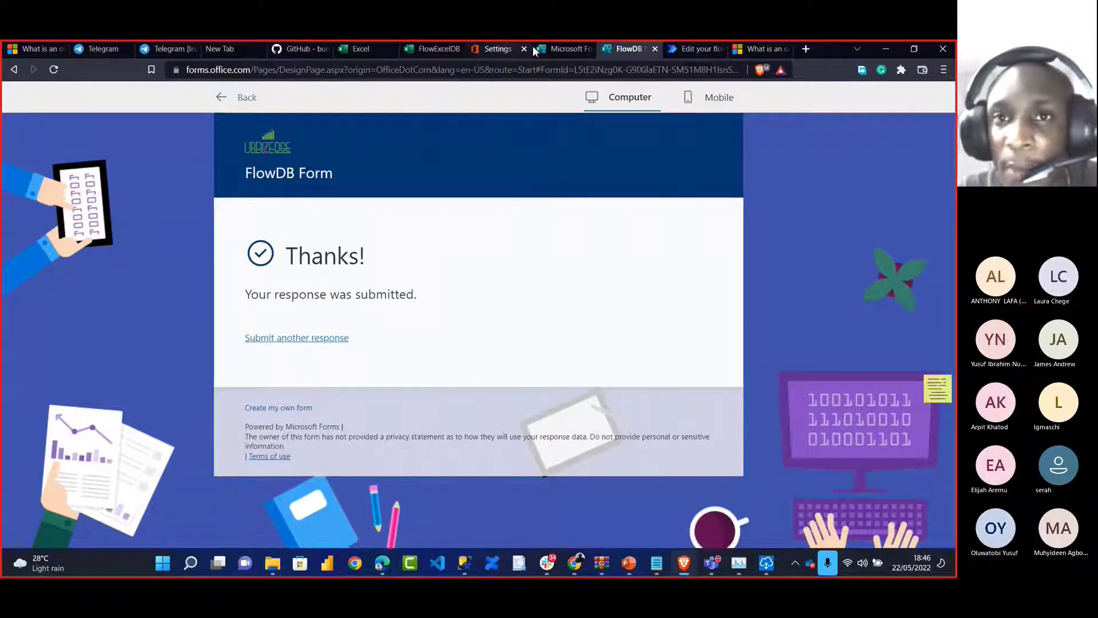
left_click(429, 47)
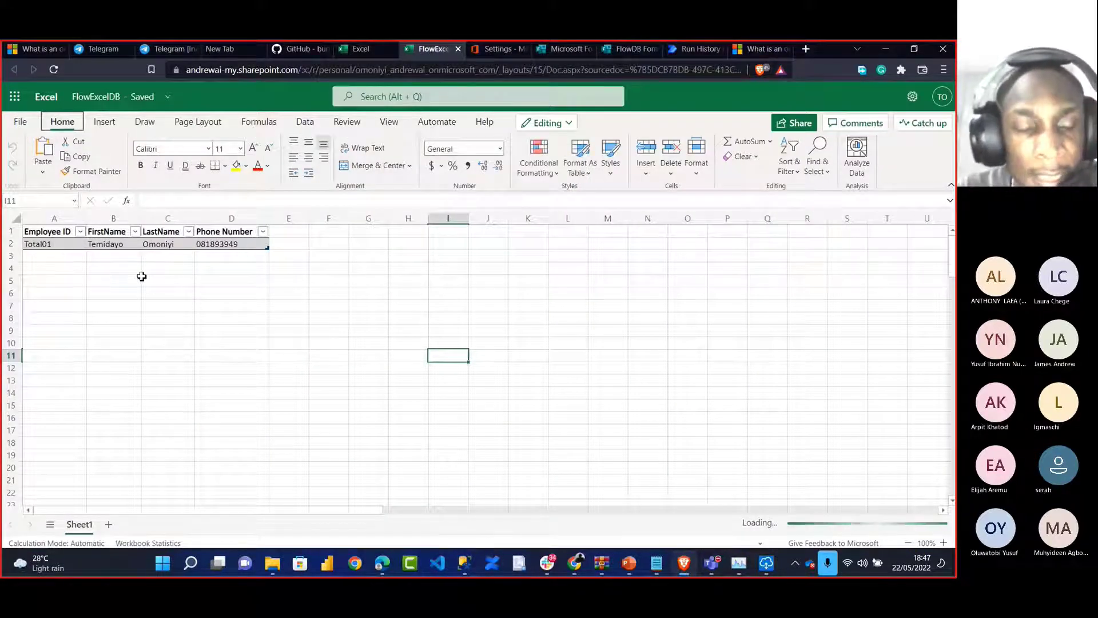
left_click(56, 246)
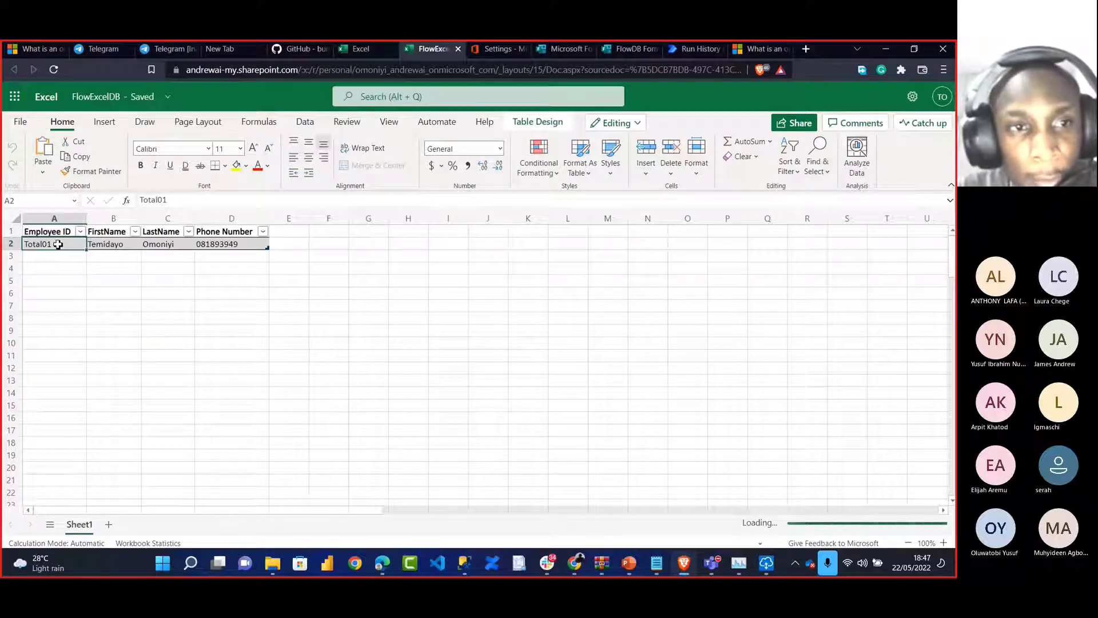
left_click(114, 246)
left_click(151, 251)
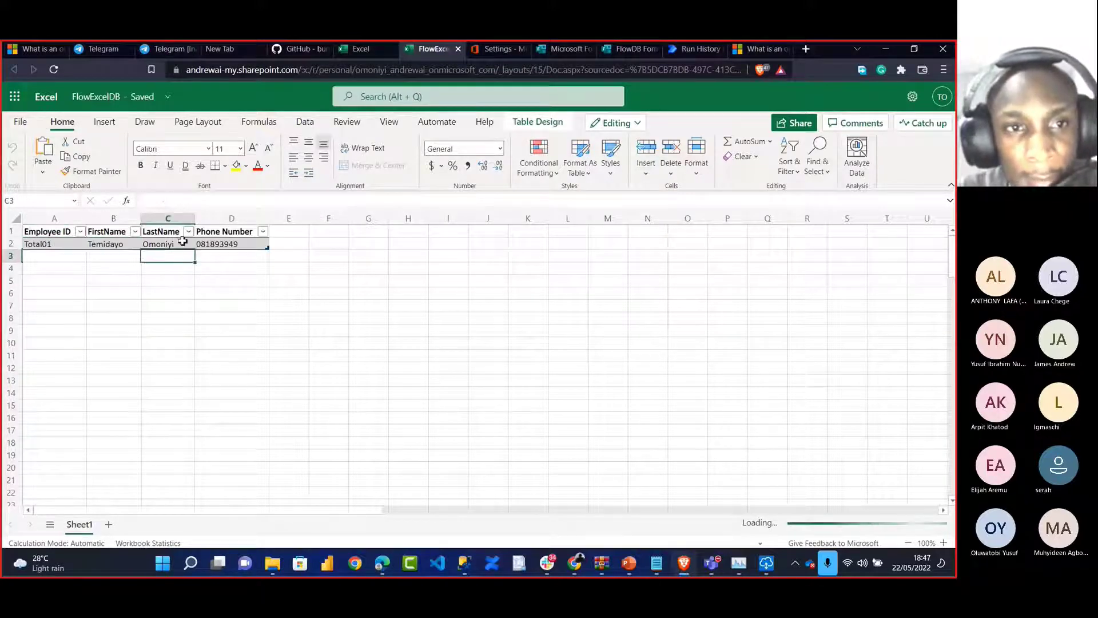
left_click(215, 243)
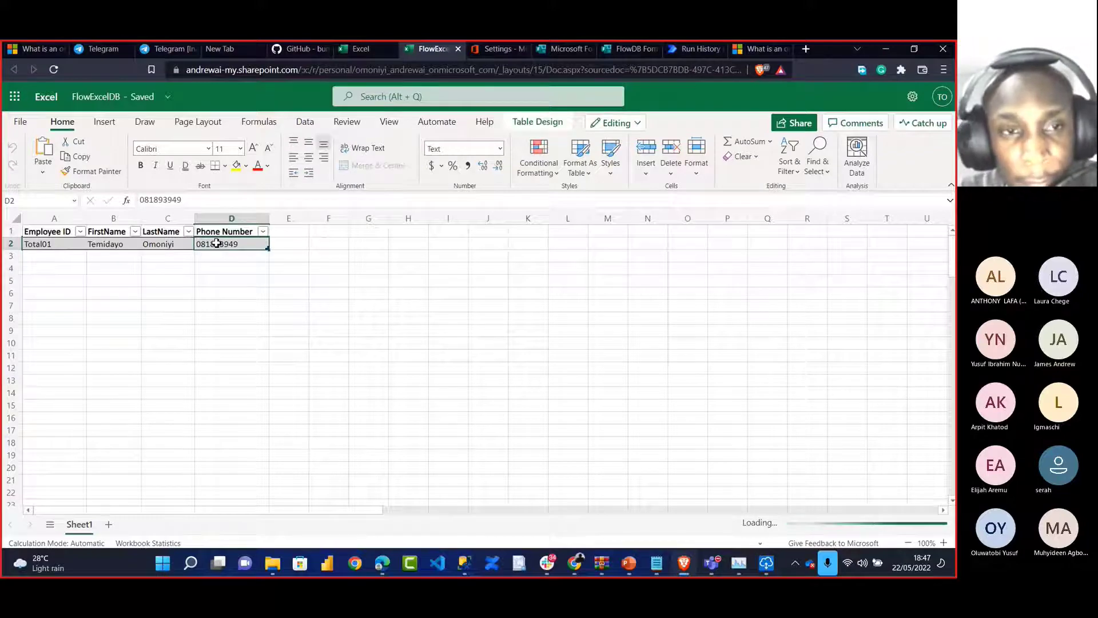
key("alt")
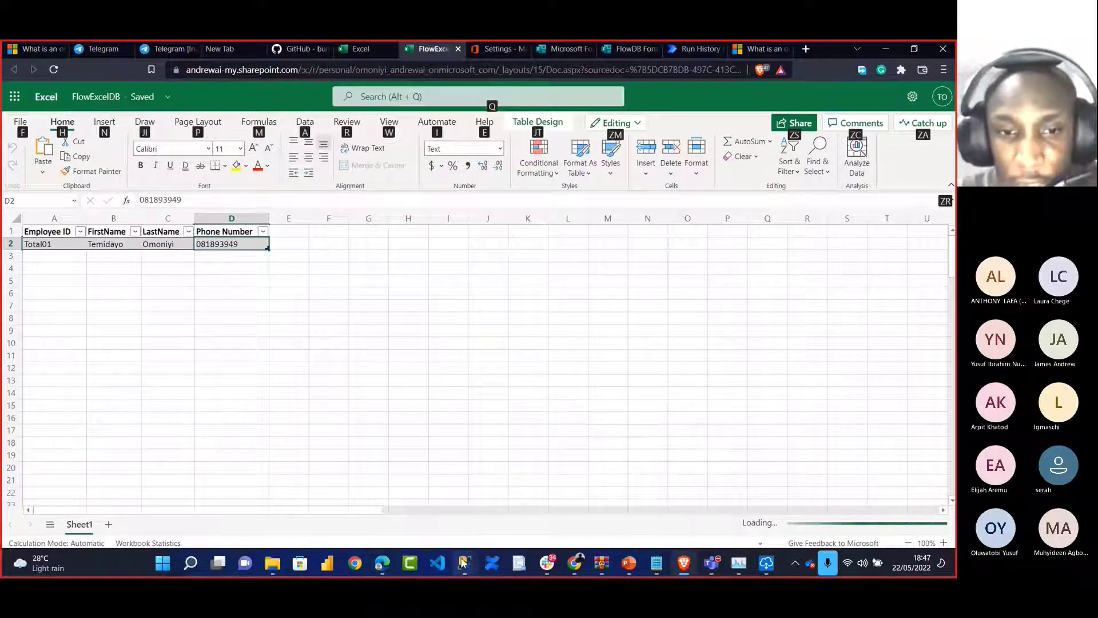
mouse_move(464, 563)
left_click(560, 491)
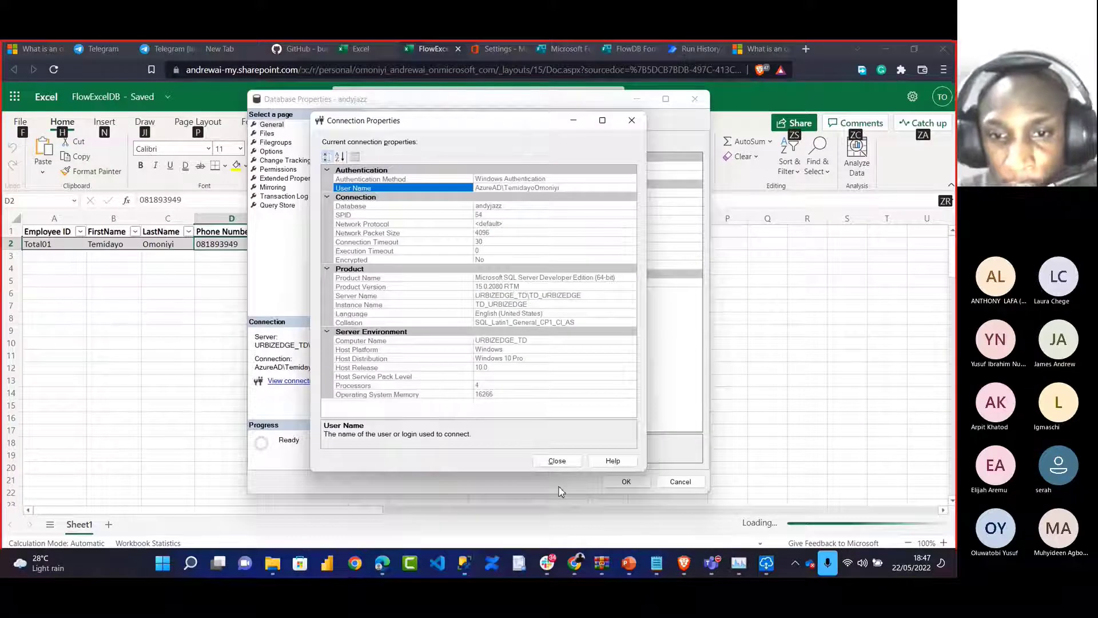
left_click(558, 460)
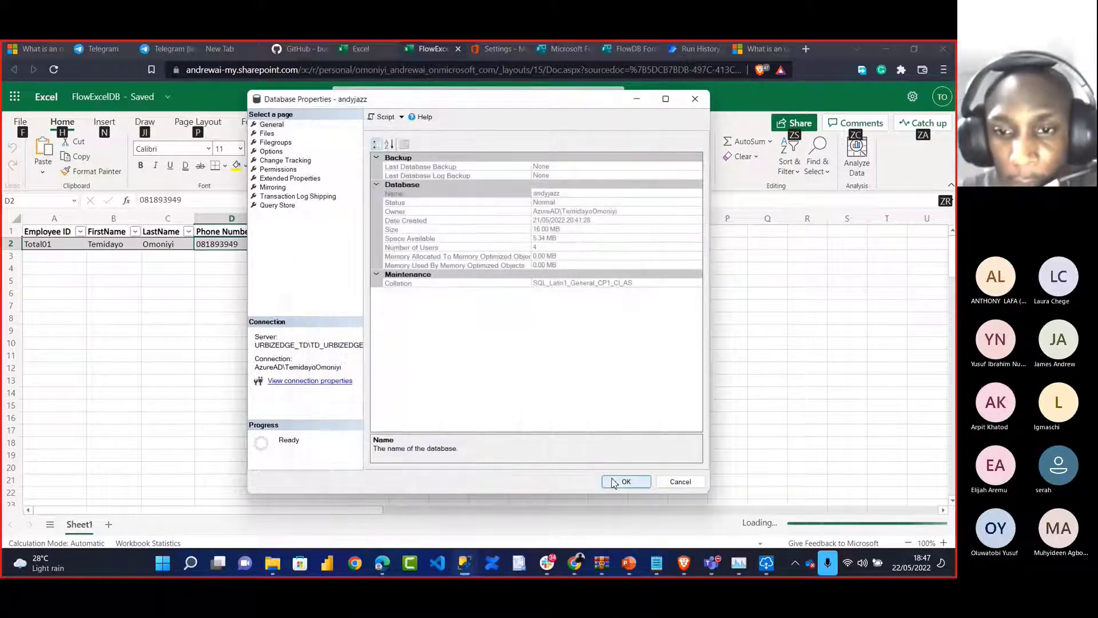
left_click(624, 482)
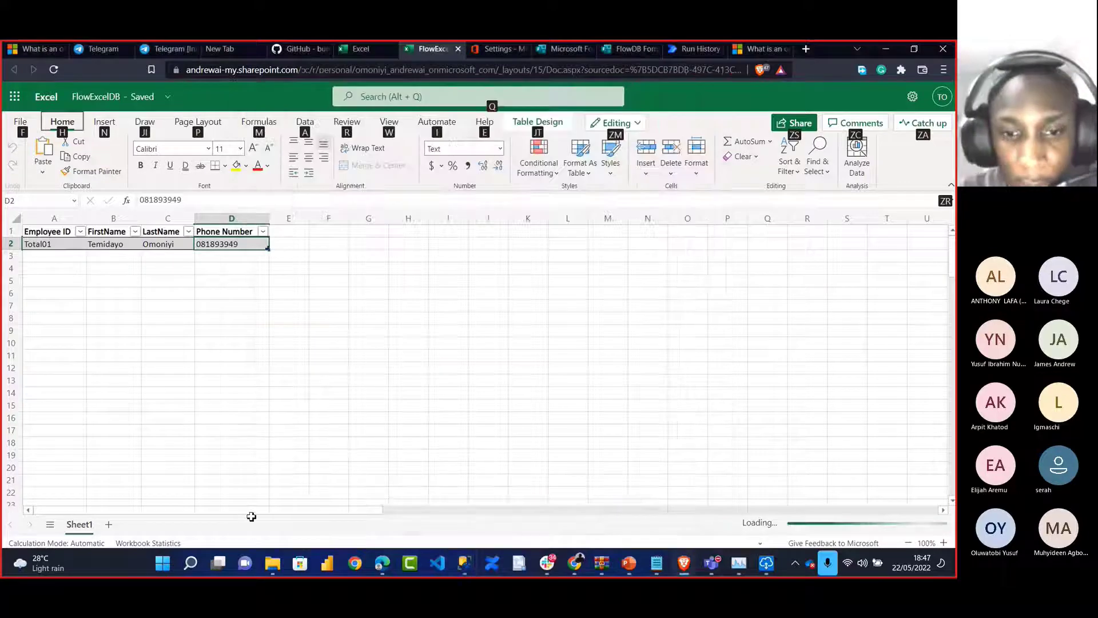
In SSMS, refresh the andyjazz Tables list and open dbo.FlowBD's context menu
left_click(462, 563)
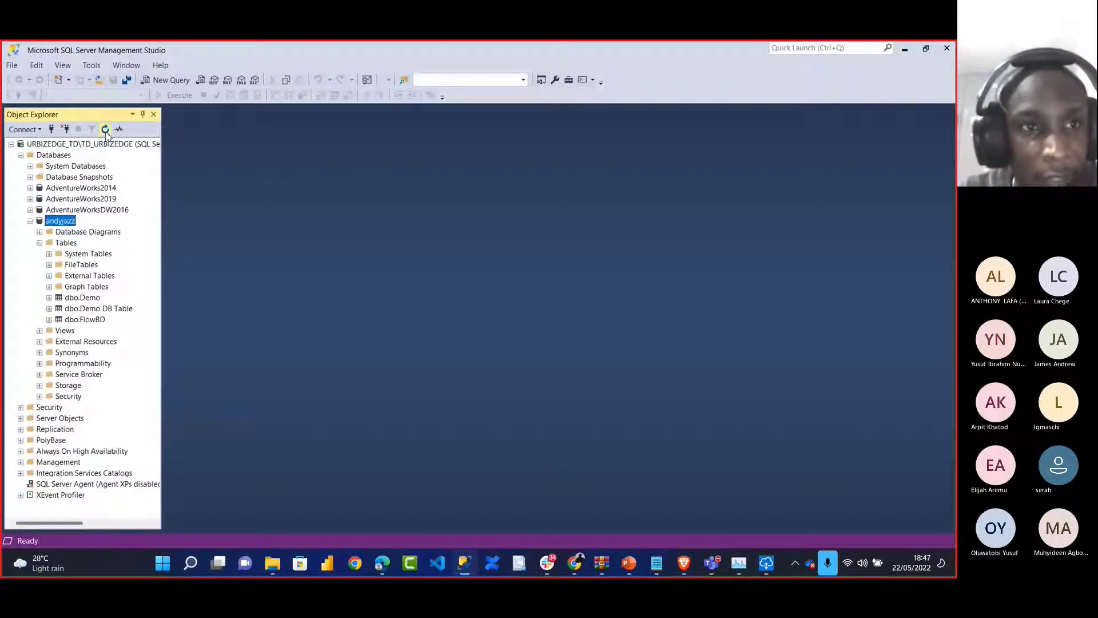
left_click(39, 243)
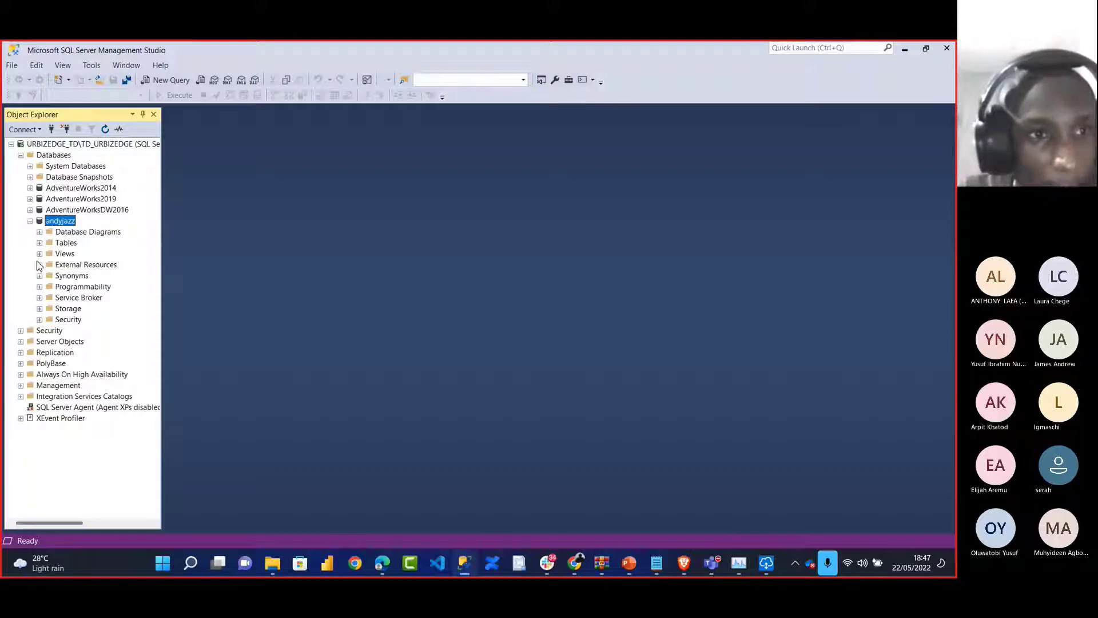
left_click(40, 254)
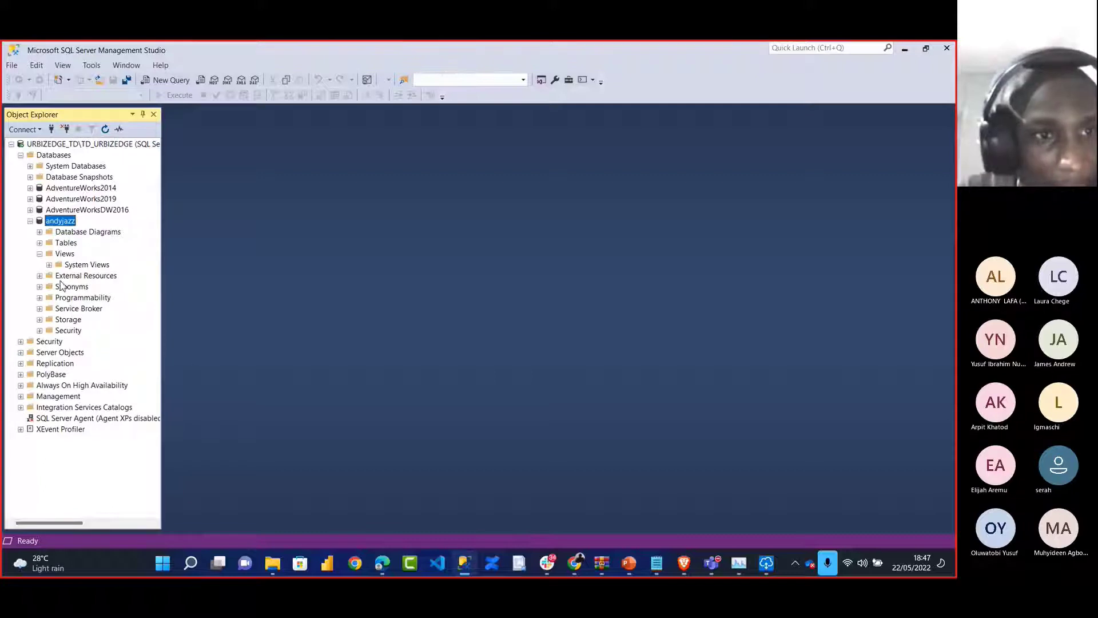
left_click(40, 253)
left_click(39, 243)
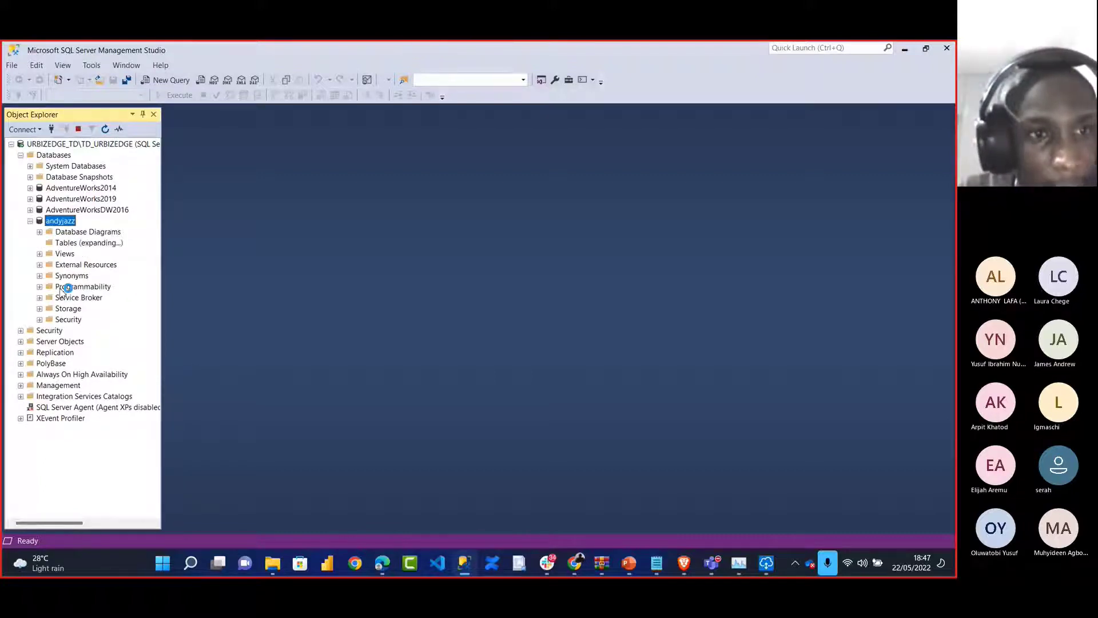
right_click(80, 320)
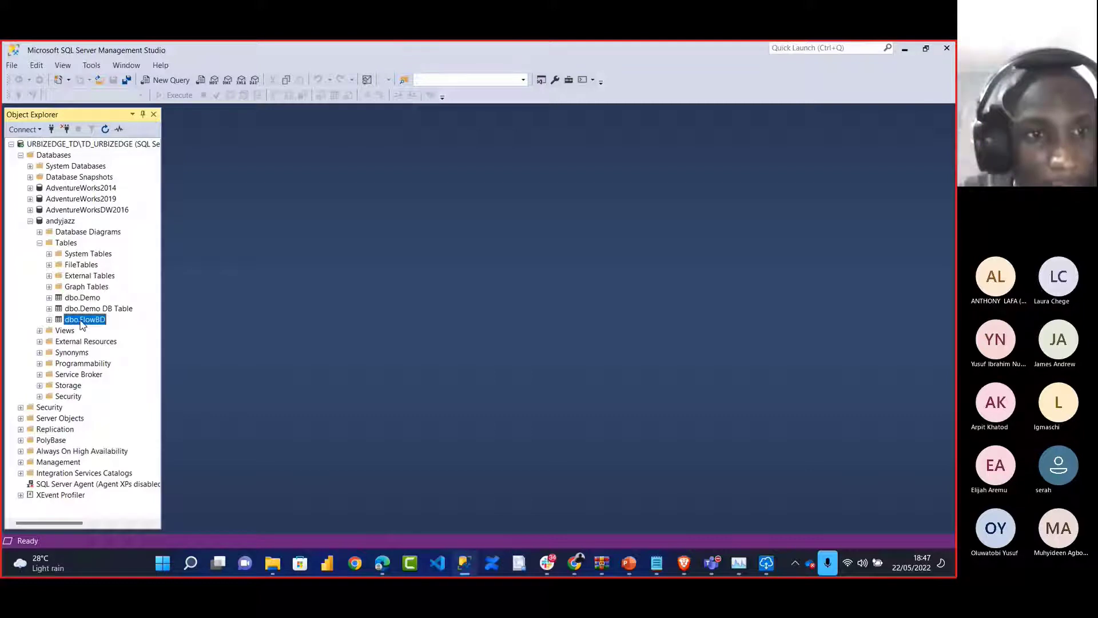
Run Select Top 1000 Rows on dbo.FlowBD and review the submitted response row
left_click(112, 323)
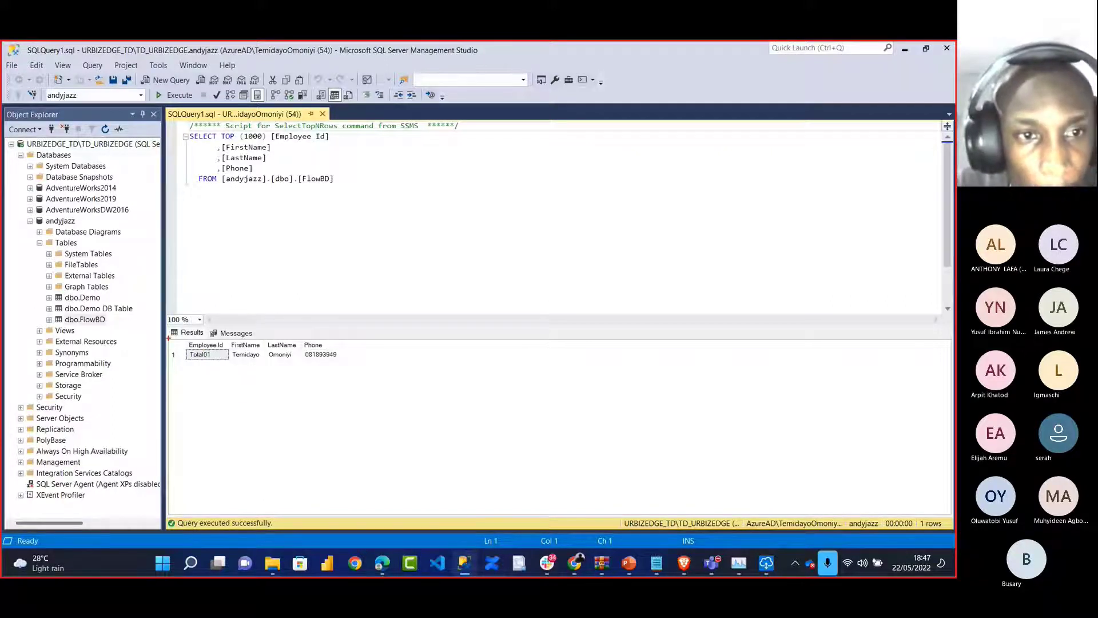
mouse_move(169, 338)
left_mouse_down()
mouse_move(242, 369)
mouse_move(351, 369)
left_mouse_up()
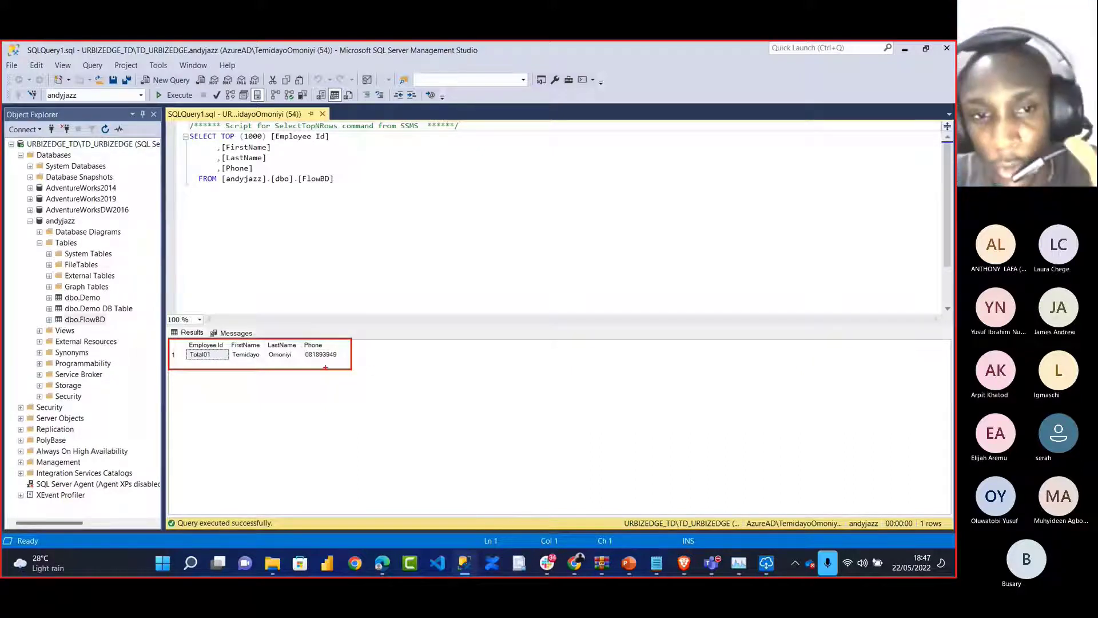
key("Escape")
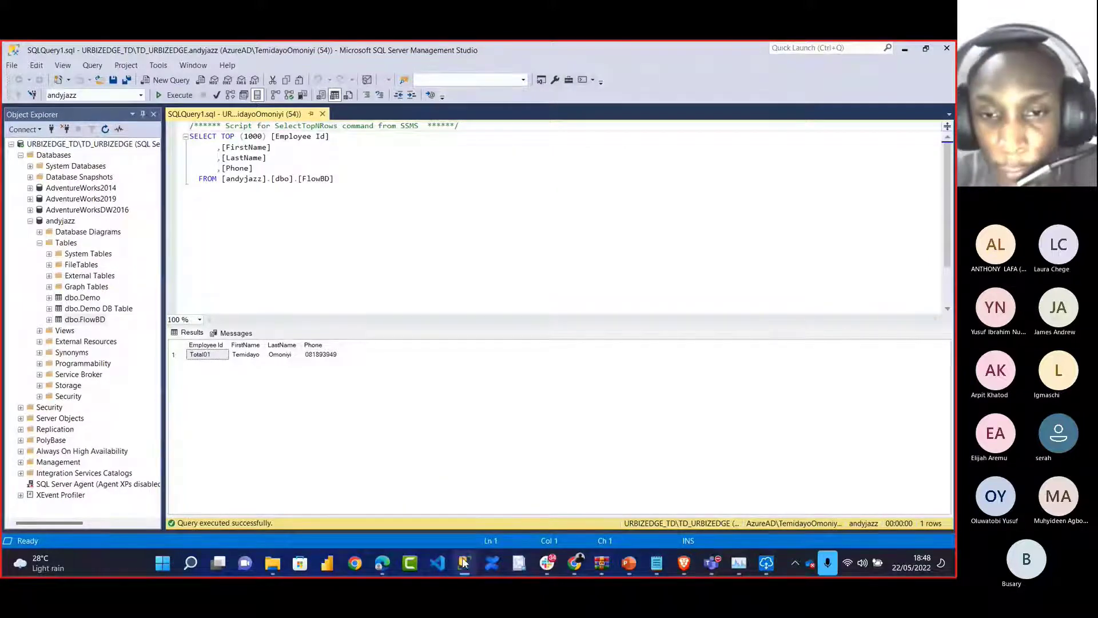
key("super+Tab")
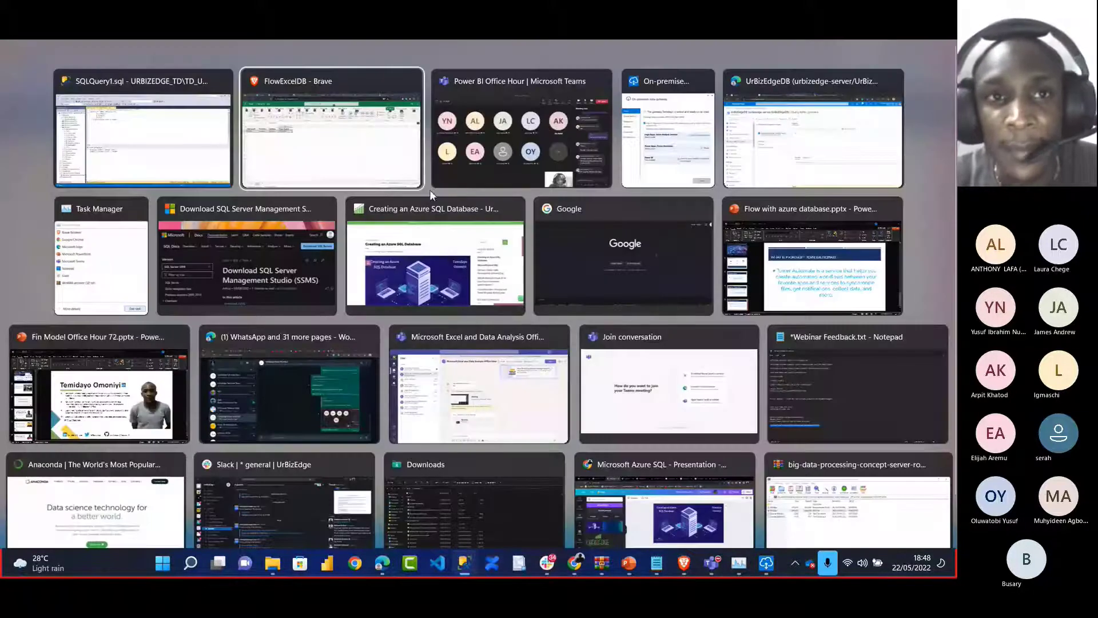
Copy a shortened share link for the FlowDB Form, then switch to the Teams meeting
left_click(399, 173)
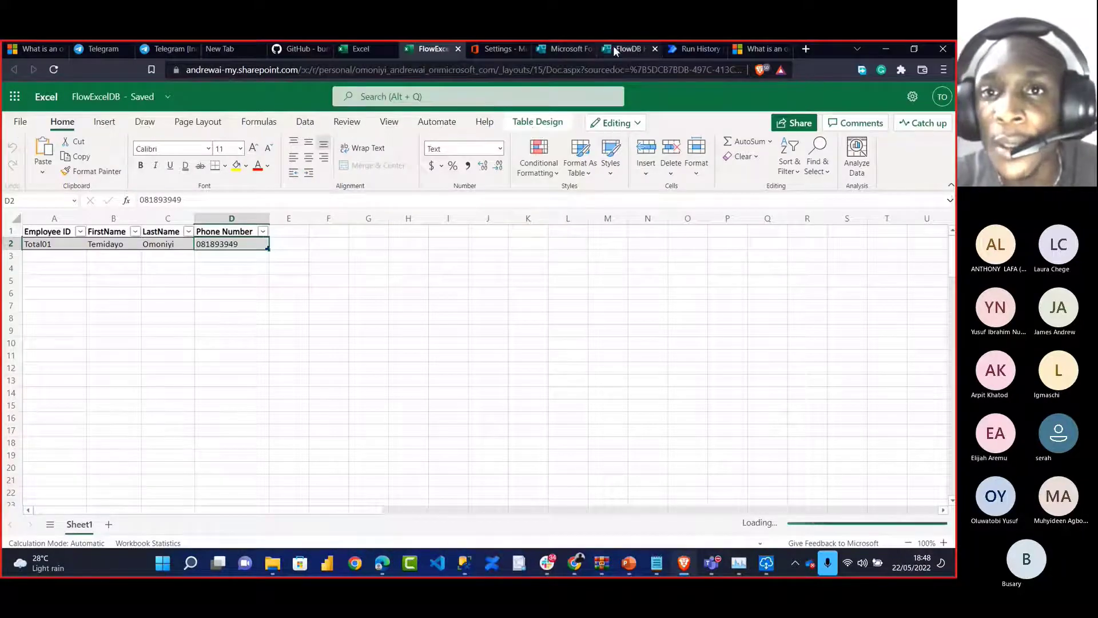
left_click(606, 48)
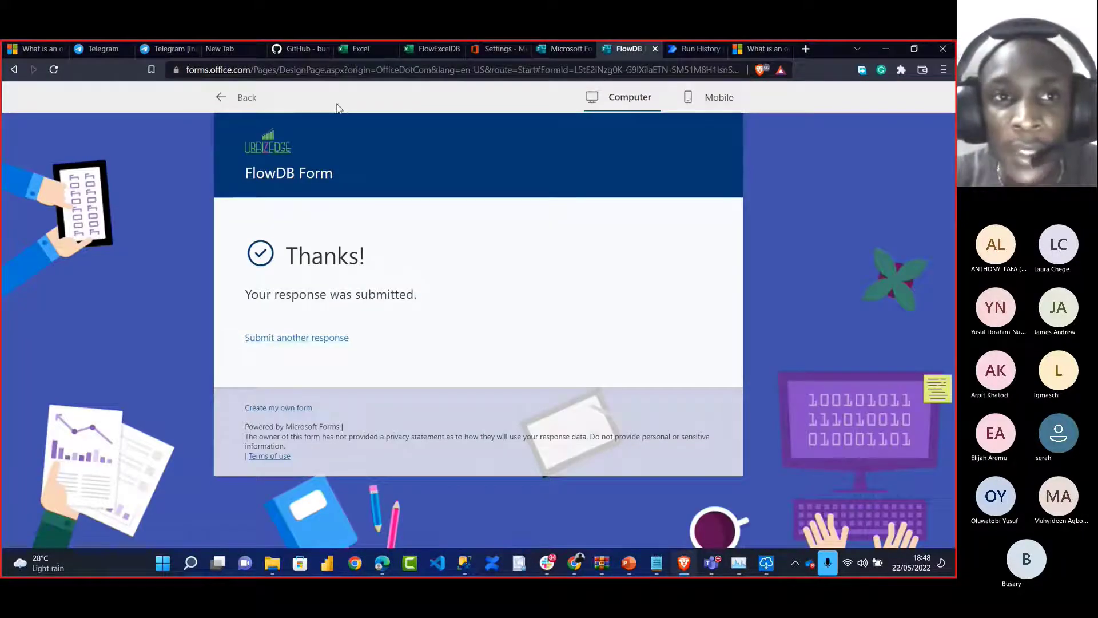
left_click(227, 99)
left_click(828, 125)
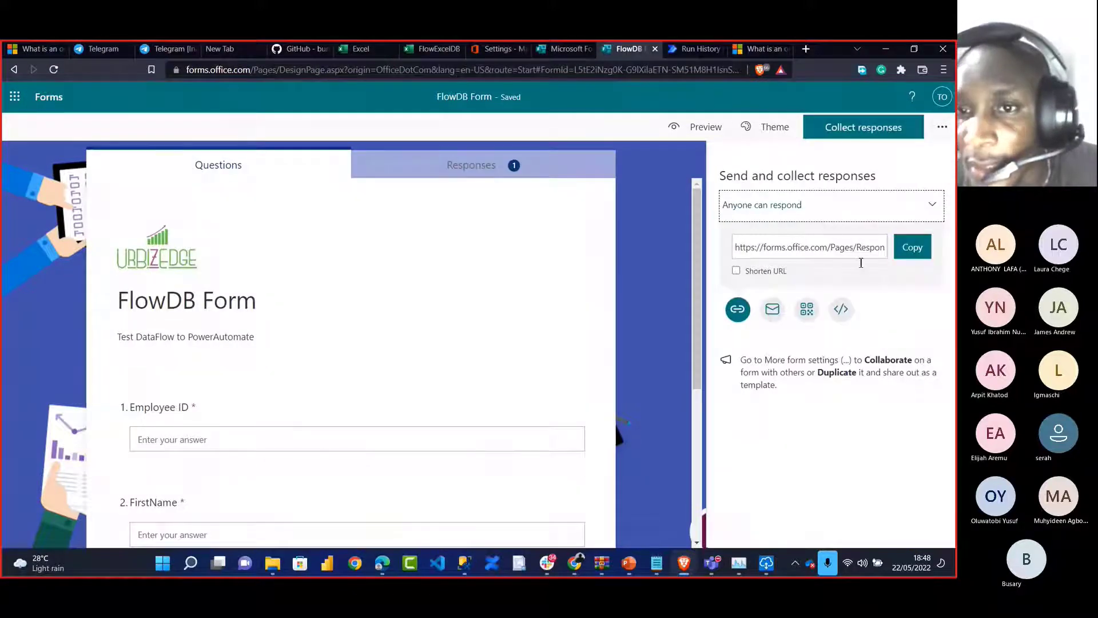
left_click(773, 270)
left_click(909, 247)
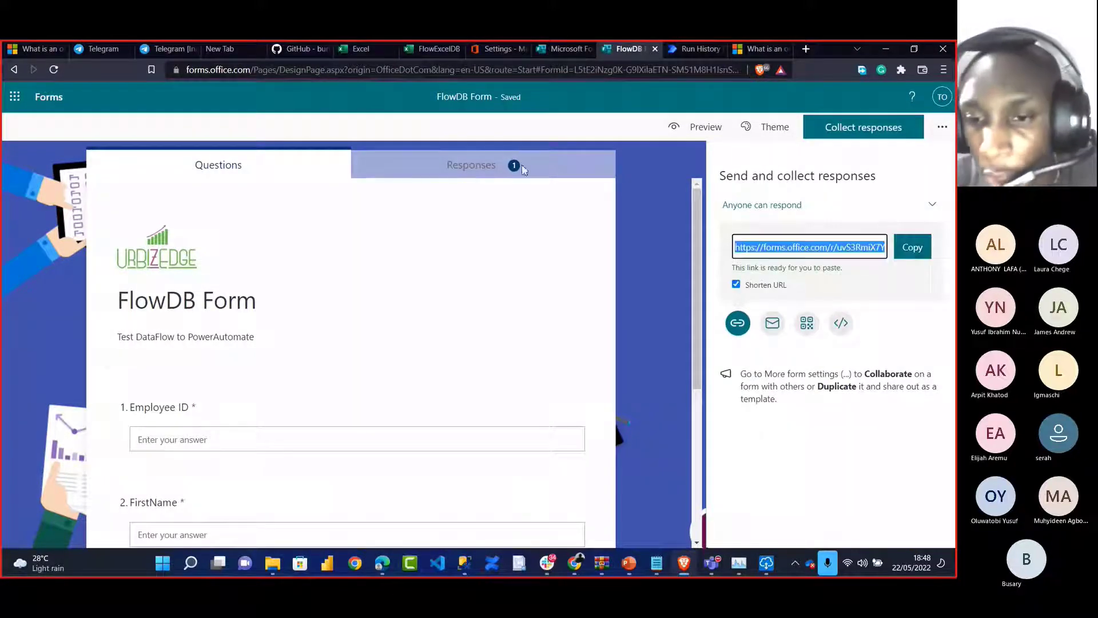
left_click(711, 563)
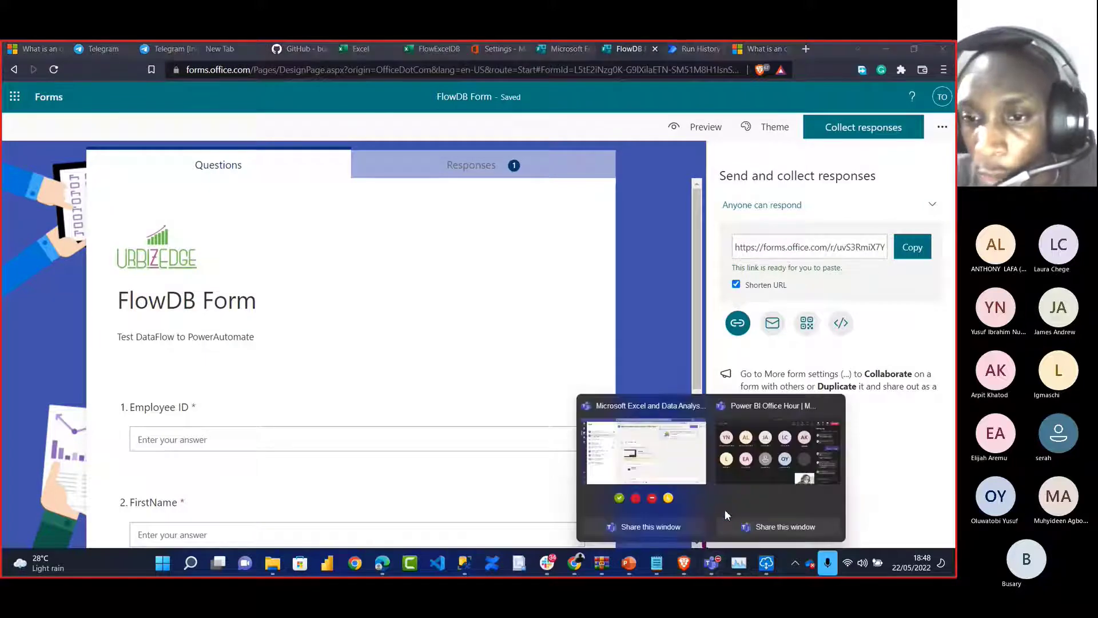
left_click(764, 465)
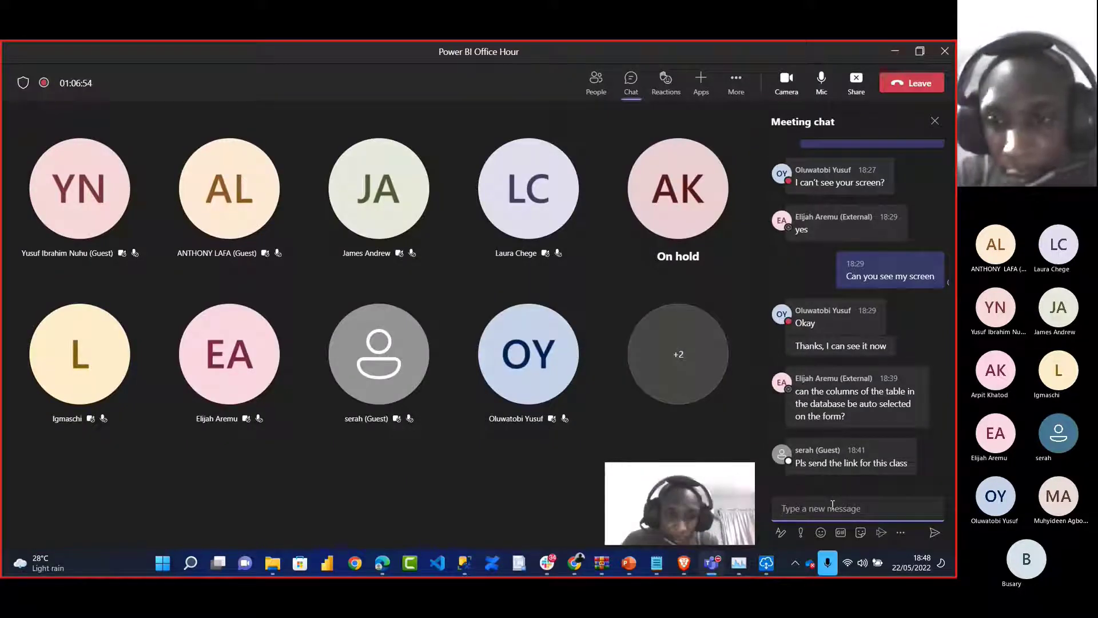
Post the FlowDB Form link in the Teams meeting chat and stop screen sharing
key("ctrl+v")
key("Return")
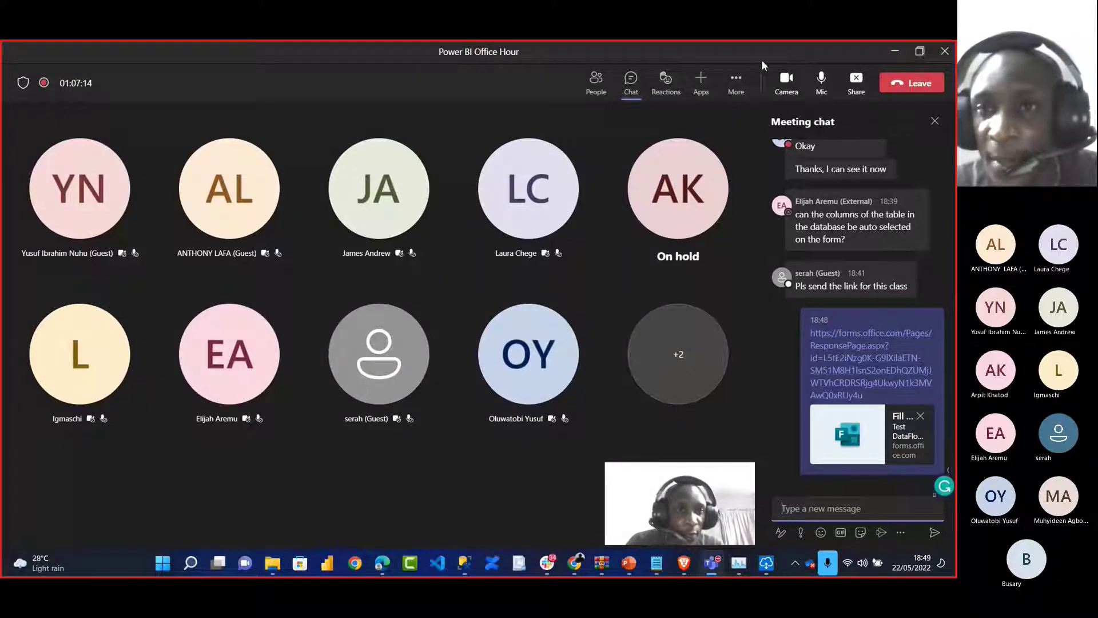
left_click(734, 83)
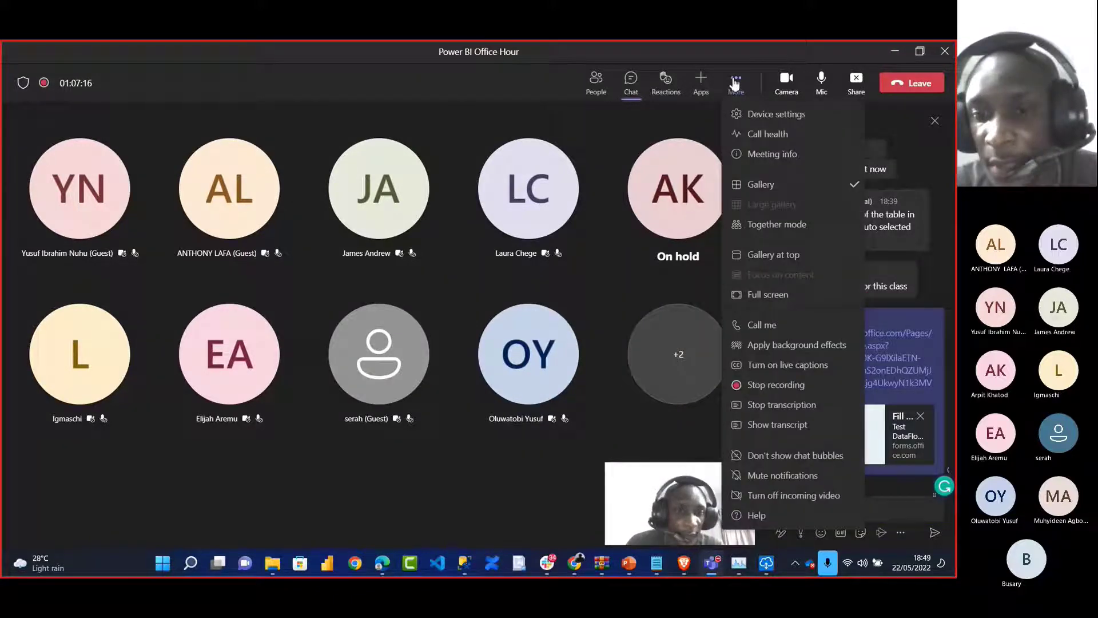
left_click(611, 400)
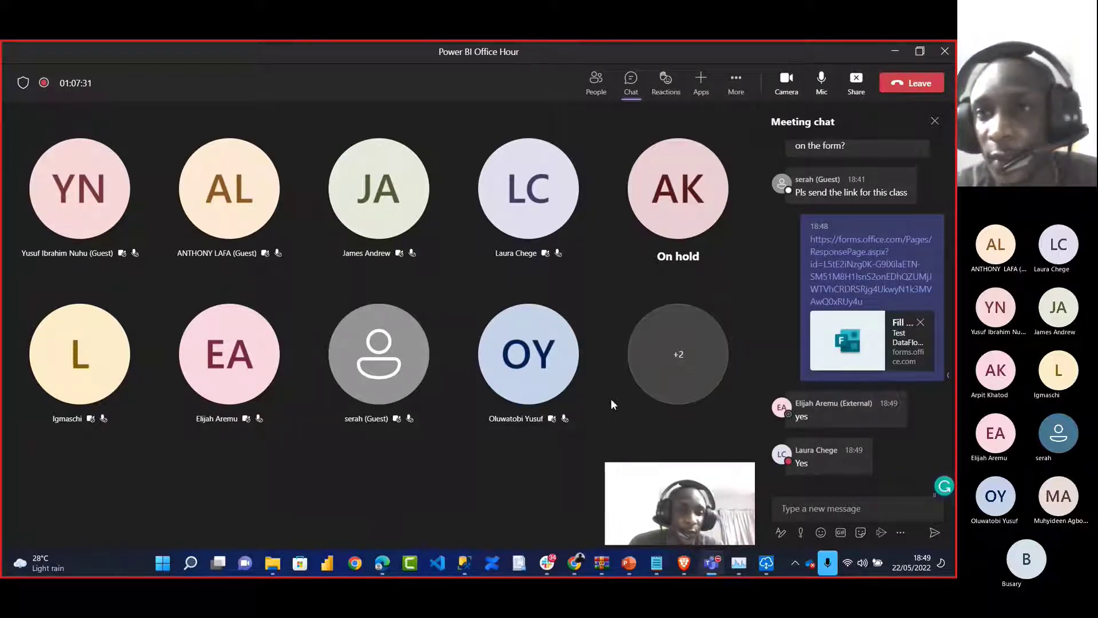
left_click(856, 85)
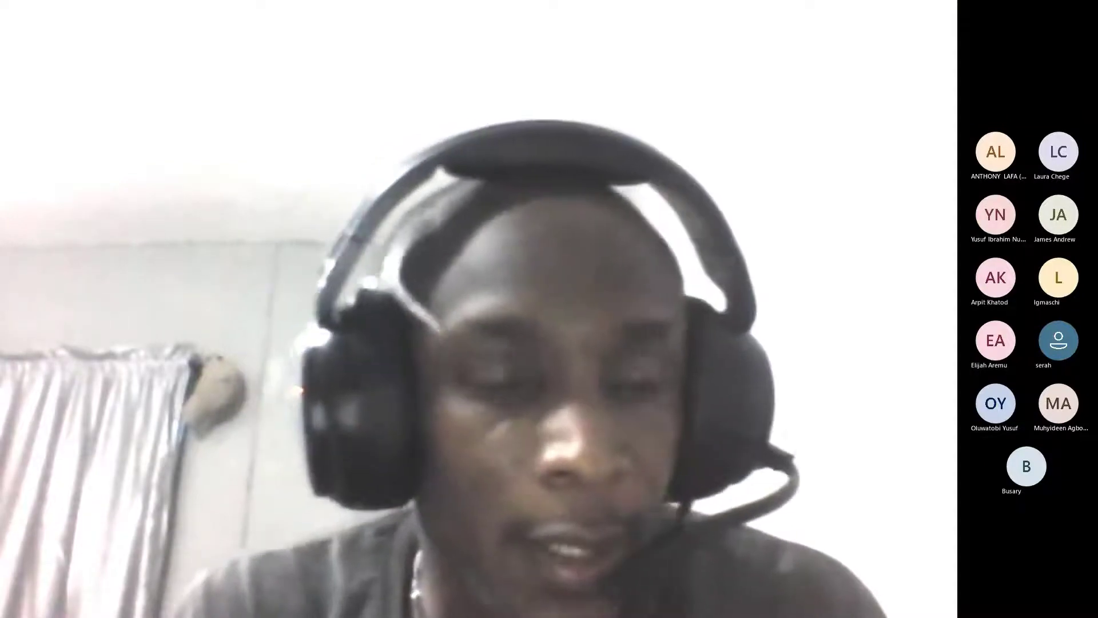